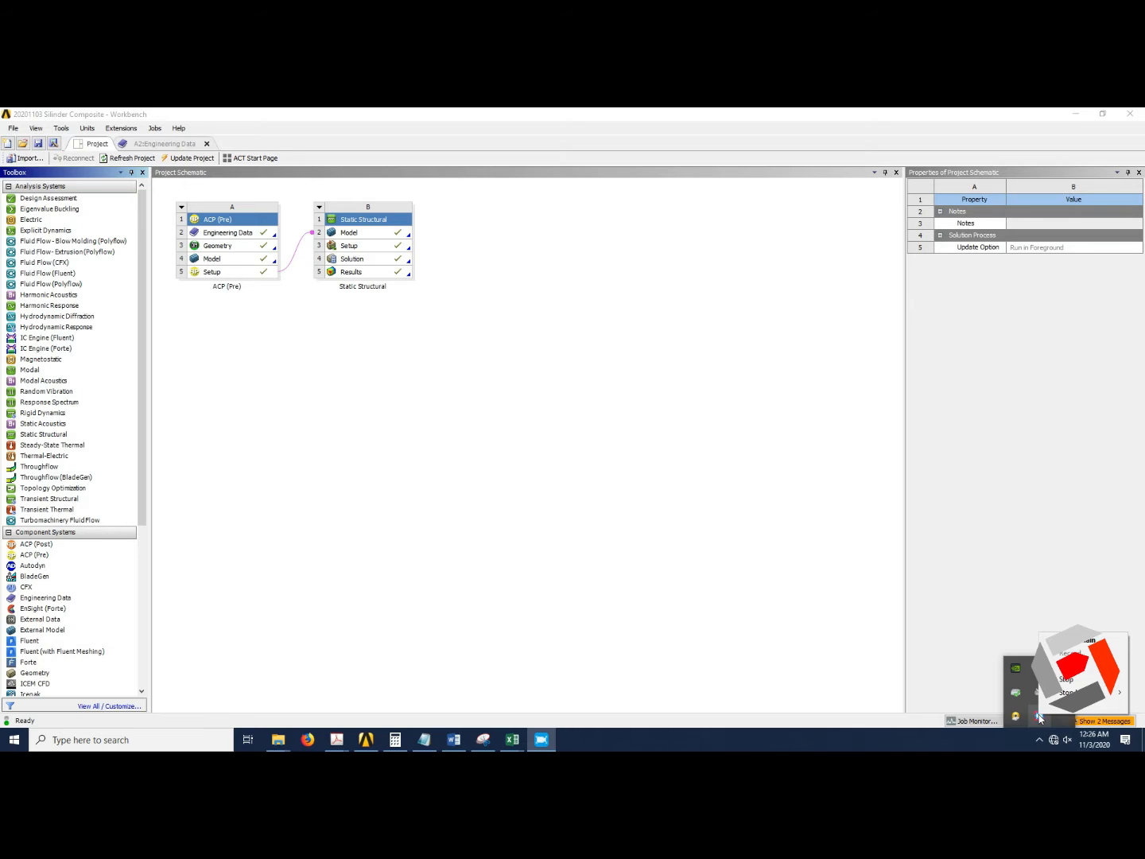
# Add a new ACP (Pre) system to the project schematic and name it Silinder.
pyautogui.click(812, 654)
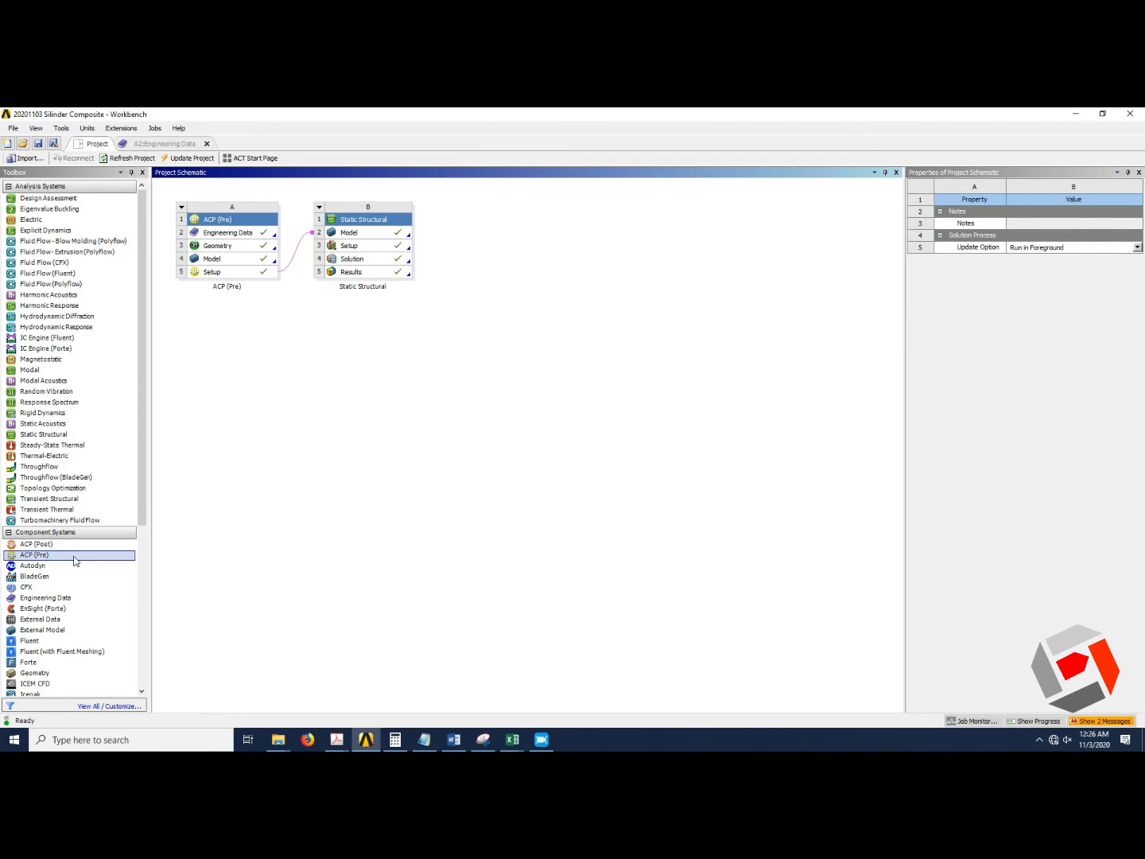
pyautogui.moveTo(74, 557); pyautogui.dragTo(229, 310)
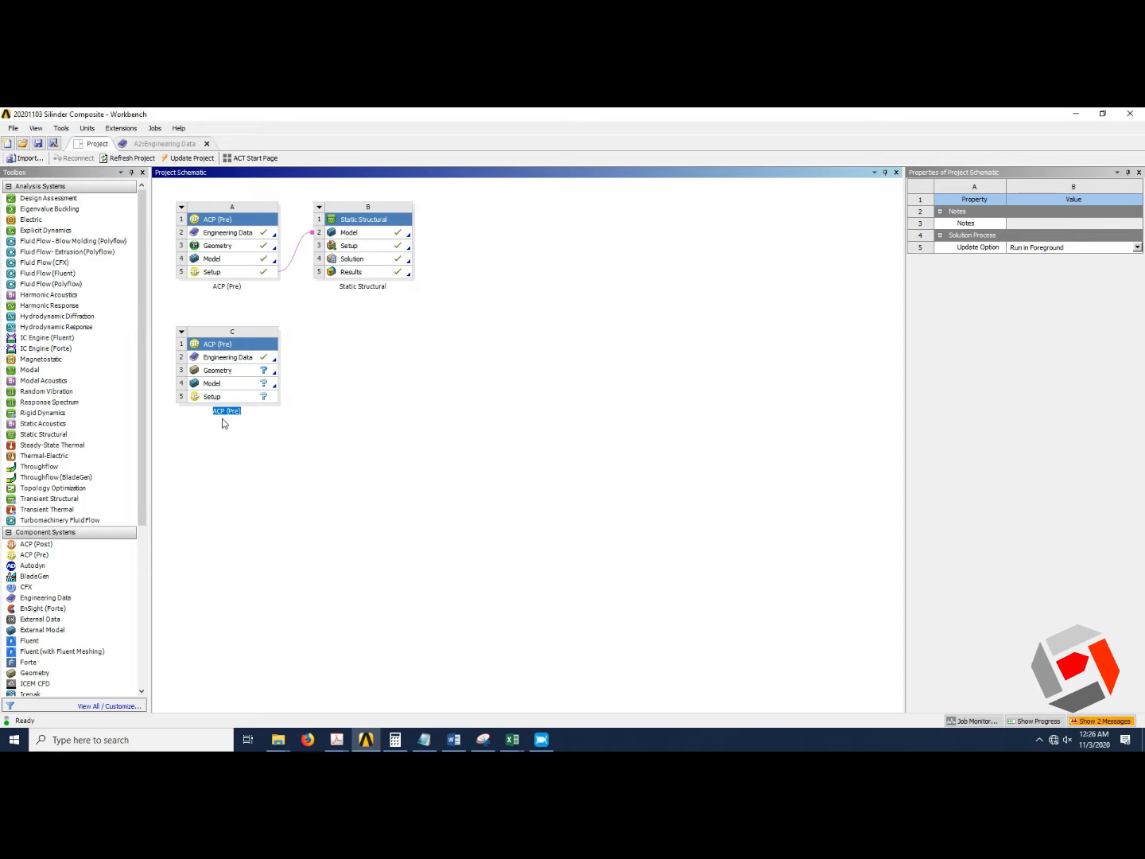
pyautogui.write('Silinder')
pyautogui.click(247, 434)
pyautogui.click(234, 438)
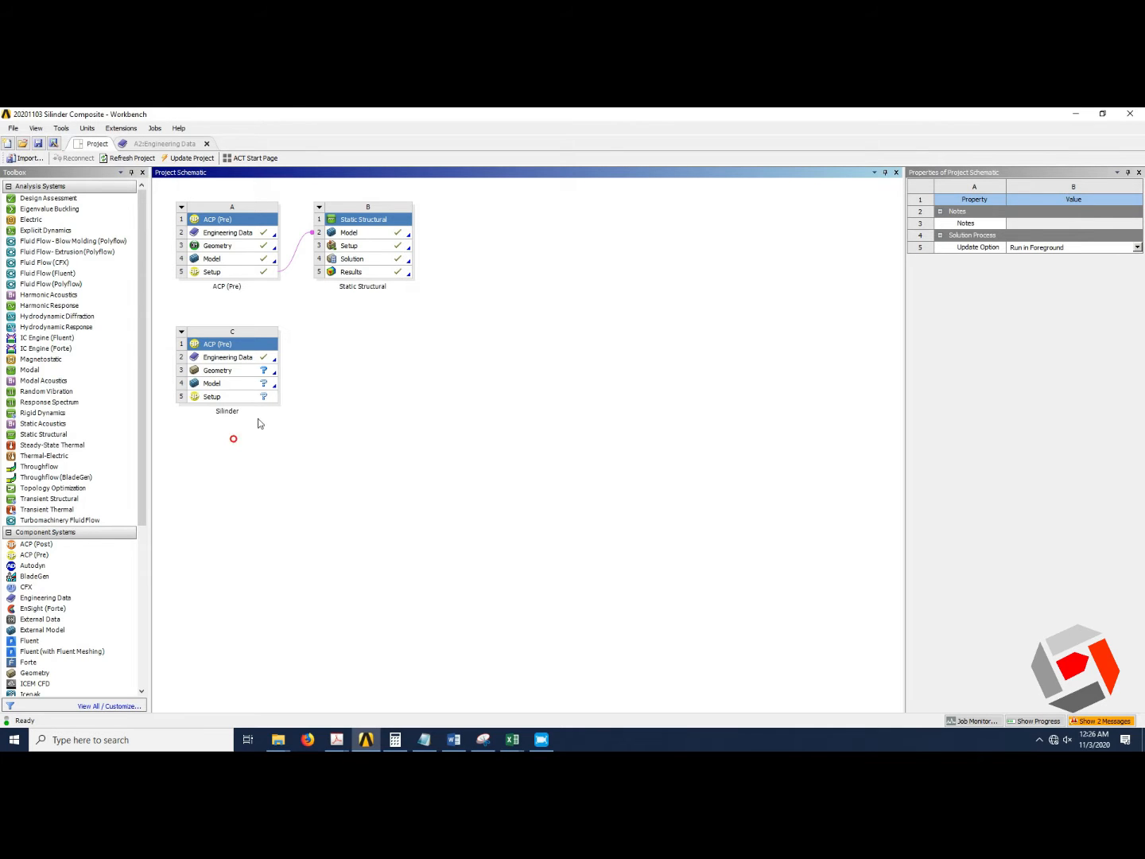
# Open the Silinder system's engineering data and add Carbon Fiber (230 GPa) from the Composite Materials library.
pyautogui.doubleClick(243, 358)
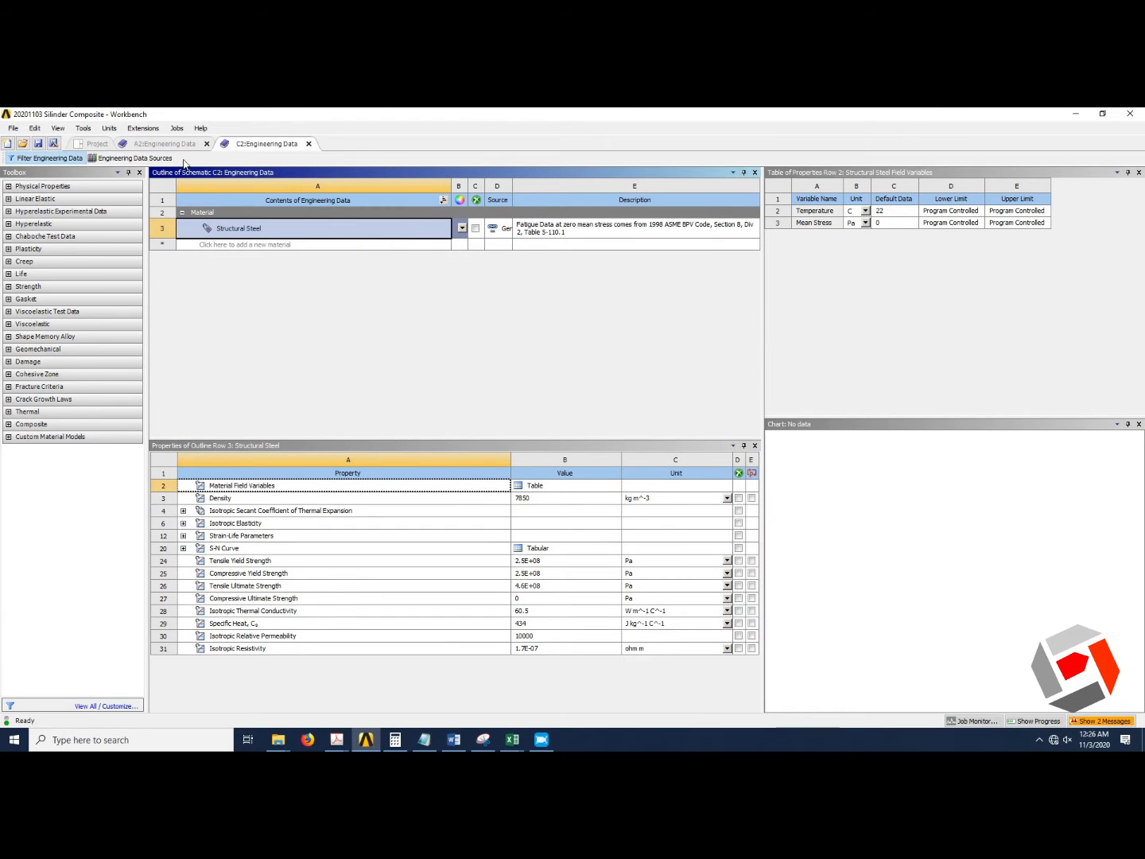
pyautogui.click(149, 162)
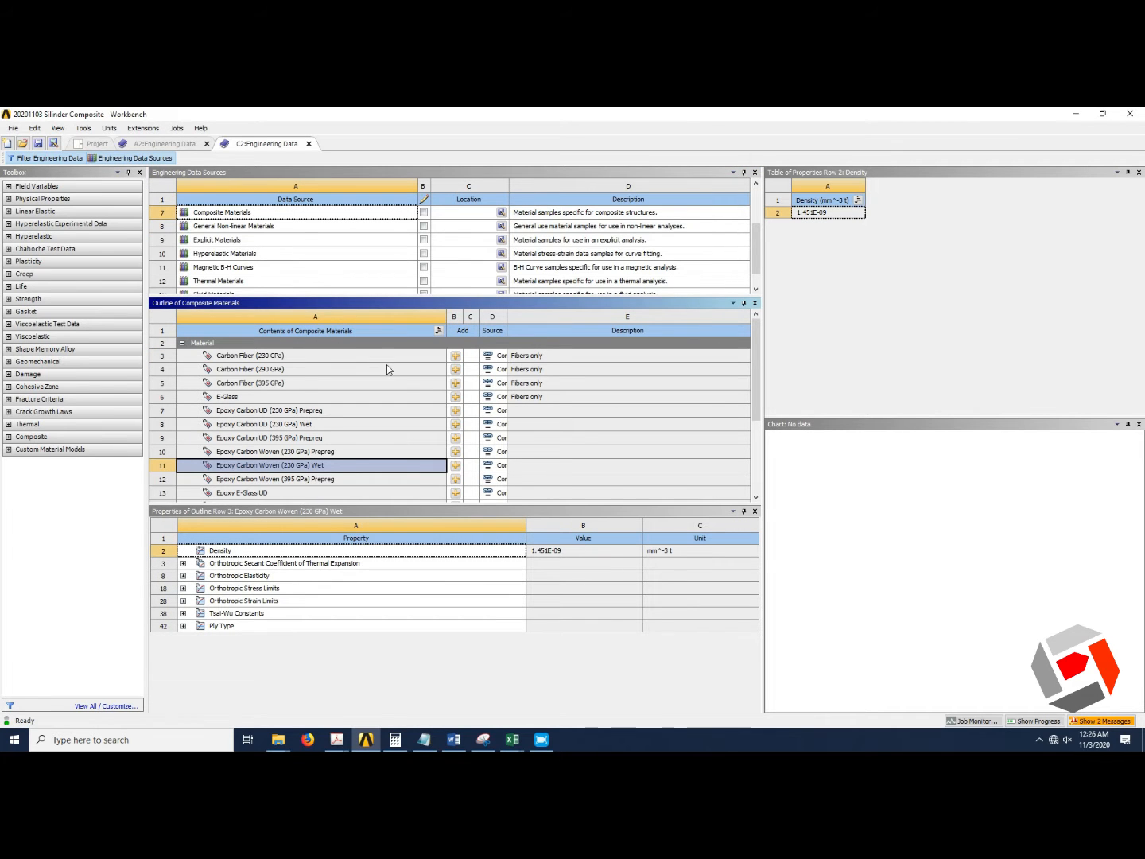
pyautogui.click(235, 228)
pyautogui.click(234, 214)
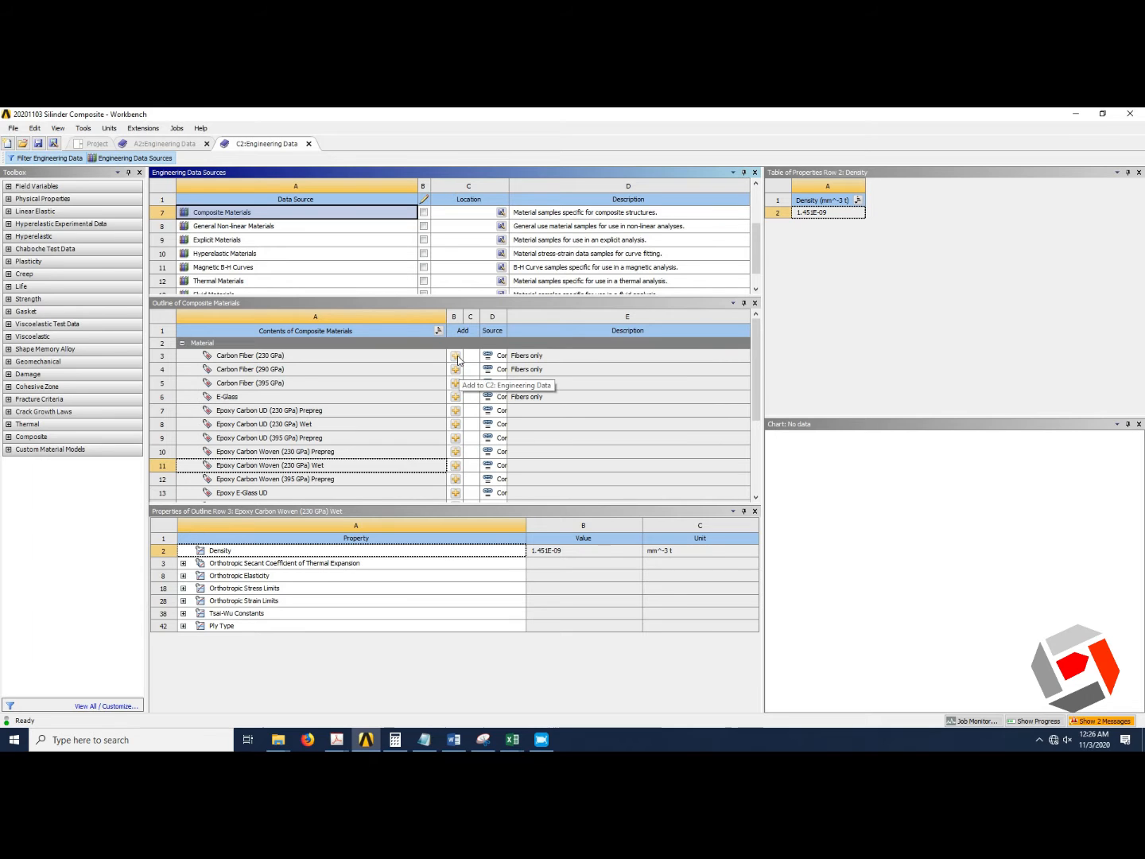
pyautogui.click(458, 360)
# Add Epoxy Carbon Woven (395 GPa) Prepreg from the Composite Materials library.
pyautogui.scroll(-2, 380, 434)
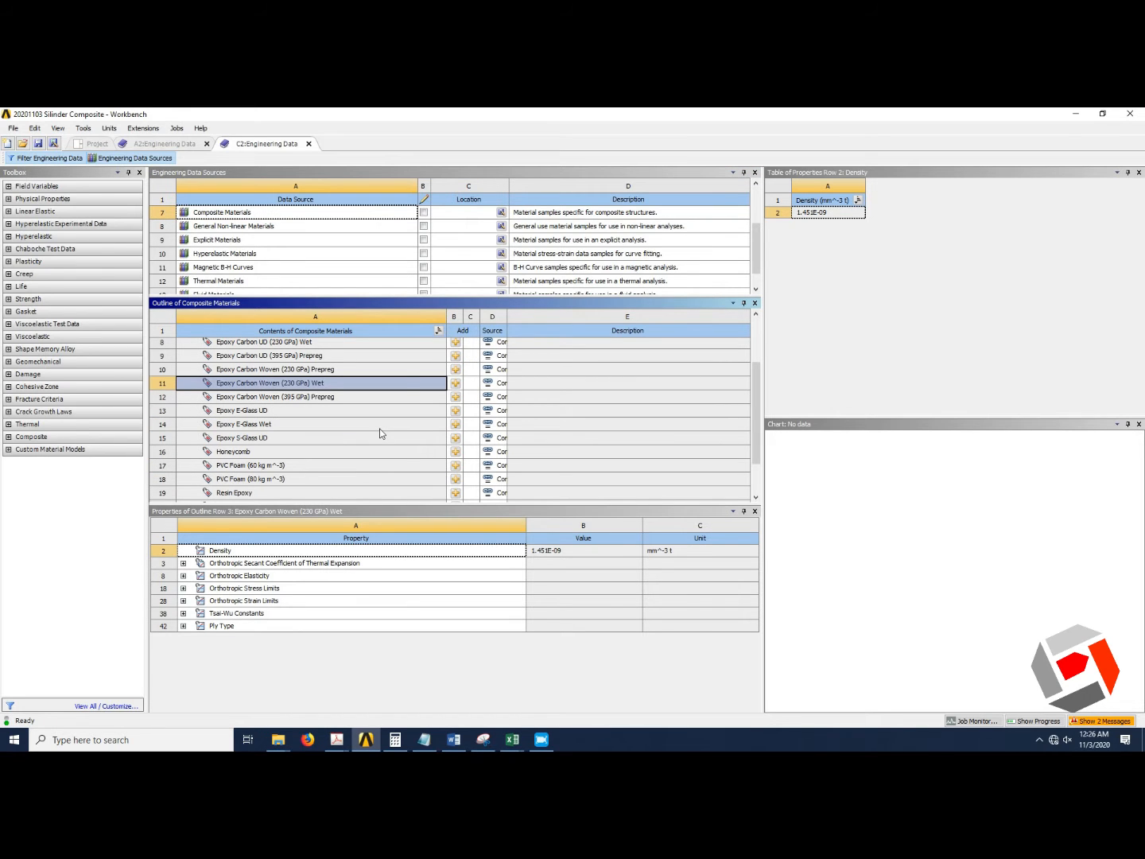
pyautogui.scroll(2, 379, 434)
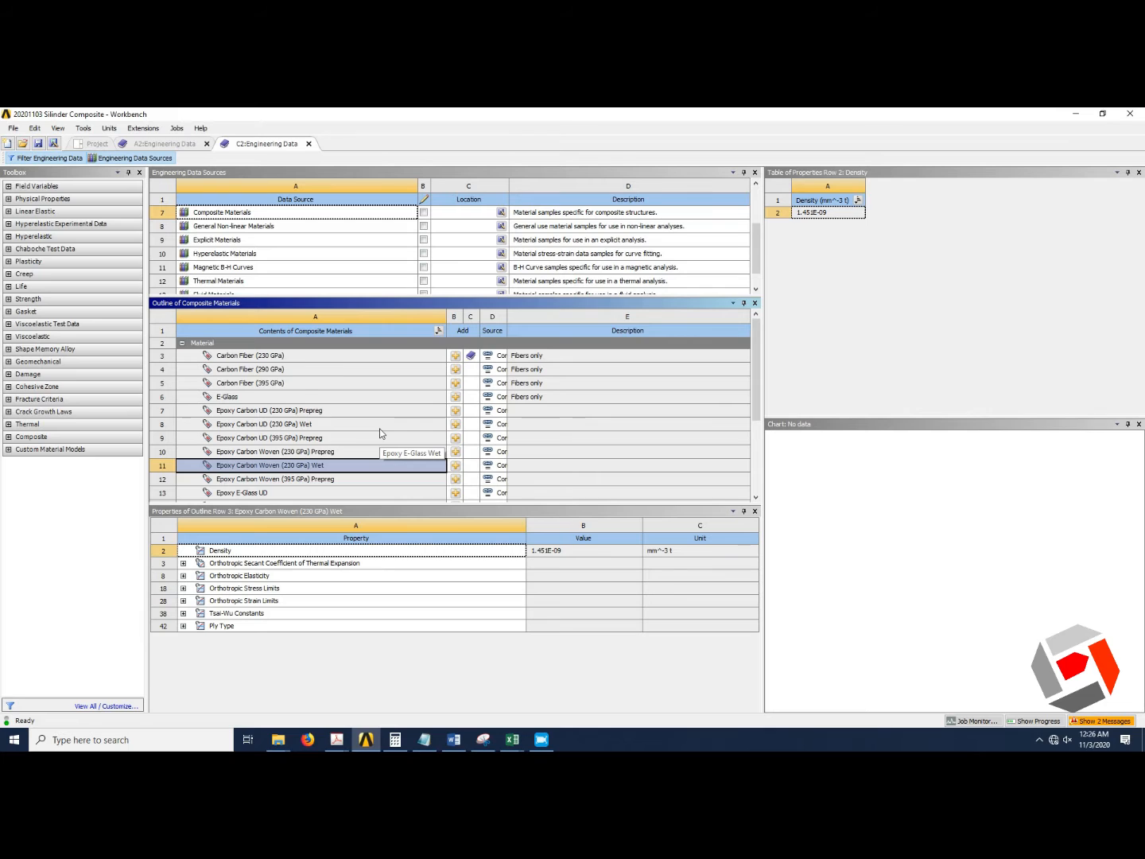
pyautogui.scroll(-1, 380, 434)
pyautogui.scroll(-1, 380, 433)
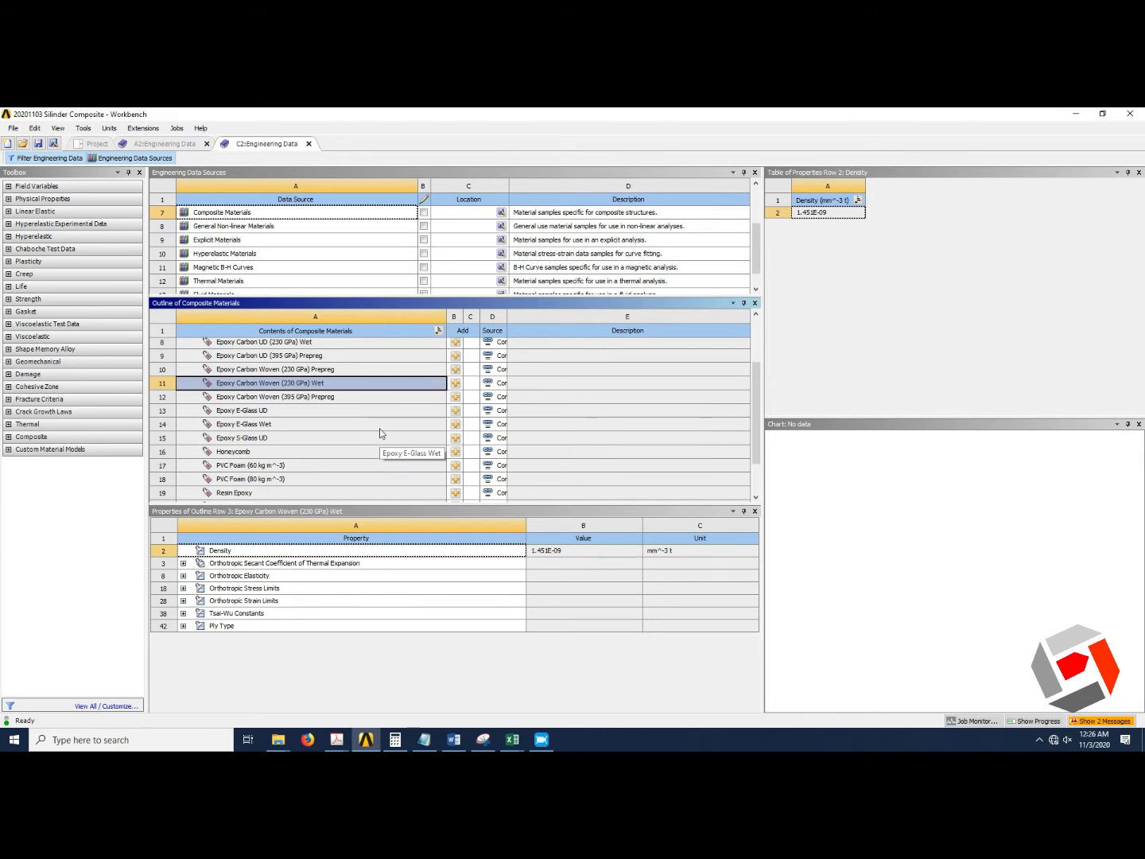
pyautogui.click(455, 397)
# Return to the project and open the Silinder system's geometry in DesignModeler.
pyautogui.click(89, 147)
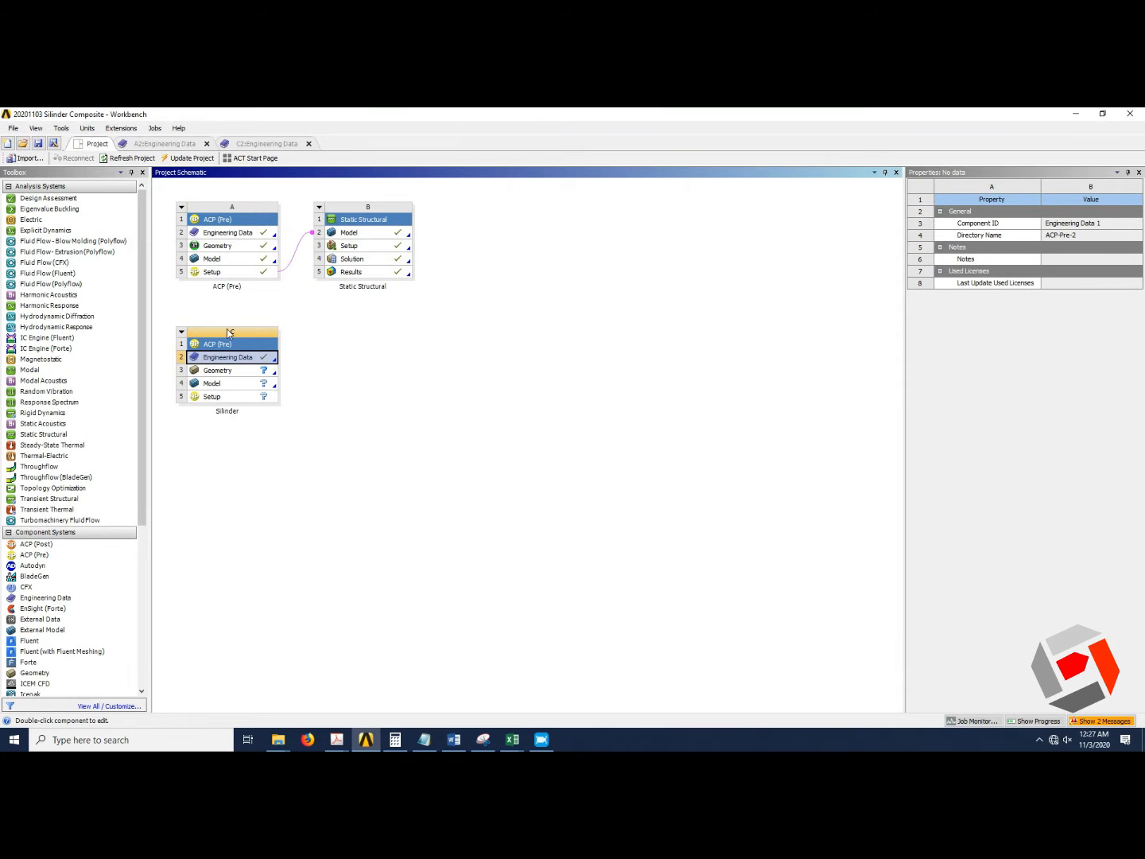
pyautogui.click(244, 433)
pyautogui.click(243, 378)
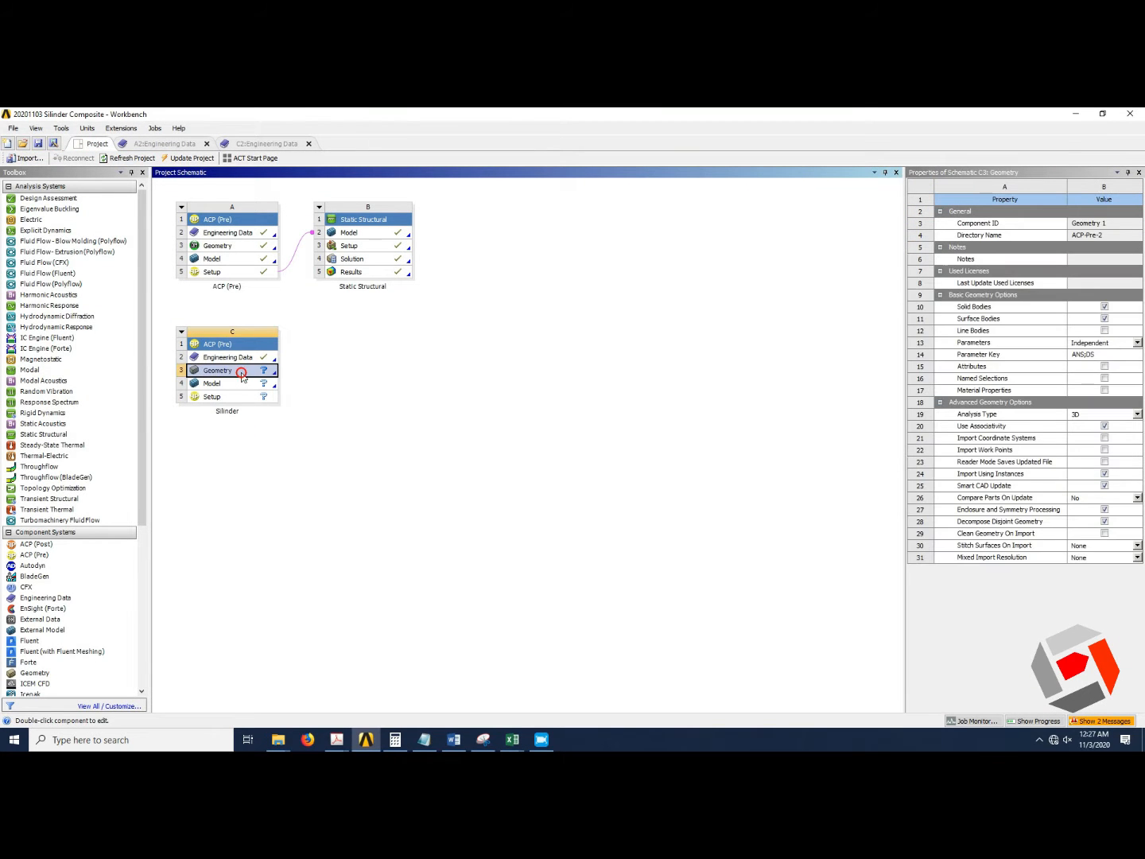
pyautogui.rightClick(243, 375)
pyautogui.click(309, 393)
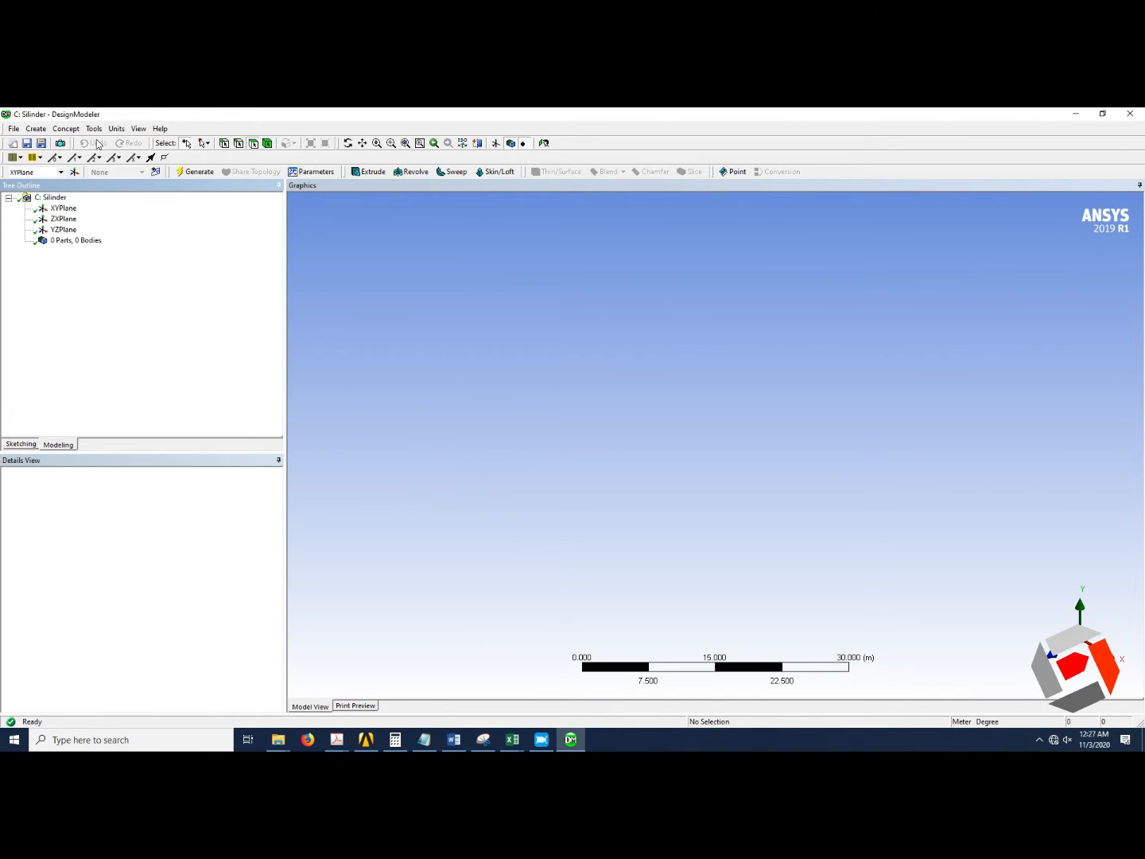
# Set the model units to millimetres and orient the view normal to the XYPlane.
pyautogui.click(116, 128)
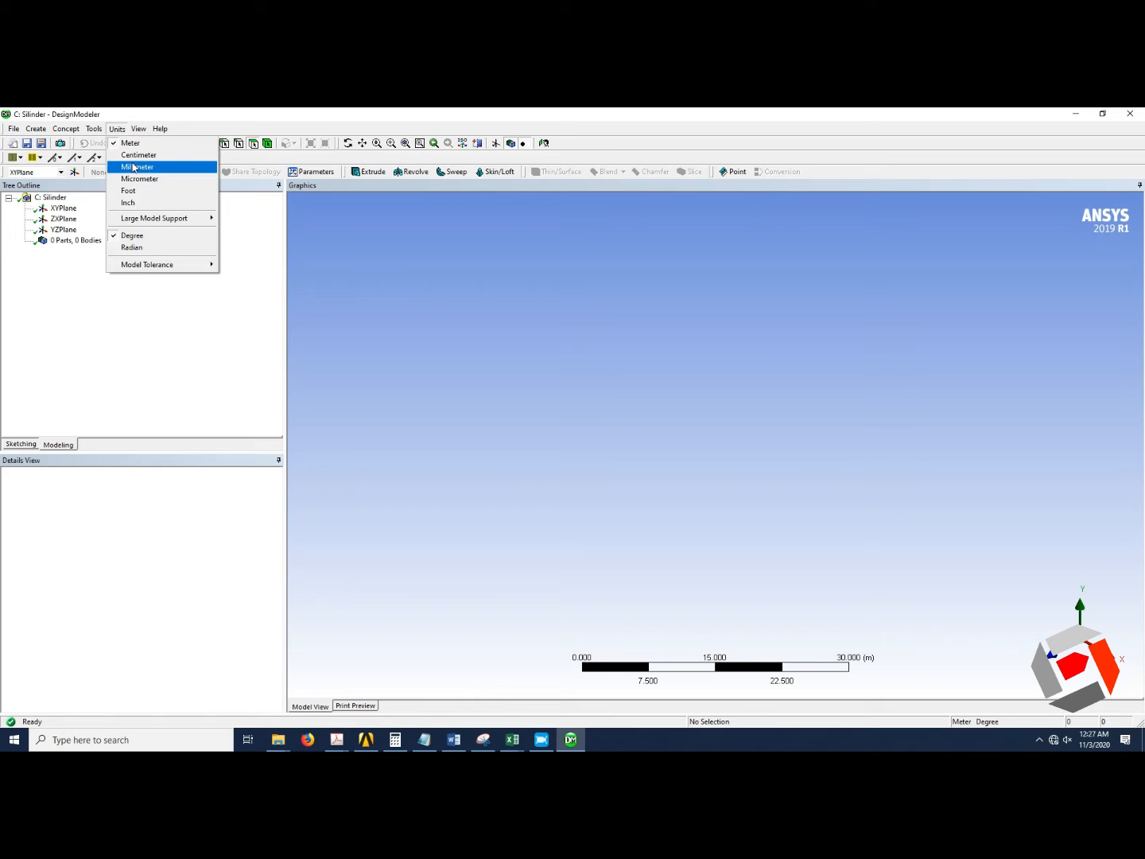
pyautogui.click(133, 167)
pyautogui.click(67, 209)
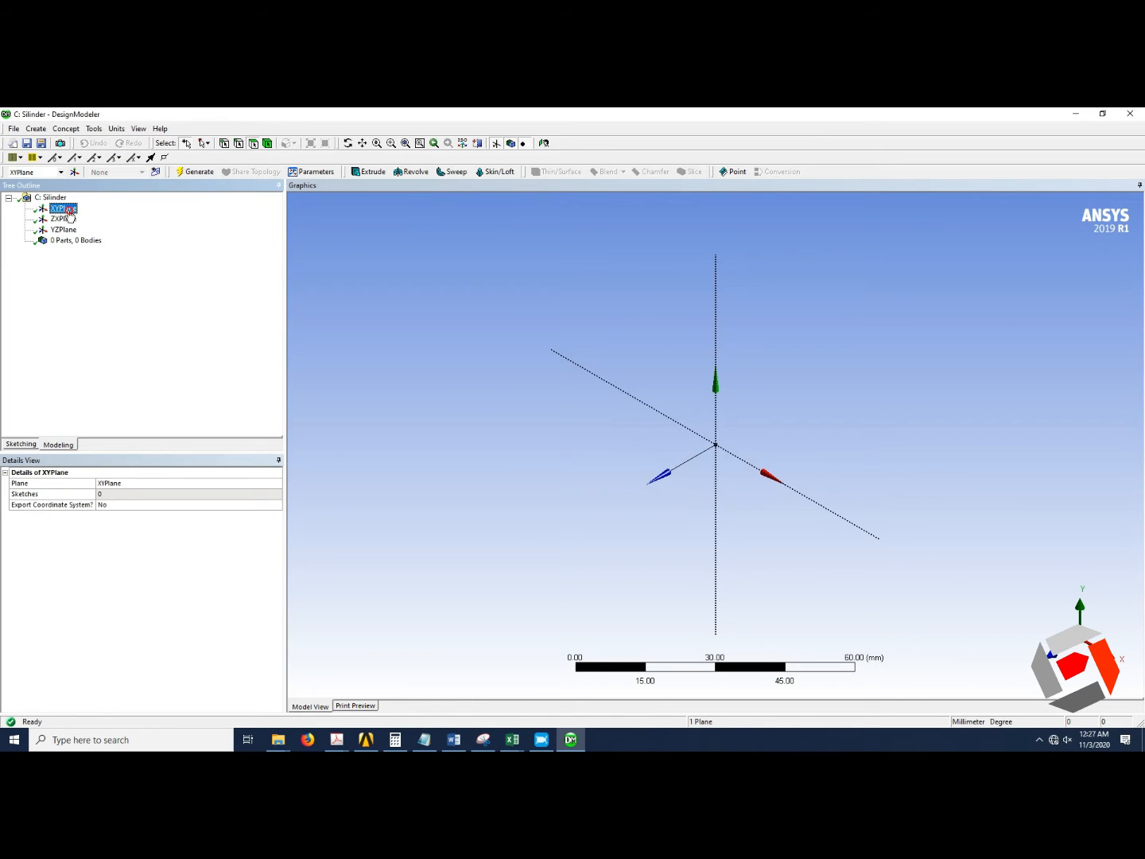
pyautogui.click(1052, 657)
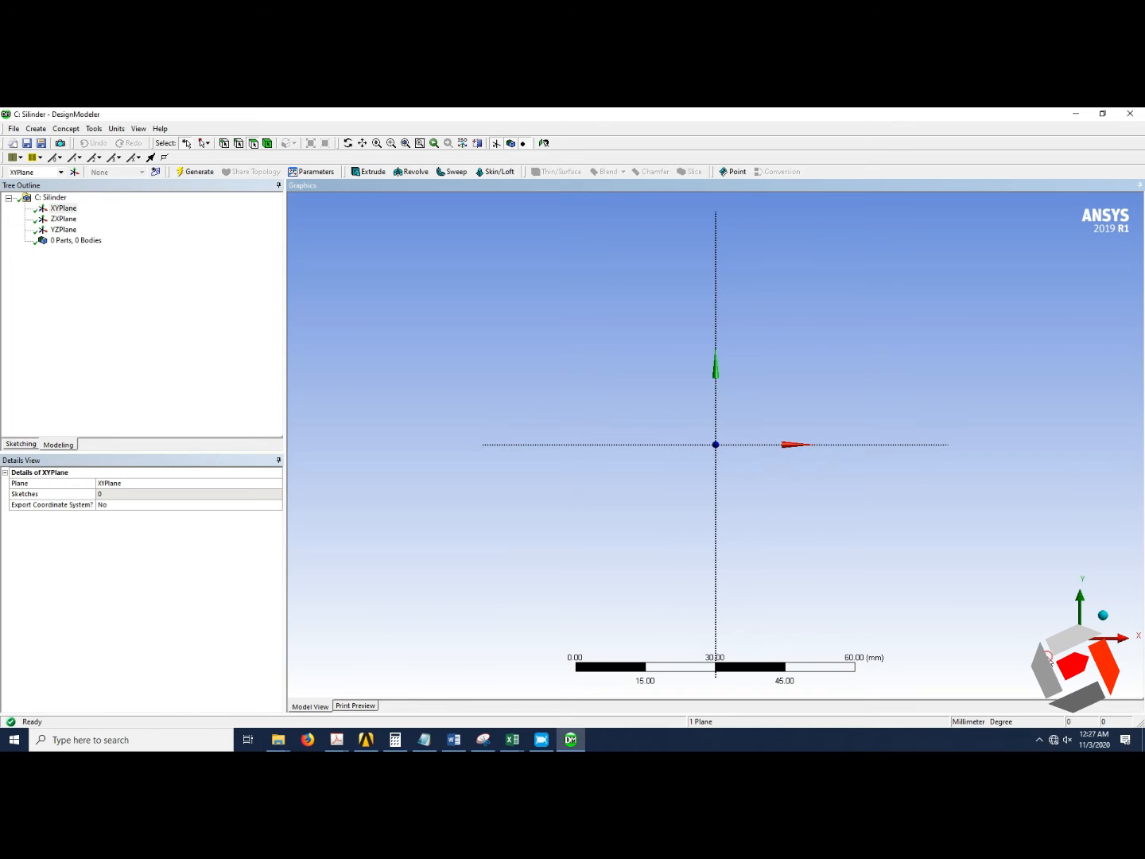
# Sketch a circle on the XYPlane centred at the origin, about 66 mm in diameter.
pyautogui.click(37, 444)
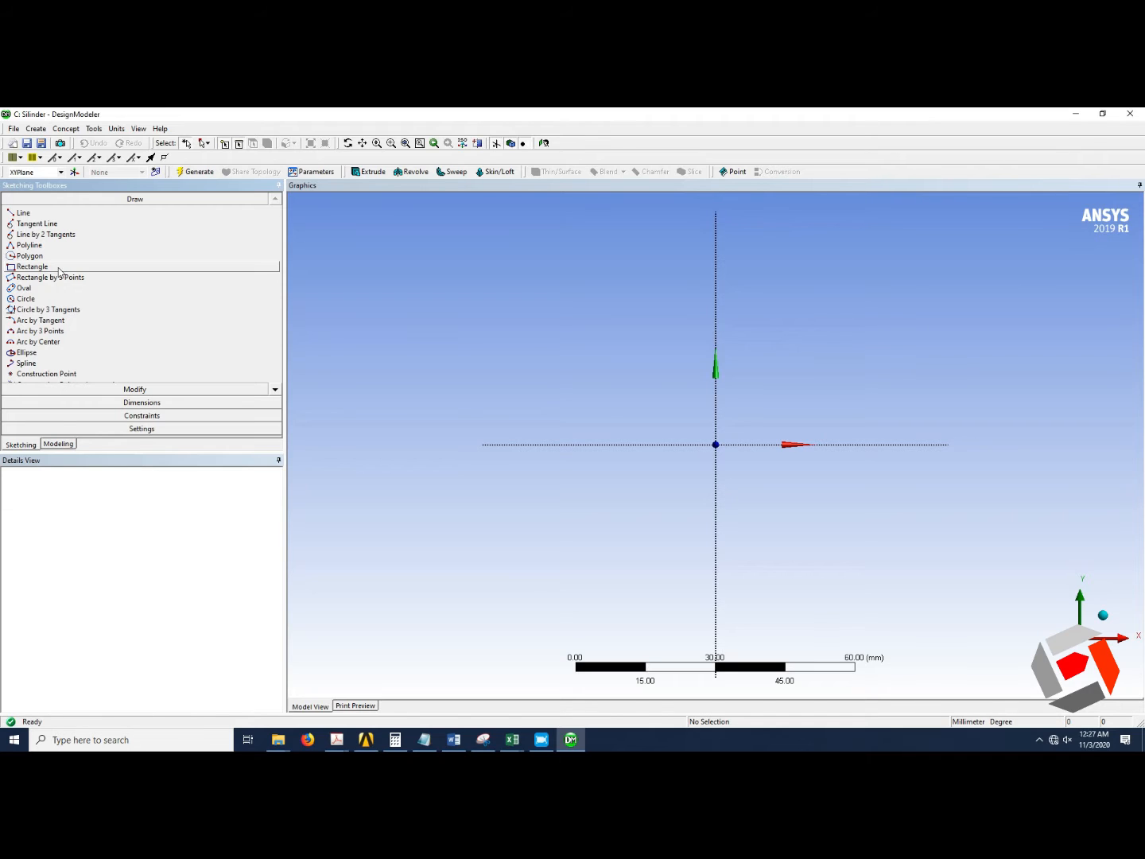
pyautogui.click(37, 299)
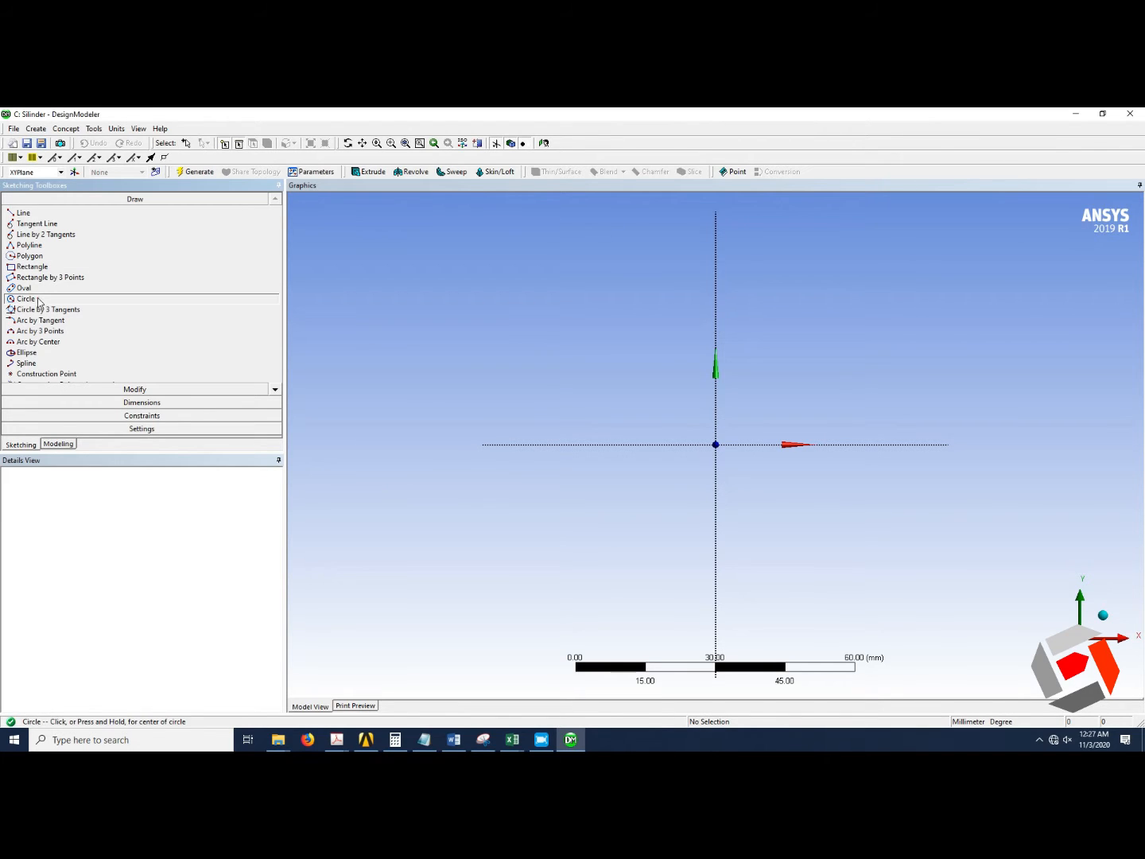
pyautogui.click(715, 444)
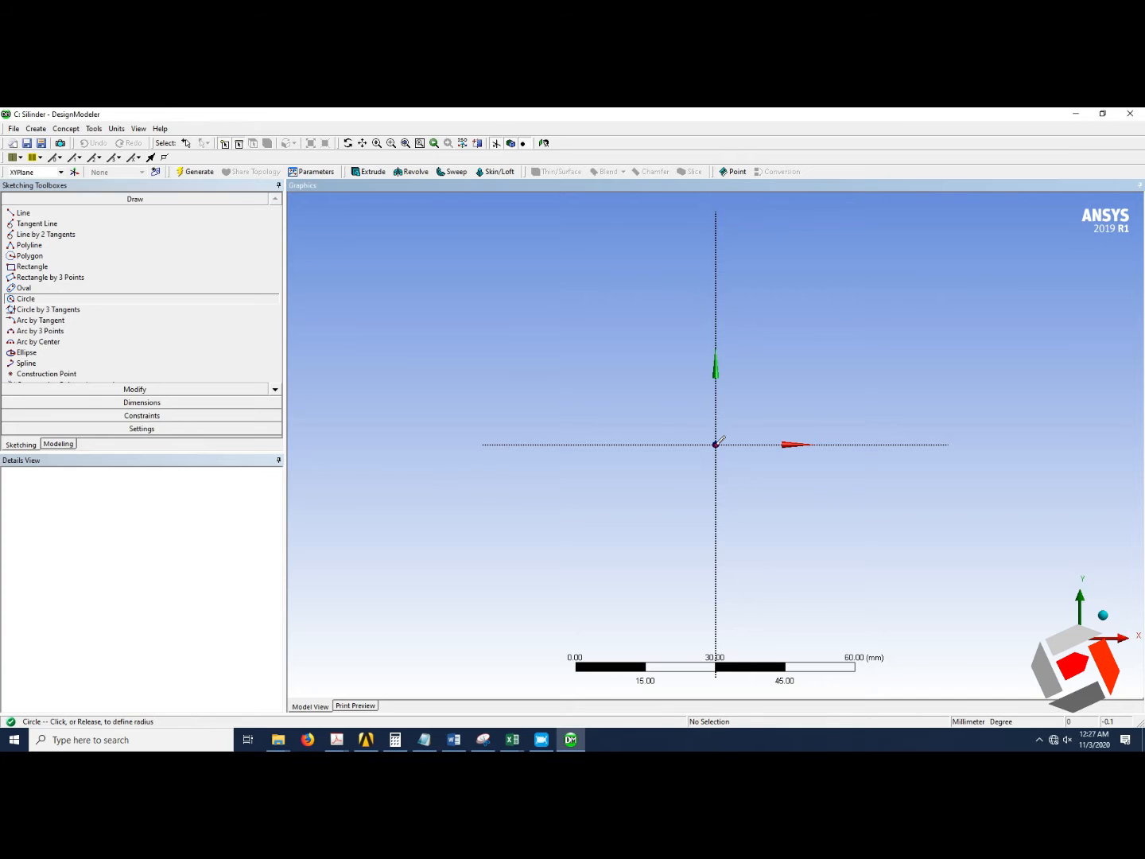
pyautogui.click(863, 396)
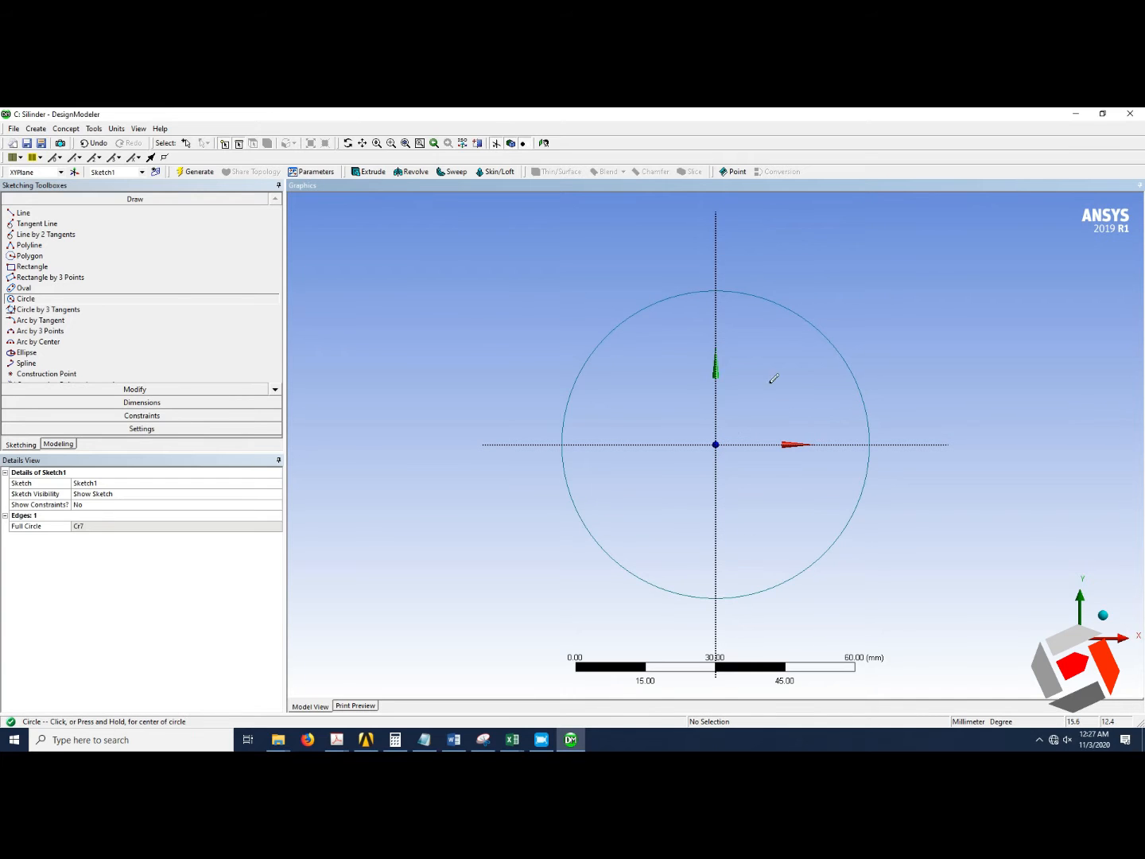
# Add a diameter dimension to the circle and set it to 80 mm.
pyautogui.click(156, 403)
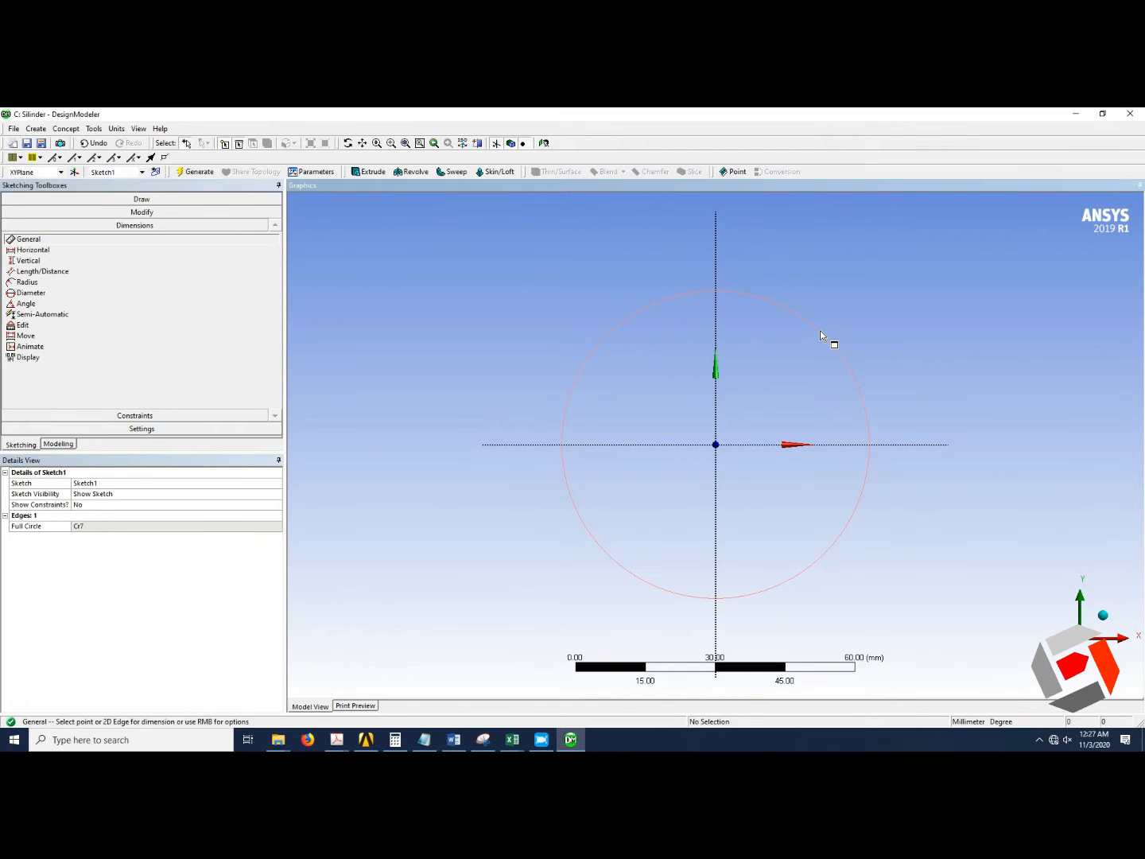
pyautogui.click(823, 328)
pyautogui.click(788, 382)
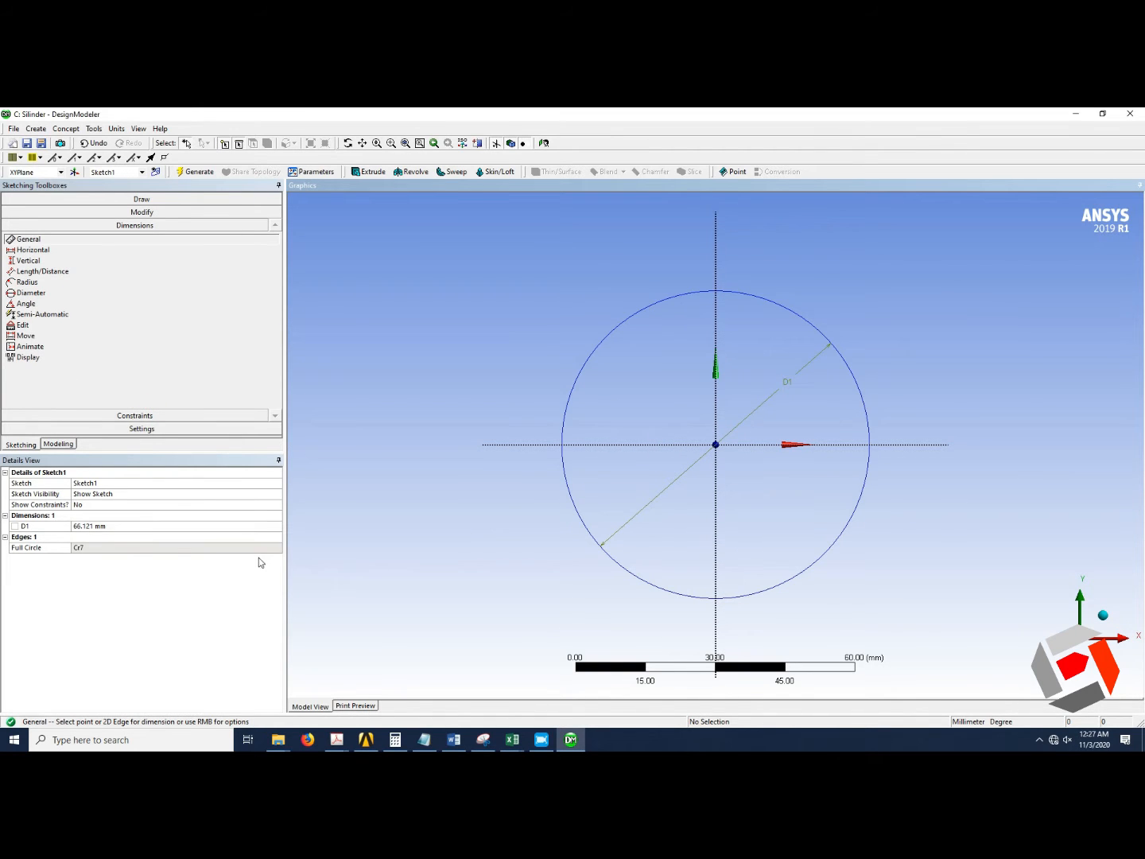
pyautogui.click(110, 529)
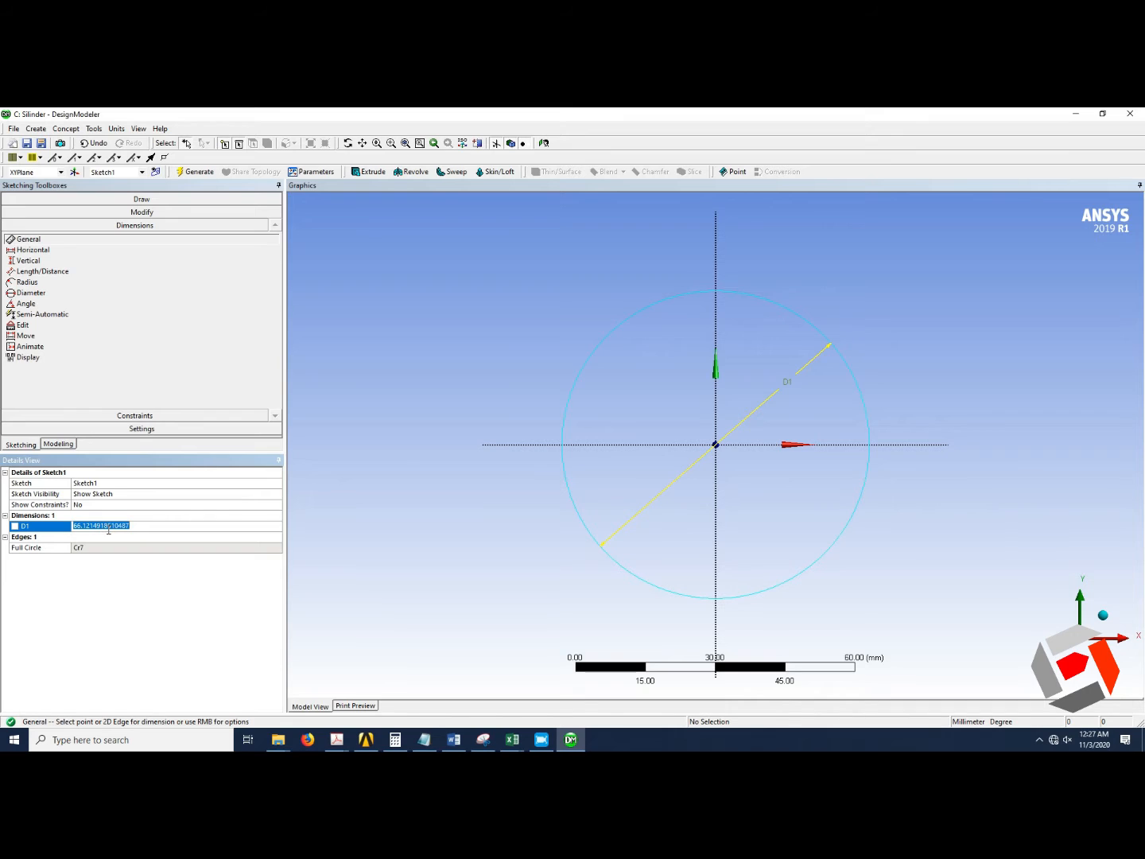
pyautogui.write('80')
pyautogui.press('Return')
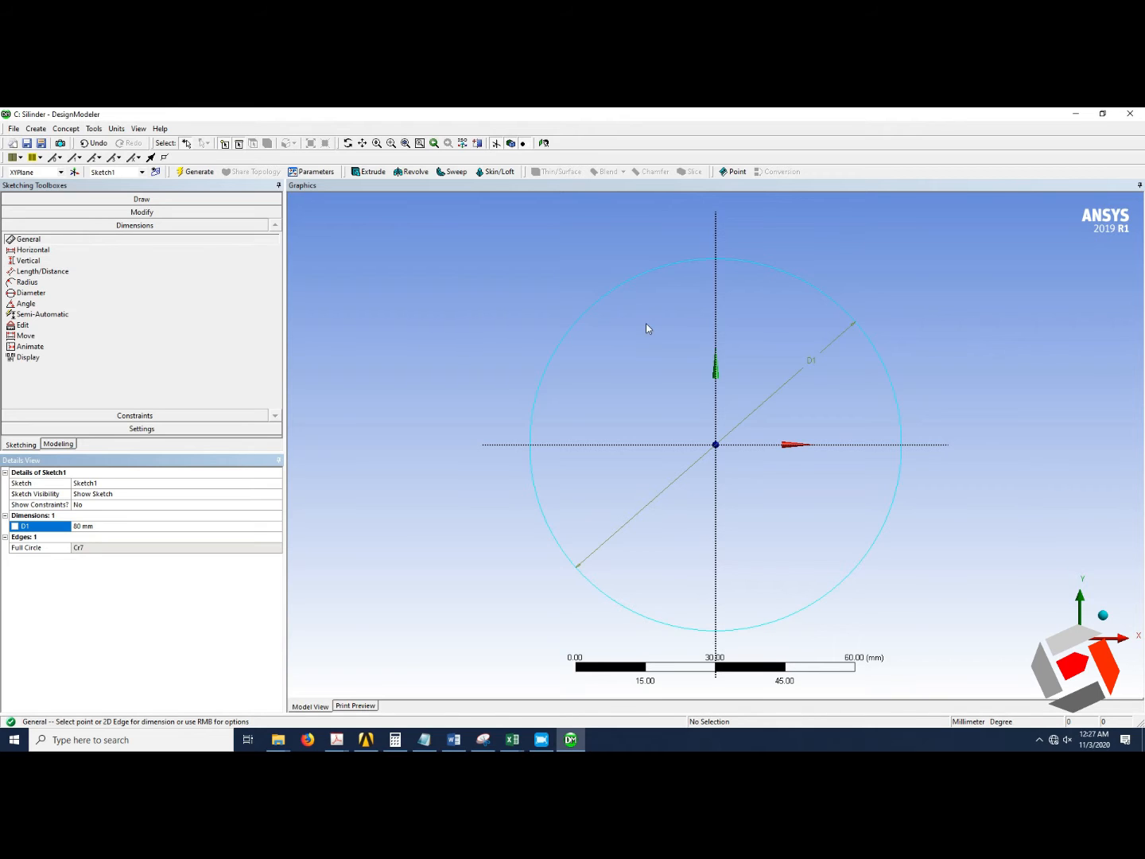
# Start an Extrude of Sketch1 and set its direction to Reversed.
pyautogui.scroll(-2, 646, 323)
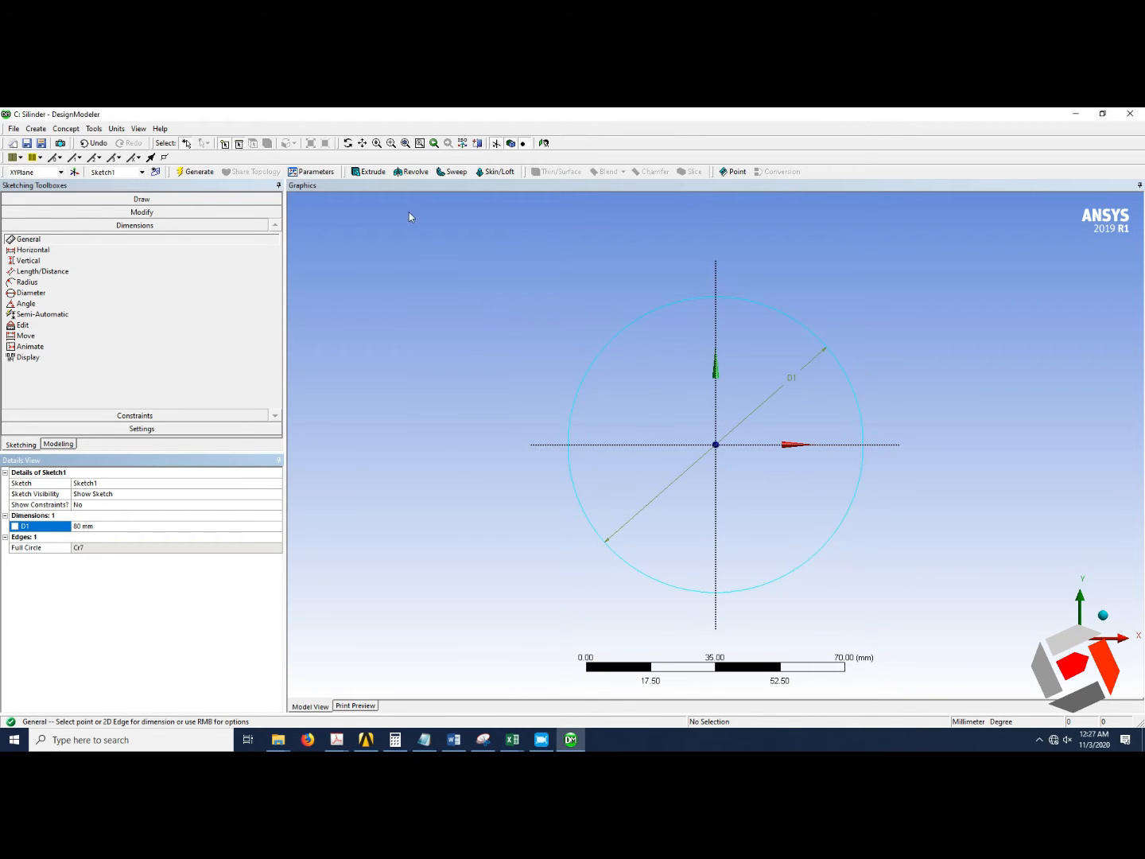
pyautogui.click(369, 171)
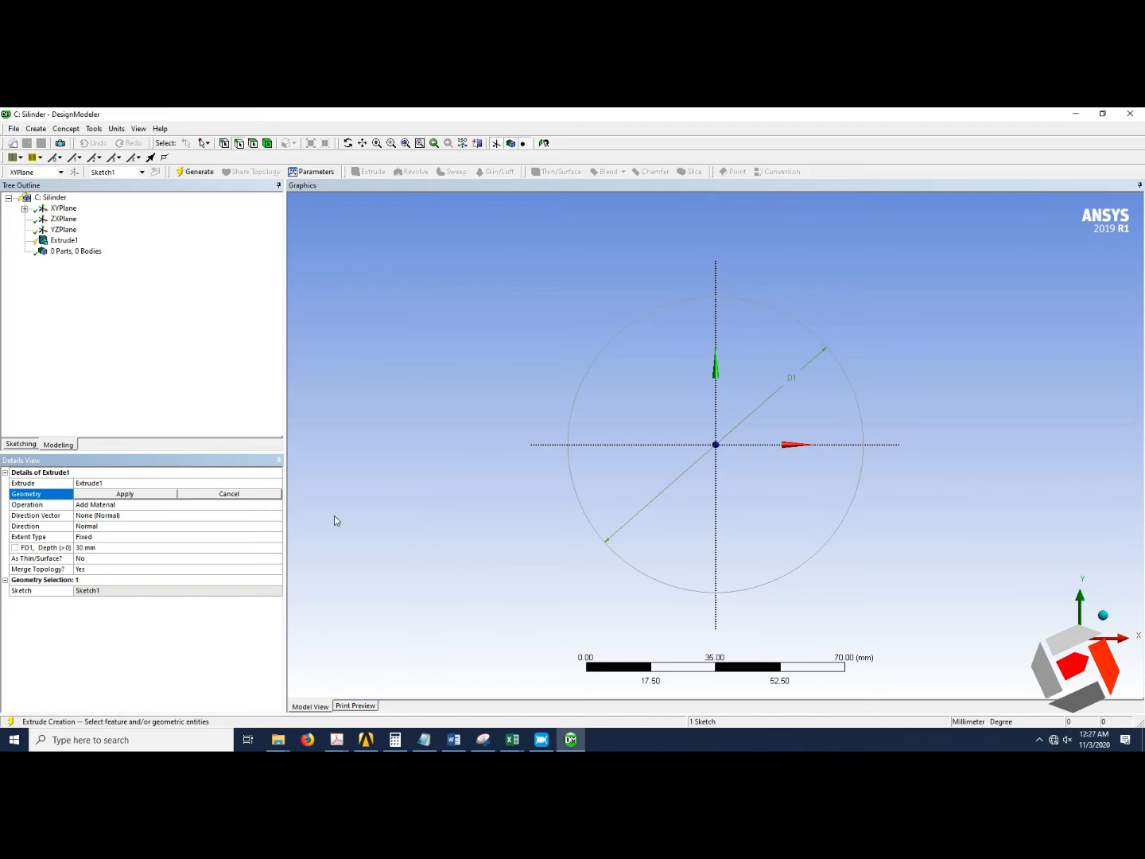
pyautogui.click(150, 496)
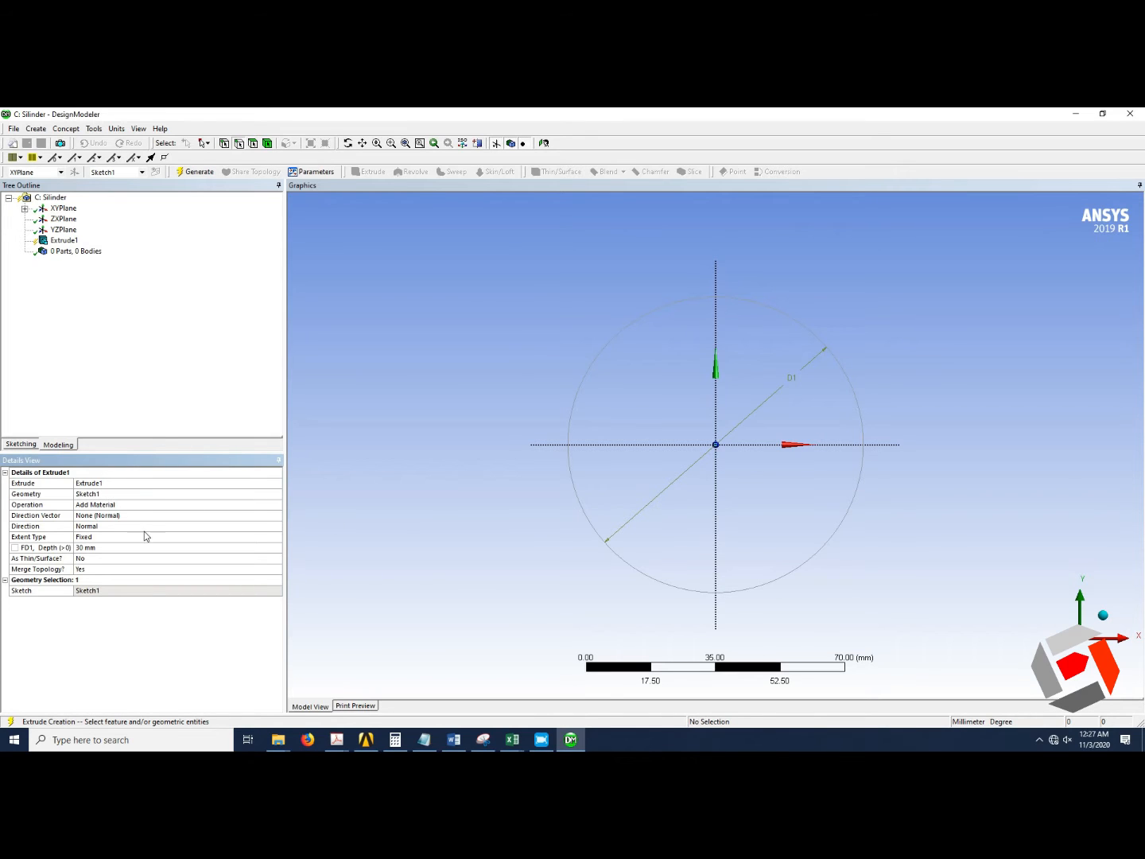
pyautogui.click(272, 530)
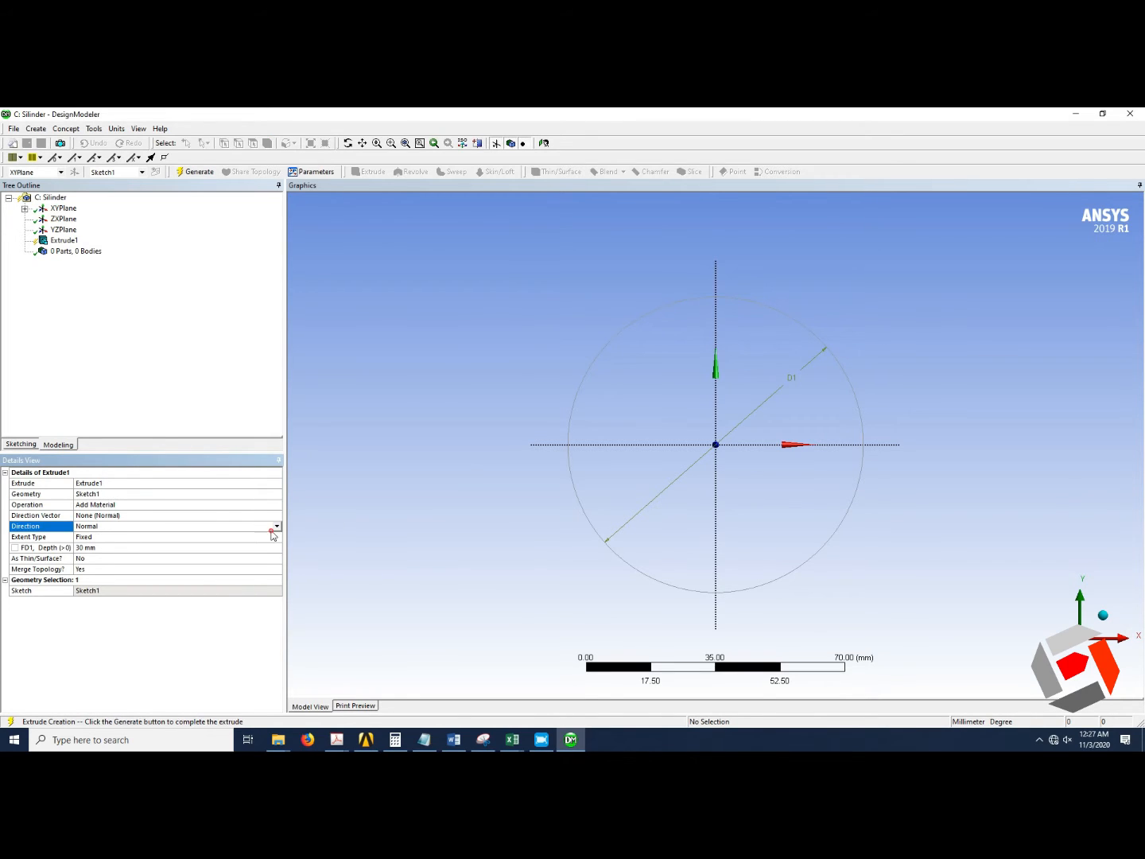
pyautogui.click(276, 527)
pyautogui.click(315, 506)
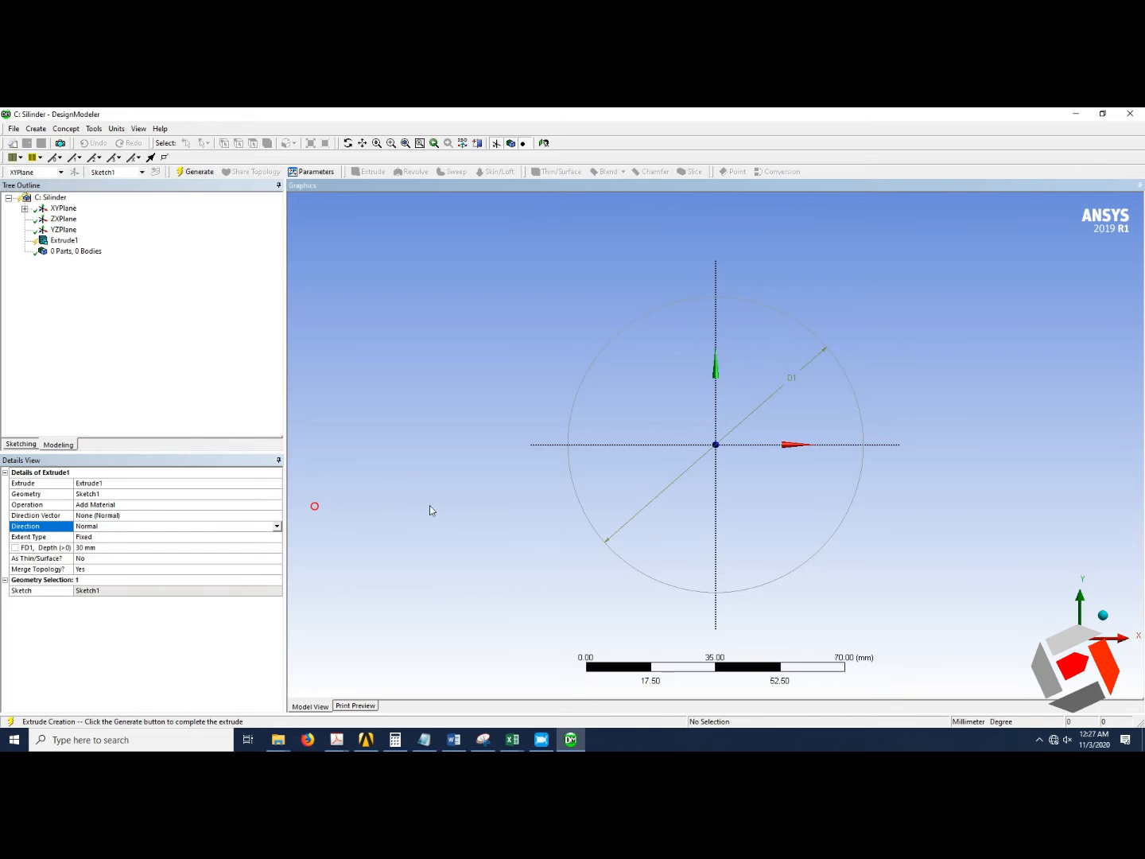
pyautogui.click(1103, 614)
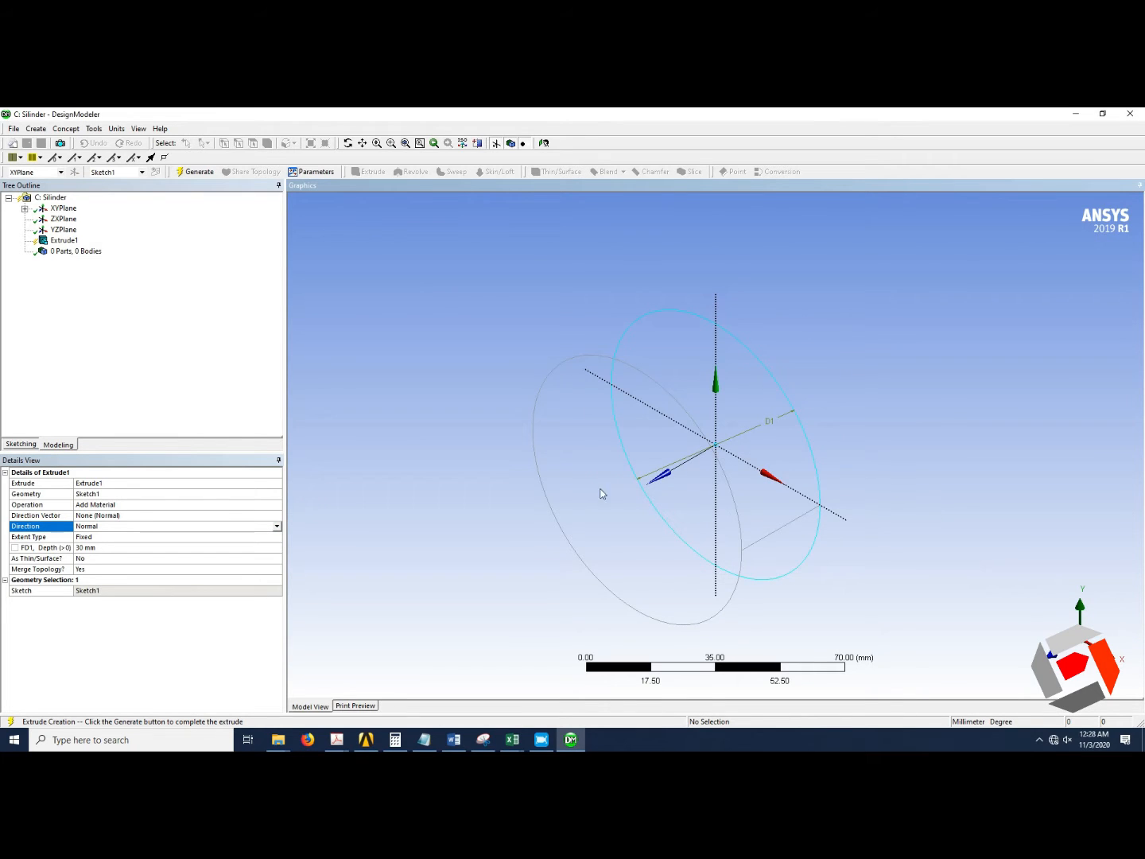
pyautogui.click(276, 527)
pyautogui.click(229, 547)
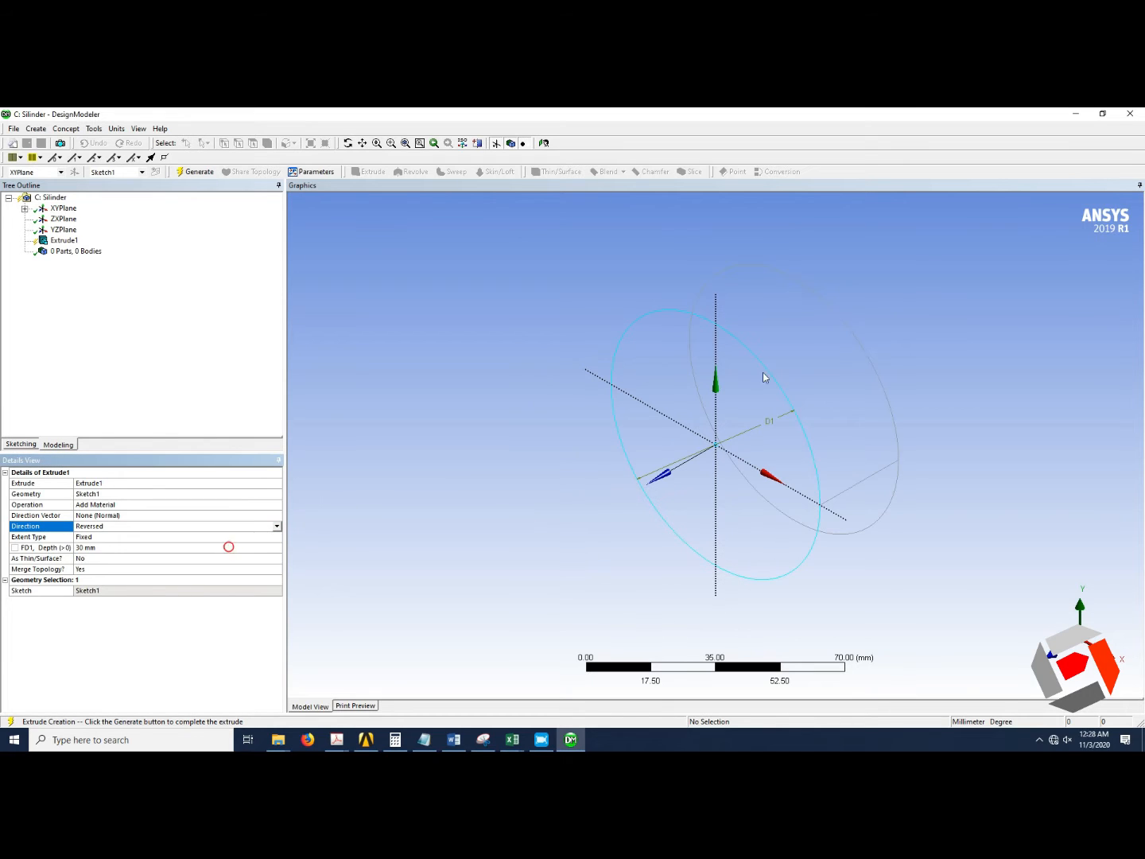
# Set the extrusion depth to 150 mm.
pyautogui.click(122, 548)
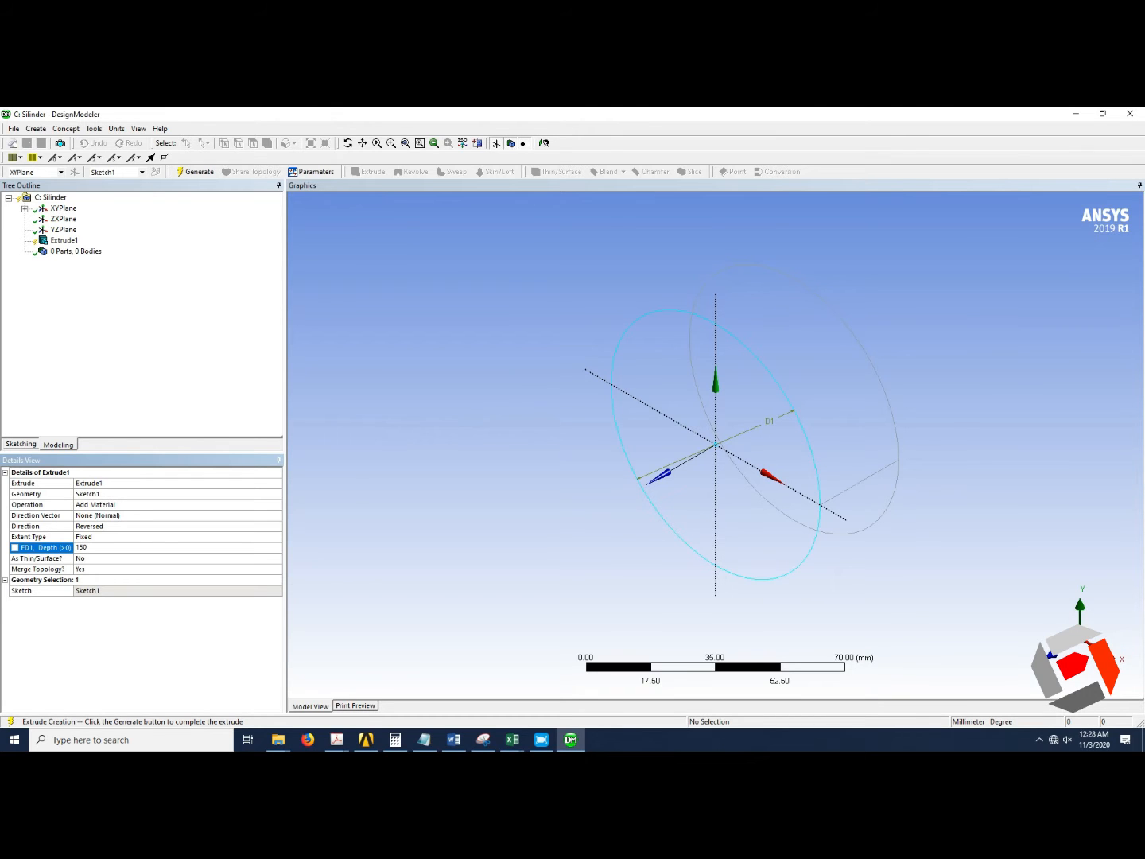
pyautogui.press('Return')
pyautogui.scroll(-3, 468, 534)
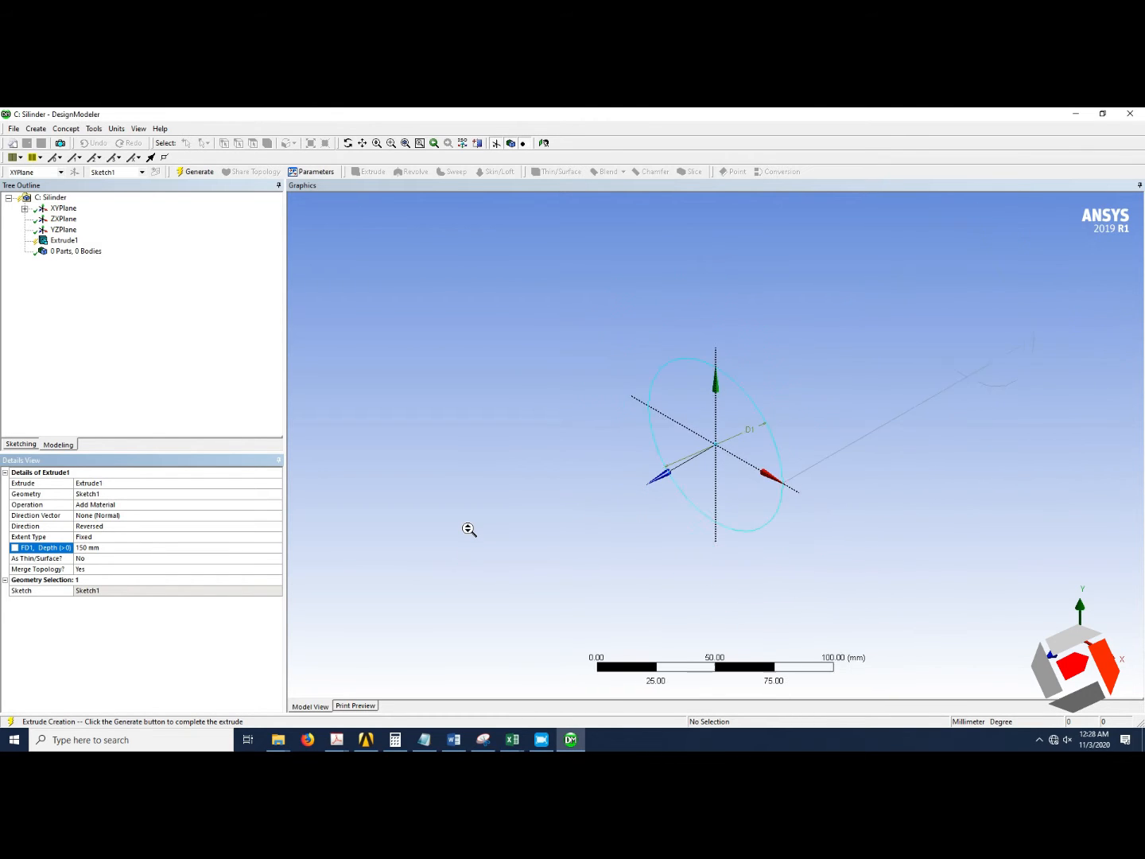
pyautogui.scroll(-2, 468, 529)
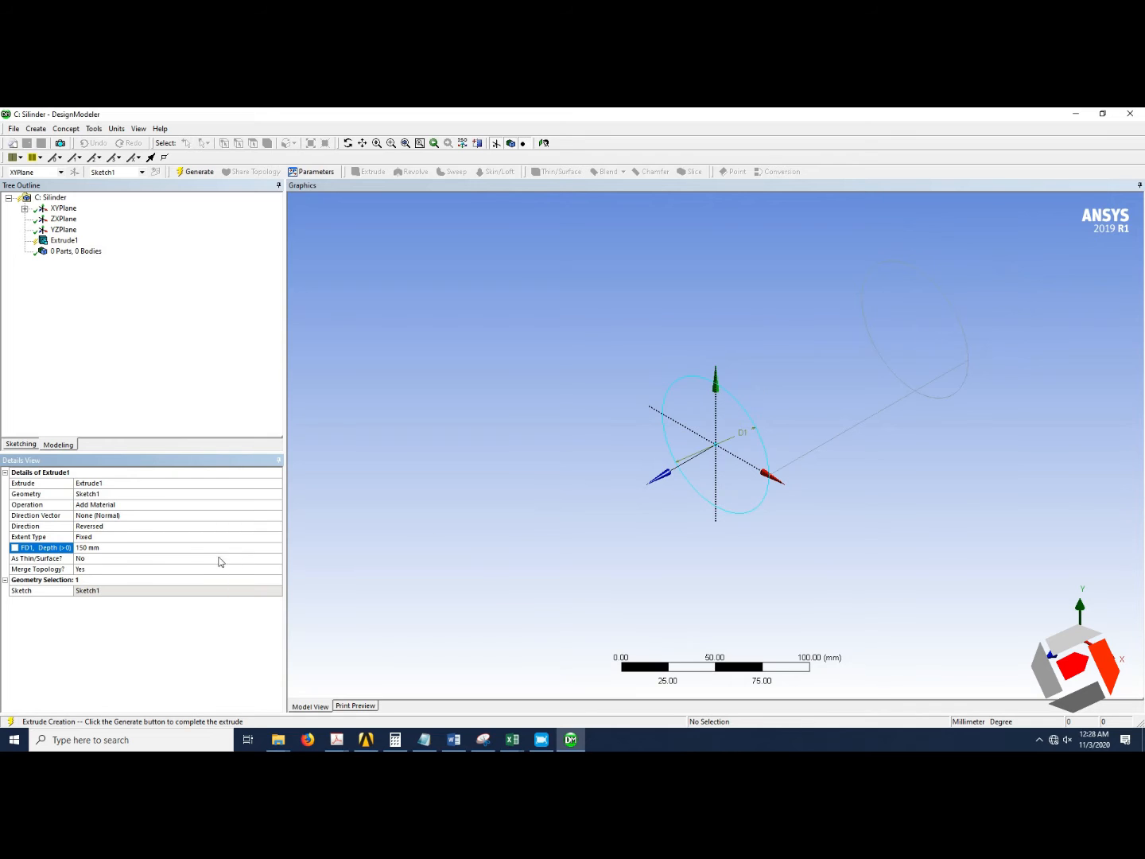
# Make the extrusion a thin surface with zero inward and outward thickness and generate the cylinder.
pyautogui.click(87, 559)
pyautogui.click(278, 559)
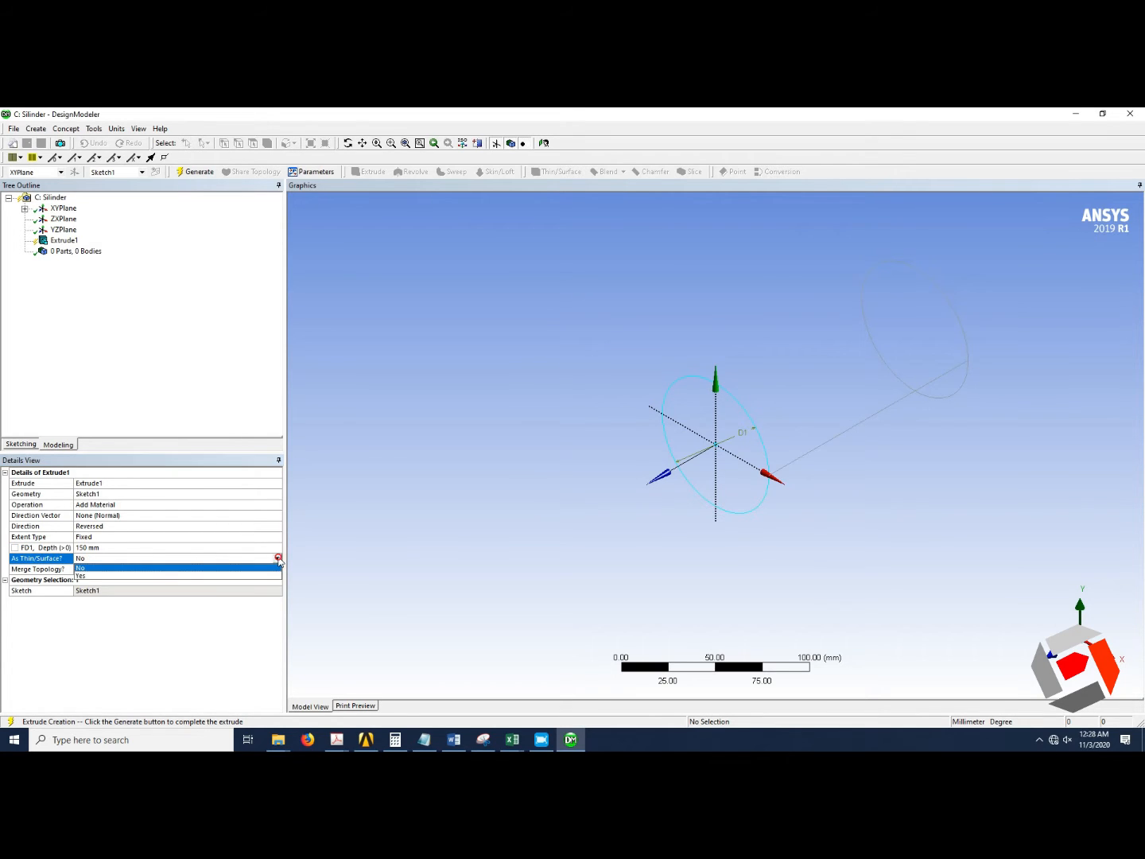
pyautogui.click(135, 576)
pyautogui.click(154, 570)
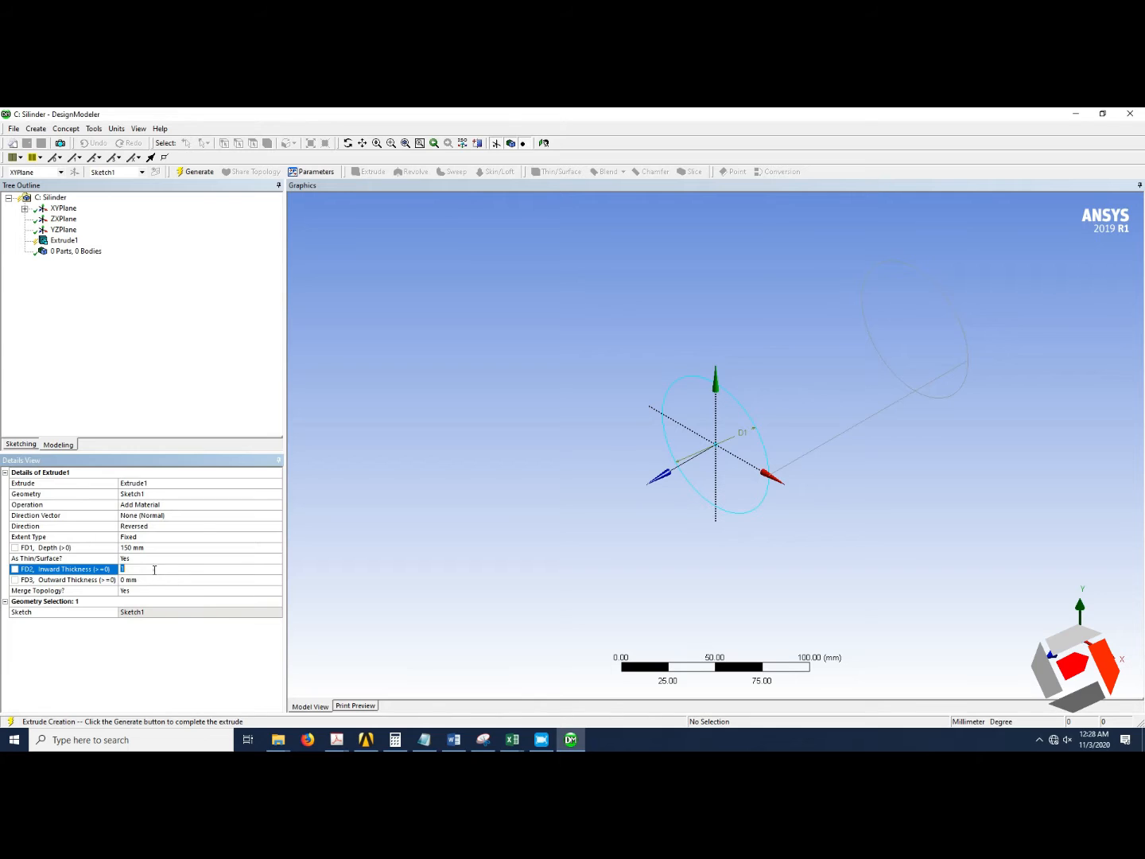
pyautogui.click(309, 576)
pyautogui.click(191, 171)
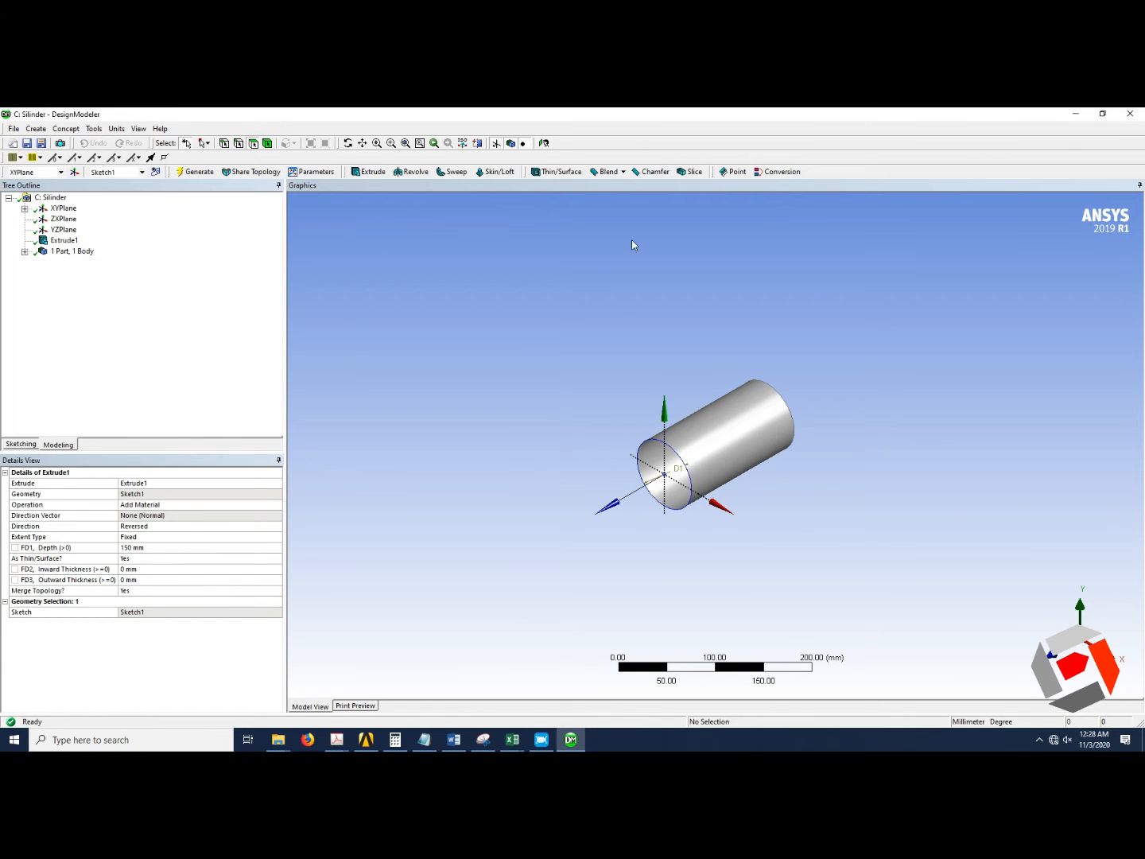
# Close DesignModeler and open the Silinder system's model in Mechanical.
pyautogui.click(406, 143)
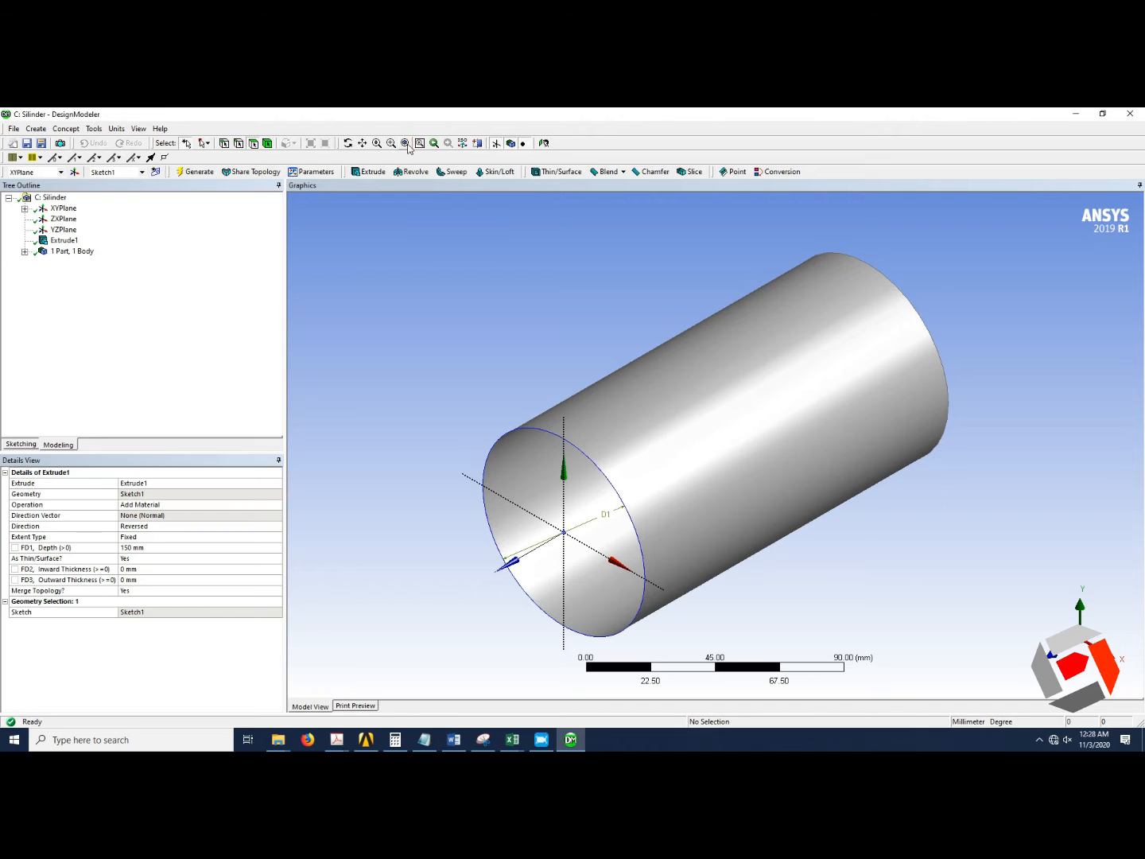
pyautogui.click(1129, 113)
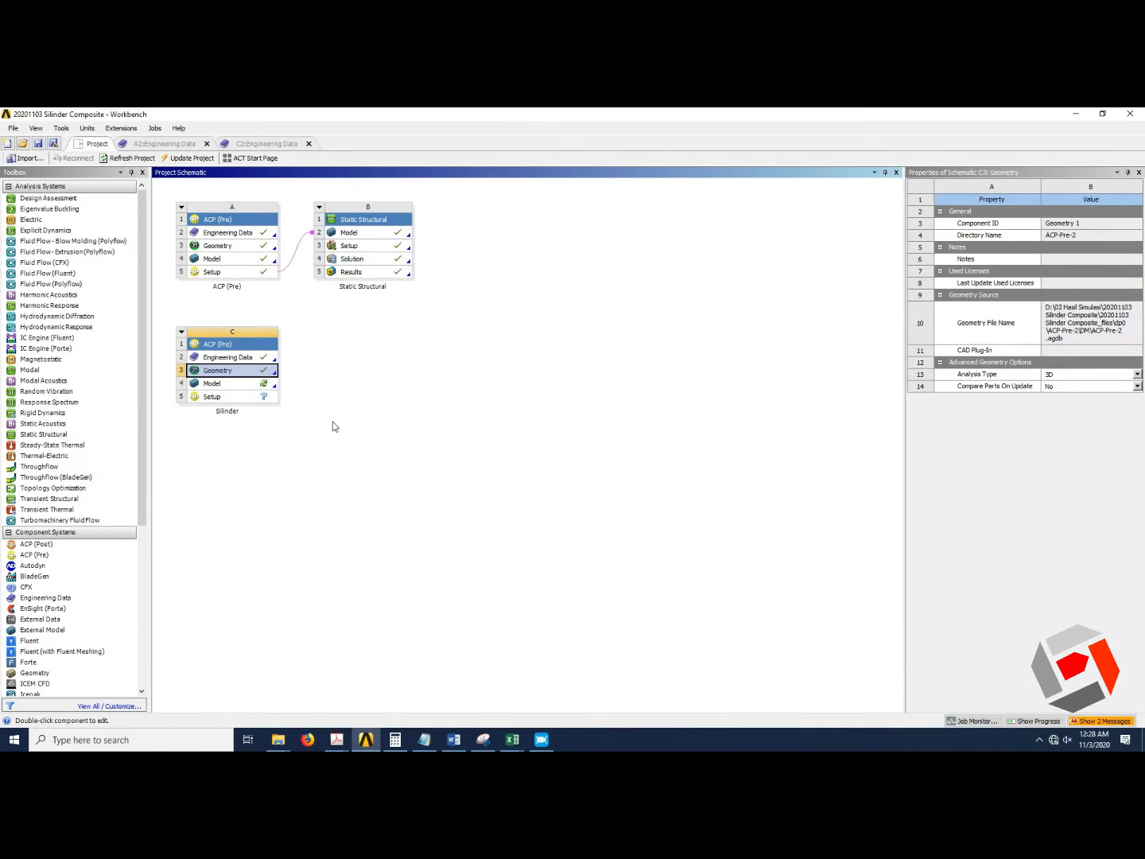
pyautogui.doubleClick(238, 383)
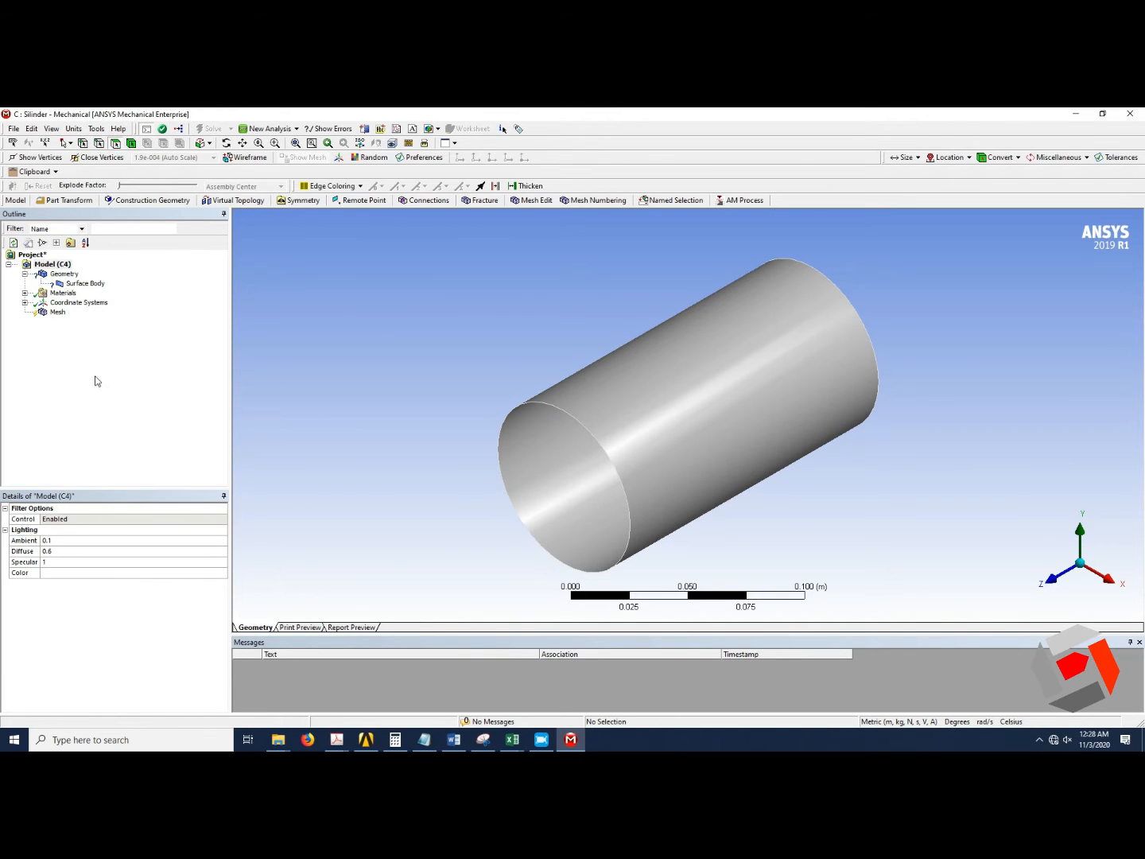
# Switch units to Metric (mm, kg, N, s, mV, mA) and set the surface body thickness to 3 mm.
pyautogui.click(74, 129)
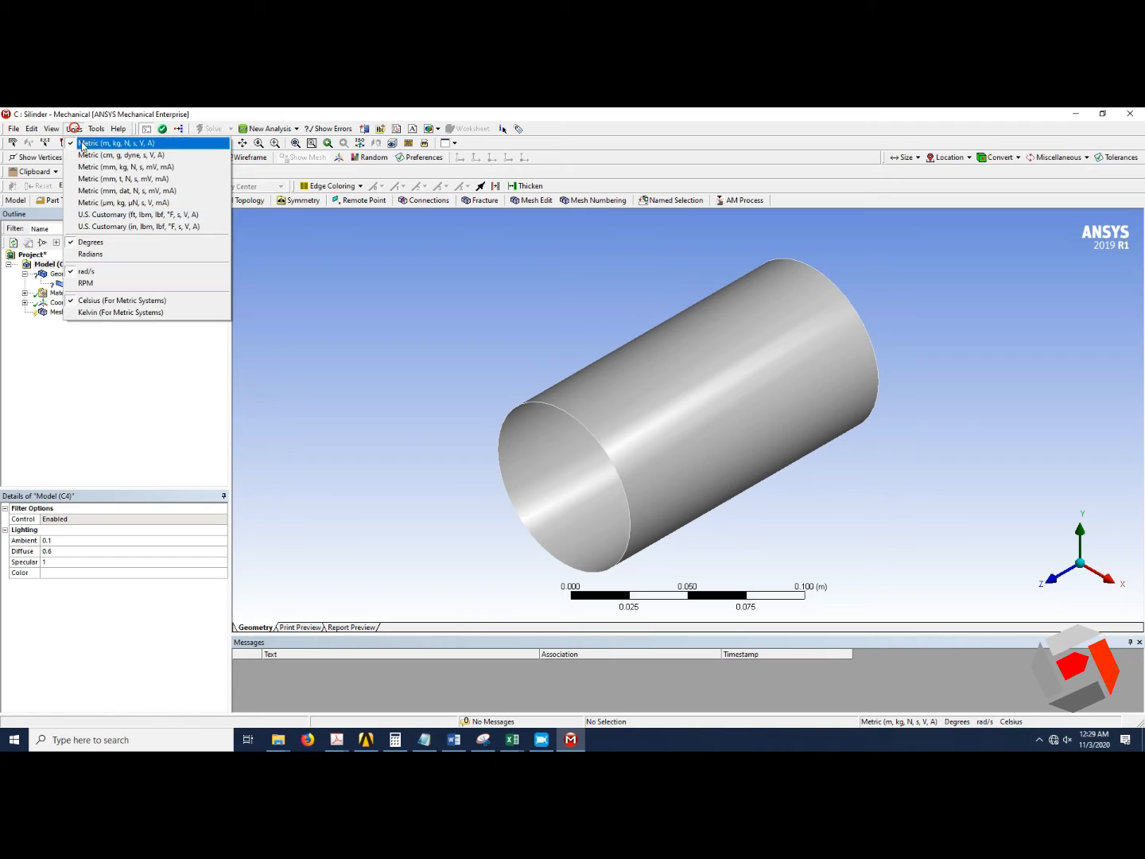
pyautogui.click(117, 168)
pyautogui.click(84, 283)
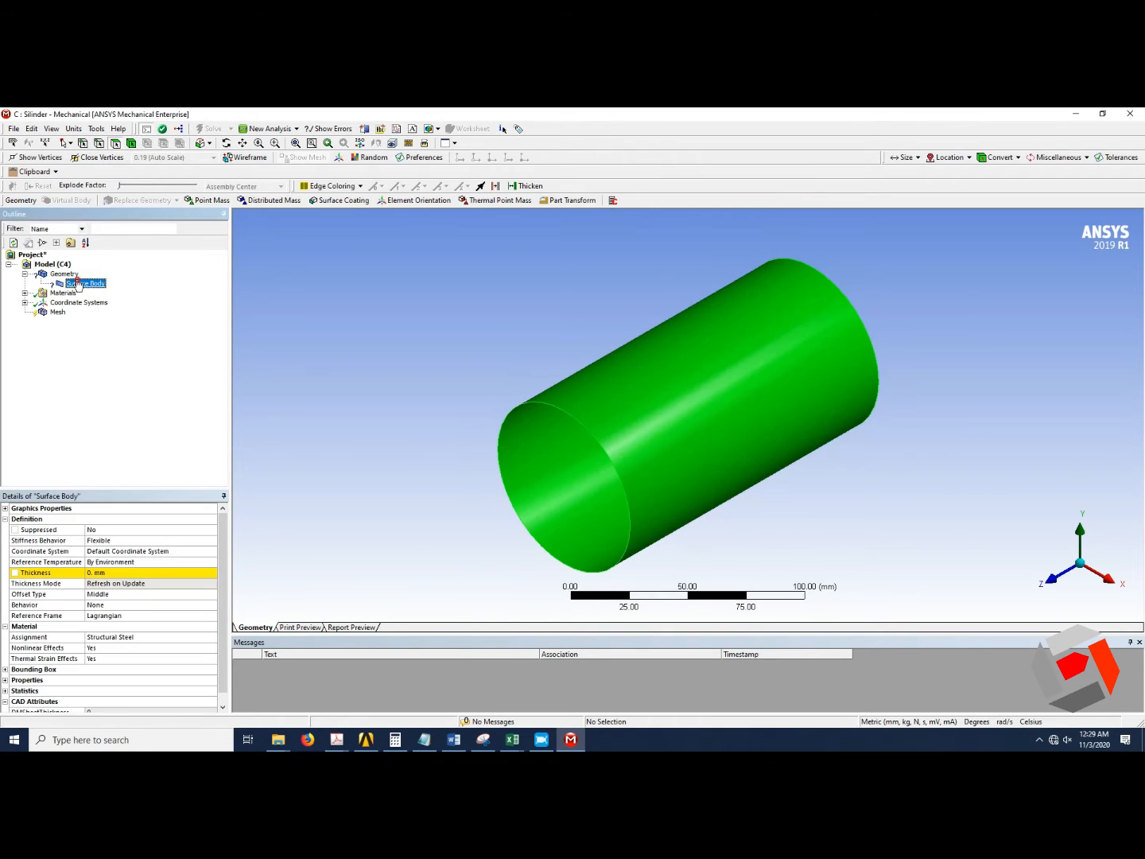
pyautogui.click(132, 573)
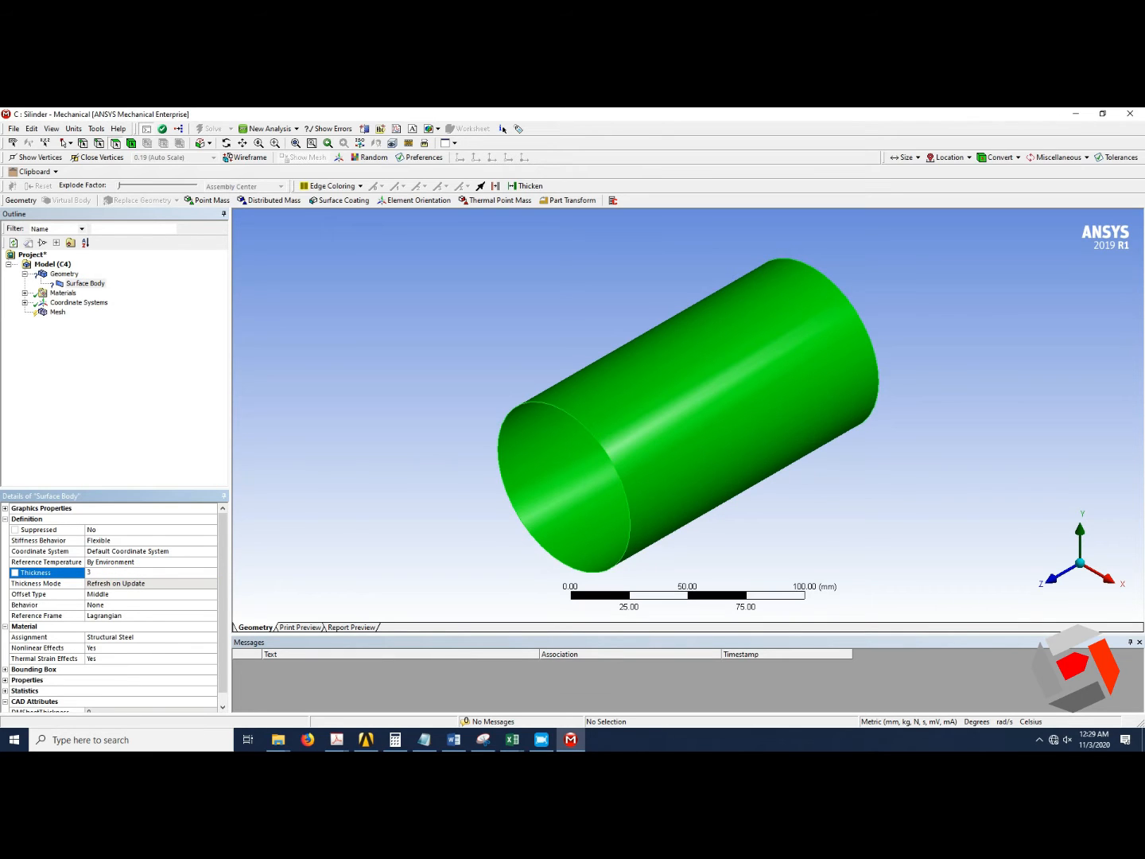
pyautogui.click(135, 412)
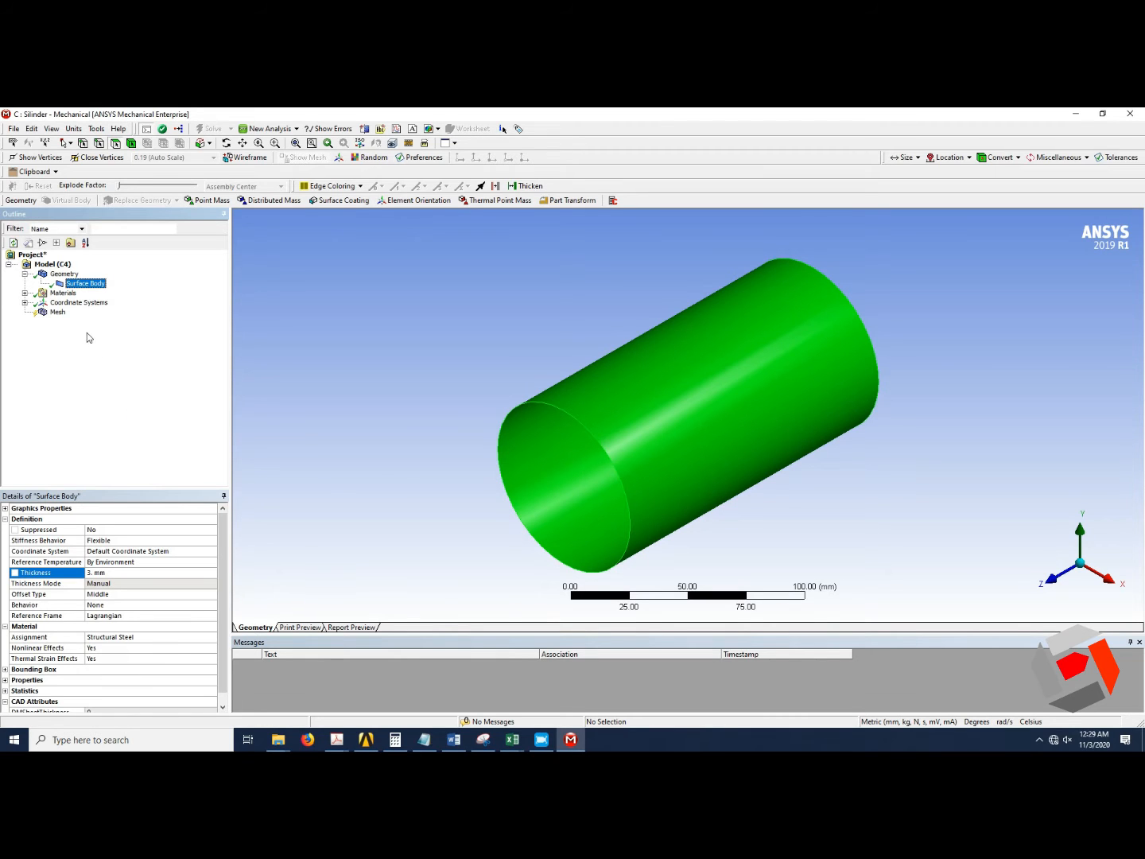
# Add a Face Meshing control applied to the cylinder's lateral face.
pyautogui.click(57, 312)
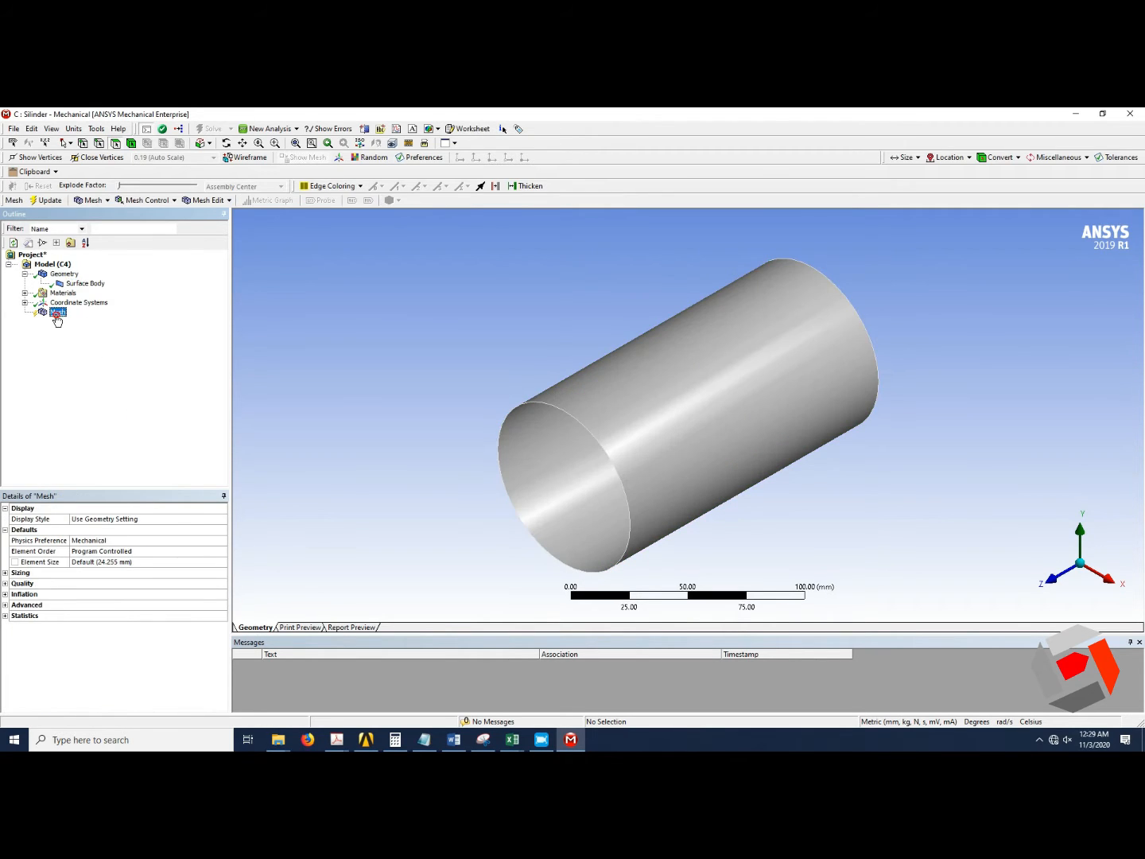
pyautogui.click(157, 203)
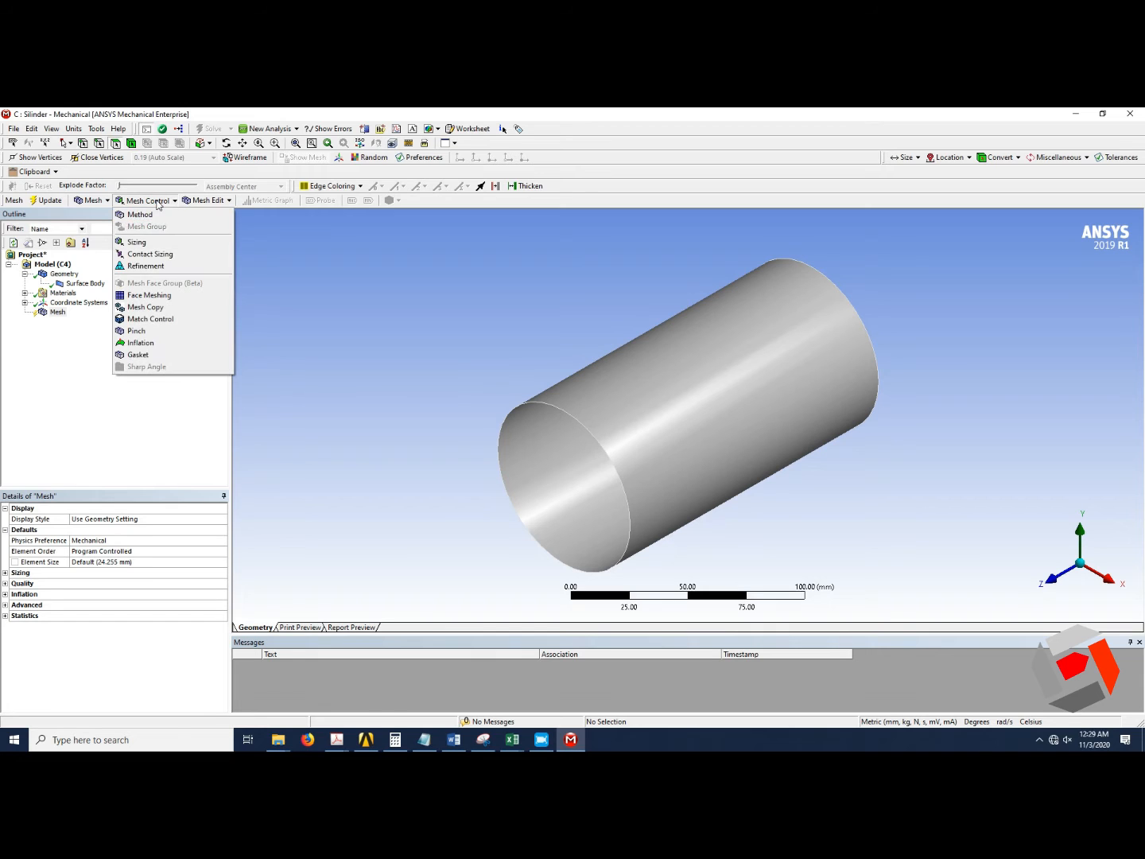
pyautogui.click(167, 295)
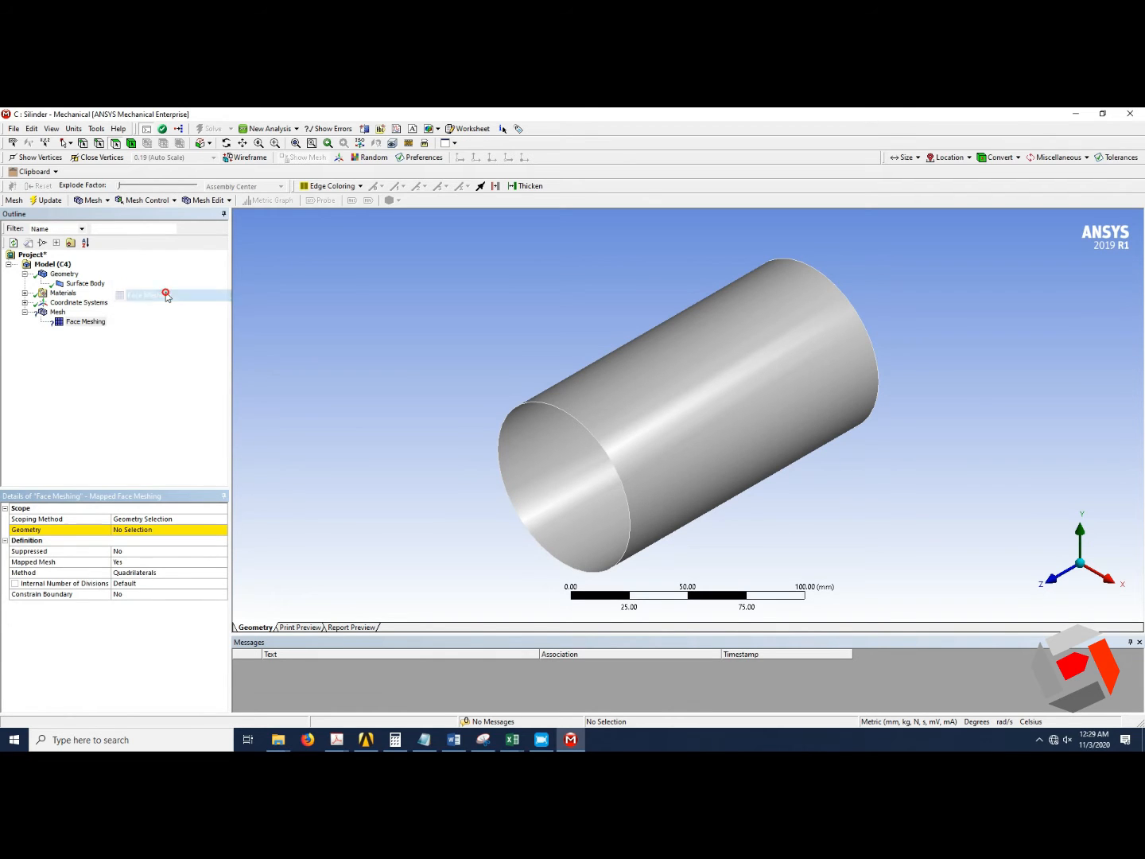
pyautogui.click(650, 473)
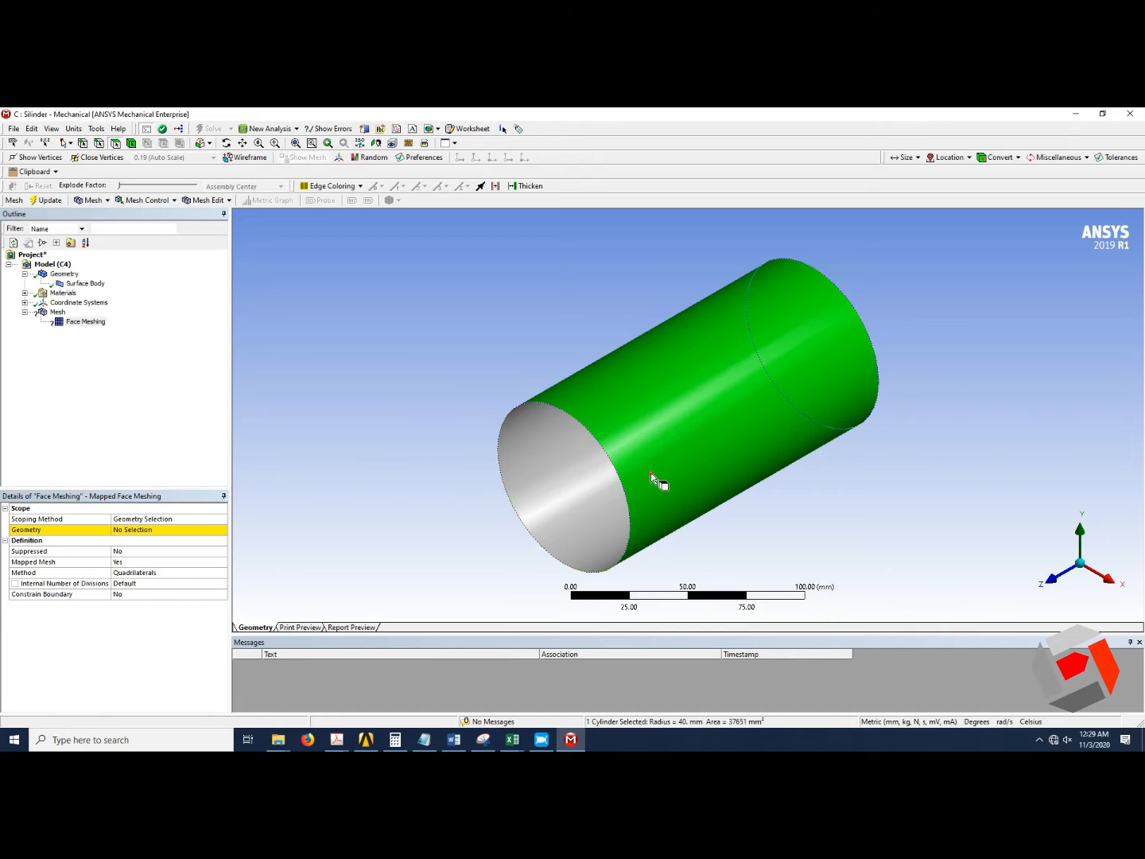
pyautogui.click(205, 531)
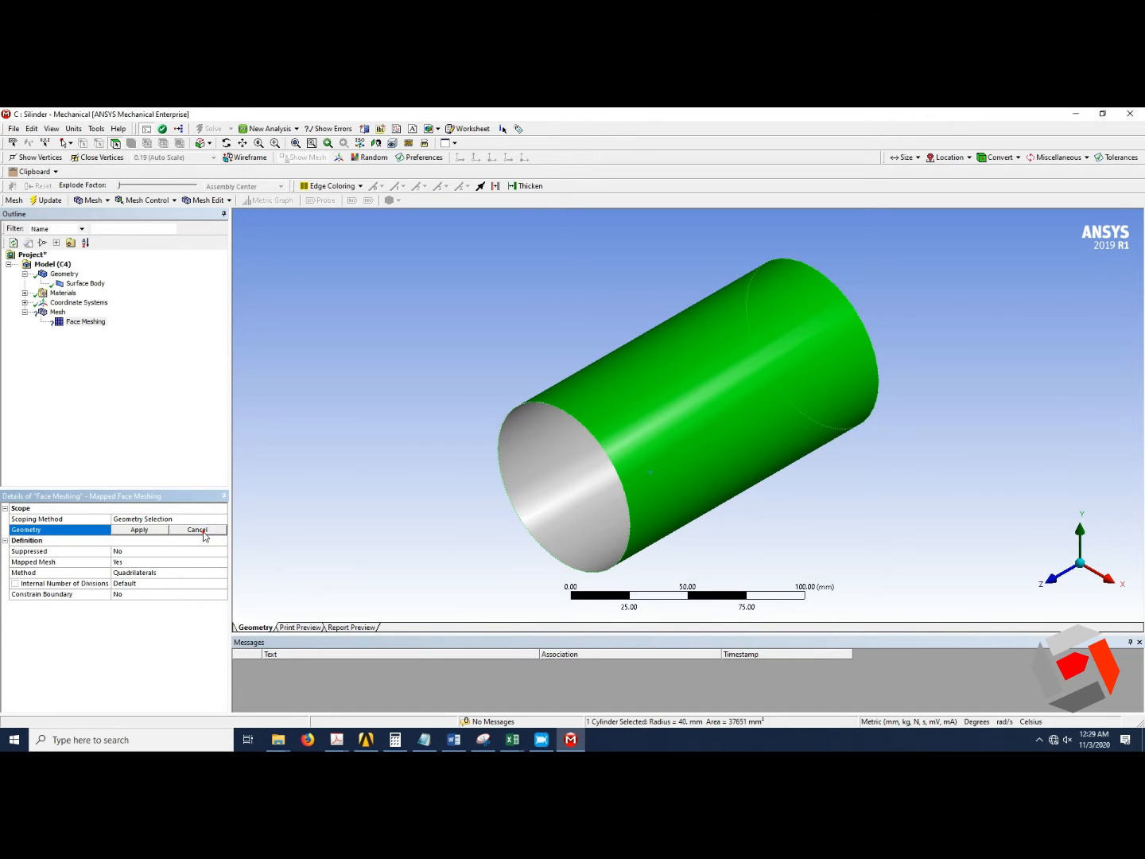
pyautogui.click(149, 531)
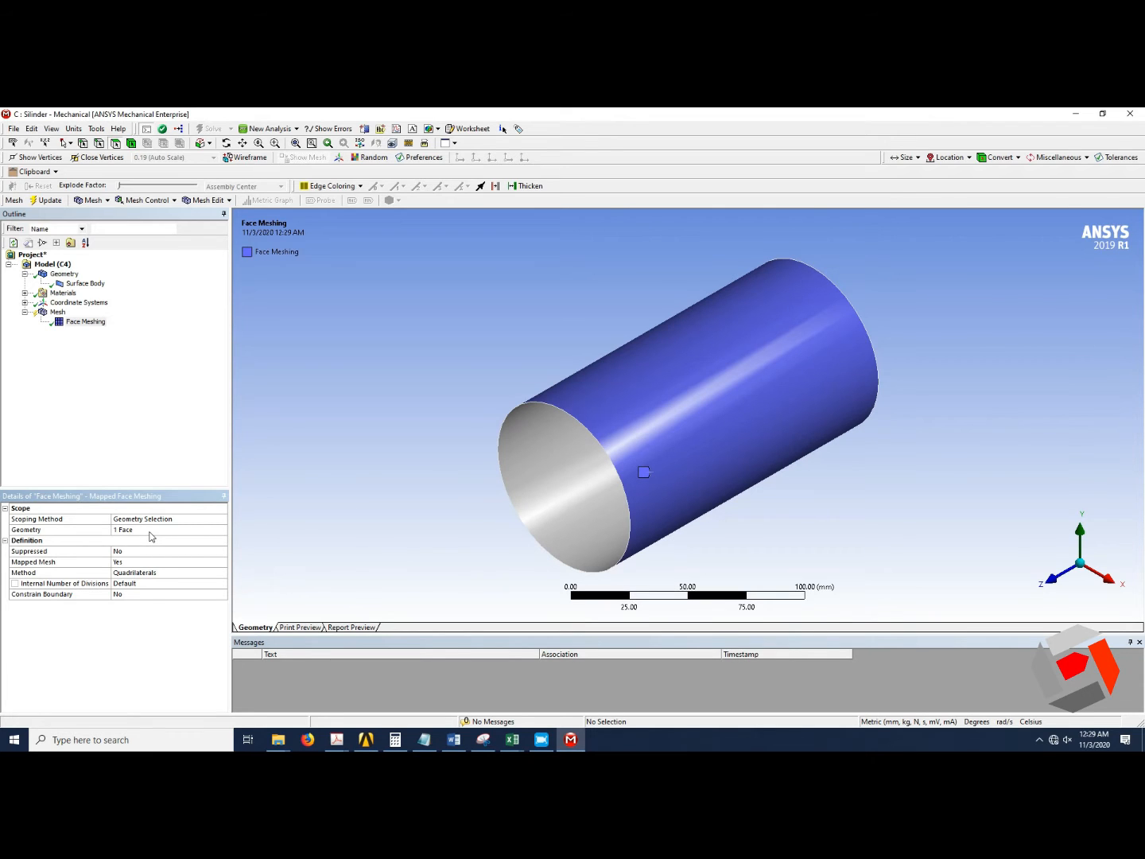
# Generate the mesh with the default settings.
pyautogui.click(57, 312)
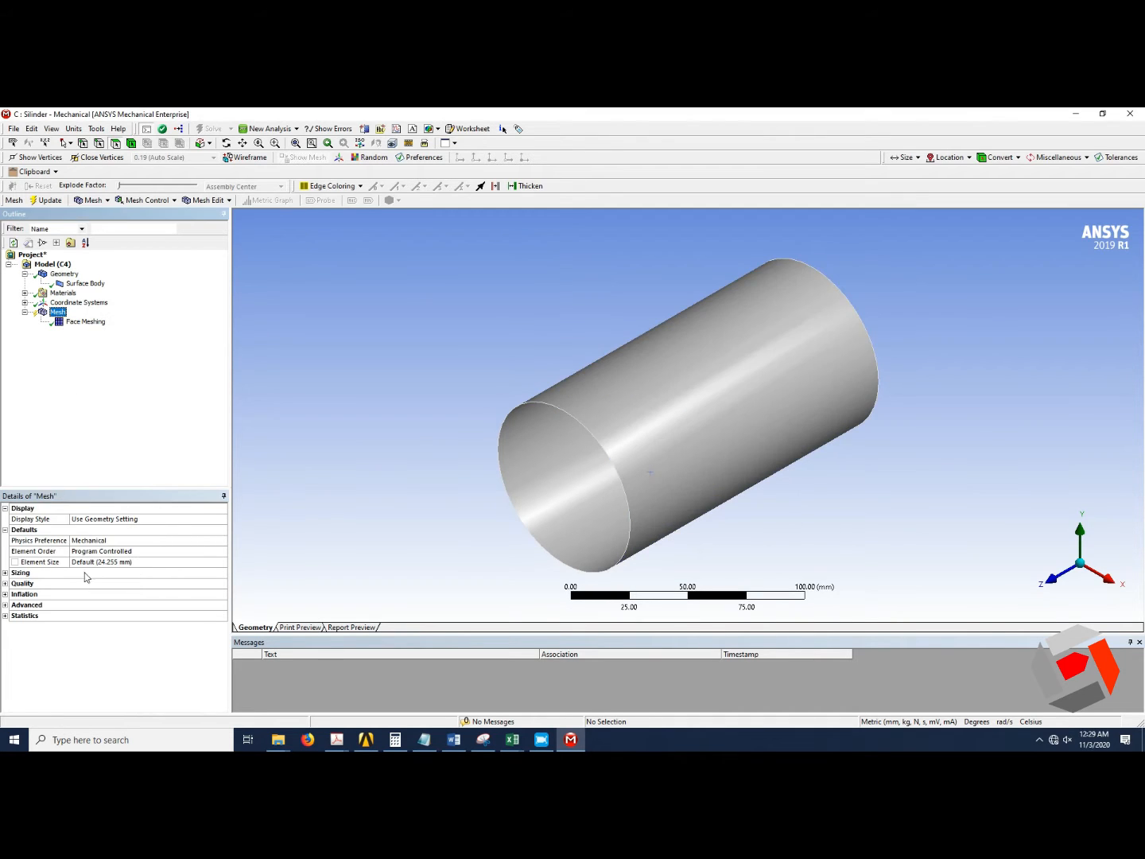
pyautogui.click(39, 201)
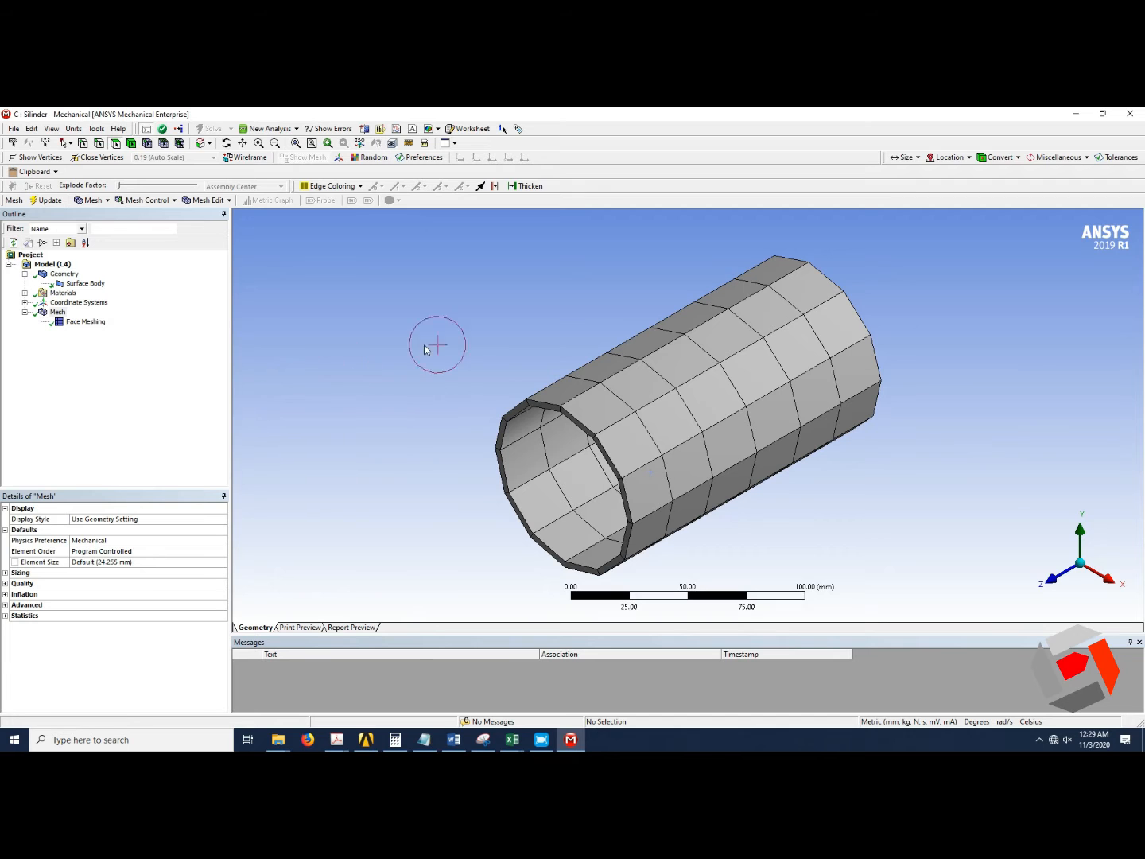
pyautogui.moveTo(665, 490); pyautogui.dragTo(689, 522, button='middle')
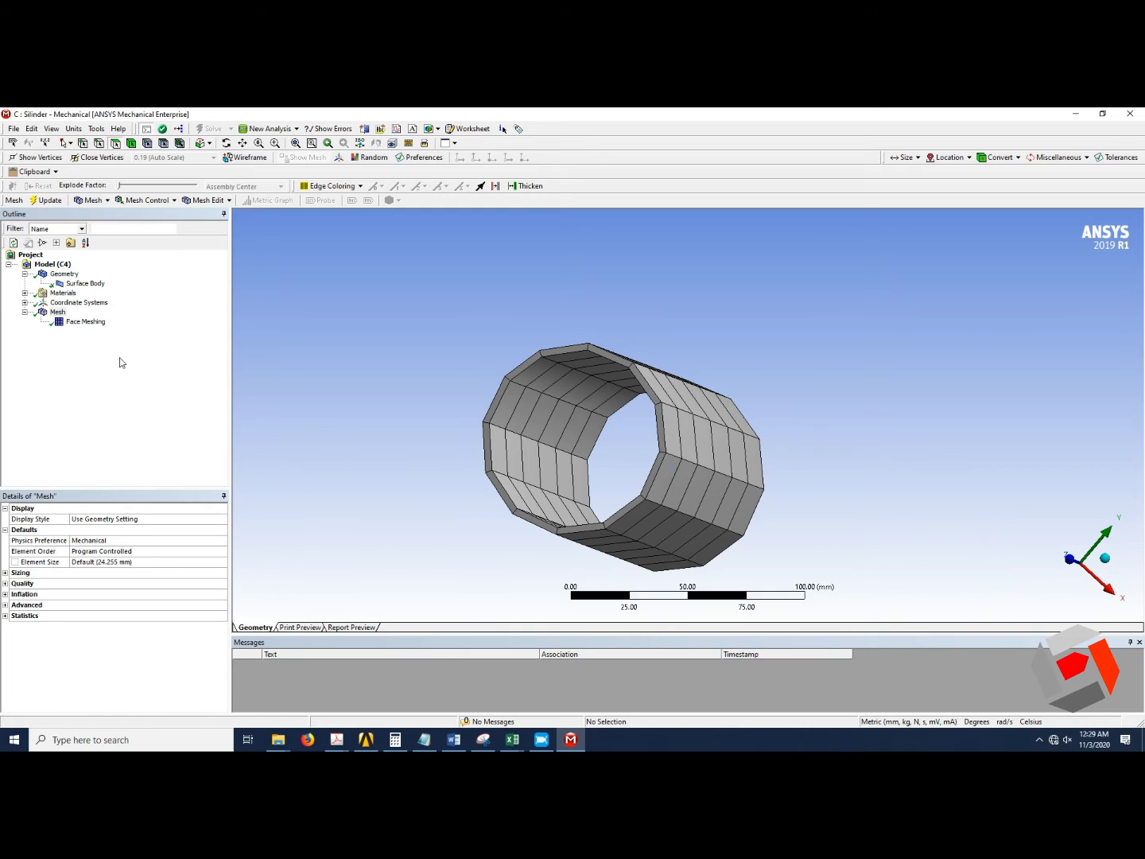
# Set the mesh element size to 3 mm and regenerate the mesh.
pyautogui.click(92, 324)
pyautogui.click(57, 312)
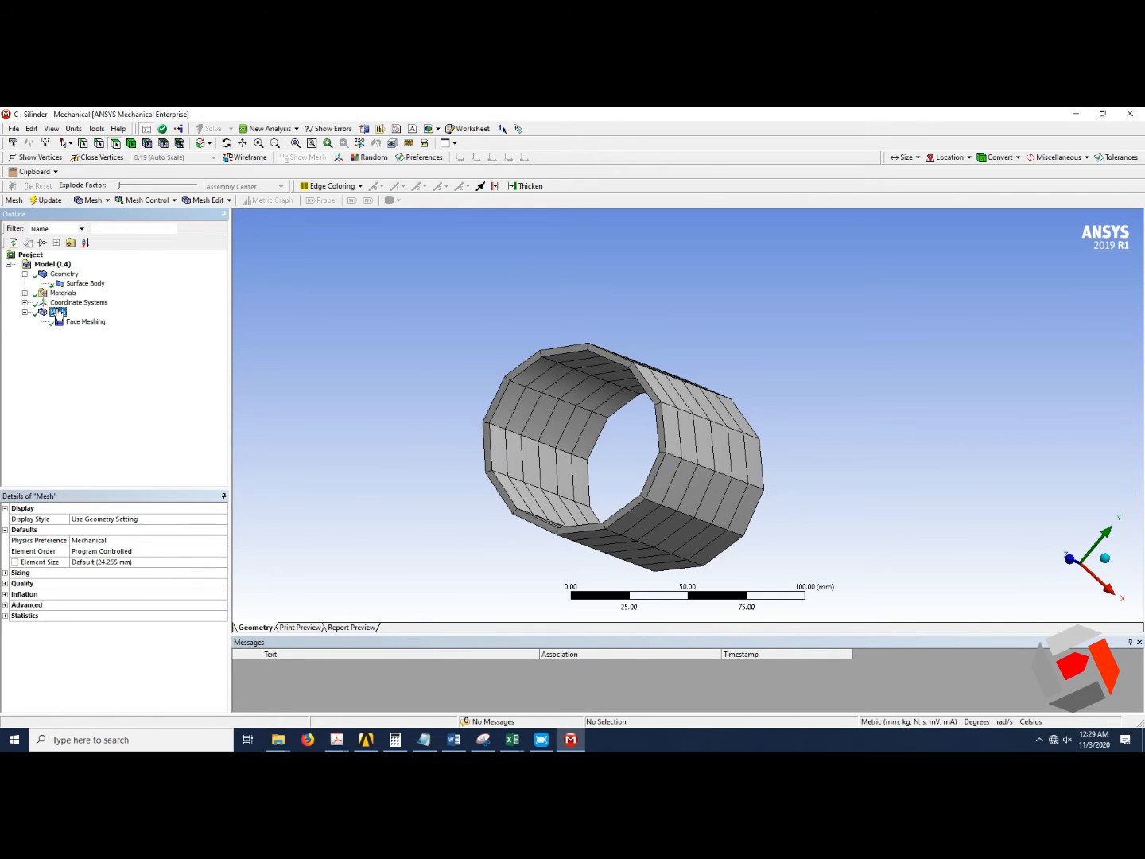
pyautogui.click(122, 563)
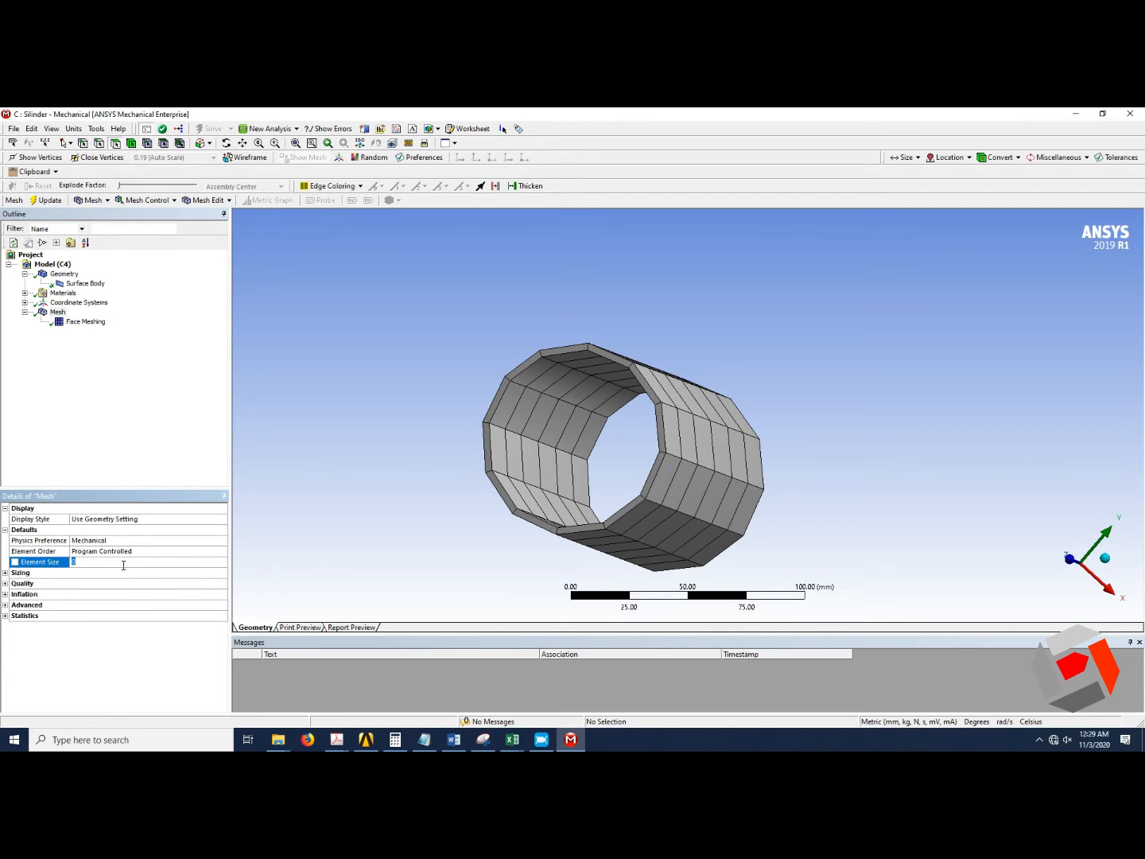
pyautogui.write('3')
pyautogui.press('Return')
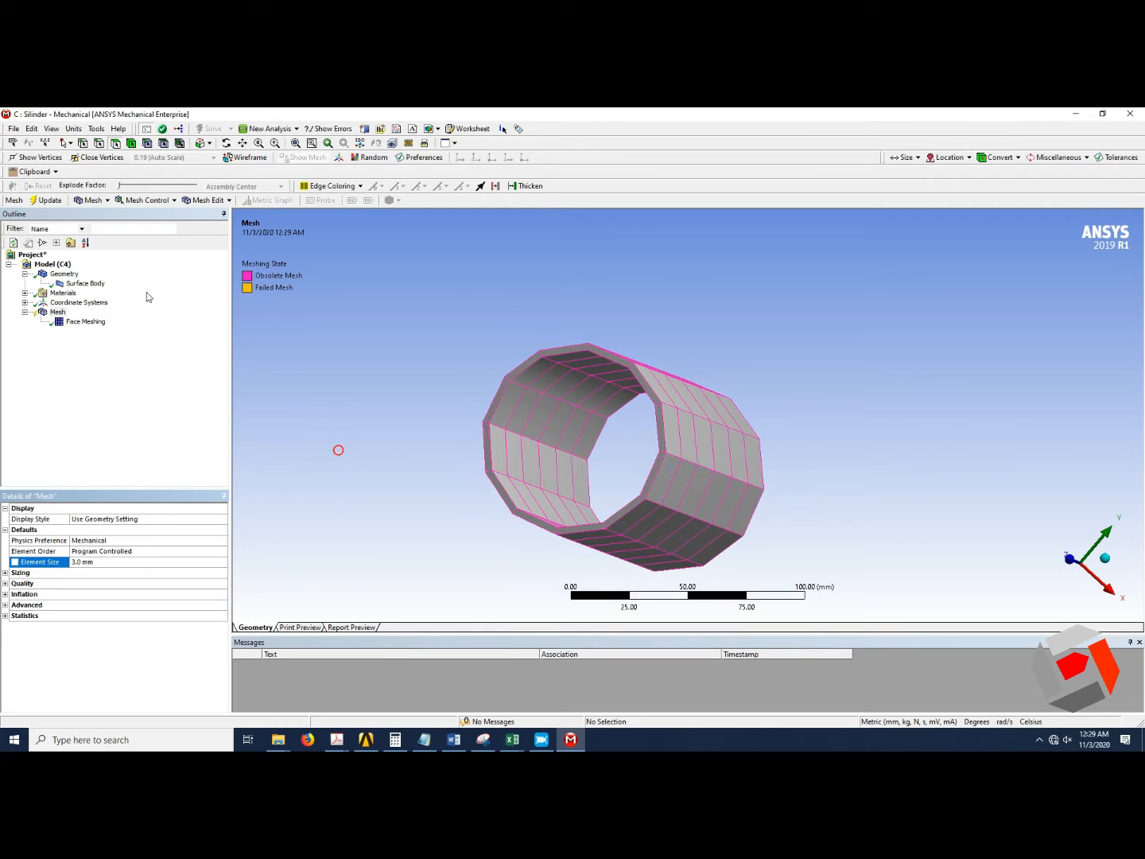
pyautogui.click(63, 196)
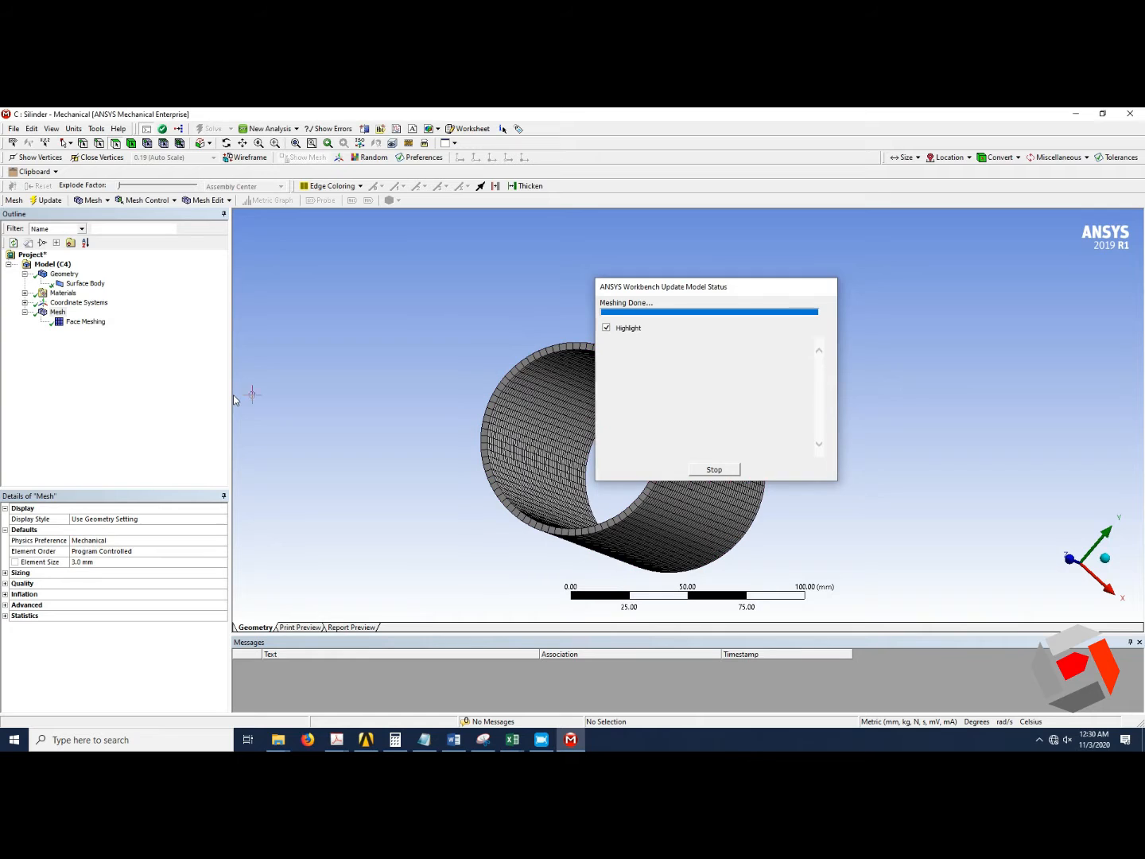
# Inspect the generated mesh from isometric and end-on views.
pyautogui.click(1105, 558)
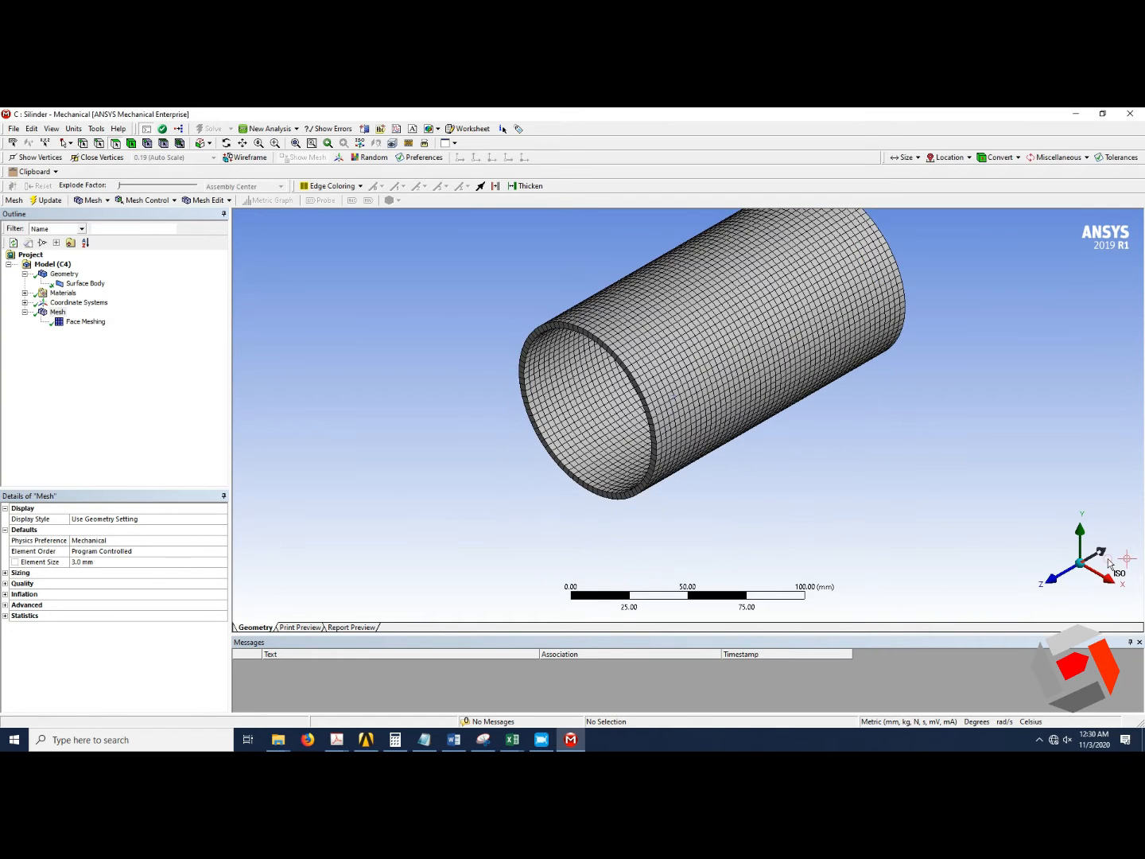
pyautogui.scroll(2, 883, 275)
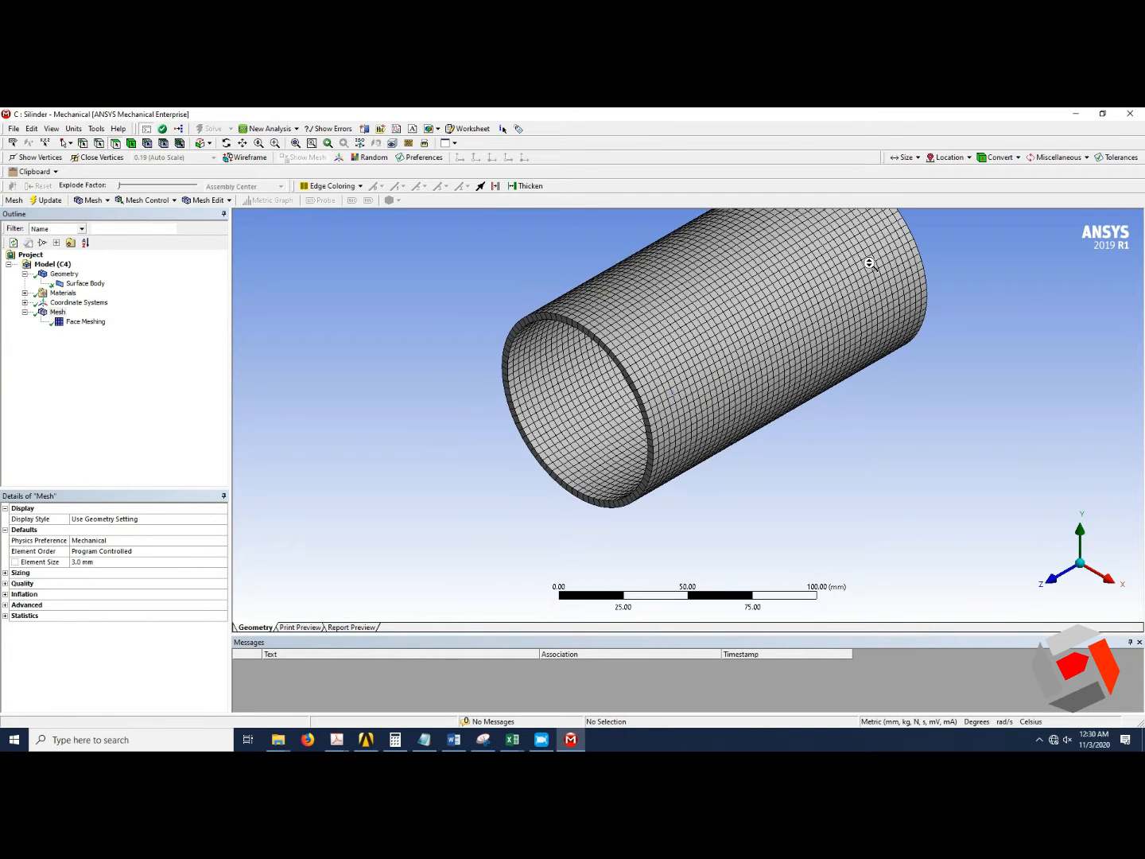
pyautogui.click(297, 144)
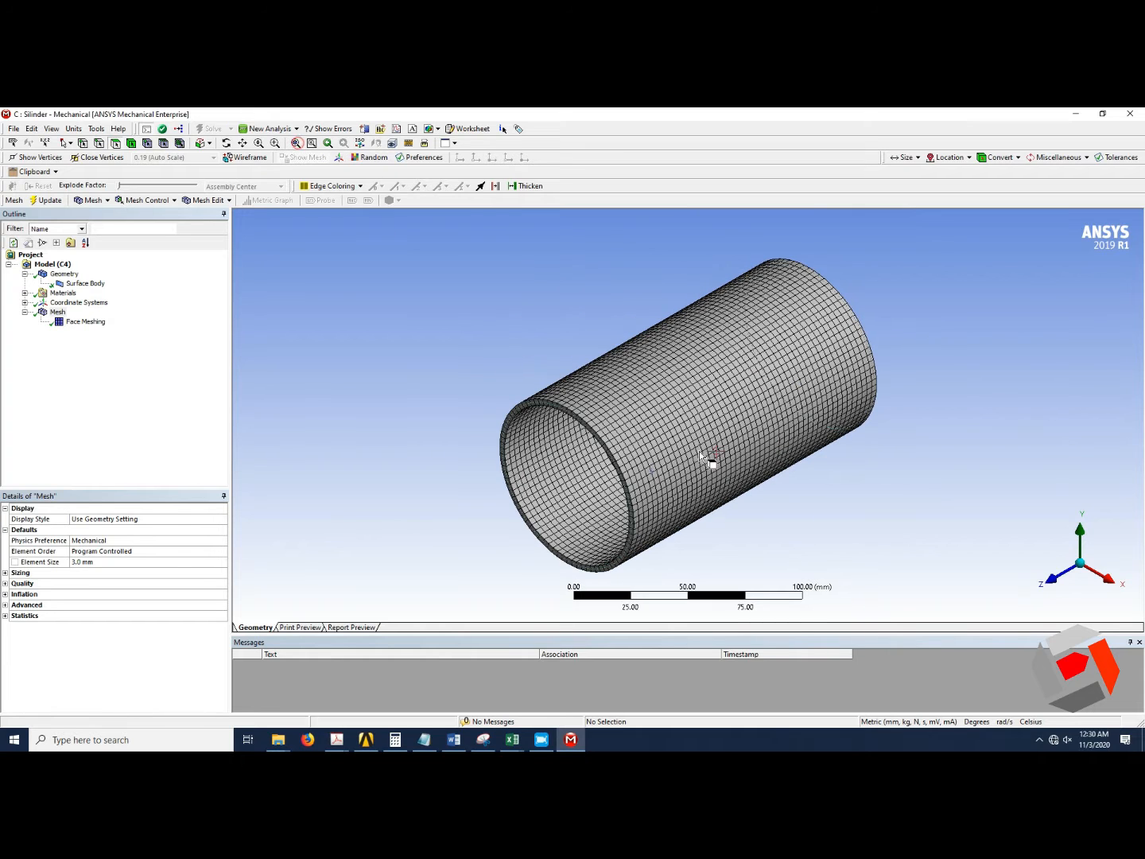
pyautogui.scroll(1, 704, 451)
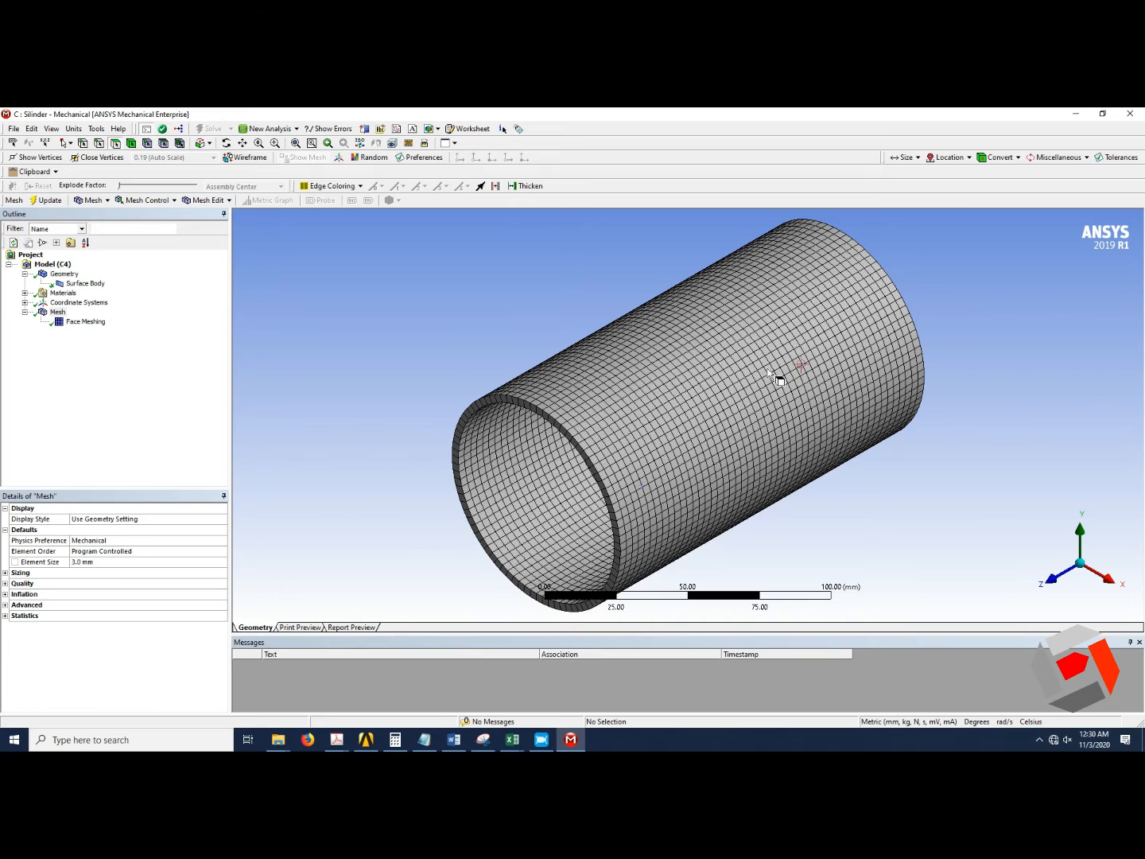
pyautogui.click(1044, 583)
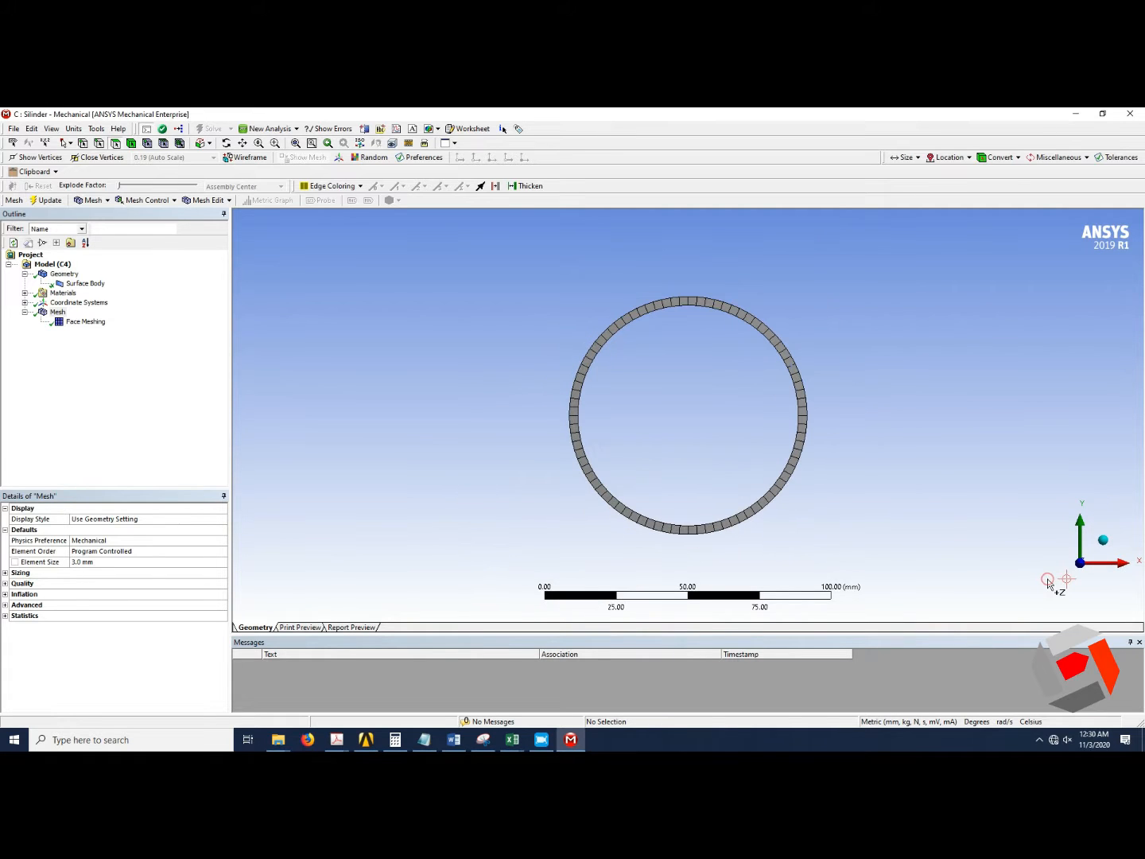
pyautogui.click(1103, 540)
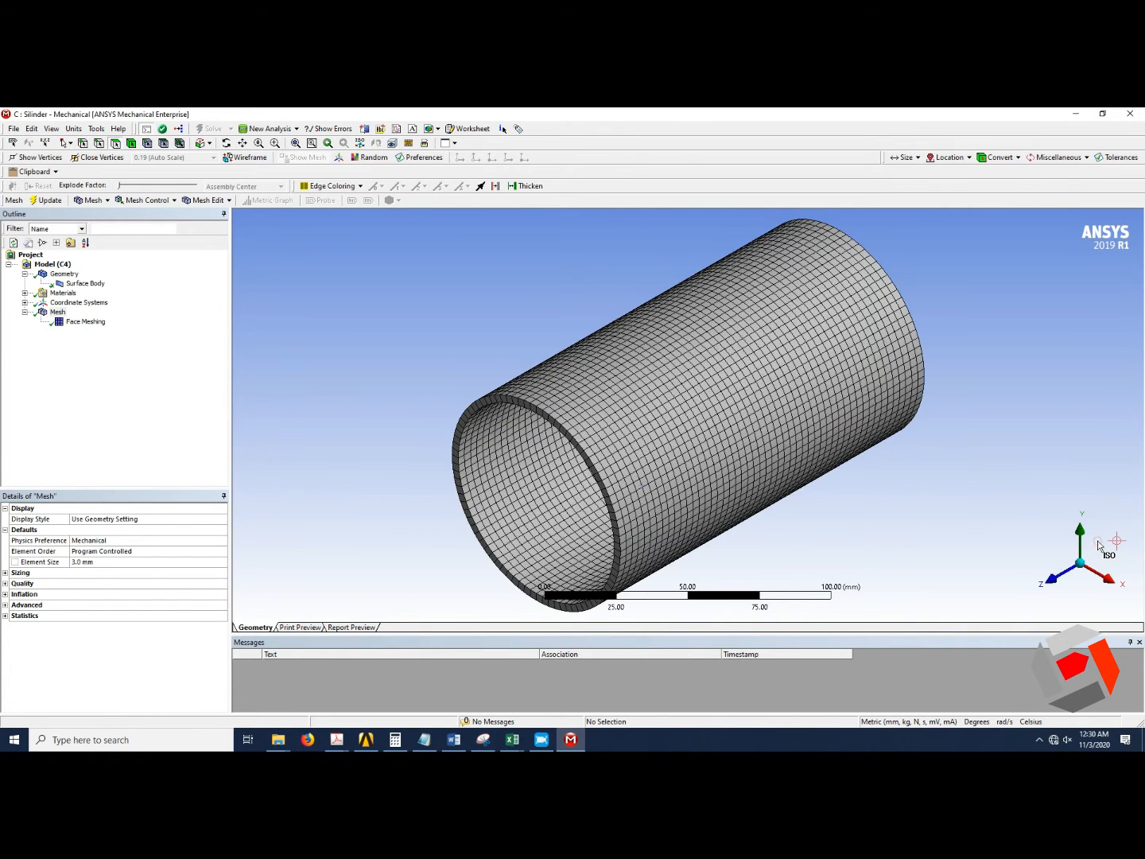
# Close Mechanical and open the Silinder system's Setup in ACP.
pyautogui.click(1136, 114)
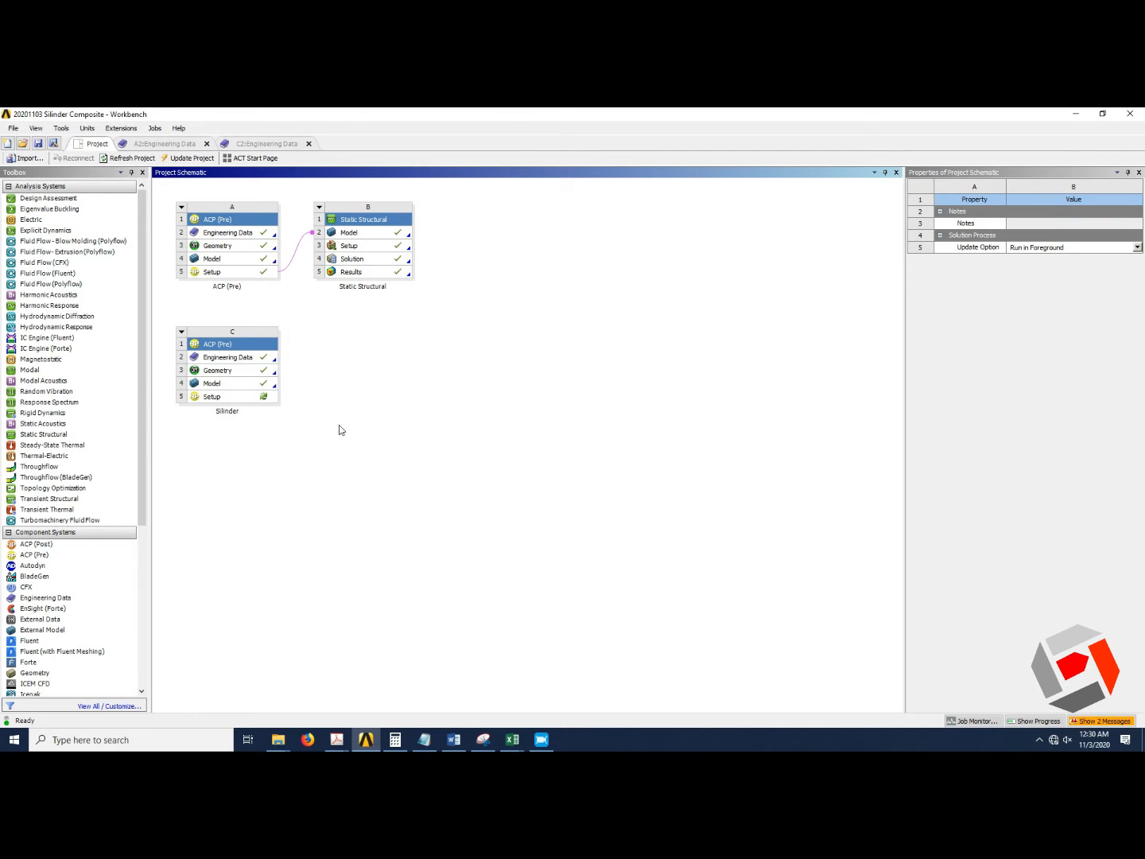
pyautogui.doubleClick(257, 397)
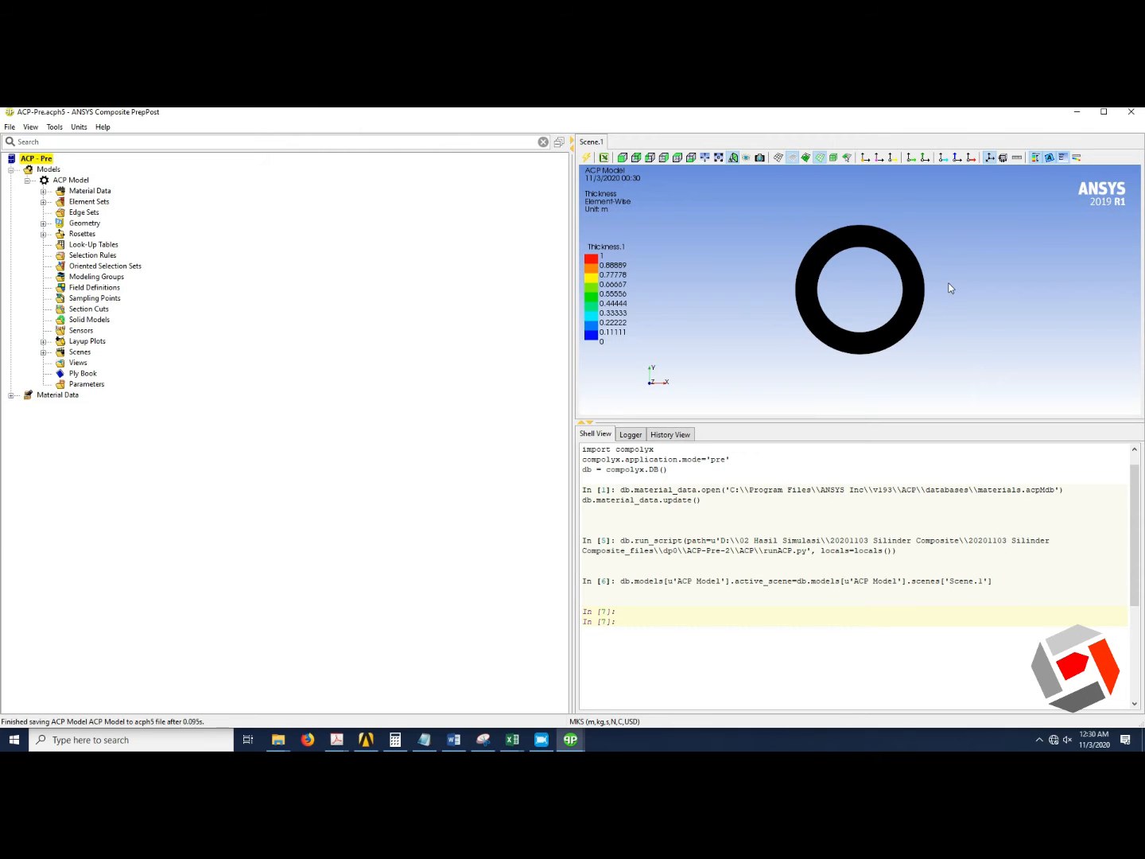
# Expand the ACP model's Material Data branch to examine its materials, fabrics, stackups and sub laminates.
pyautogui.moveTo(949, 288); pyautogui.dragTo(831, 310)
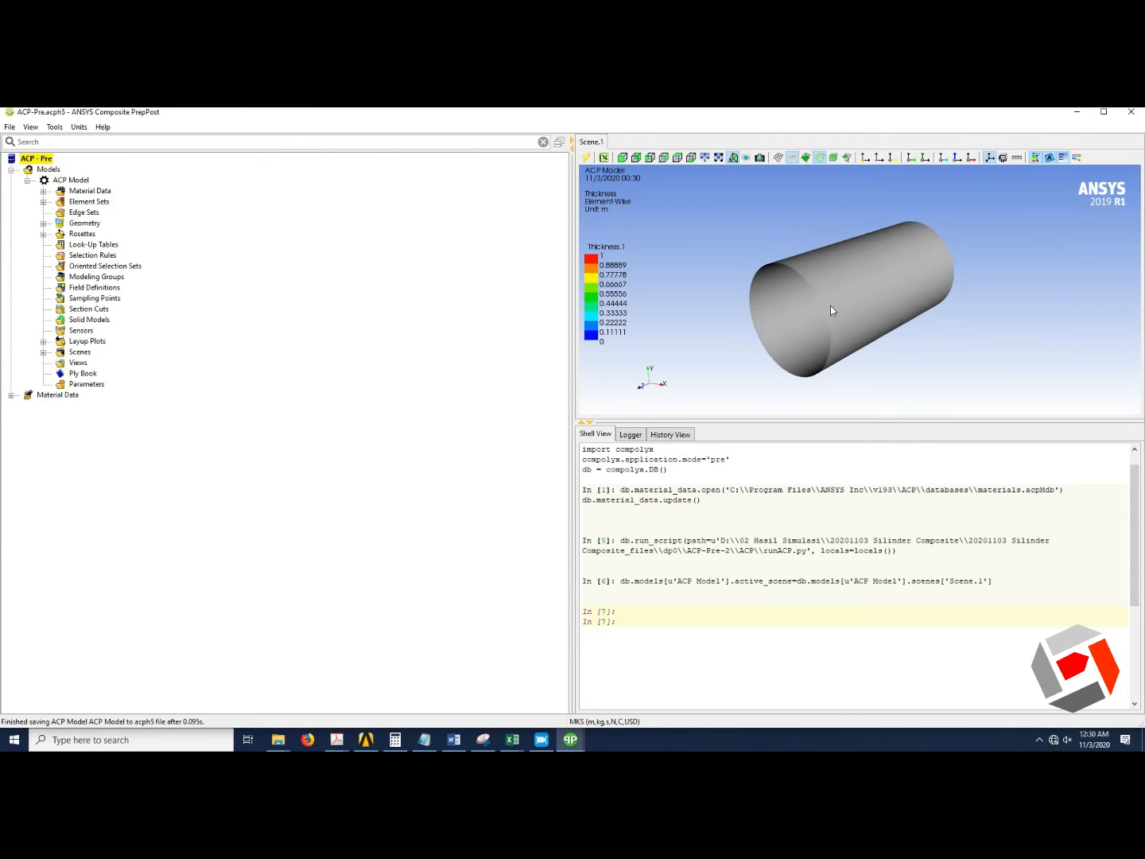
pyautogui.scroll(3, 813, 316)
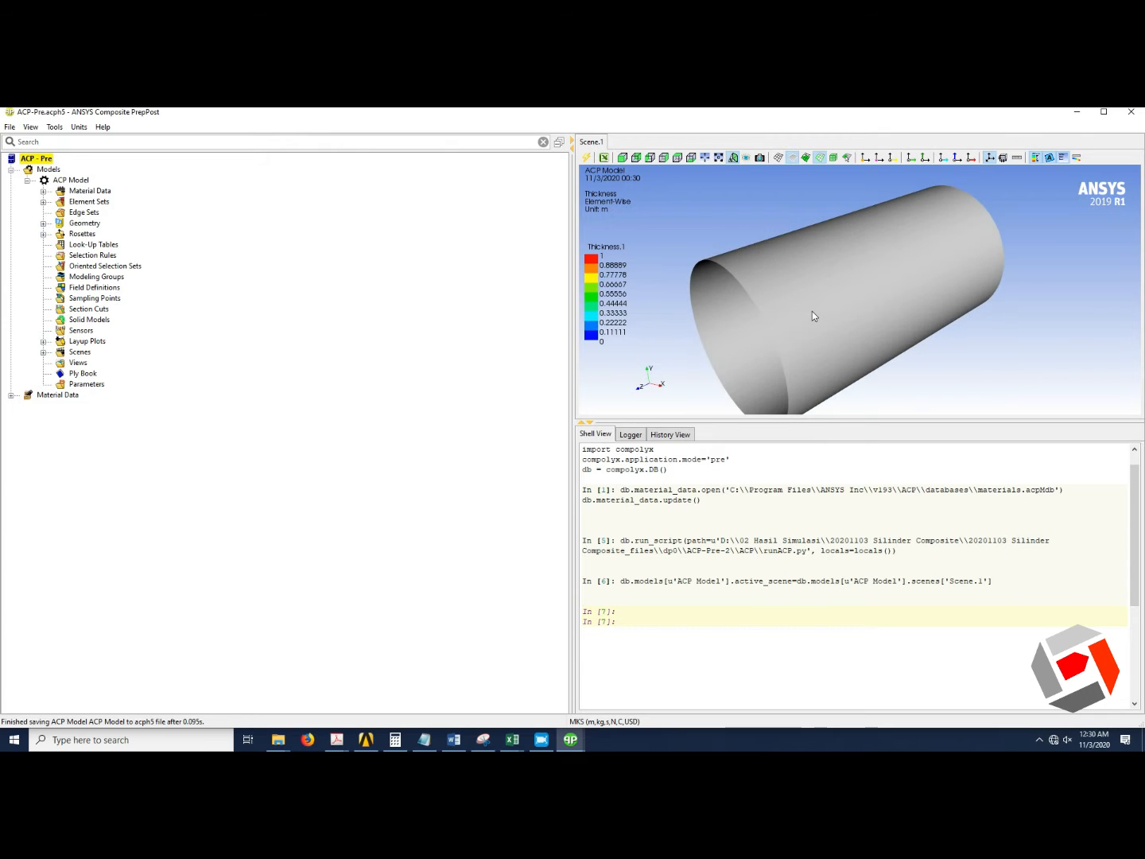
pyautogui.scroll(-2, 813, 316)
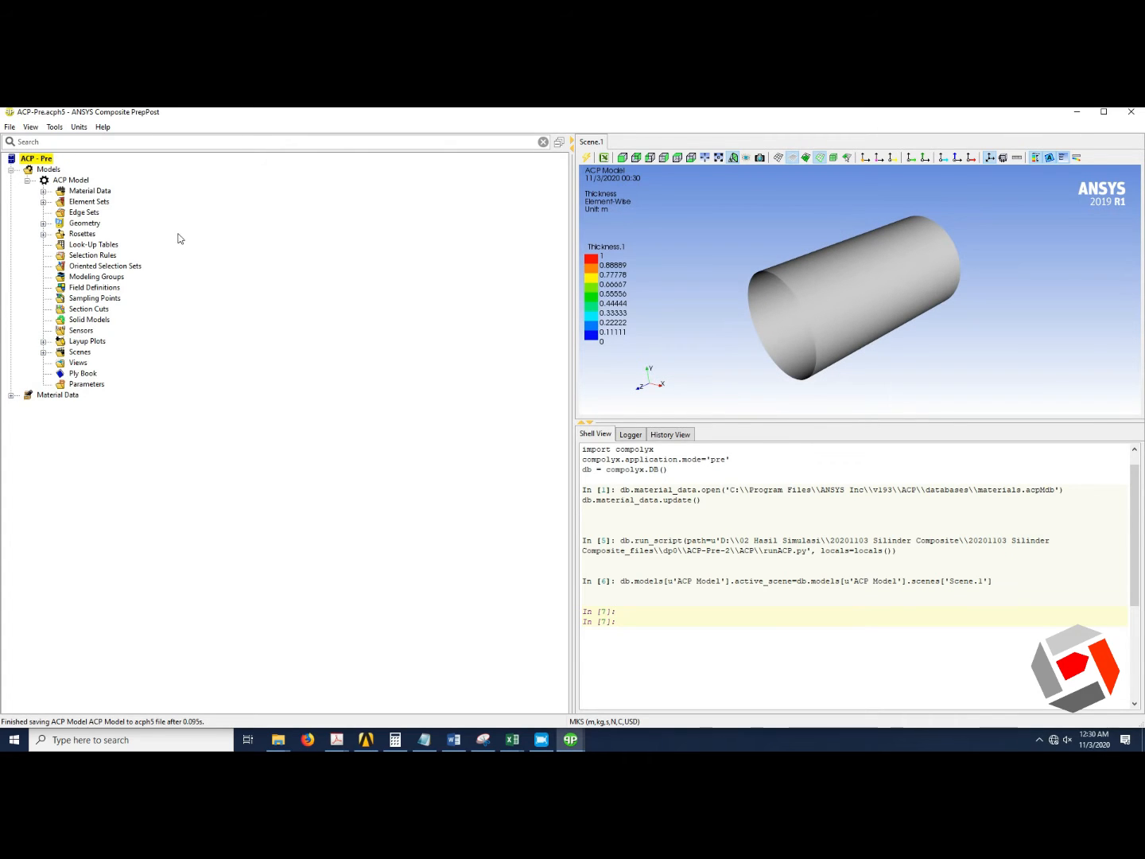
pyautogui.click(43, 191)
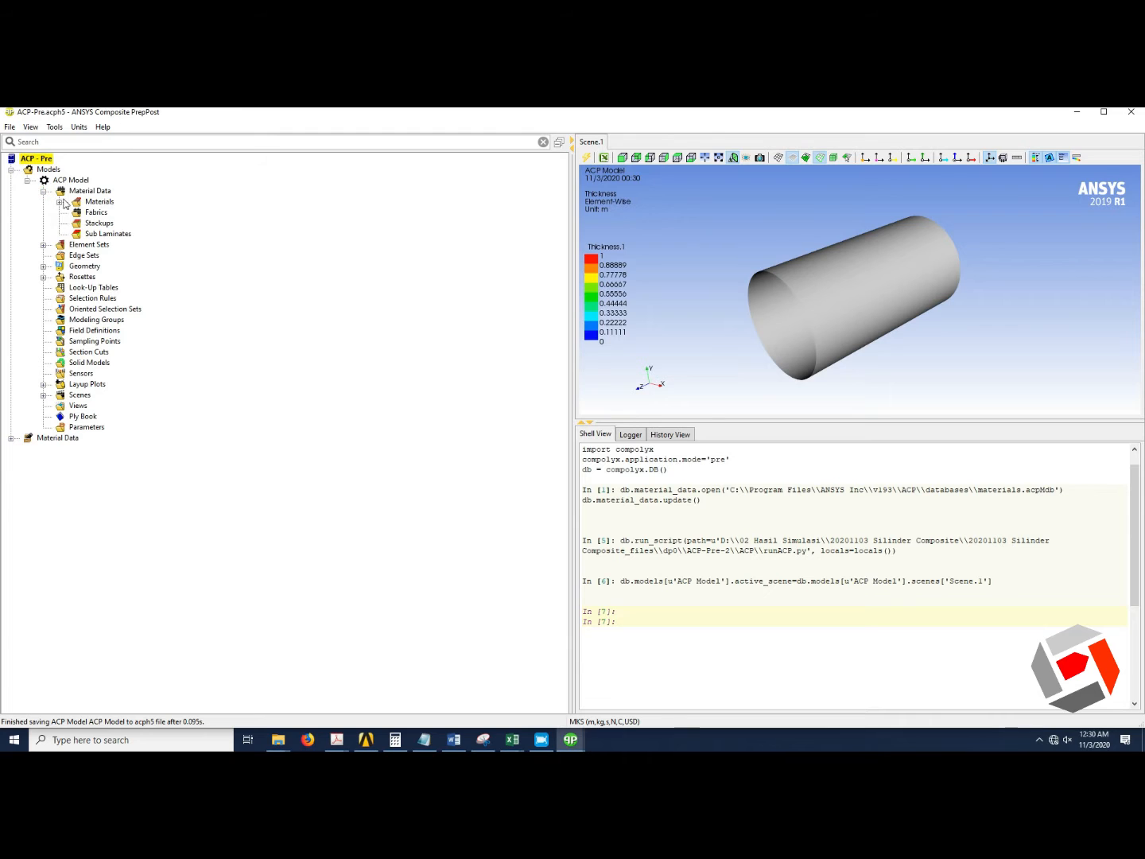
# Update the Epoxy Carbon Woven (395 GPa) Prepreg material in the Materials branch.
pyautogui.click(59, 202)
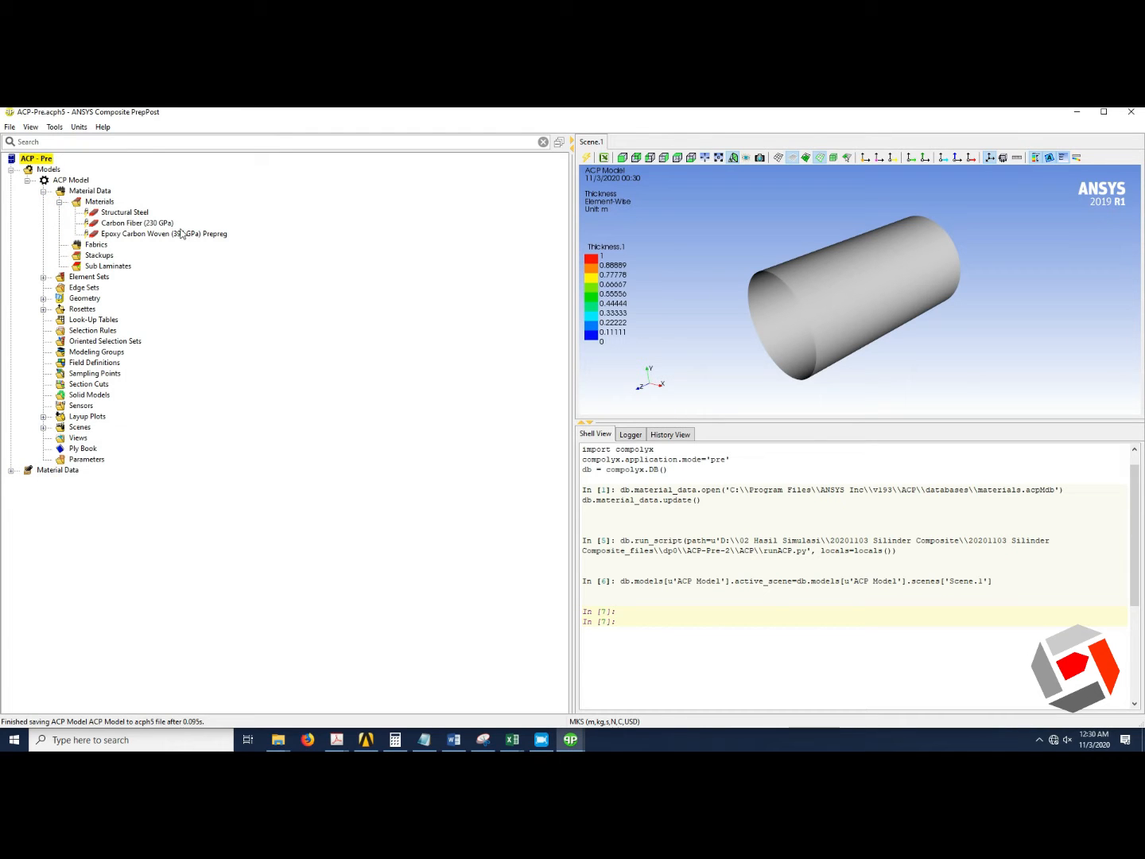
pyautogui.click(110, 234)
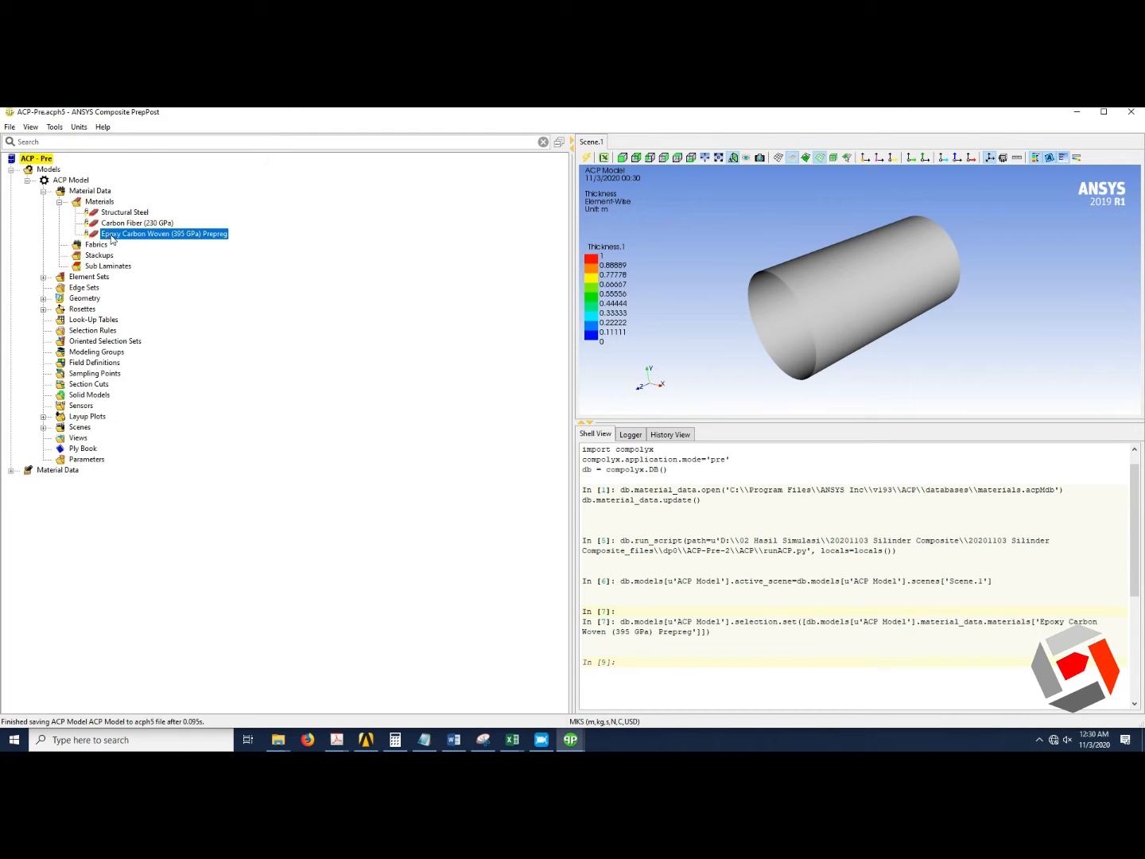
pyautogui.rightClick(110, 234)
pyautogui.click(137, 249)
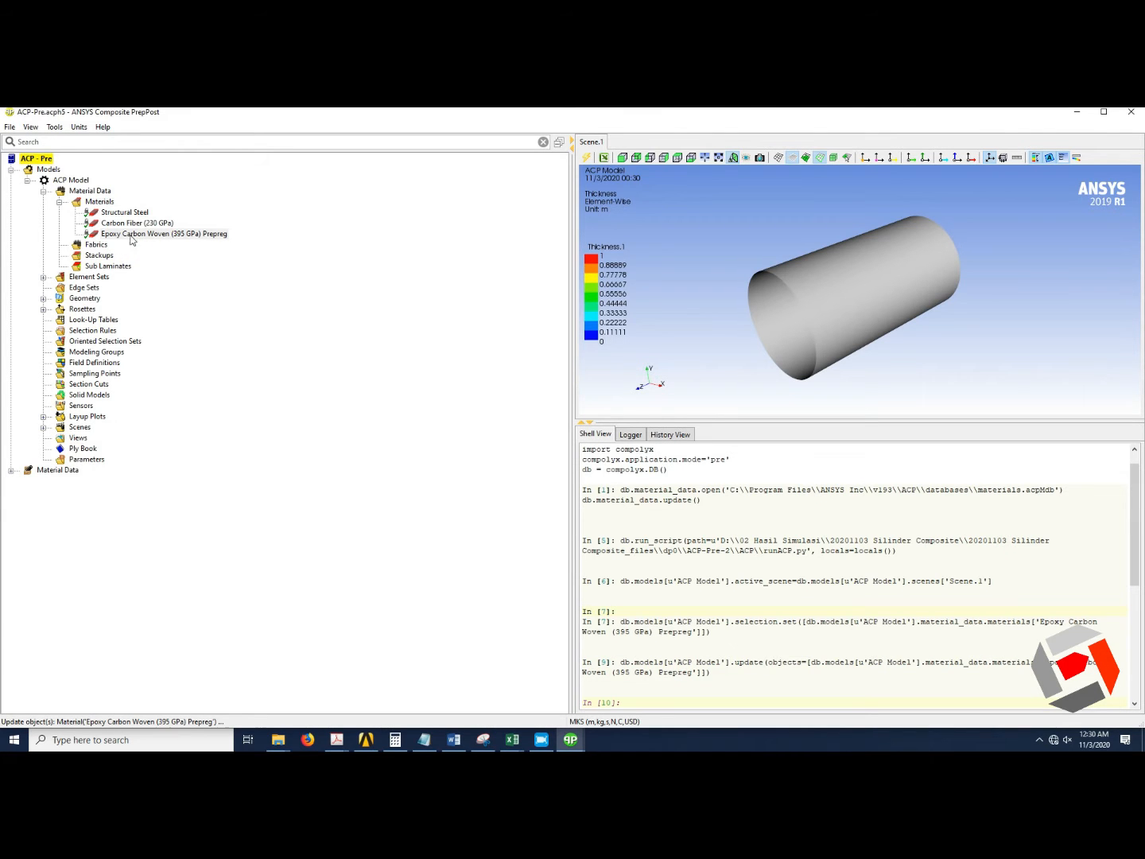
# Create a new fabric and close its properties dialog without applying a material.
pyautogui.rightClick(99, 247)
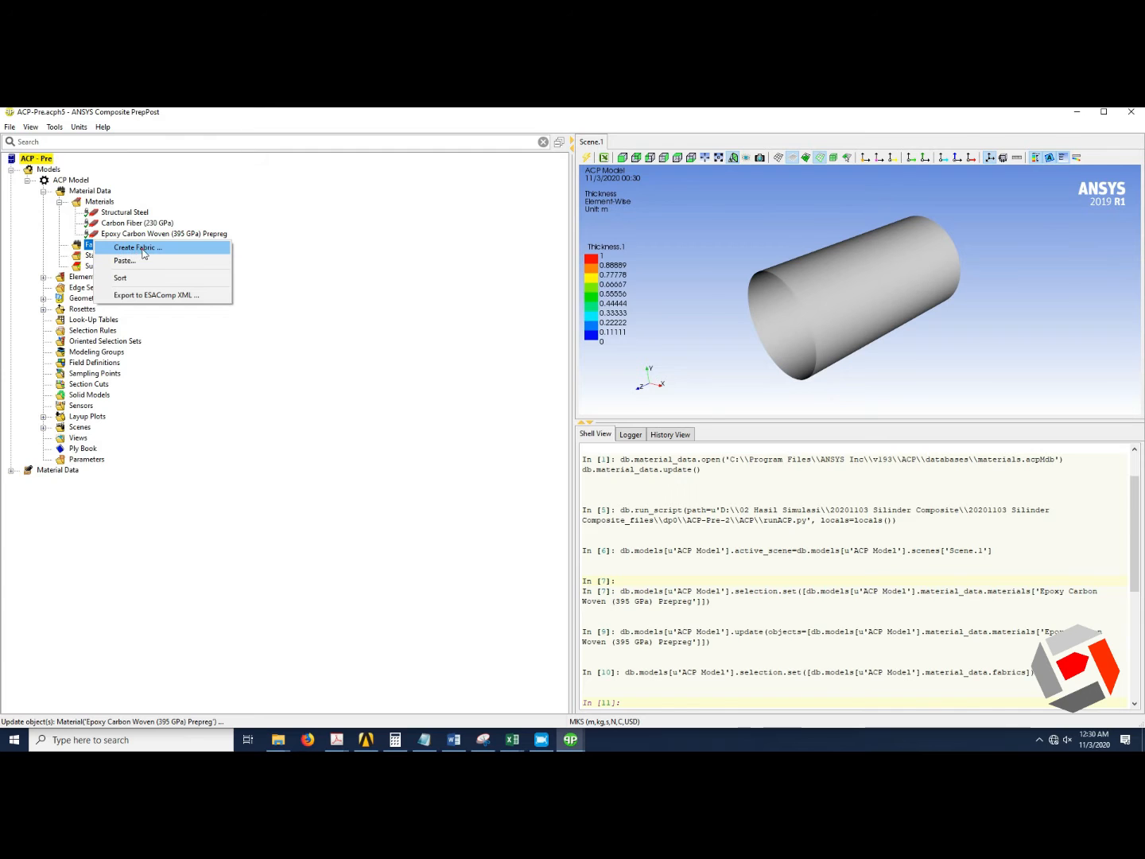
pyautogui.click(140, 249)
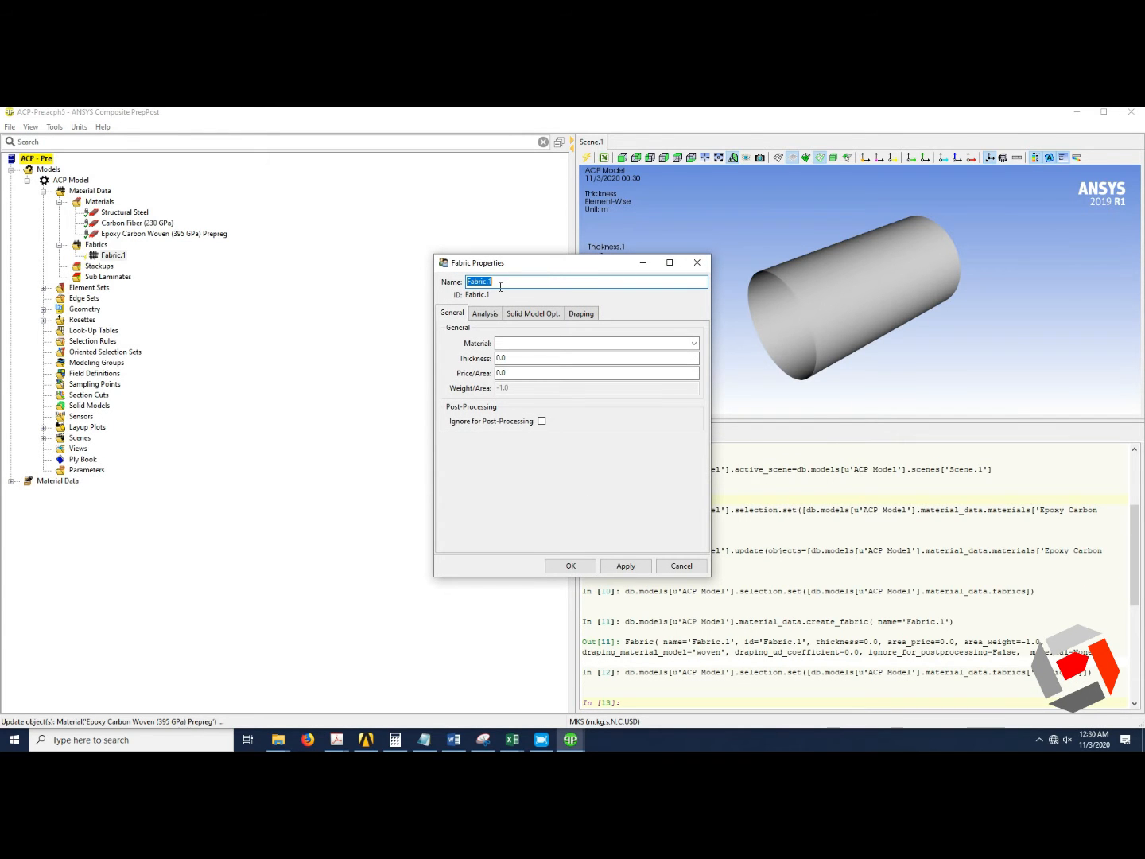
pyautogui.click(693, 342)
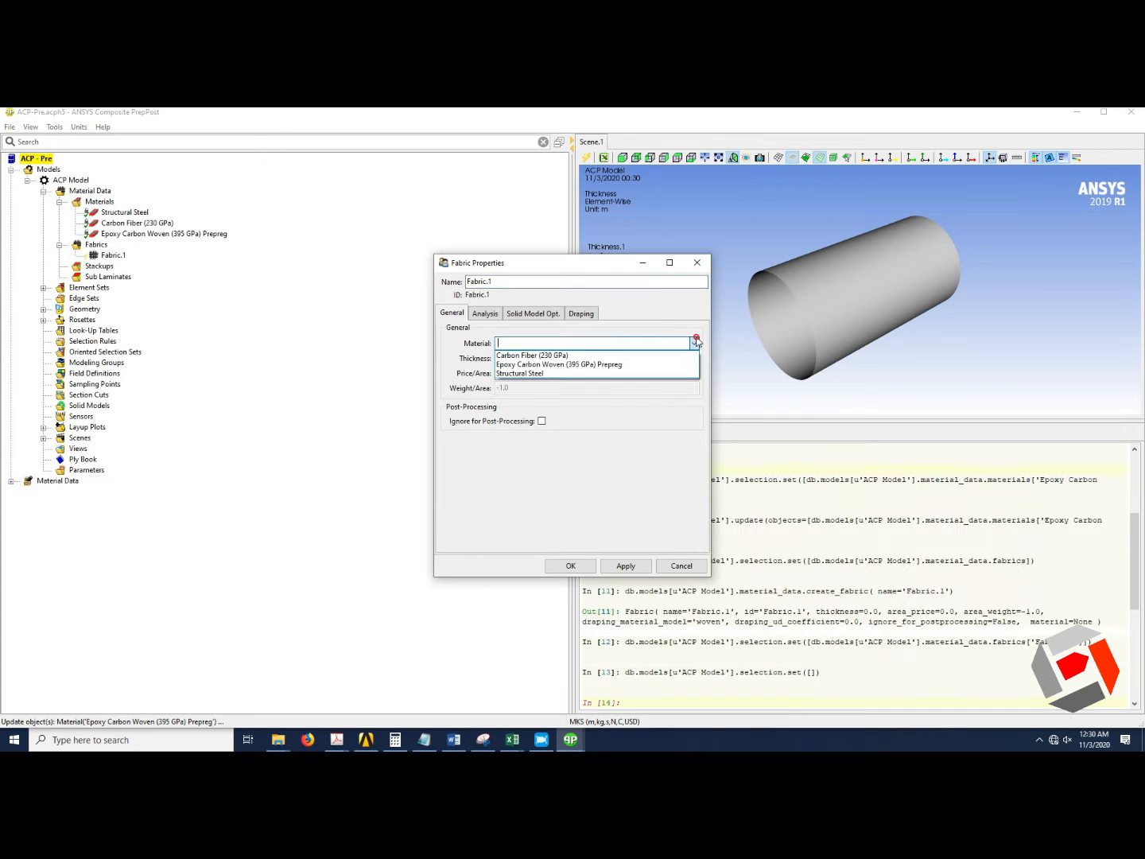
pyautogui.click(626, 355)
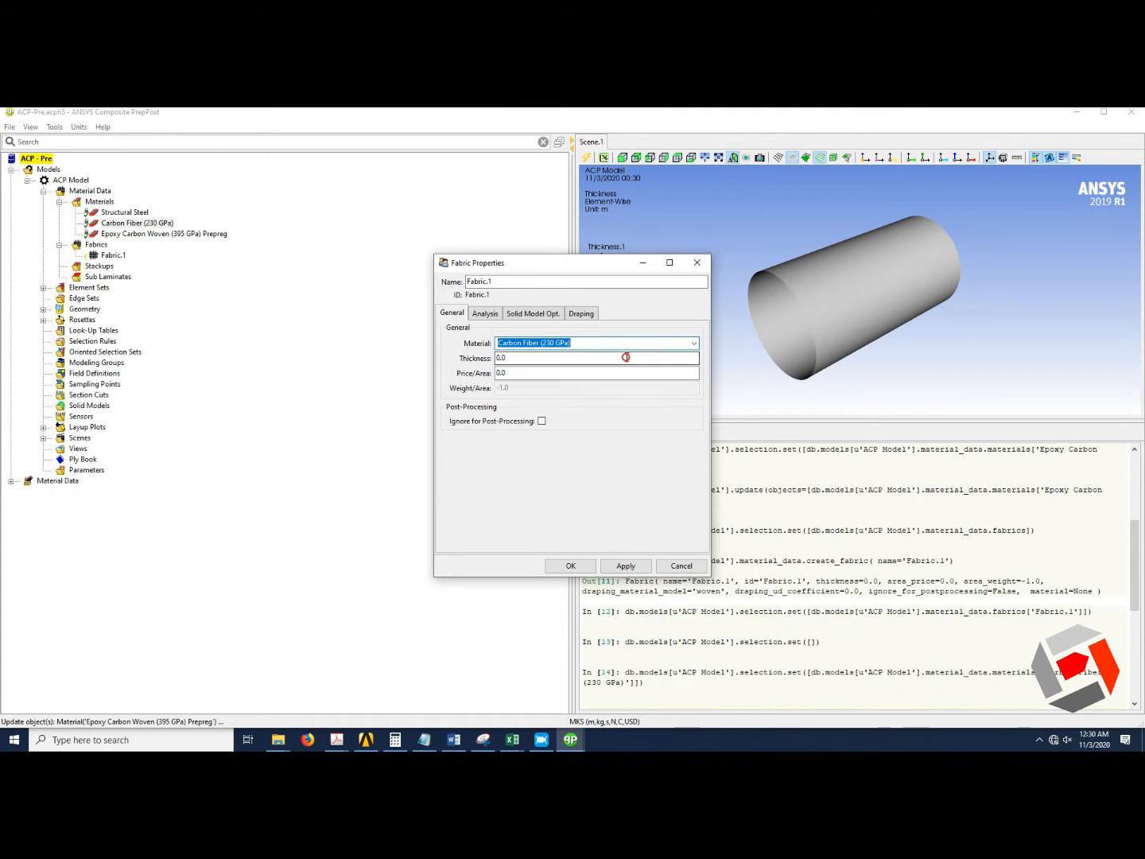
pyautogui.click(512, 358)
pyautogui.moveTo(512, 358); pyautogui.dragTo(489, 364)
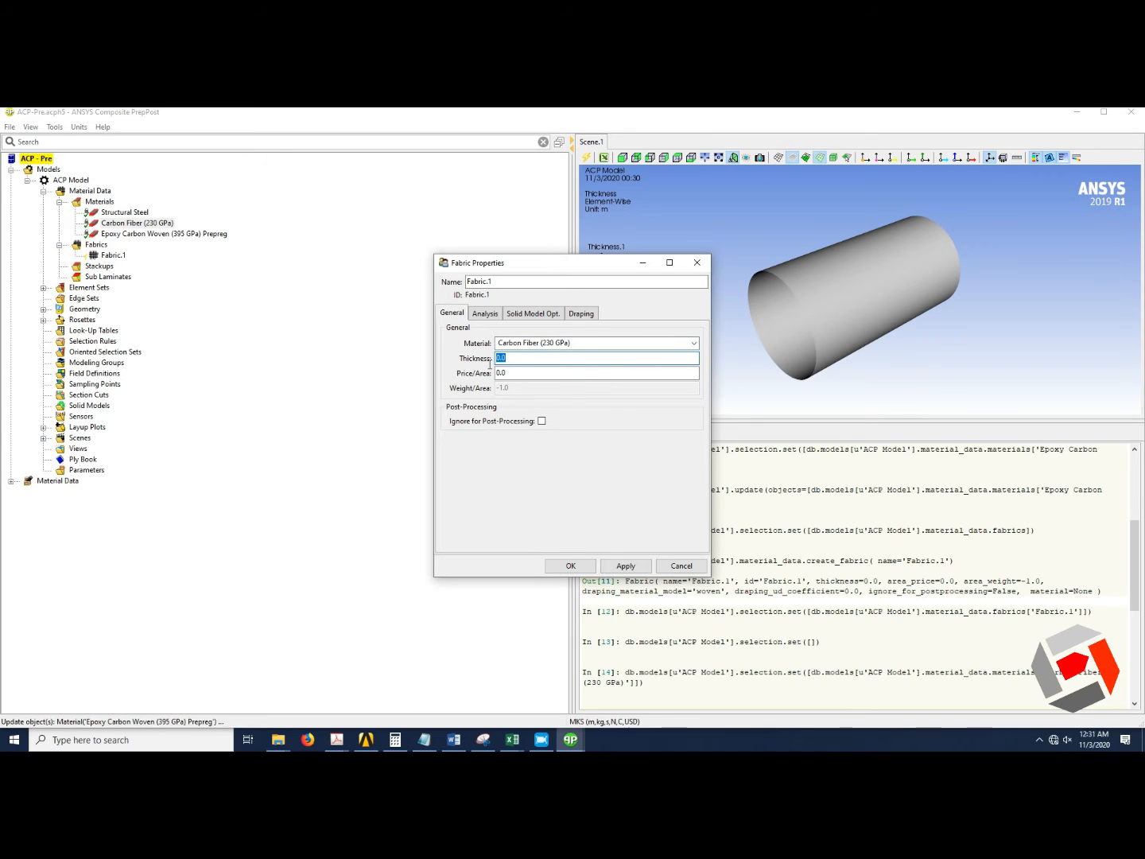
pyautogui.click(696, 264)
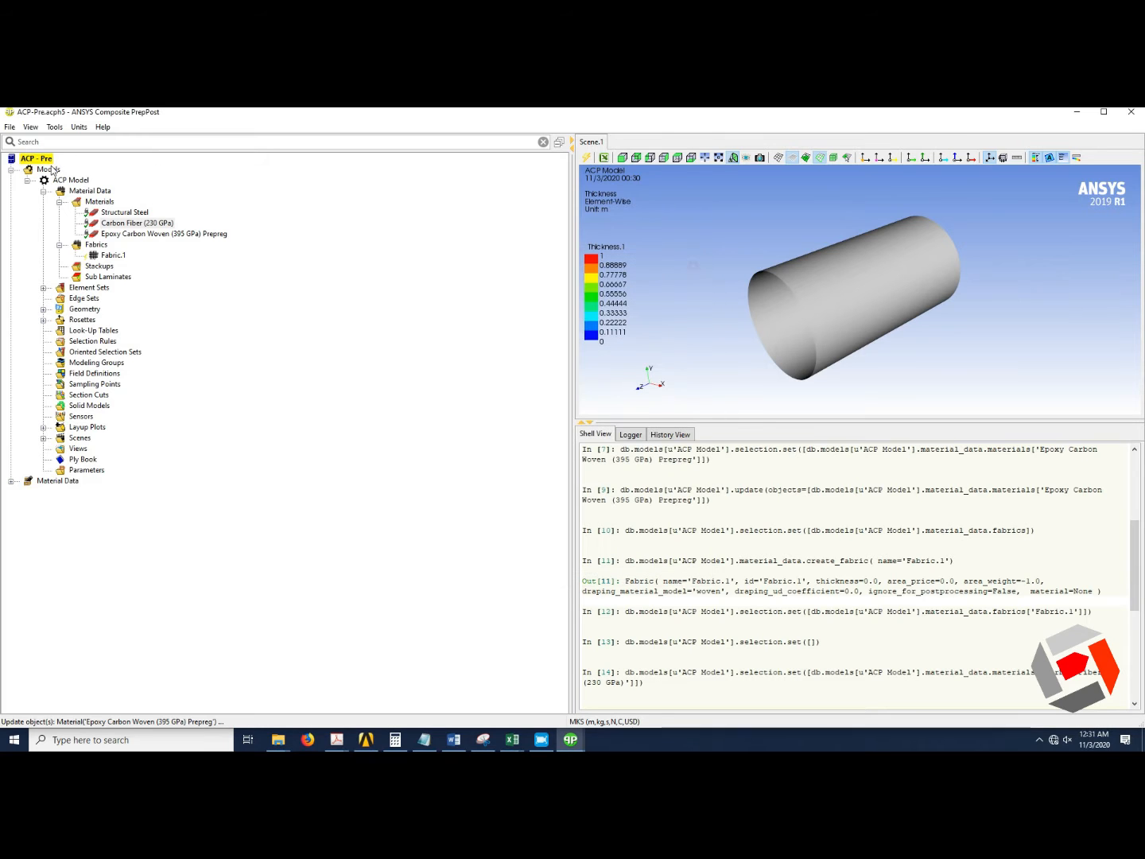
# Switch the unit system to MPA (mm,t,s,N,C,USD).
pyautogui.click(78, 127)
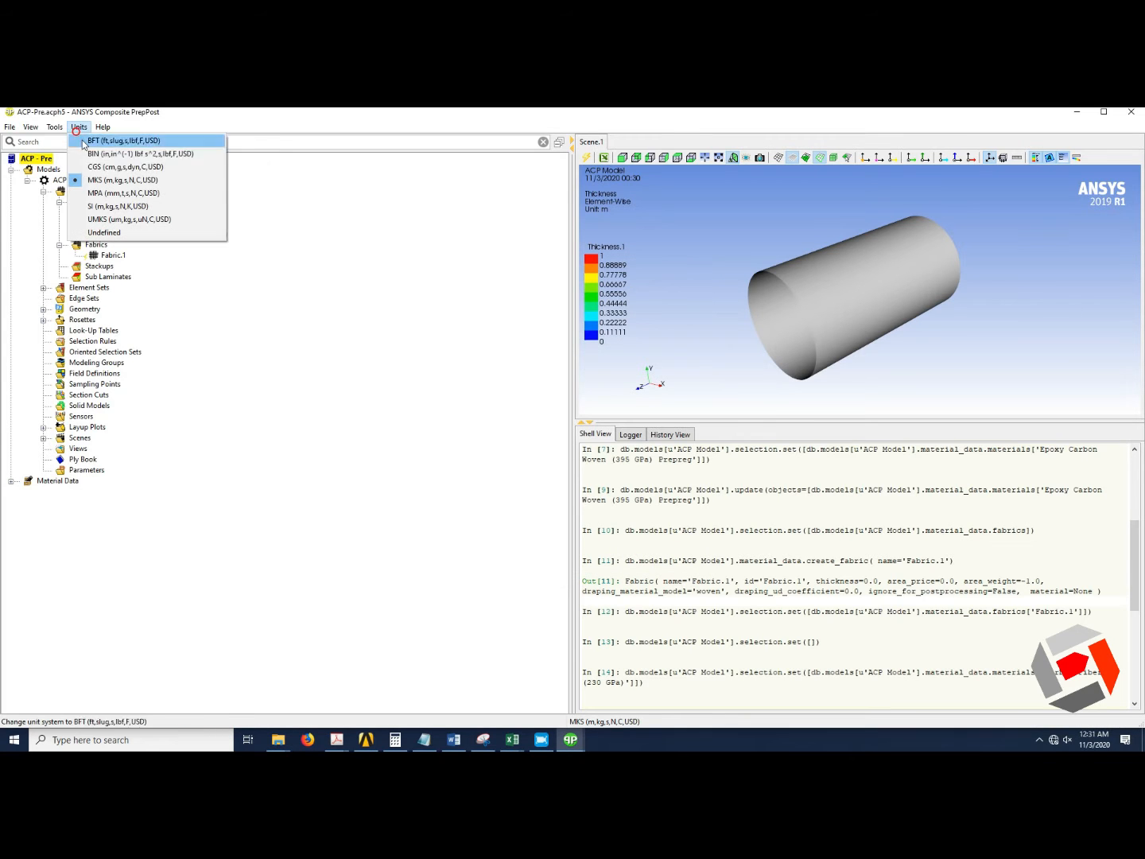
pyautogui.click(125, 192)
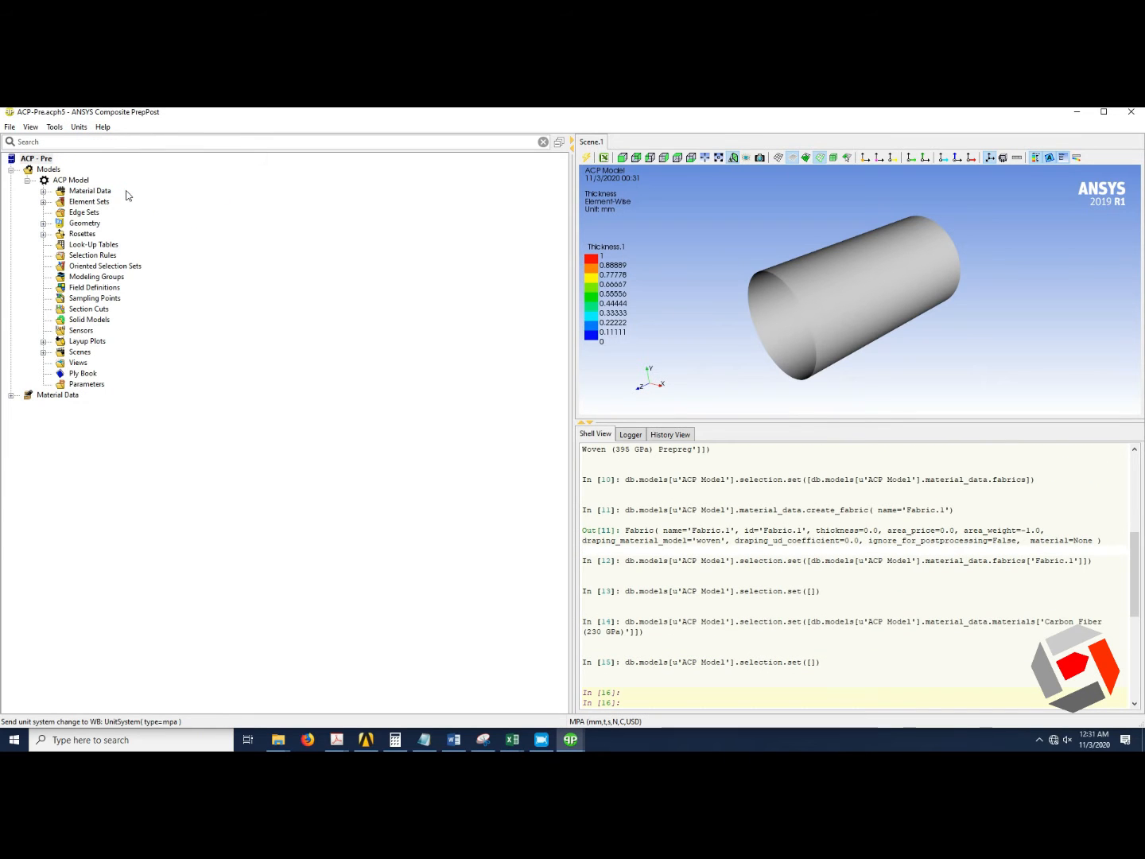
# Open Fabric.1's properties and assign Carbon Fiber (230 GPa) material with 1 mm thickness.
pyautogui.click(44, 201)
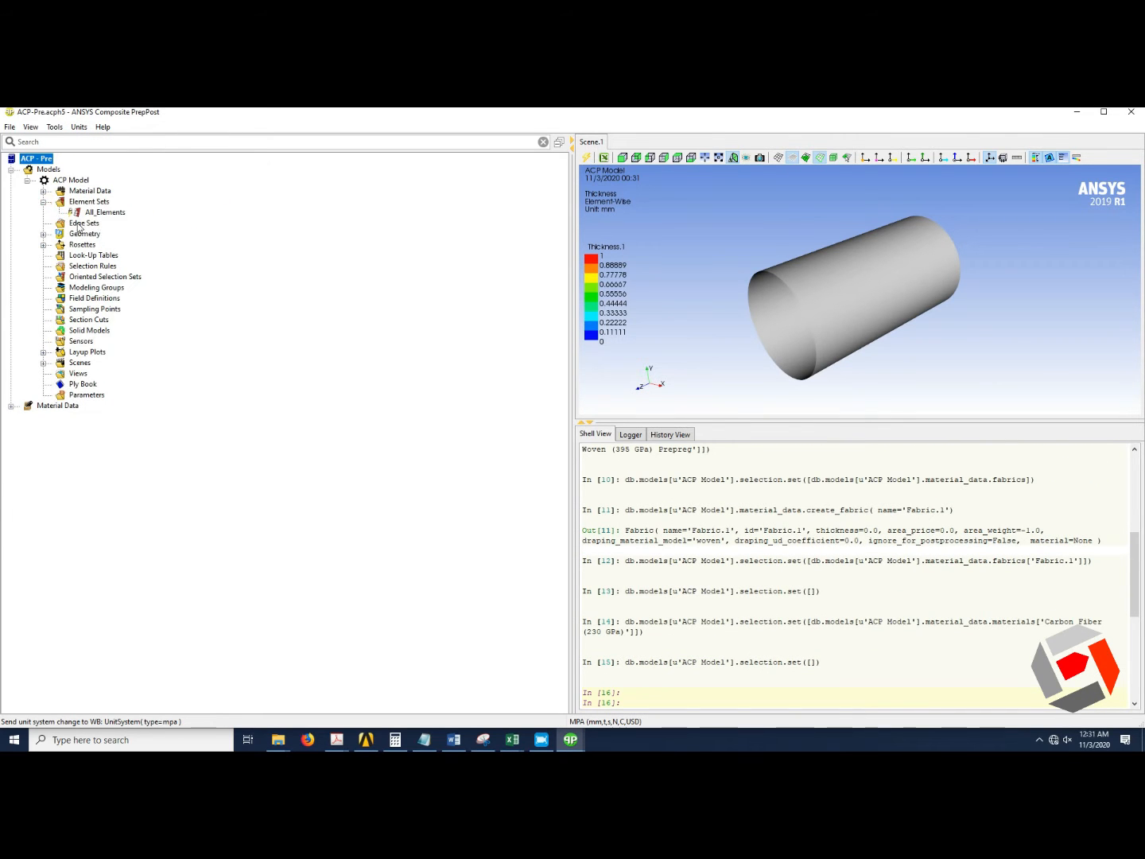
pyautogui.click(44, 190)
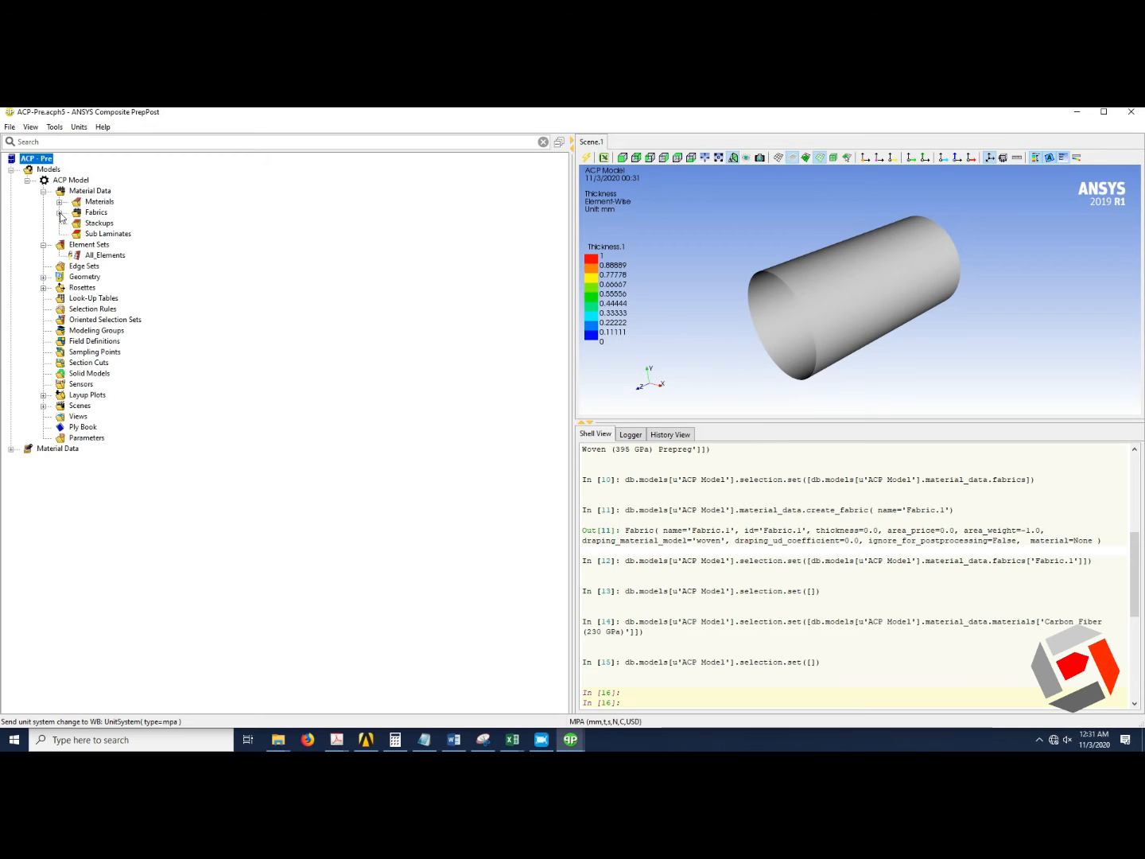
pyautogui.click(58, 213)
pyautogui.click(108, 223)
pyautogui.rightClick(110, 223)
pyautogui.click(127, 226)
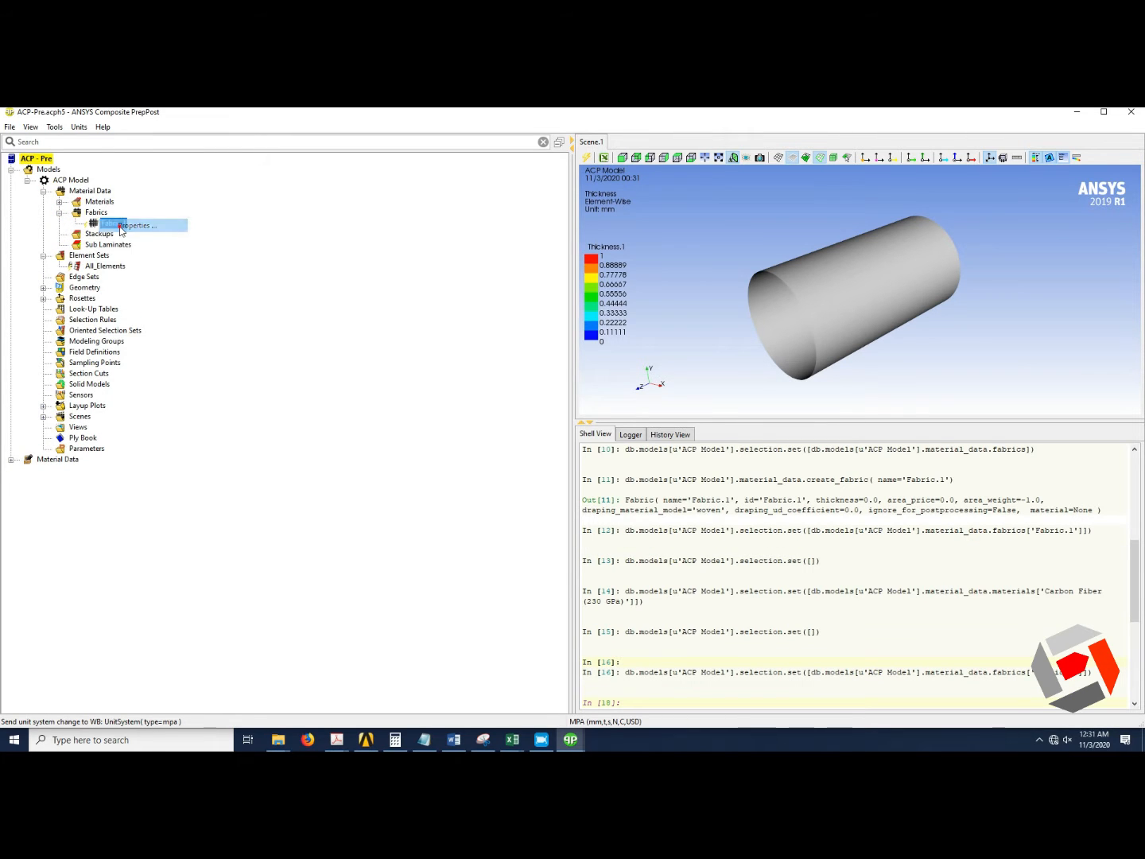
pyautogui.click(533, 343)
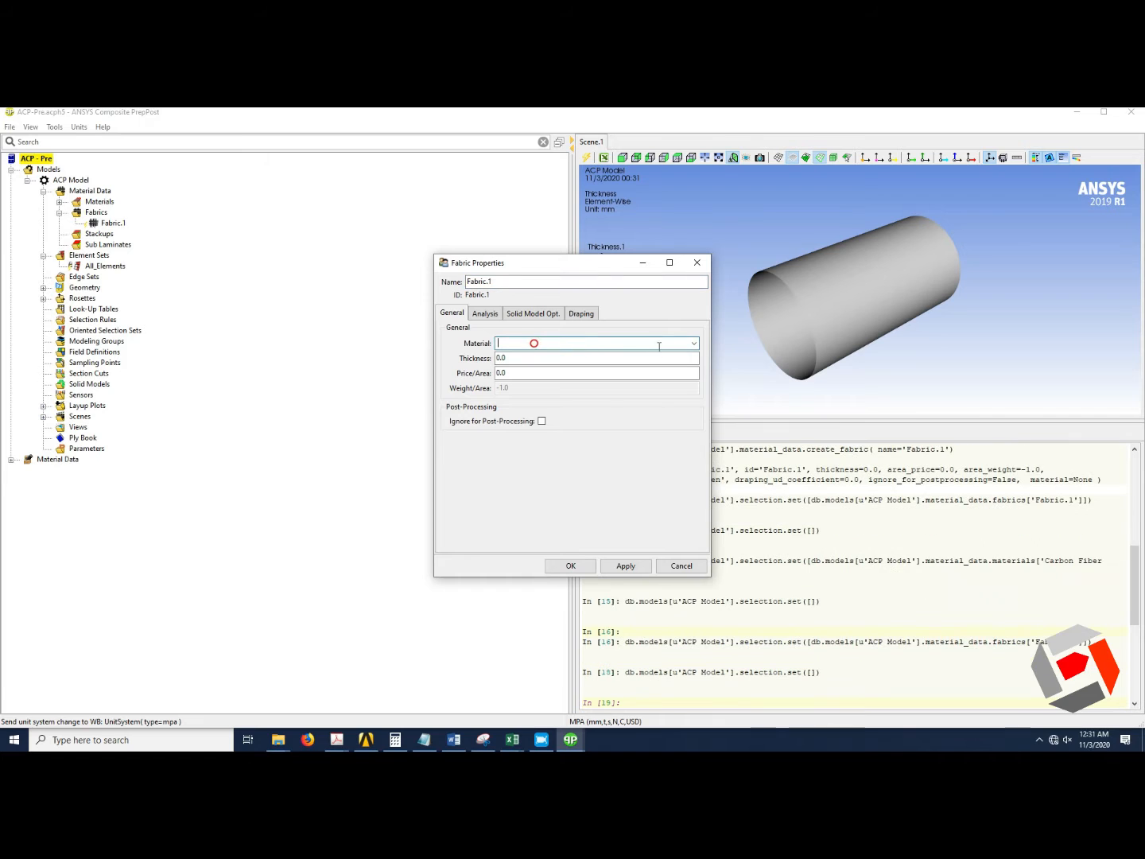
pyautogui.click(693, 343)
pyautogui.click(599, 355)
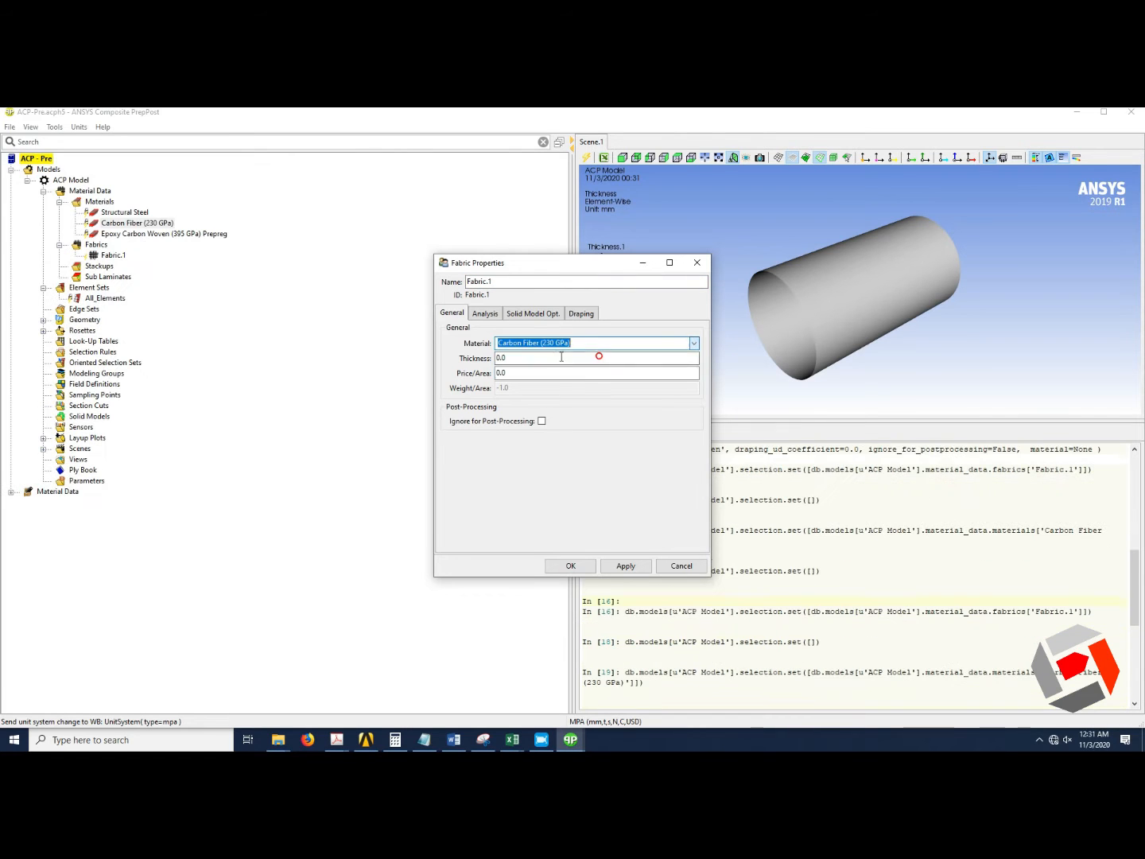
pyautogui.doubleClick(513, 358)
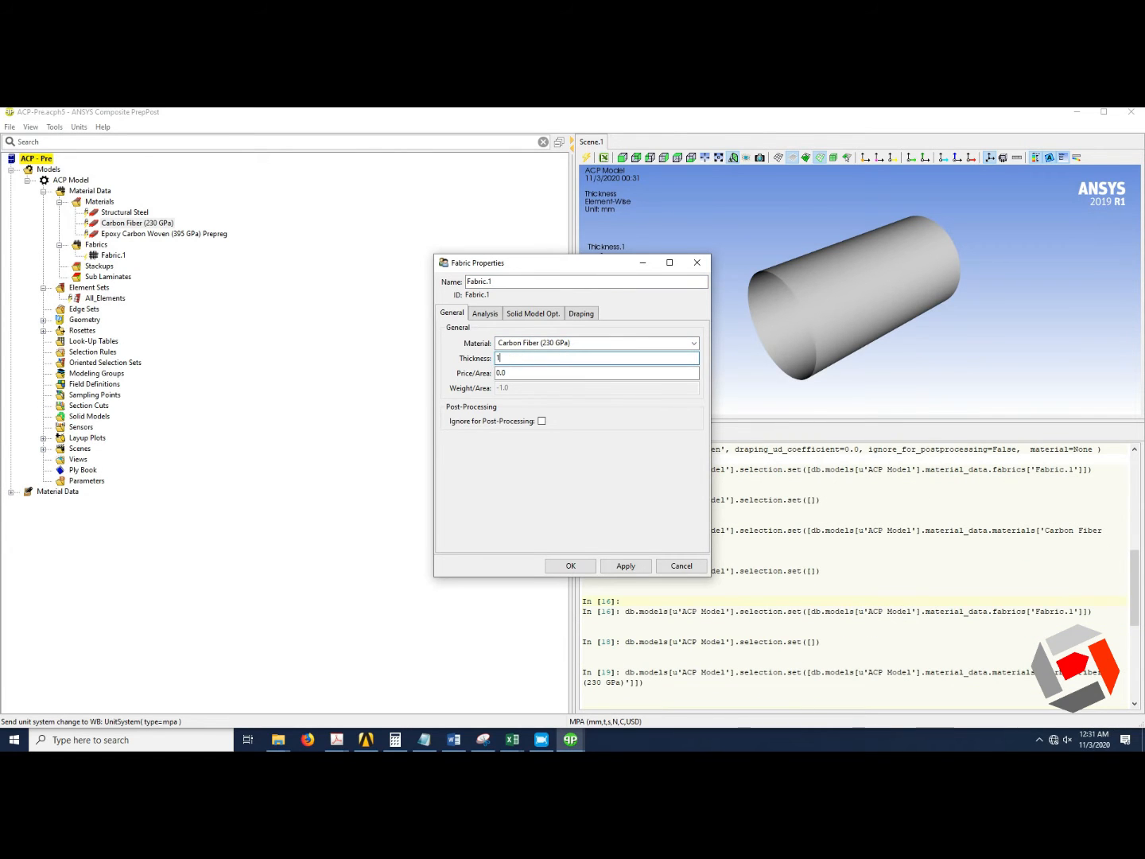
pyautogui.click(580, 506)
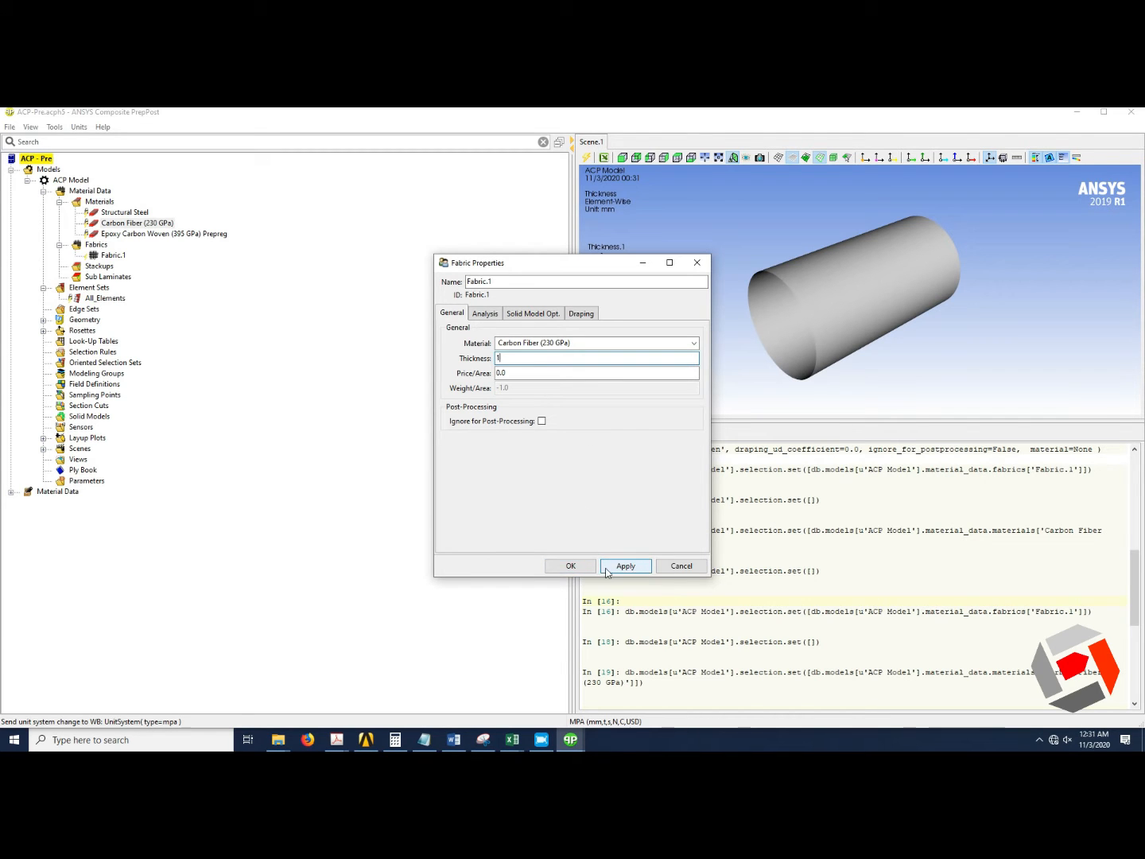
pyautogui.click(571, 566)
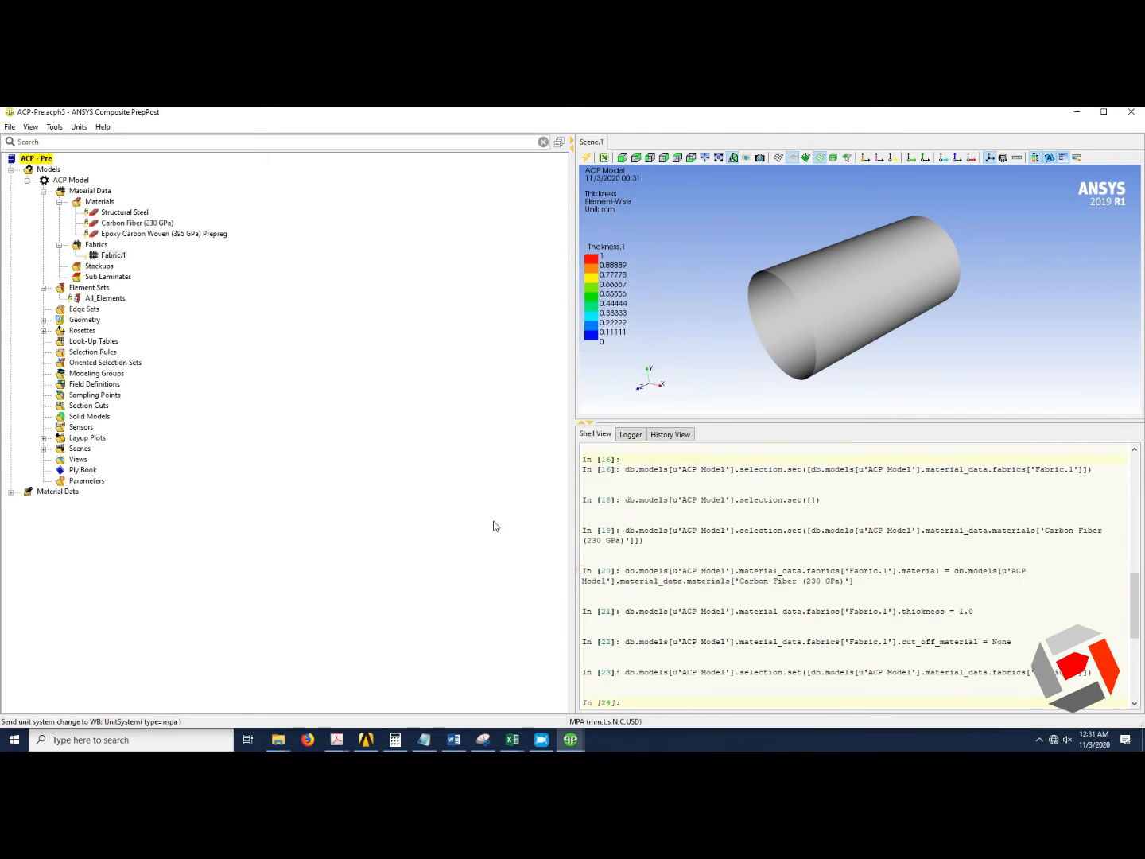
# Create a second fabric with Epoxy Carbon Woven (395 GPa) Prepreg material and 1 mm thickness.
pyautogui.click(96, 246)
pyautogui.rightClick(96, 246)
pyautogui.click(141, 249)
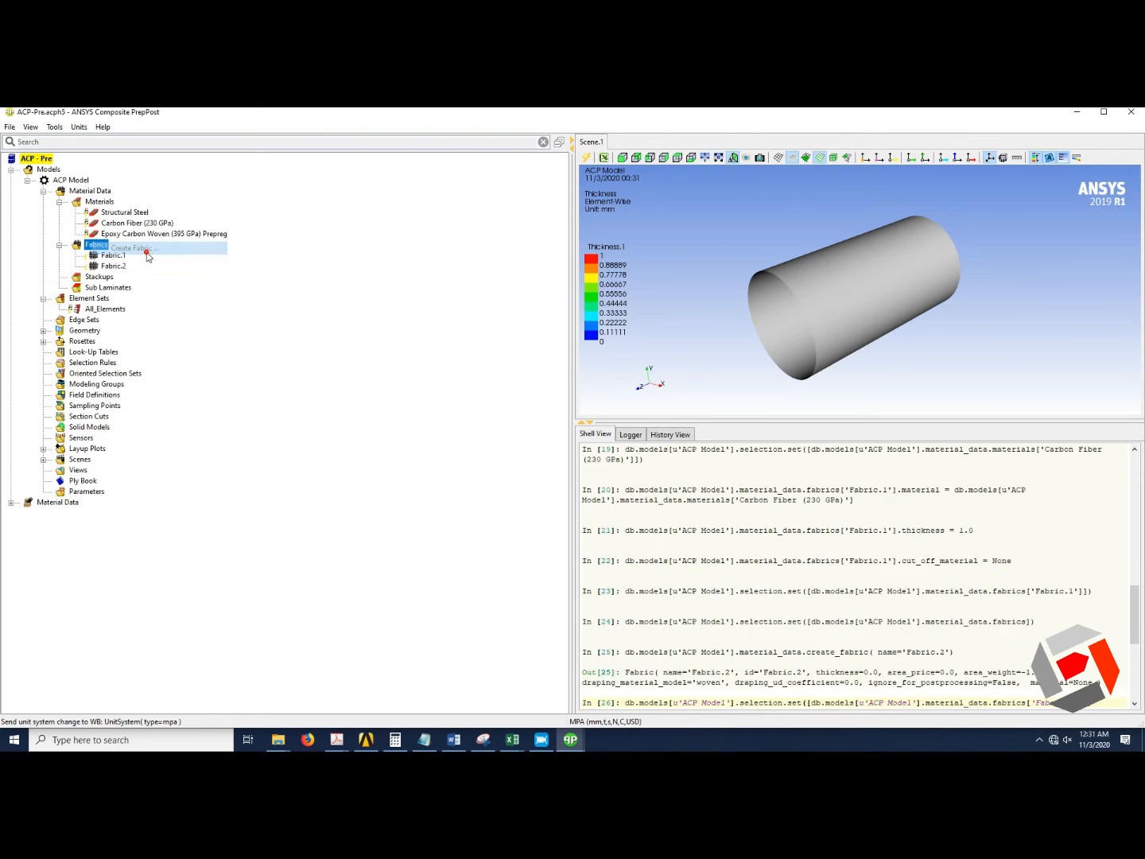
pyautogui.click(630, 343)
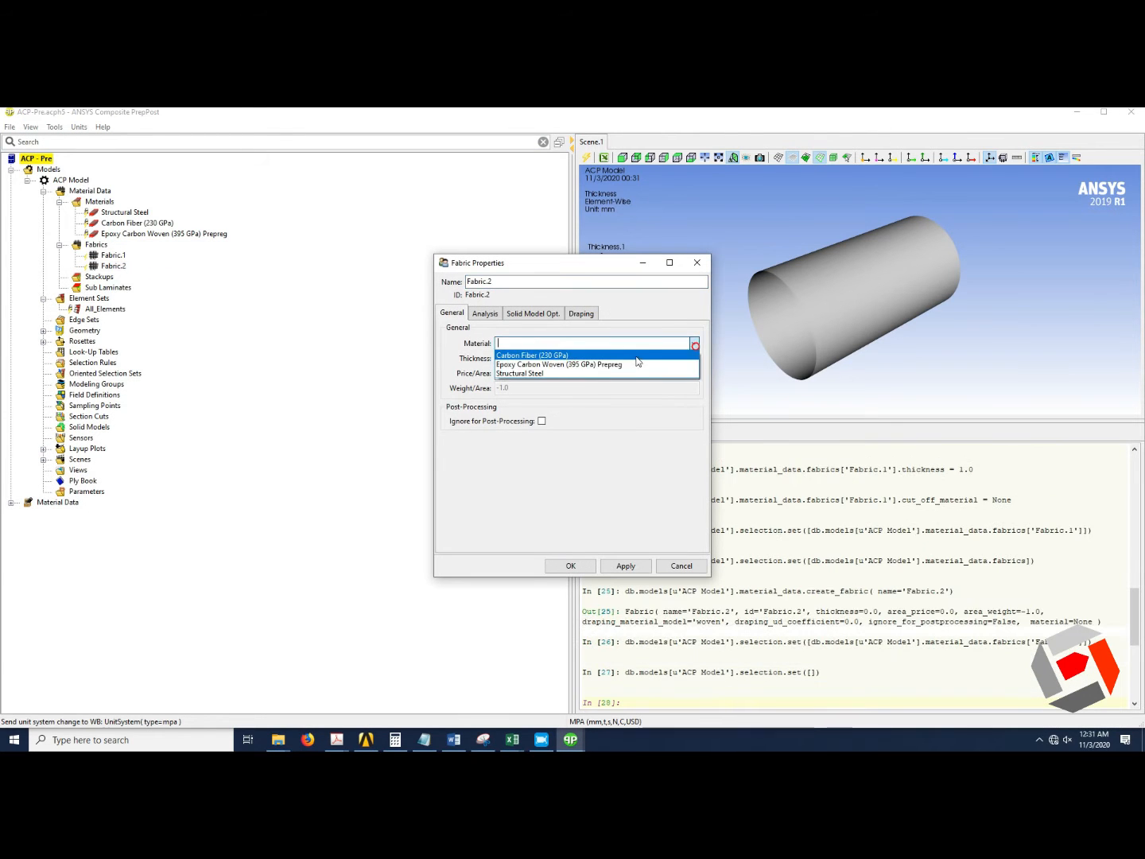
pyautogui.click(631, 363)
pyautogui.doubleClick(571, 361)
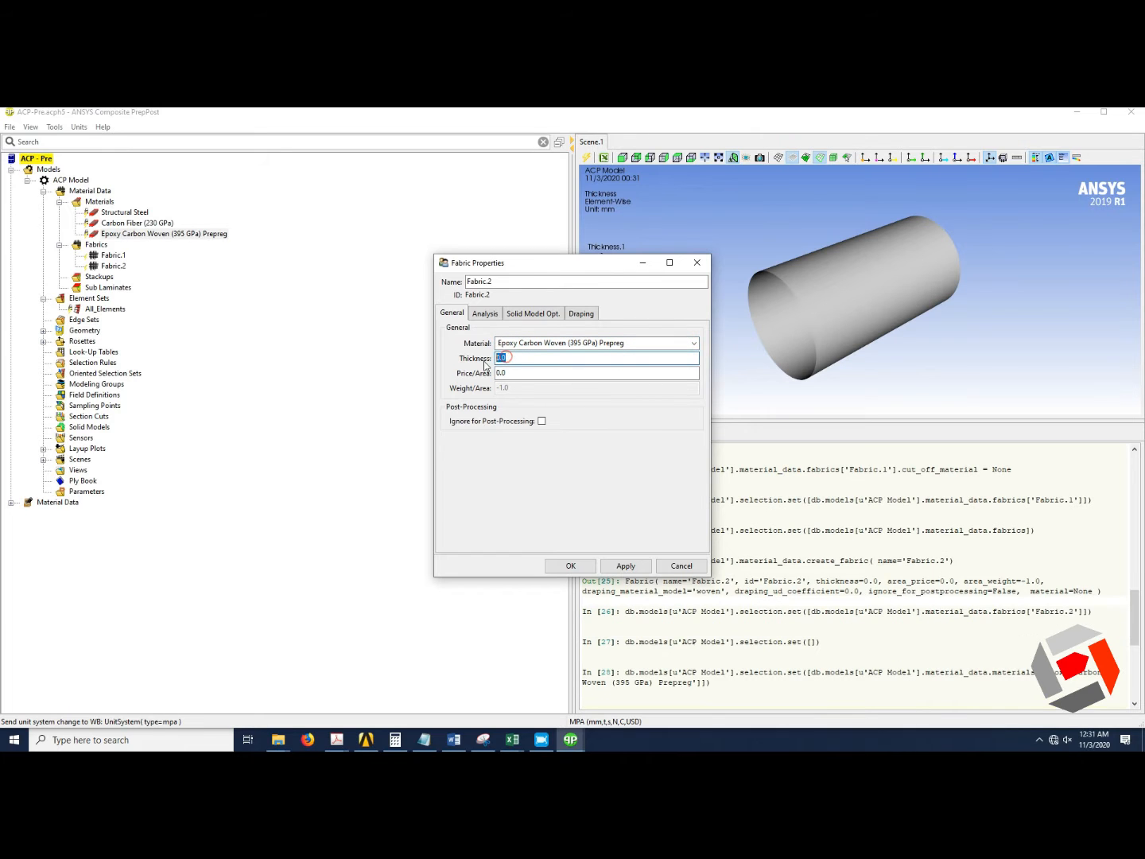
pyautogui.write('1')
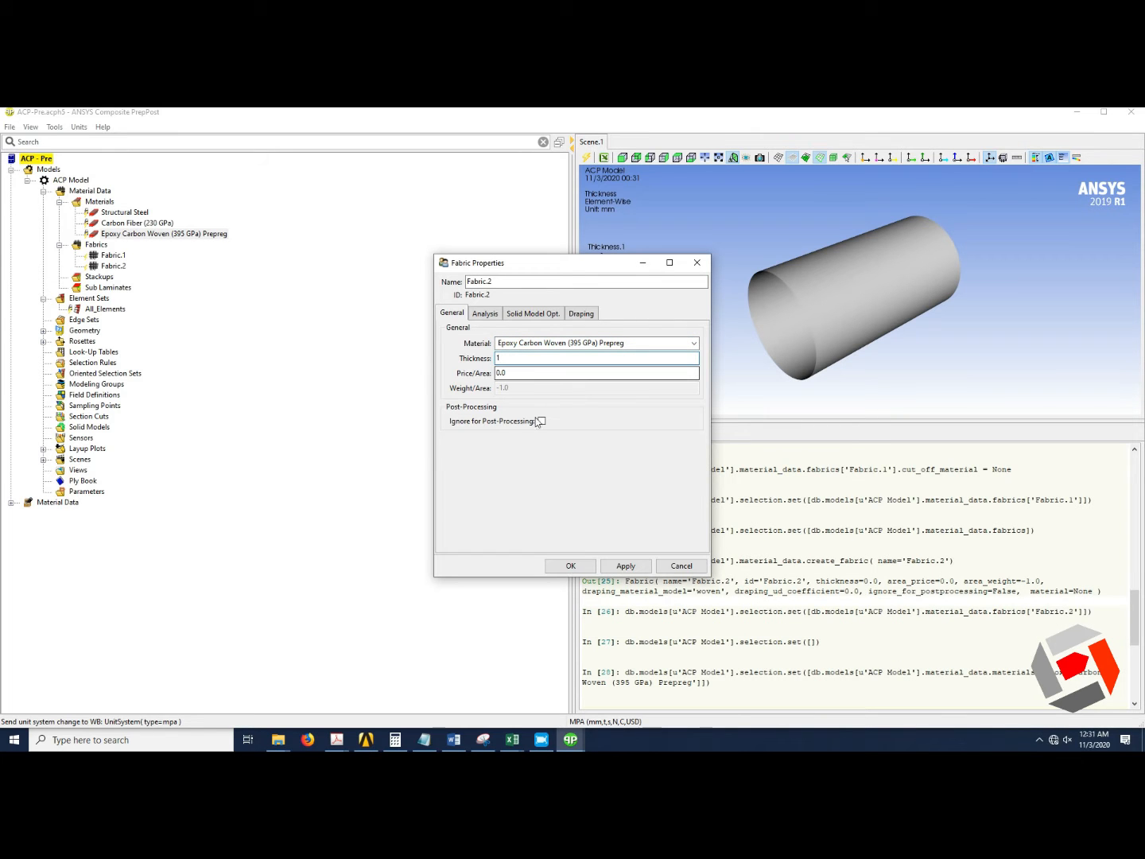
pyautogui.click(571, 565)
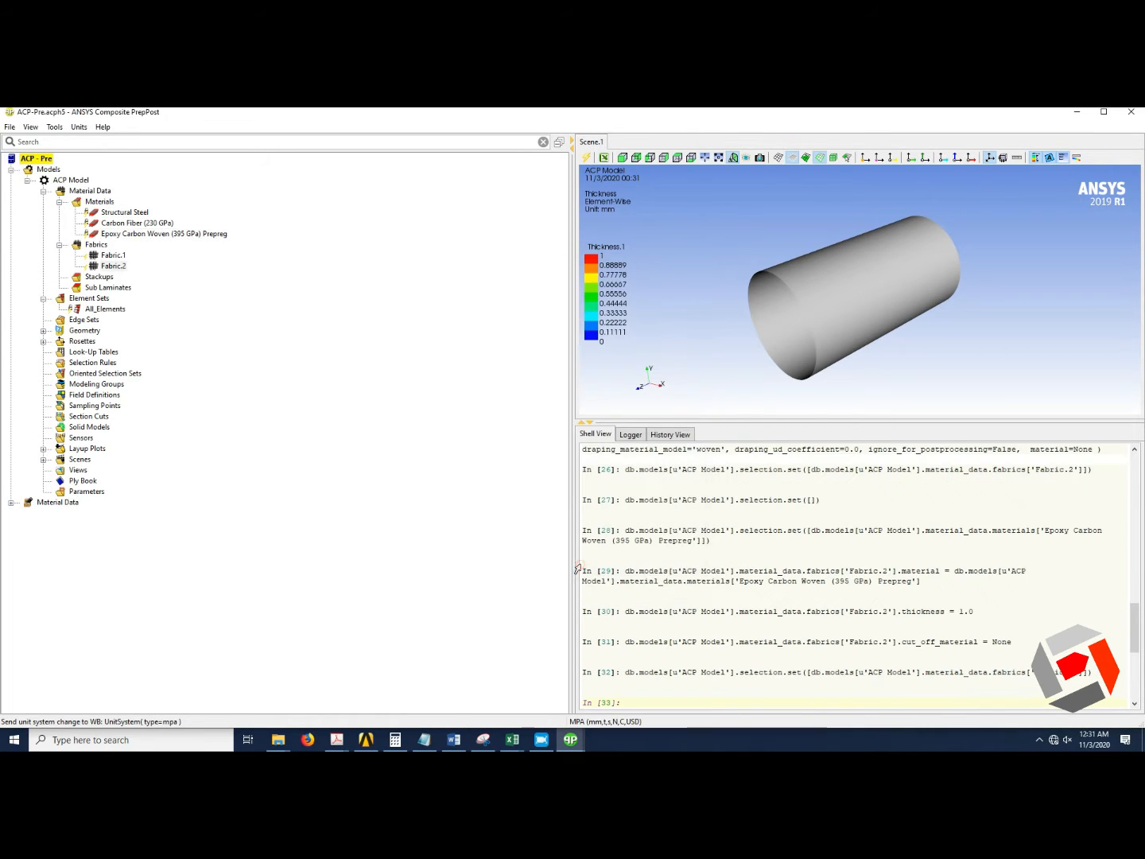
# Update the All_Elements element set.
pyautogui.click(109, 309)
pyautogui.rightClick(109, 311)
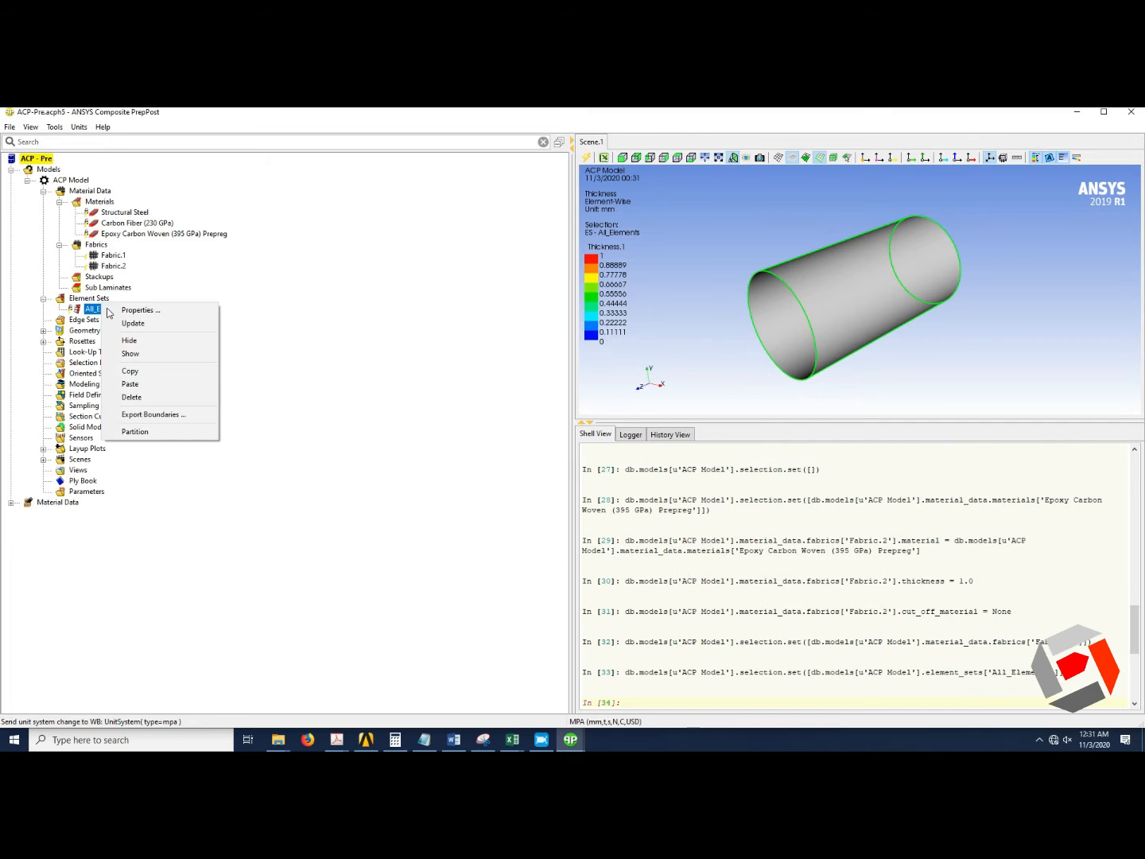
pyautogui.click(133, 324)
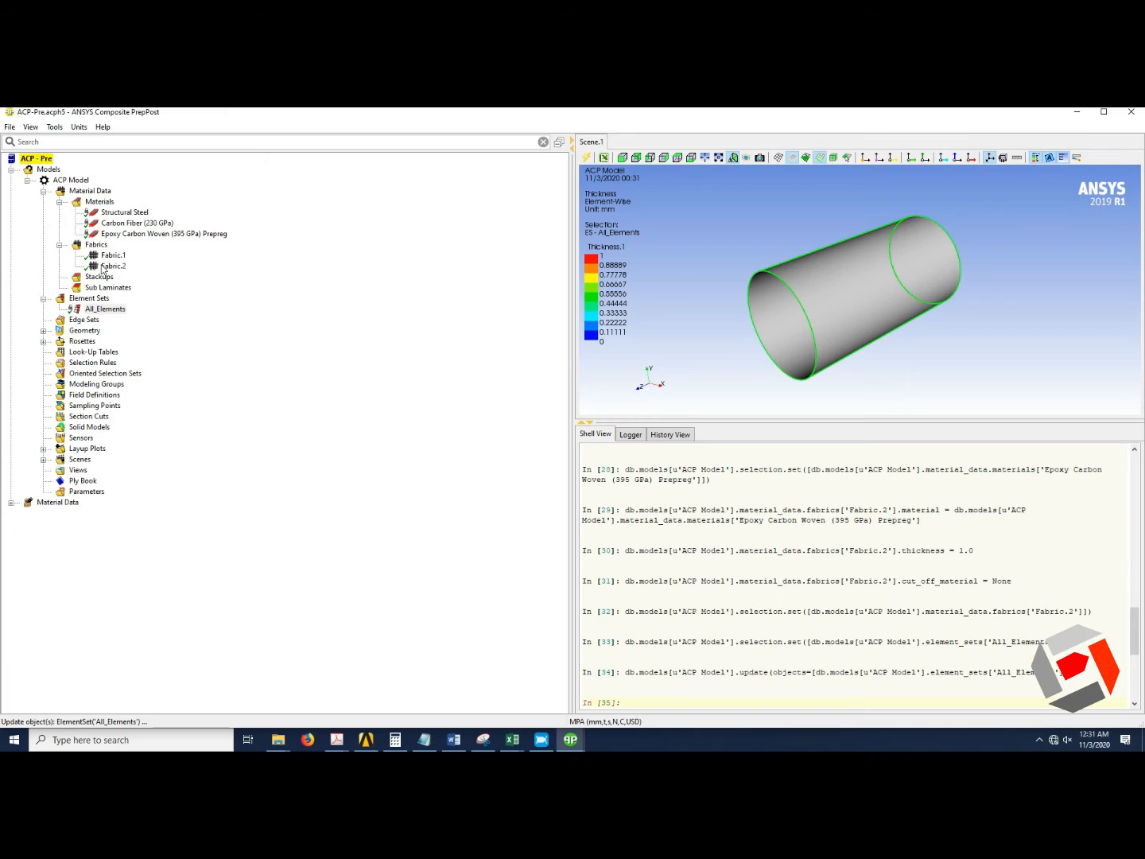
# Expand the Rosettes branch and update the Rosette.
pyautogui.click(43, 341)
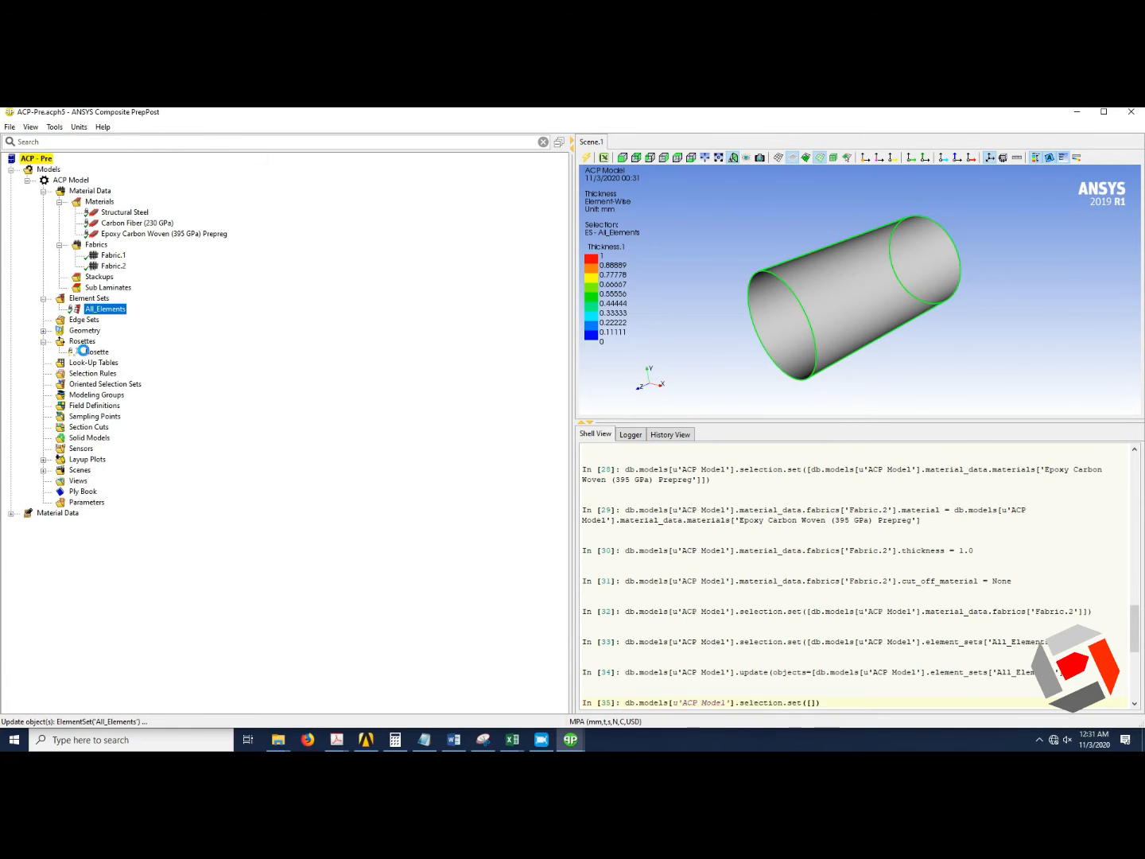
pyautogui.rightClick(80, 350)
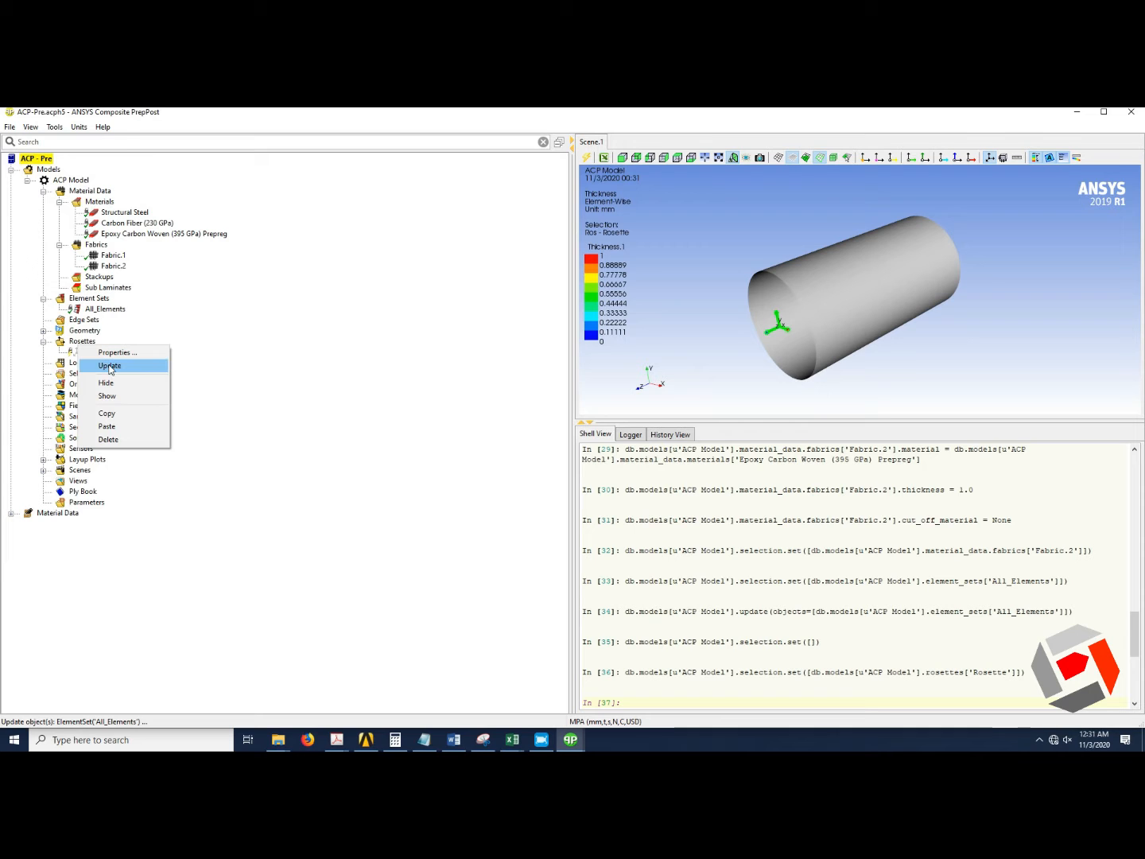
pyautogui.click(112, 366)
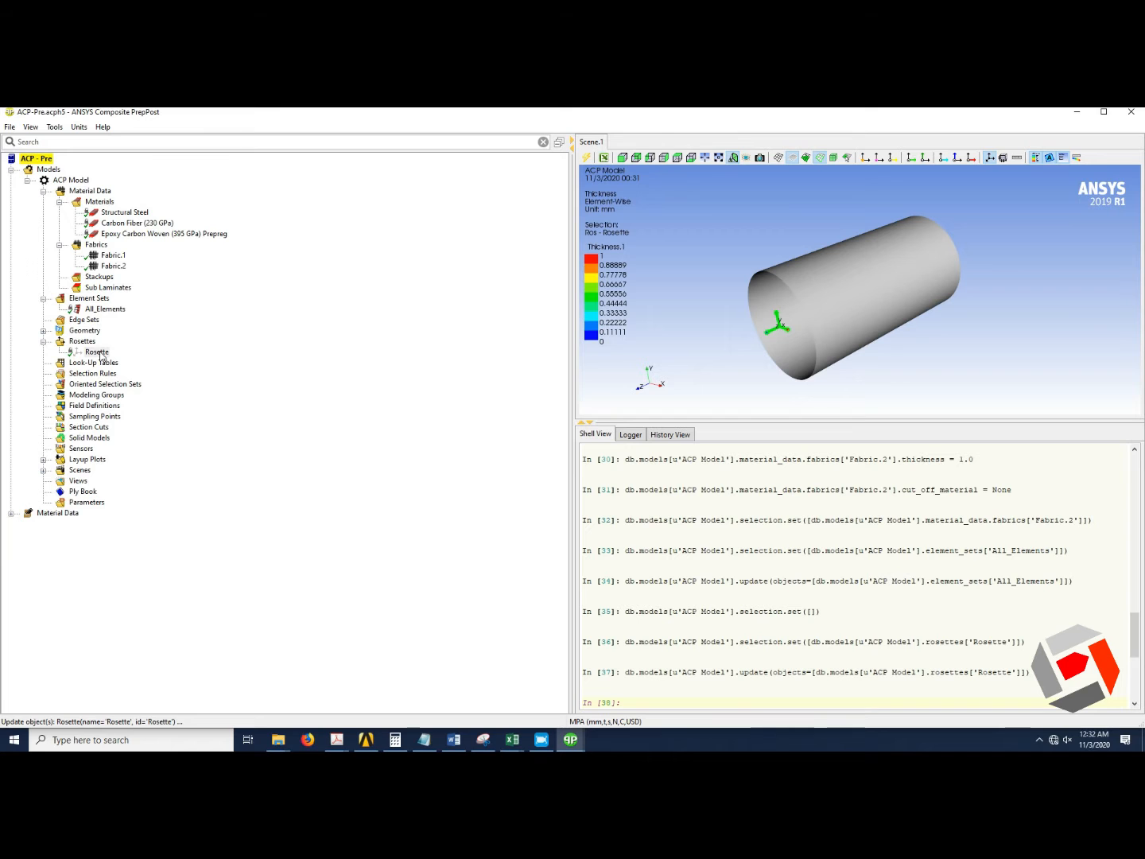
# Create an oriented selection set and assign the All_Elements element set to it.
pyautogui.click(117, 384)
pyautogui.rightClick(117, 381)
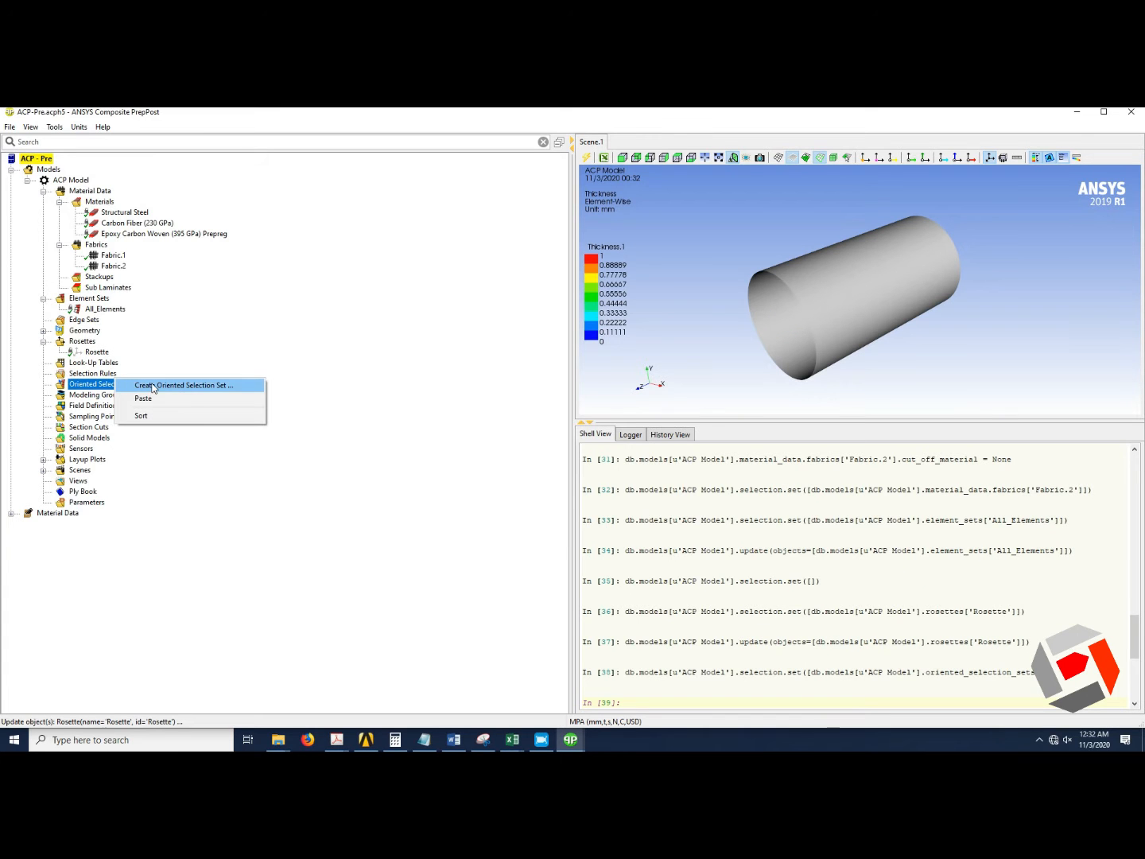
pyautogui.click(154, 386)
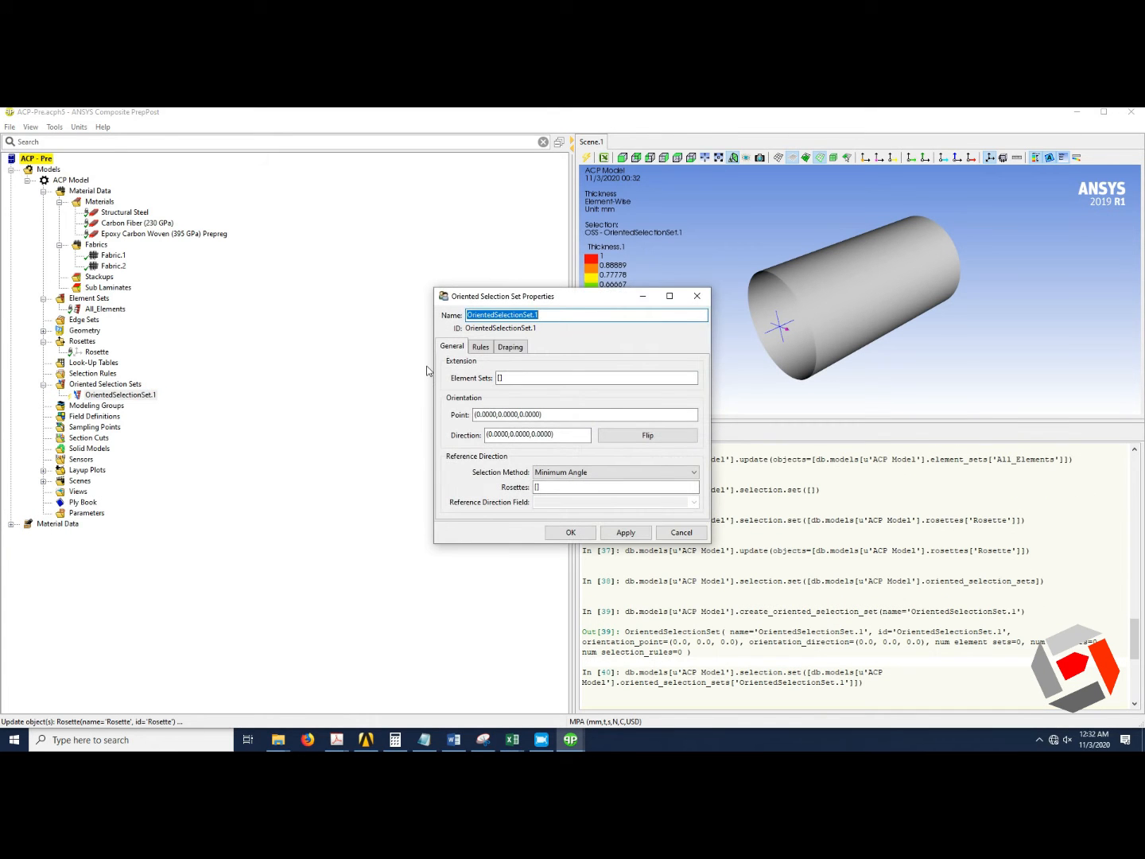
pyautogui.click(507, 379)
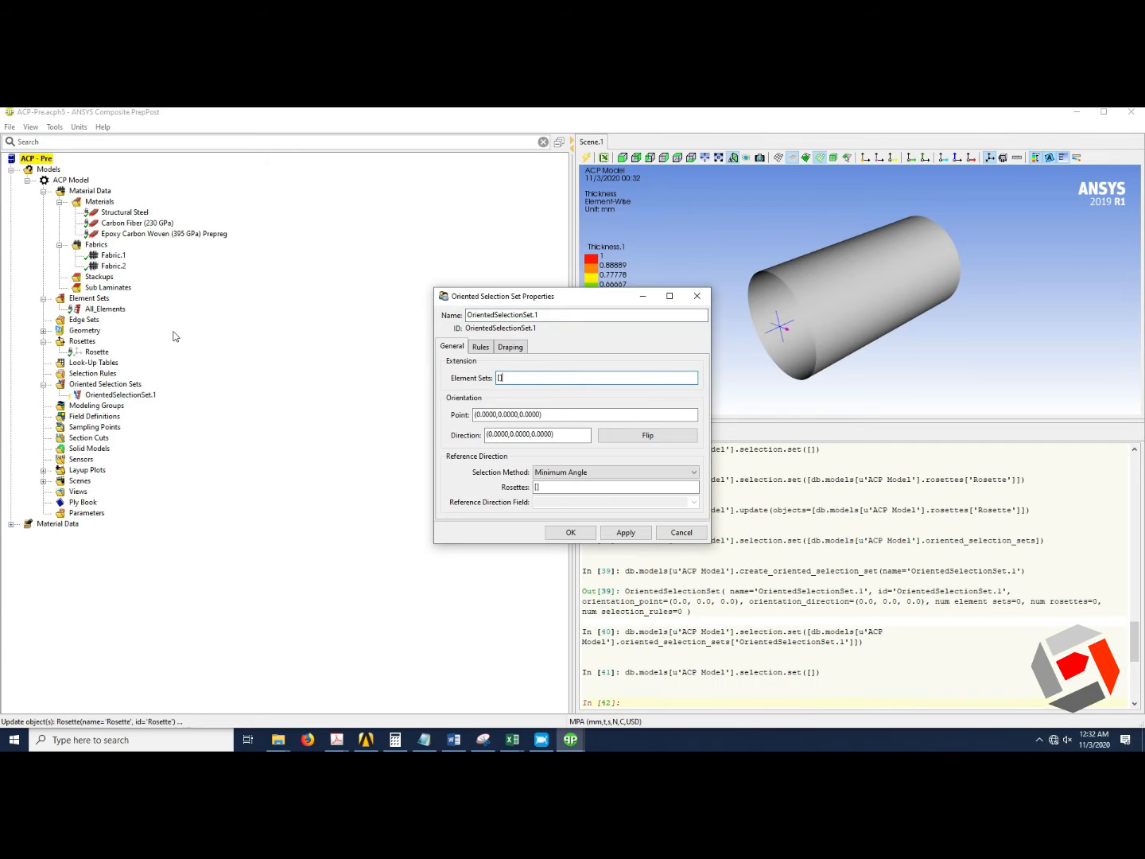
pyautogui.click(112, 309)
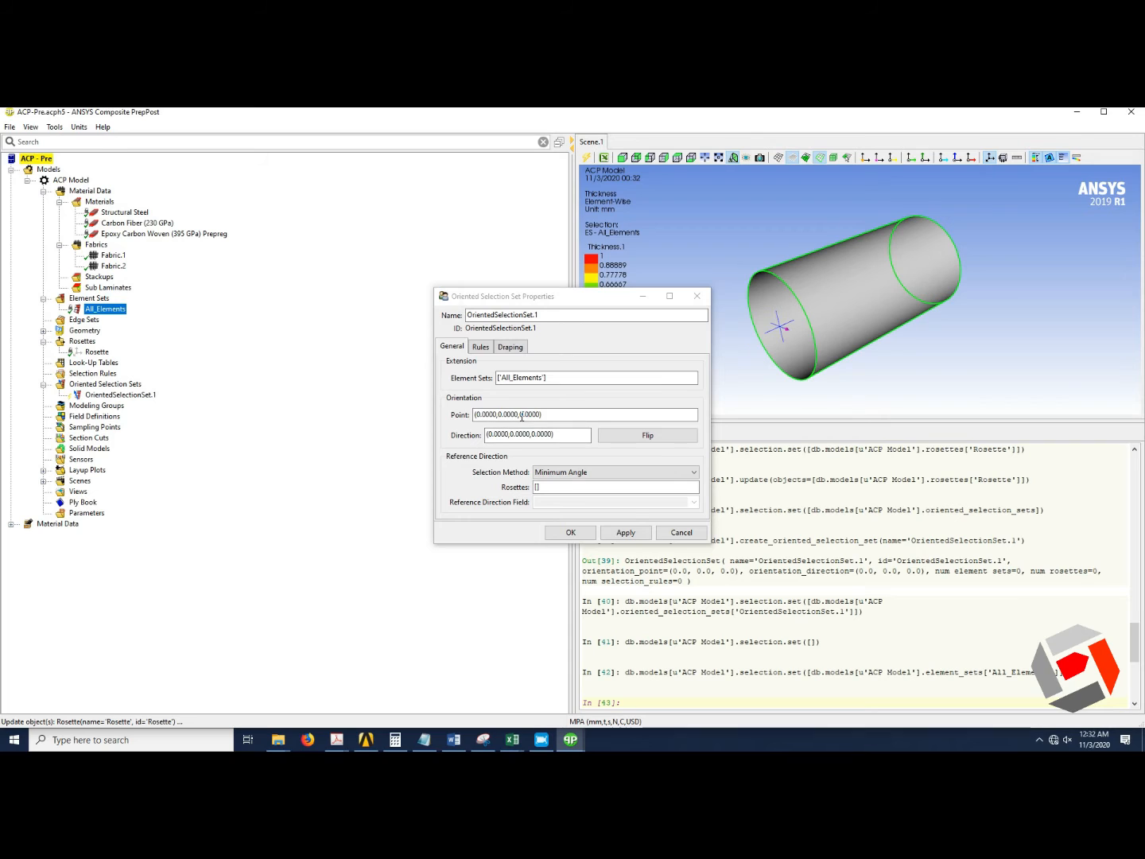
# Set the oriented selection set's orientation point to (0, 0, 150).
pyautogui.click(522, 414)
pyautogui.tripleClick(522, 415)
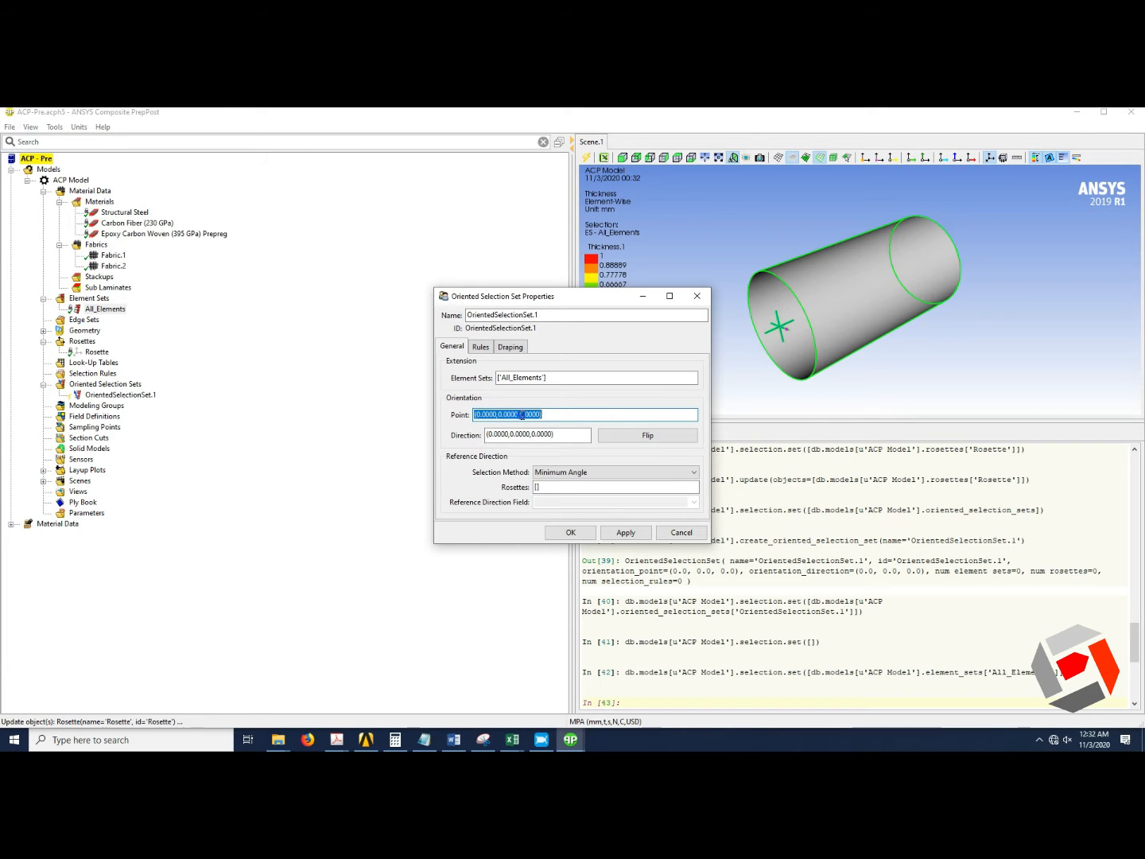
pyautogui.doubleClick(522, 415)
pyautogui.click(522, 415)
pyautogui.write('150')
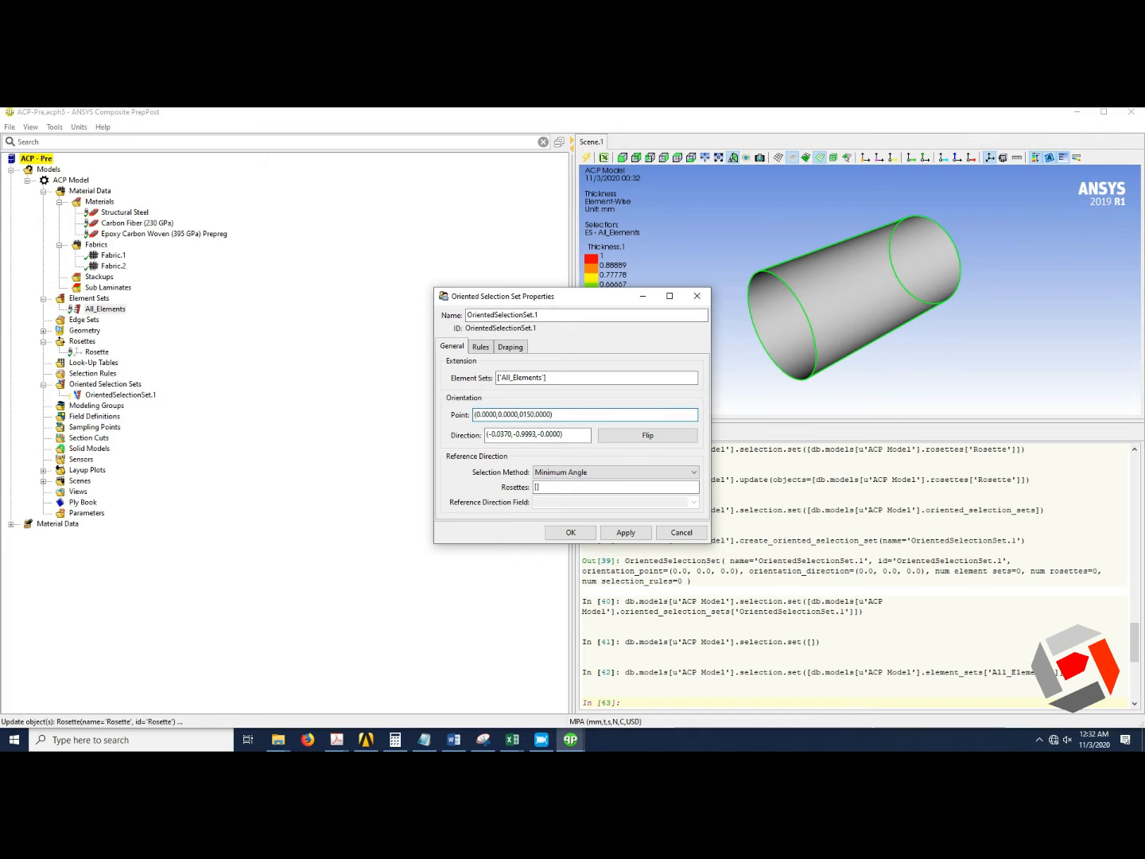
# Set the oriented selection set's orientation point to (0, 0, -75).
pyautogui.click(523, 414)
pyautogui.write('-')
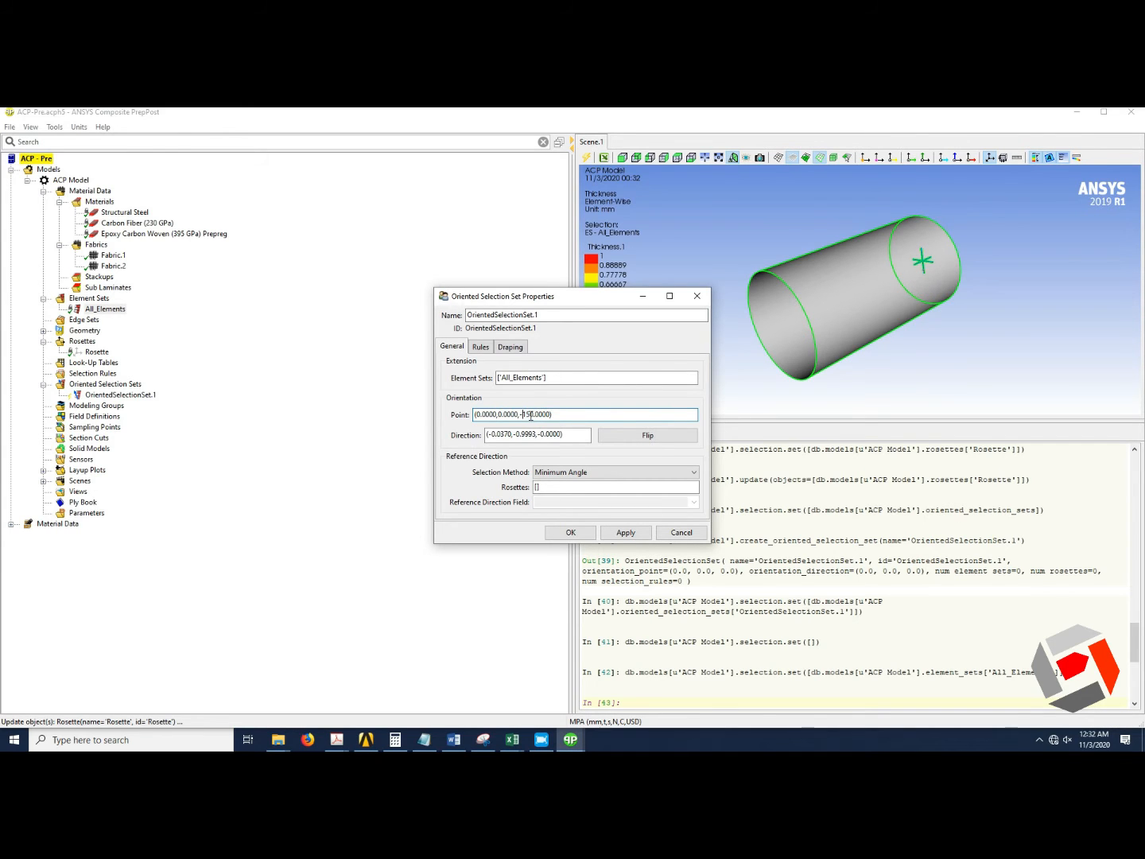
pyautogui.moveTo(523, 414); pyautogui.dragTo(530, 414)
pyautogui.press('BackSpace')
pyautogui.write('75')
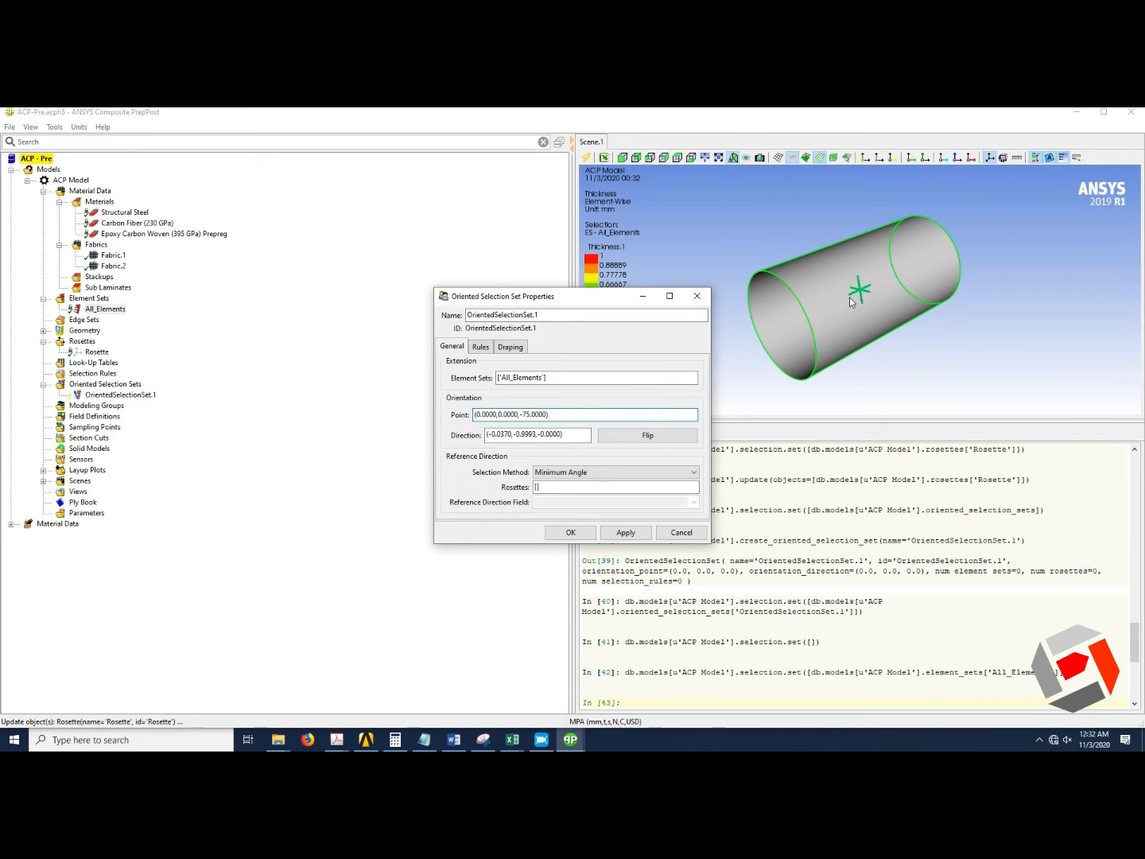
pyautogui.click(570, 534)
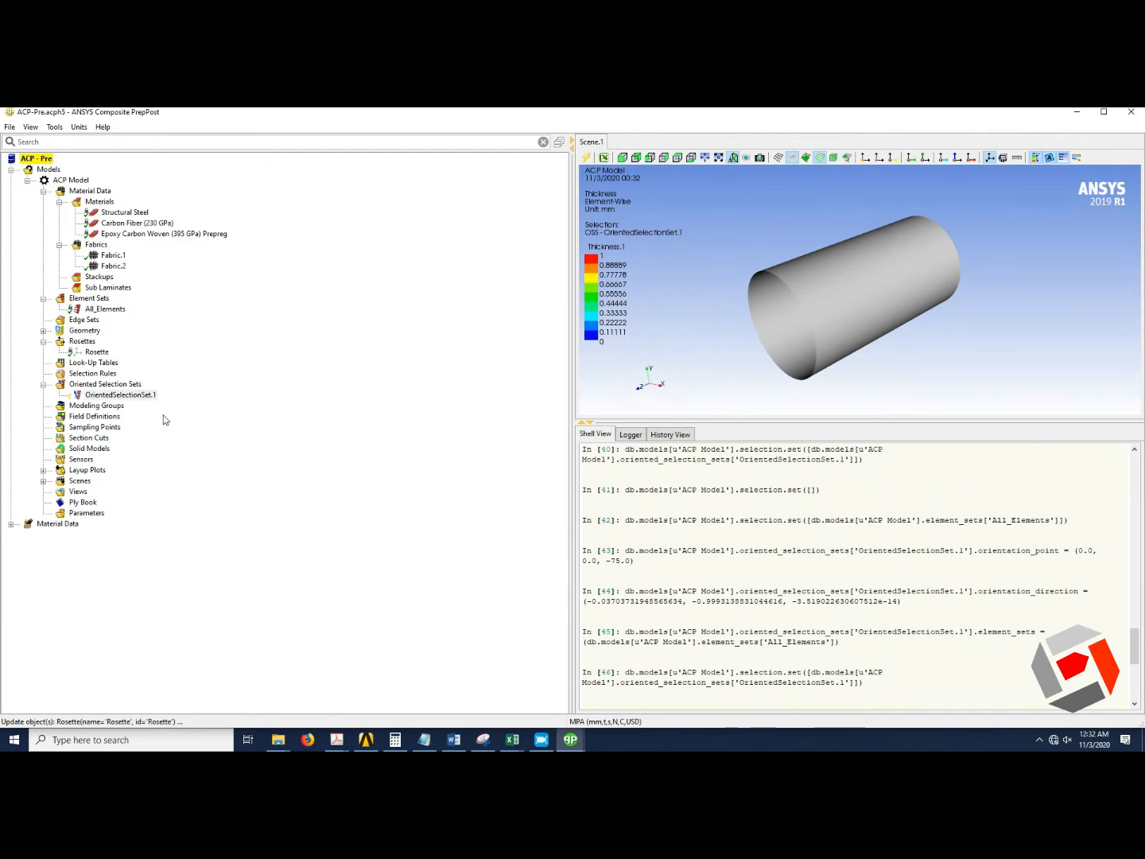
# Try to update the oriented selection set.
pyautogui.rightClick(148, 394)
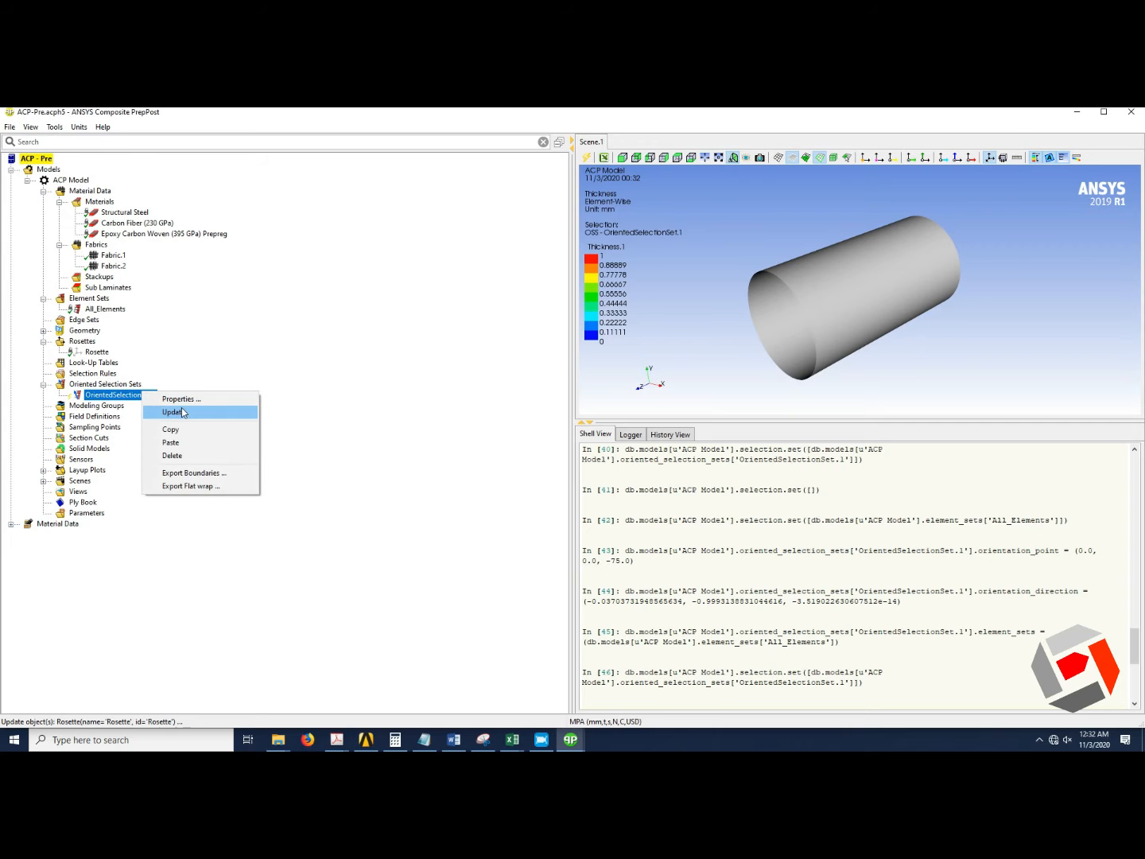
pyautogui.click(182, 412)
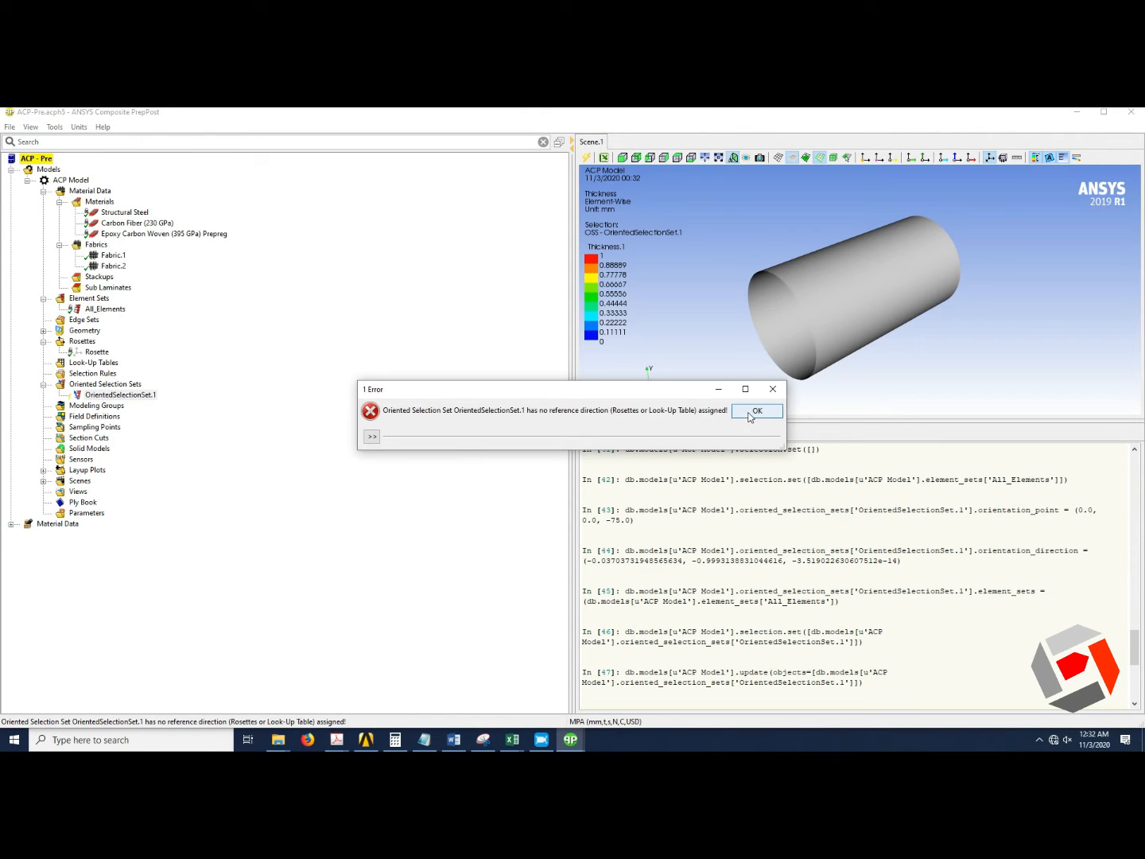
pyautogui.click(750, 414)
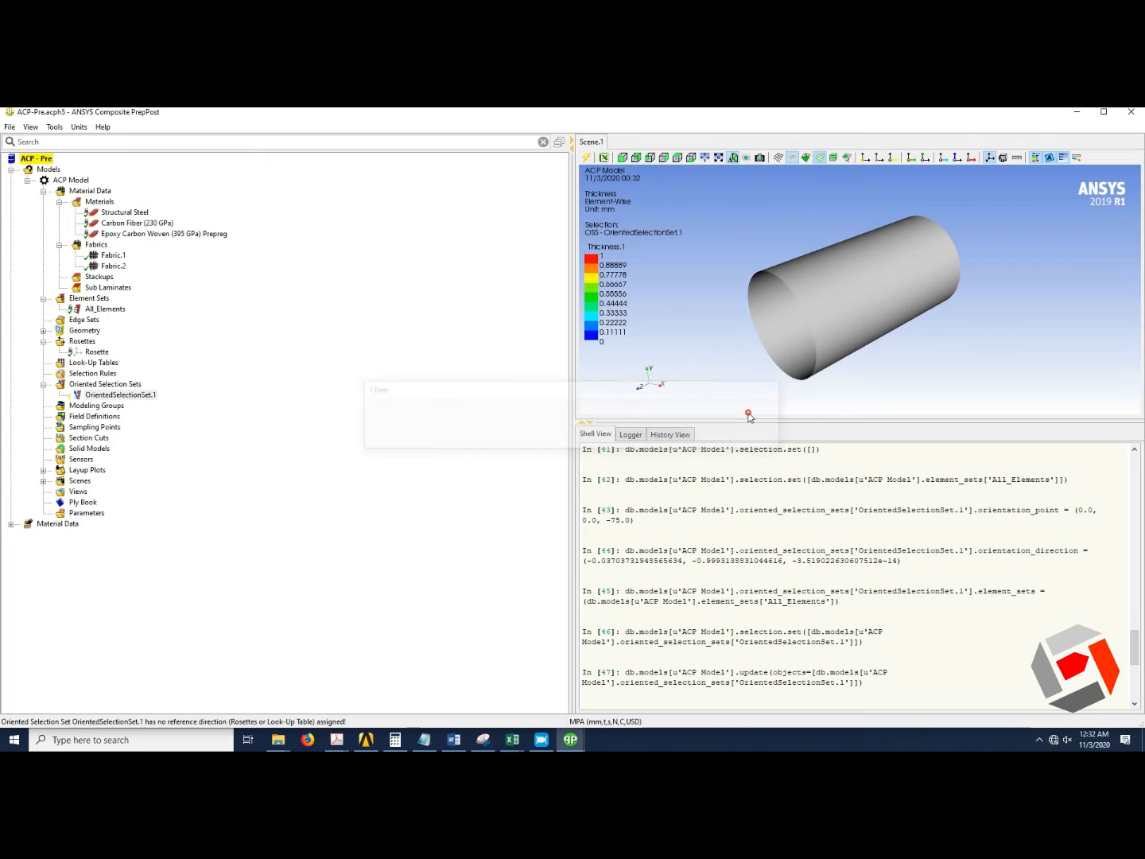
# Set the oriented selection set's orientation point to (0, 0, -150).
pyautogui.click(140, 396)
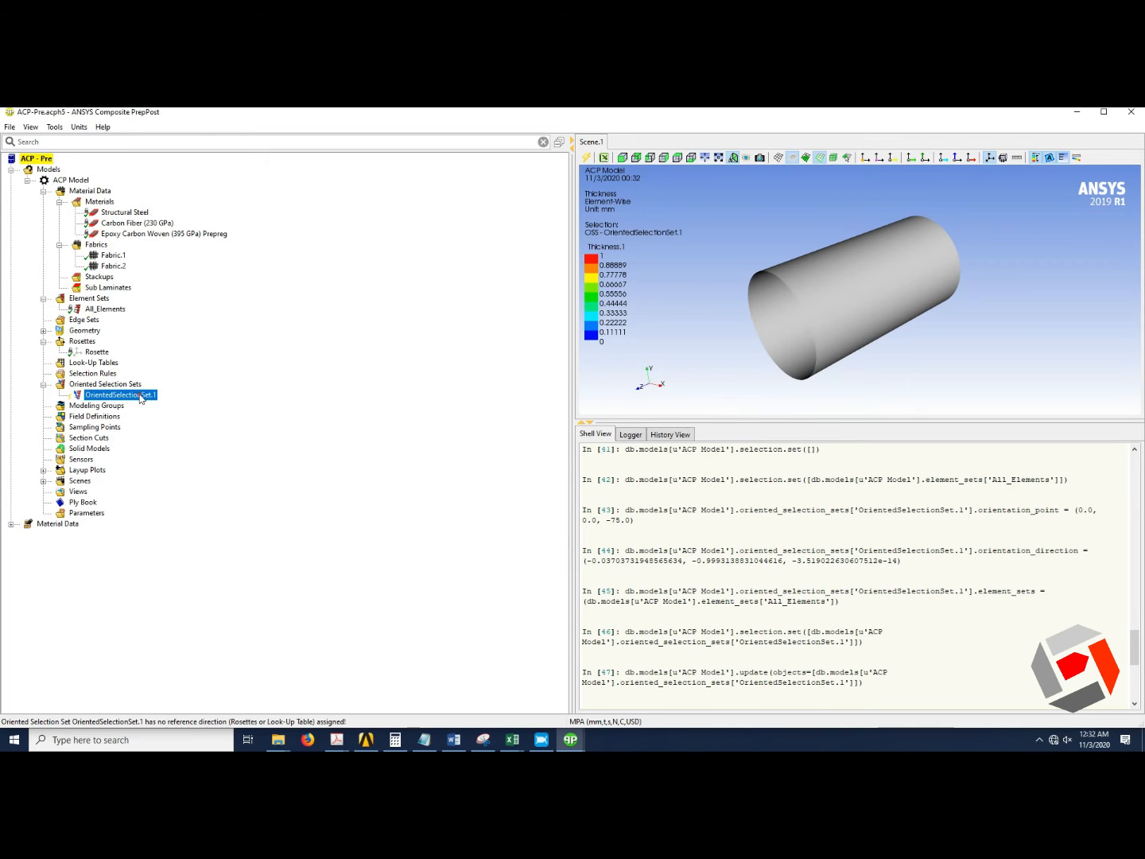
pyautogui.rightClick(140, 395)
pyautogui.click(170, 397)
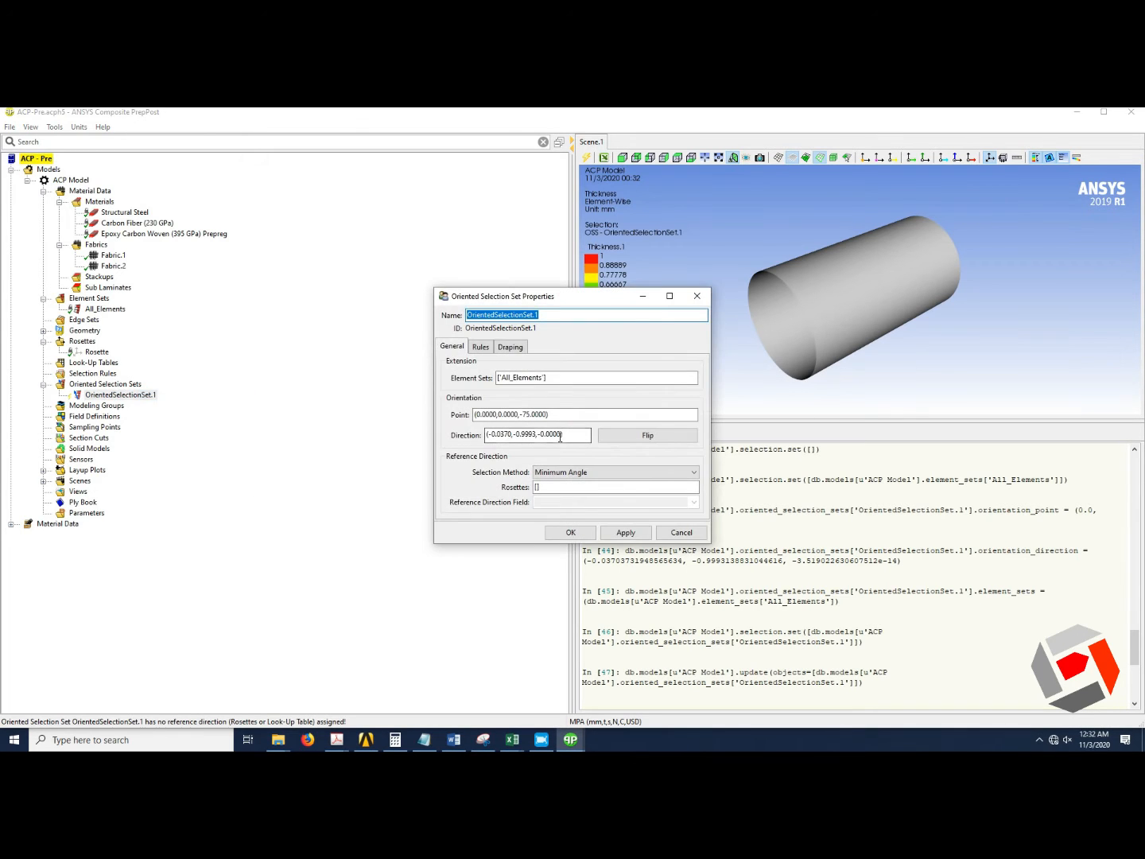
pyautogui.doubleClick(529, 415)
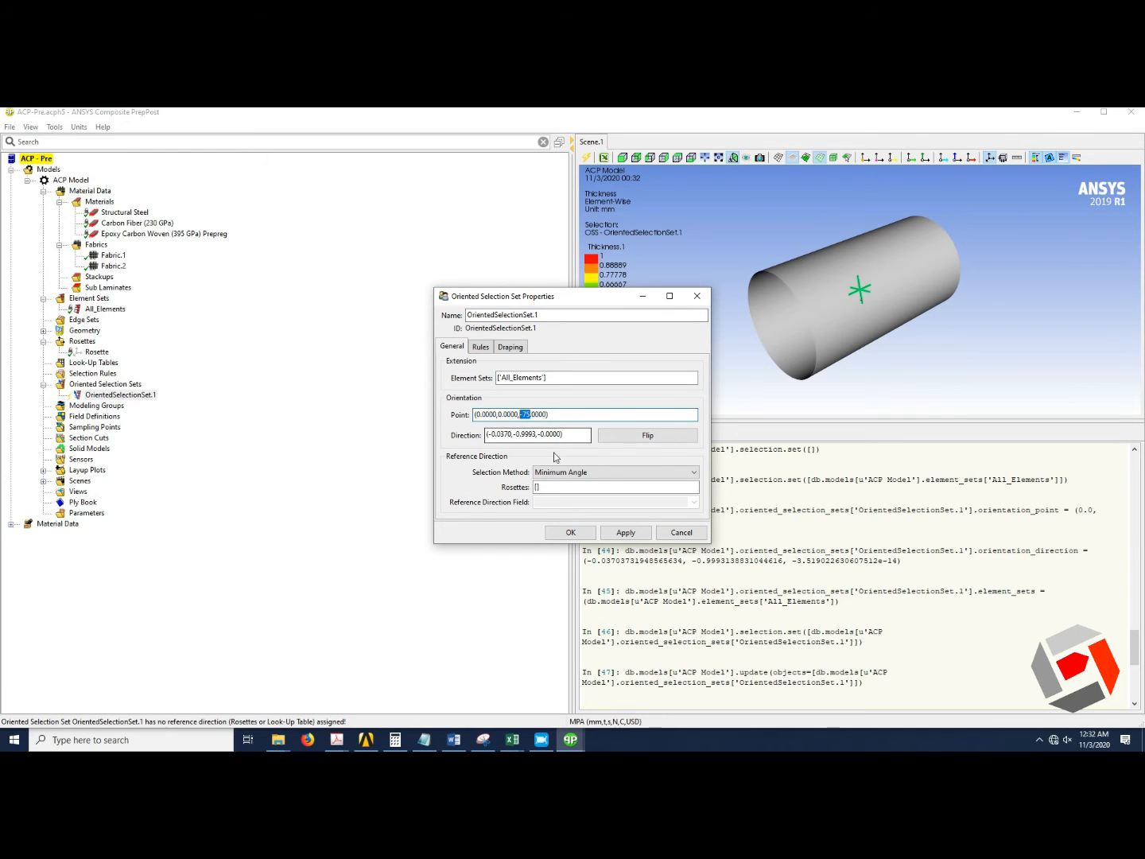
pyautogui.write('-150')
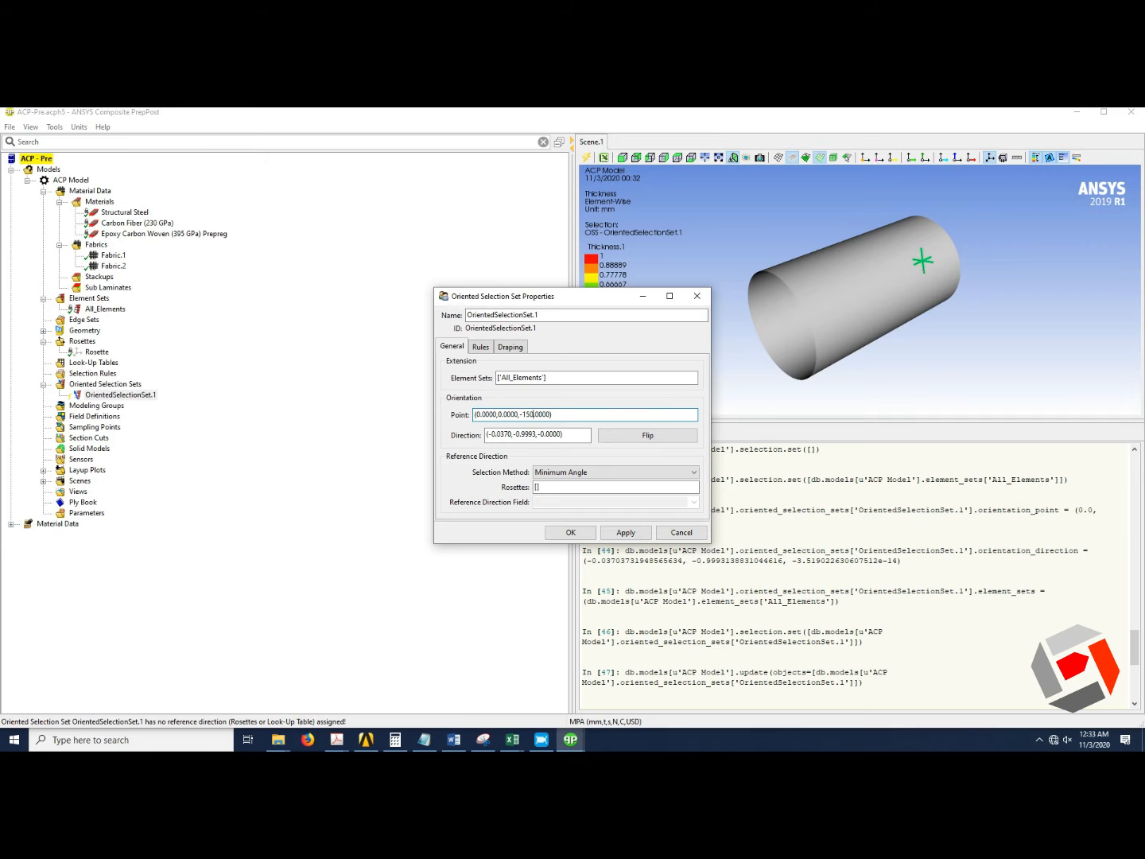
pyautogui.click(571, 532)
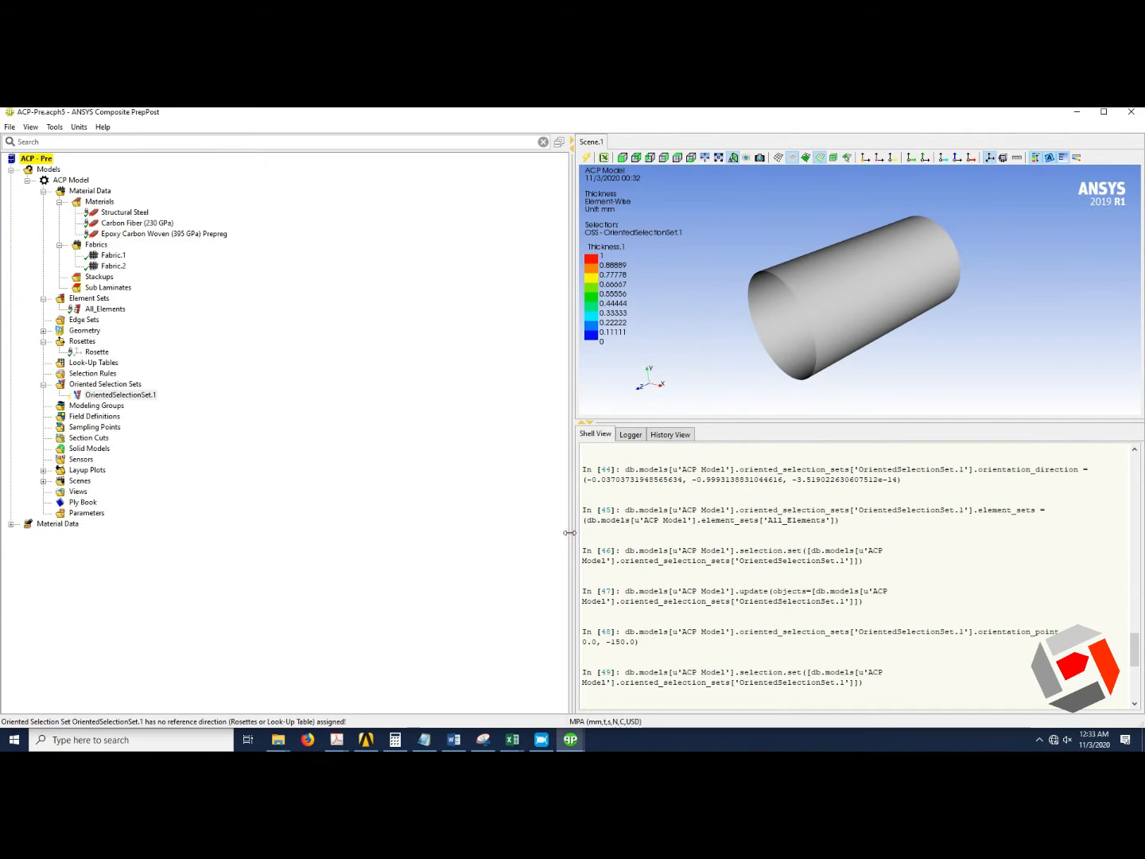
# Try to update the oriented selection set.
pyautogui.rightClick(131, 395)
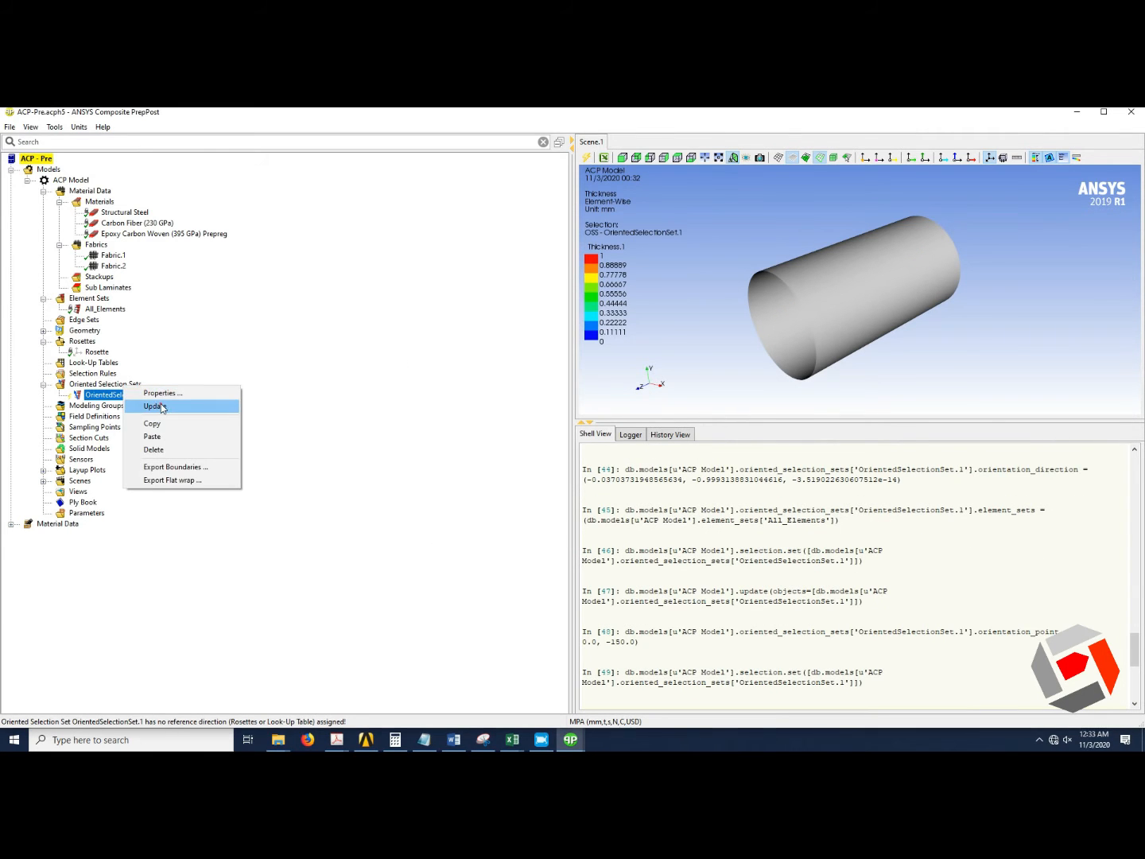
pyautogui.click(156, 405)
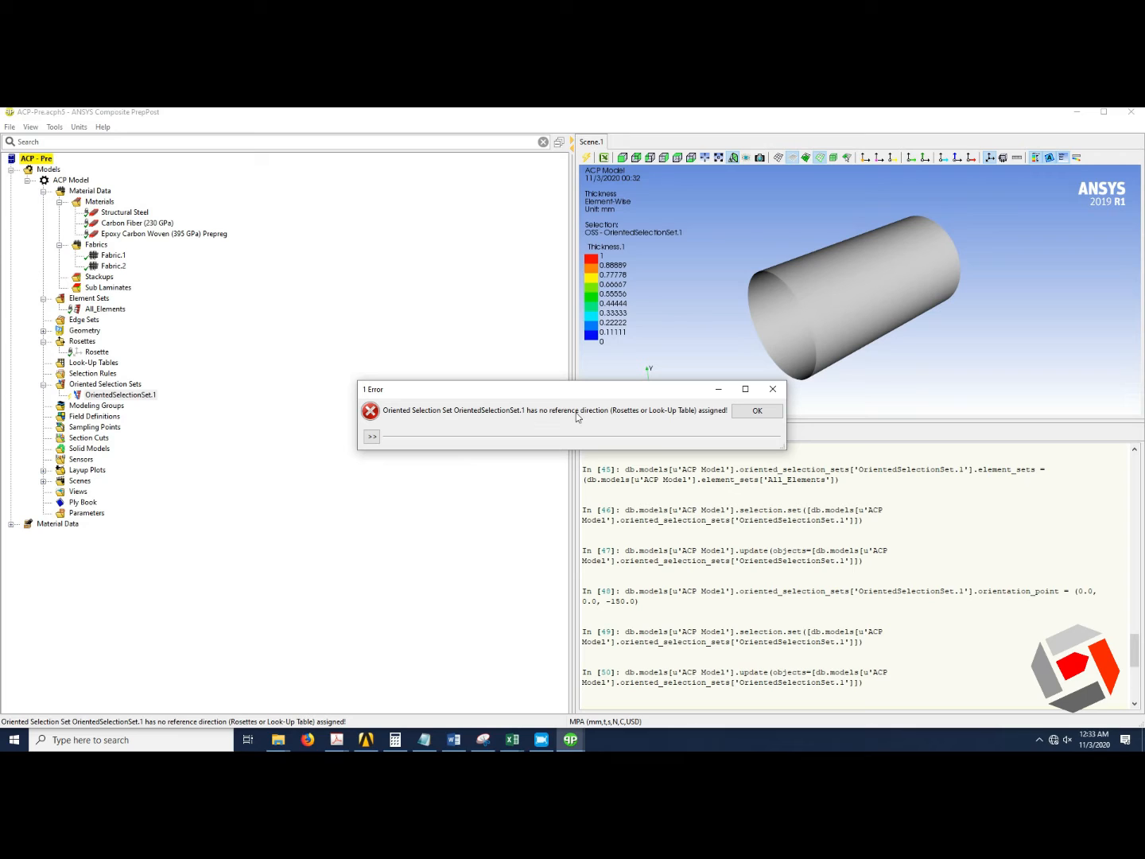
pyautogui.click(736, 412)
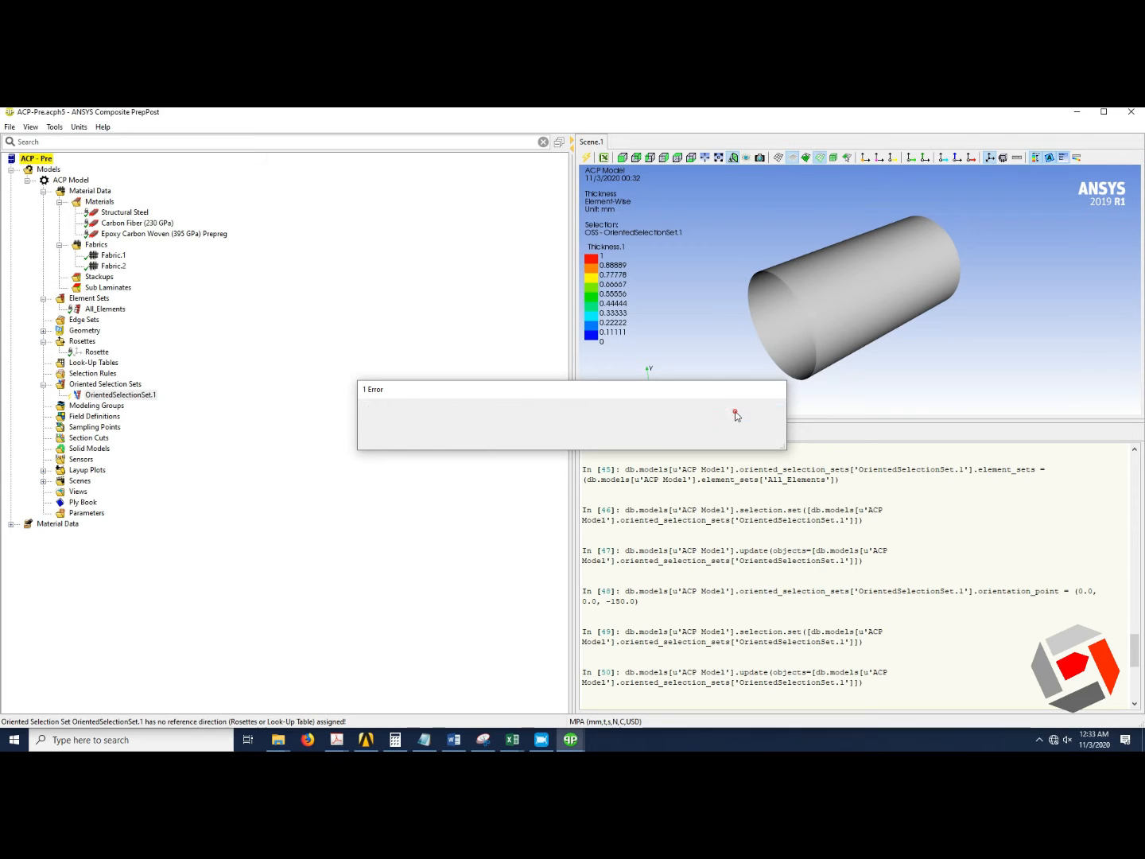
# Set the oriented selection set's orientation point back to (0, 0, 150).
pyautogui.rightClick(143, 396)
pyautogui.click(175, 403)
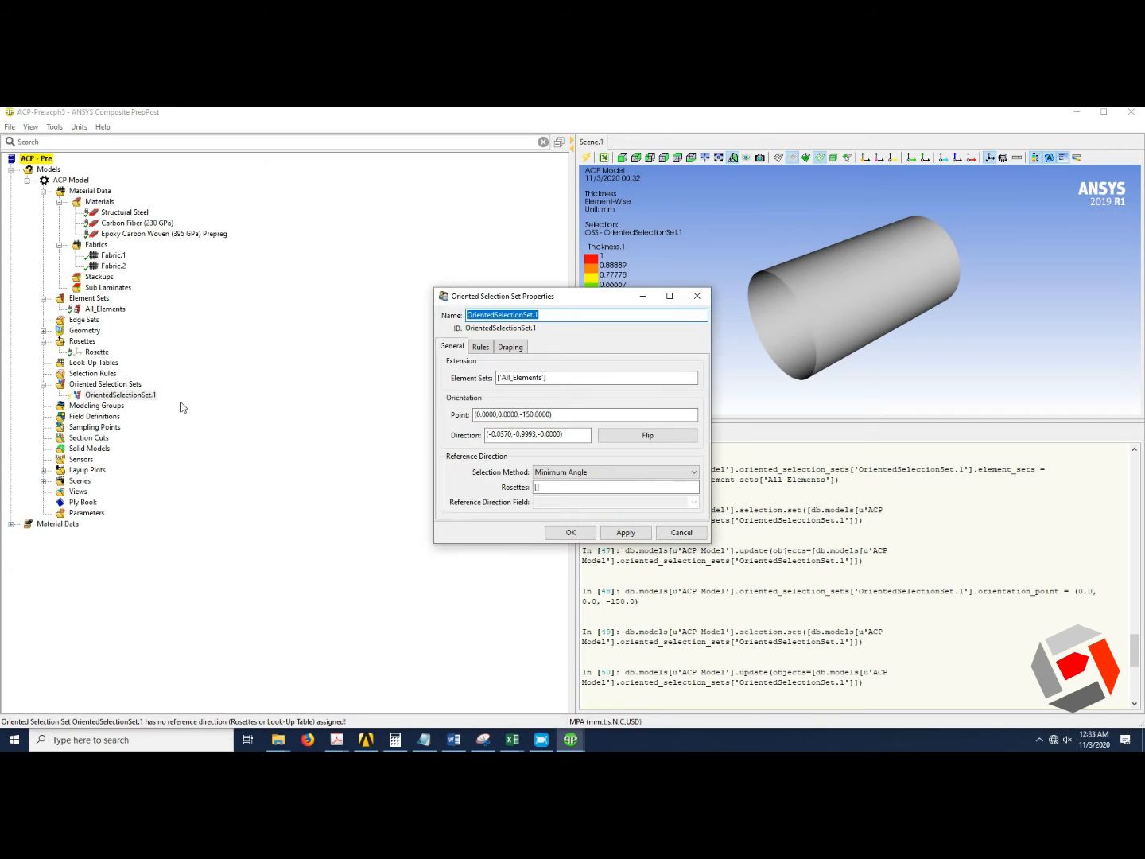
pyautogui.click(521, 415)
pyautogui.press('BackSpace')
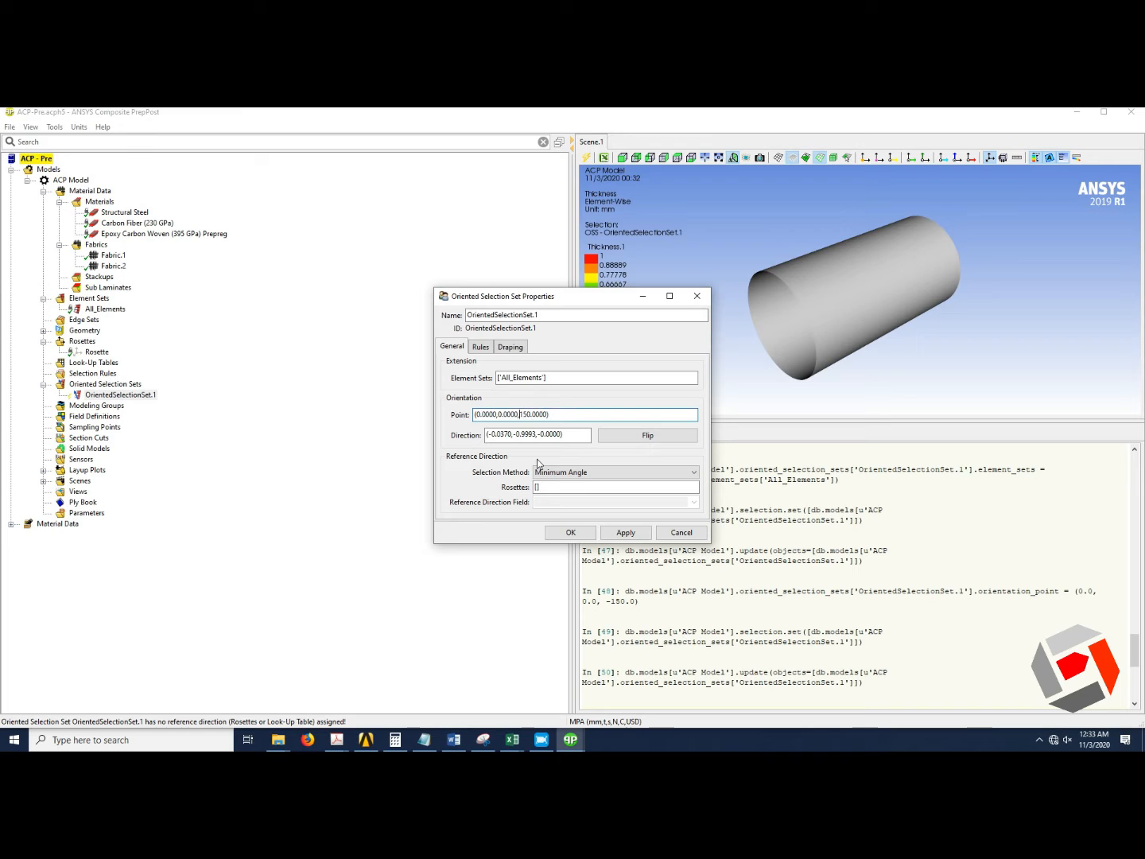
pyautogui.click(565, 533)
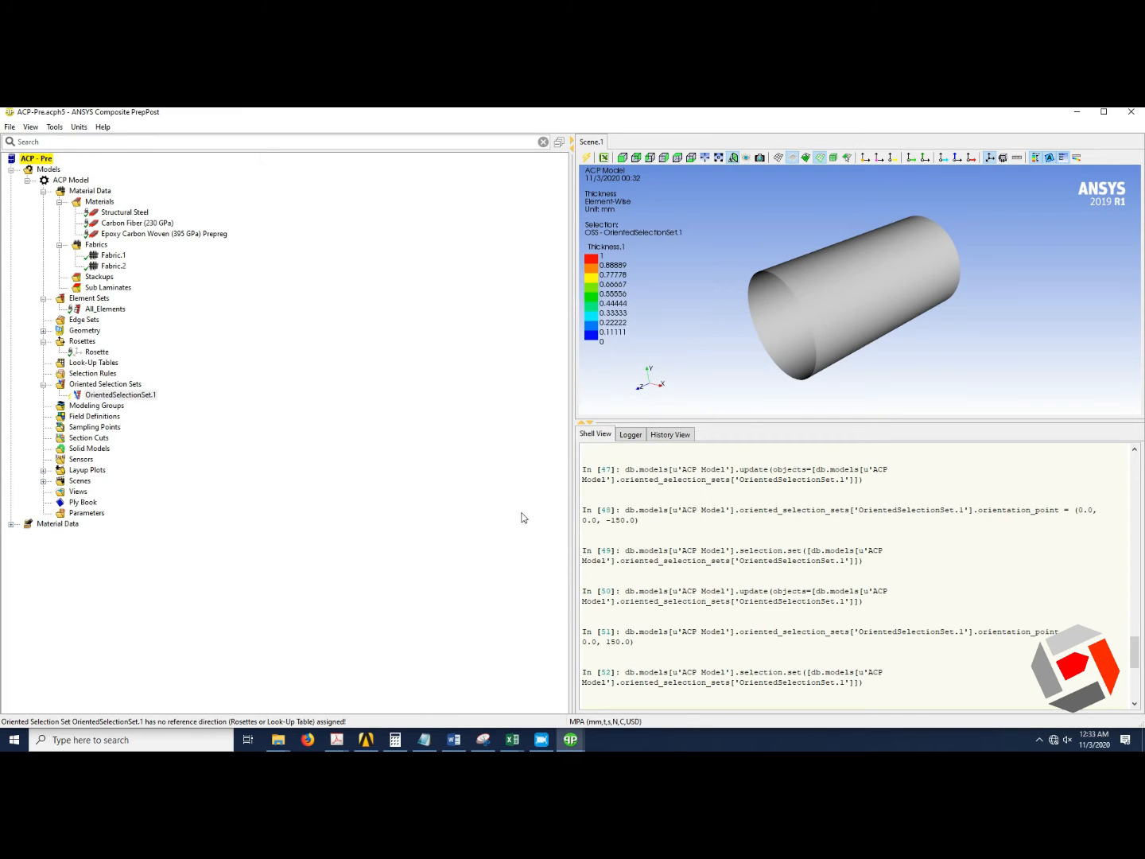
# Try to update the oriented selection set again and expand the error details.
pyautogui.rightClick(137, 392)
pyautogui.click(167, 412)
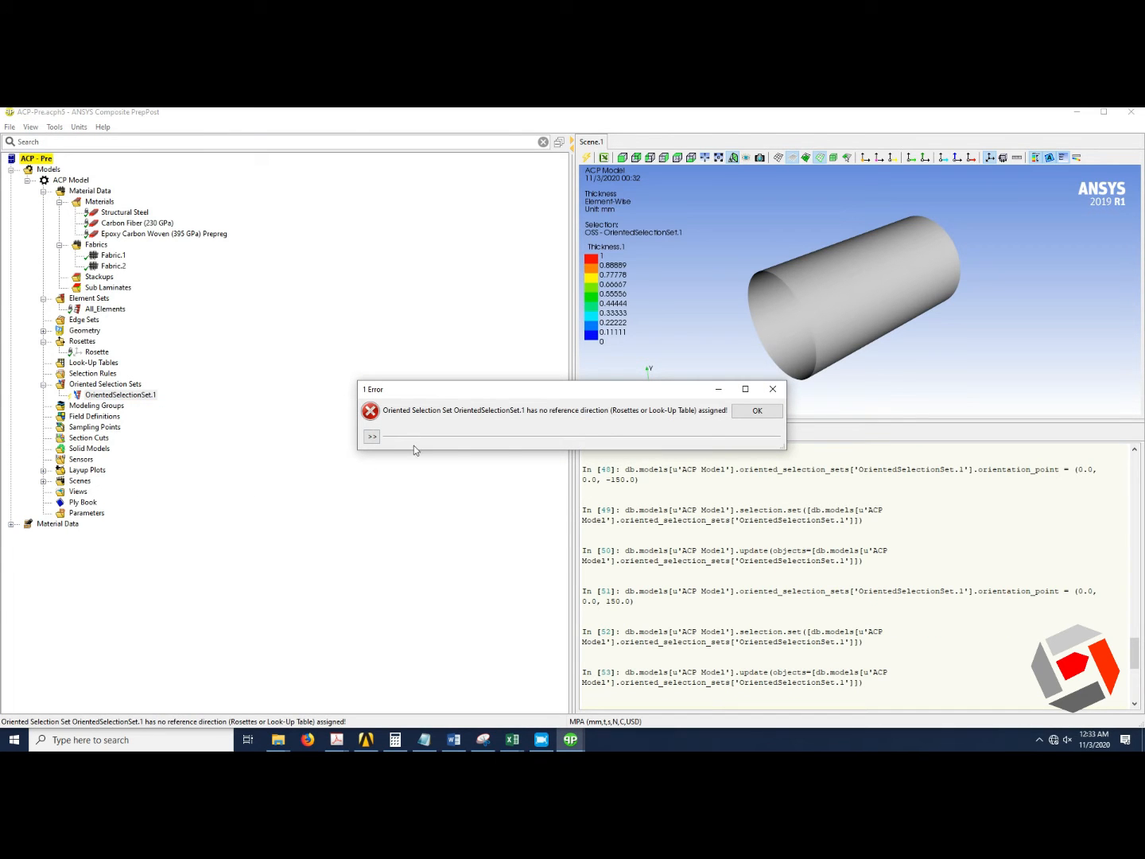
pyautogui.click(373, 437)
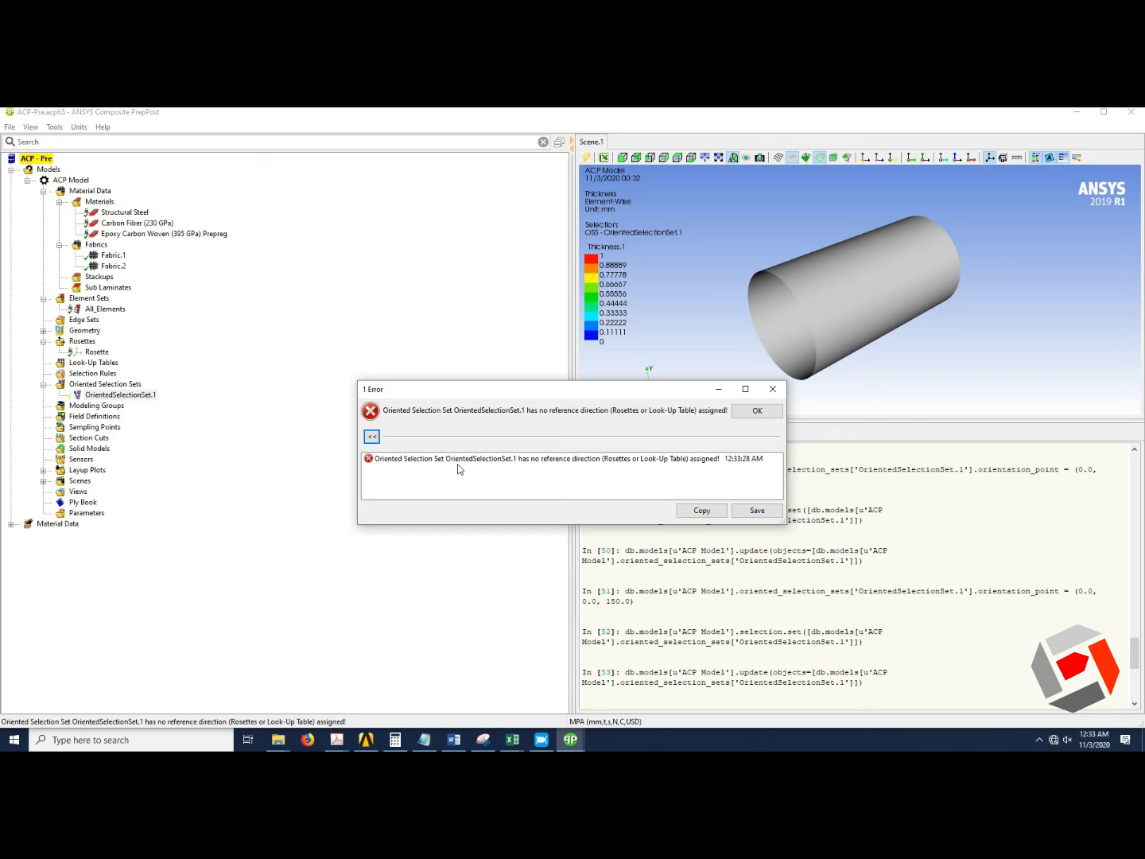
pyautogui.click(767, 414)
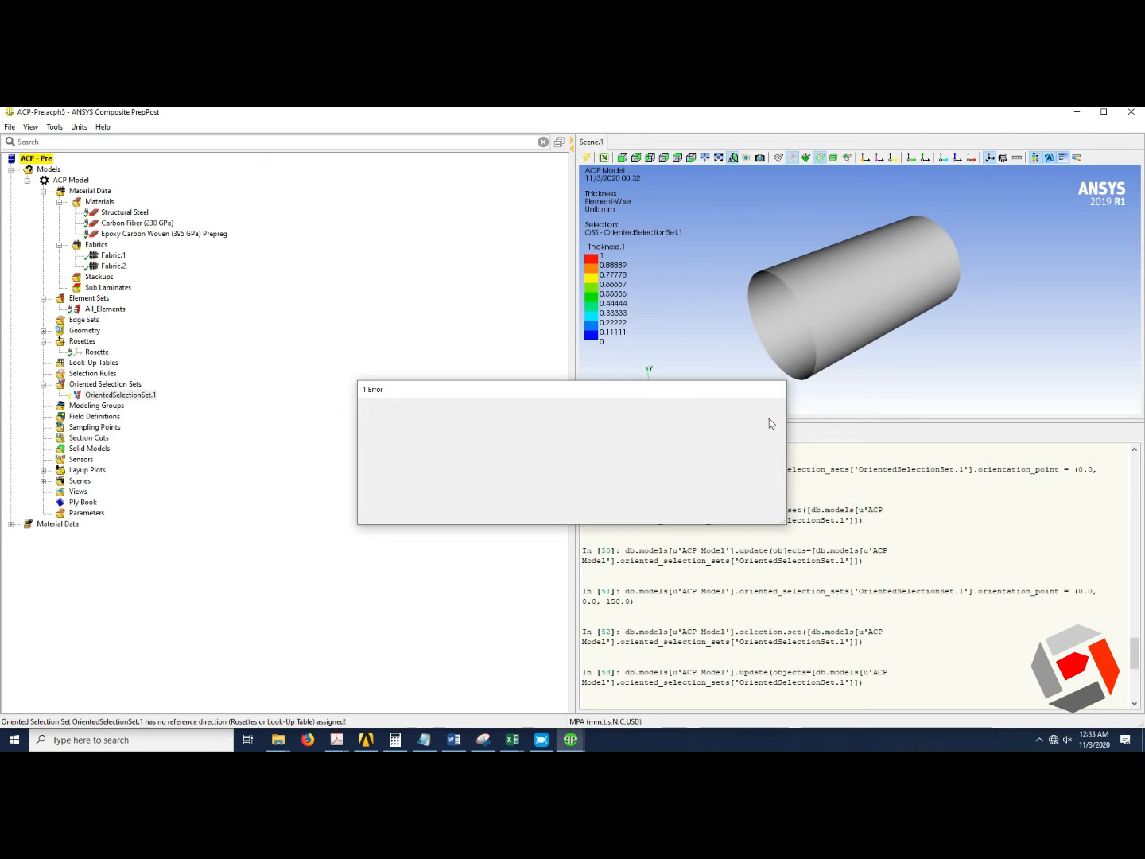
# Assign the Rosette as the oriented selection set's reference direction rosette and update the oriented selection set.
pyautogui.rightClick(140, 398)
pyautogui.click(171, 400)
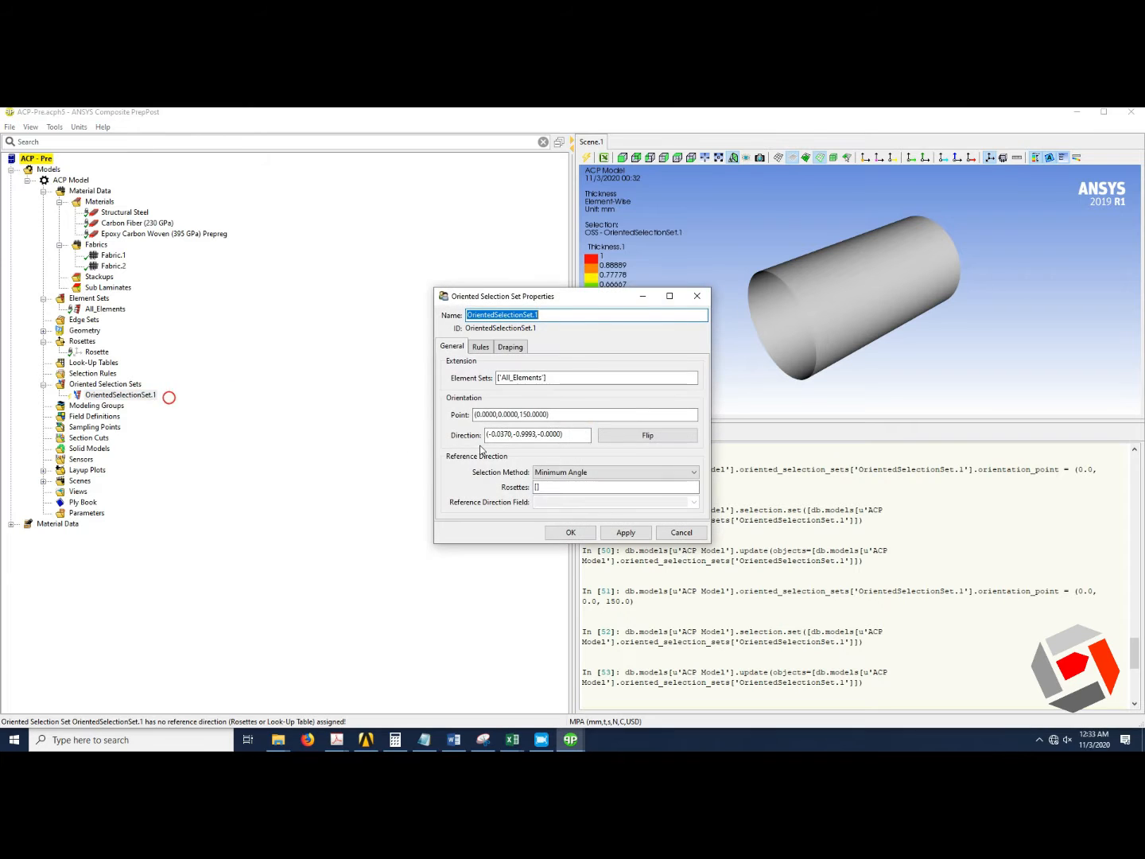
pyautogui.click(555, 485)
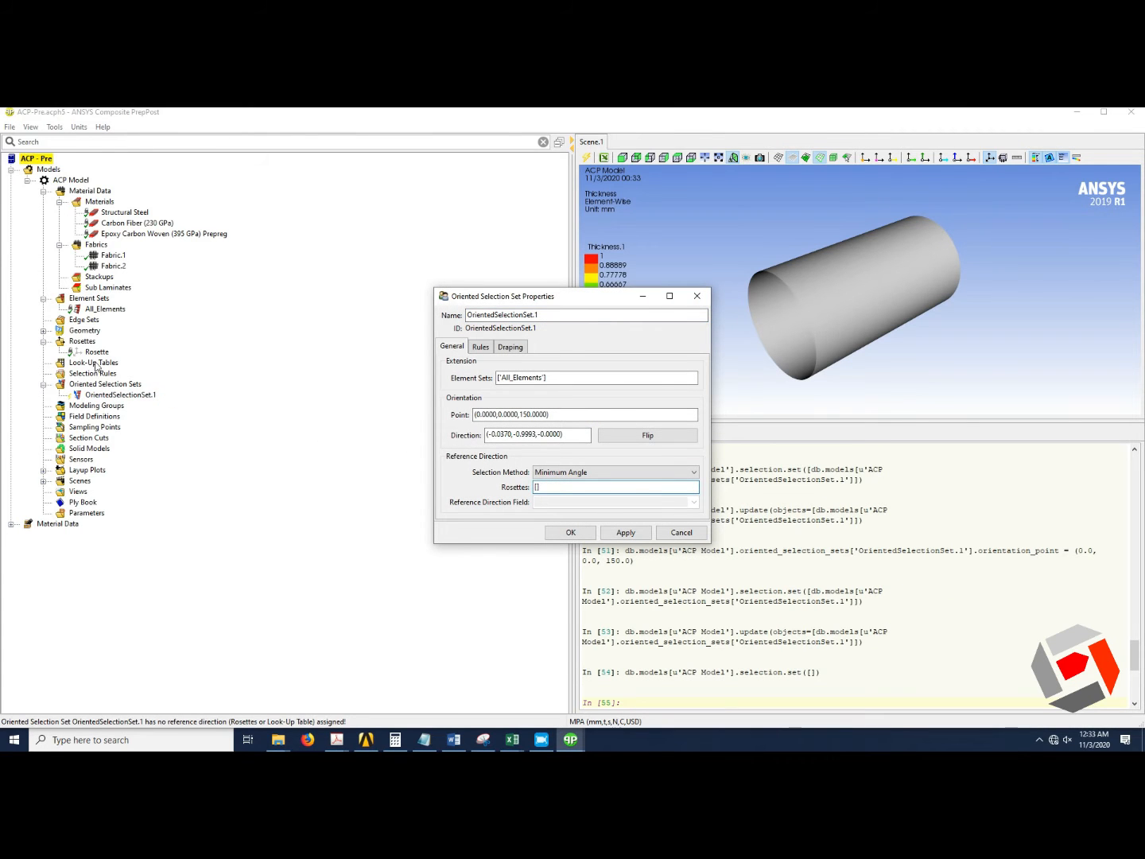
pyautogui.click(97, 351)
pyautogui.click(578, 533)
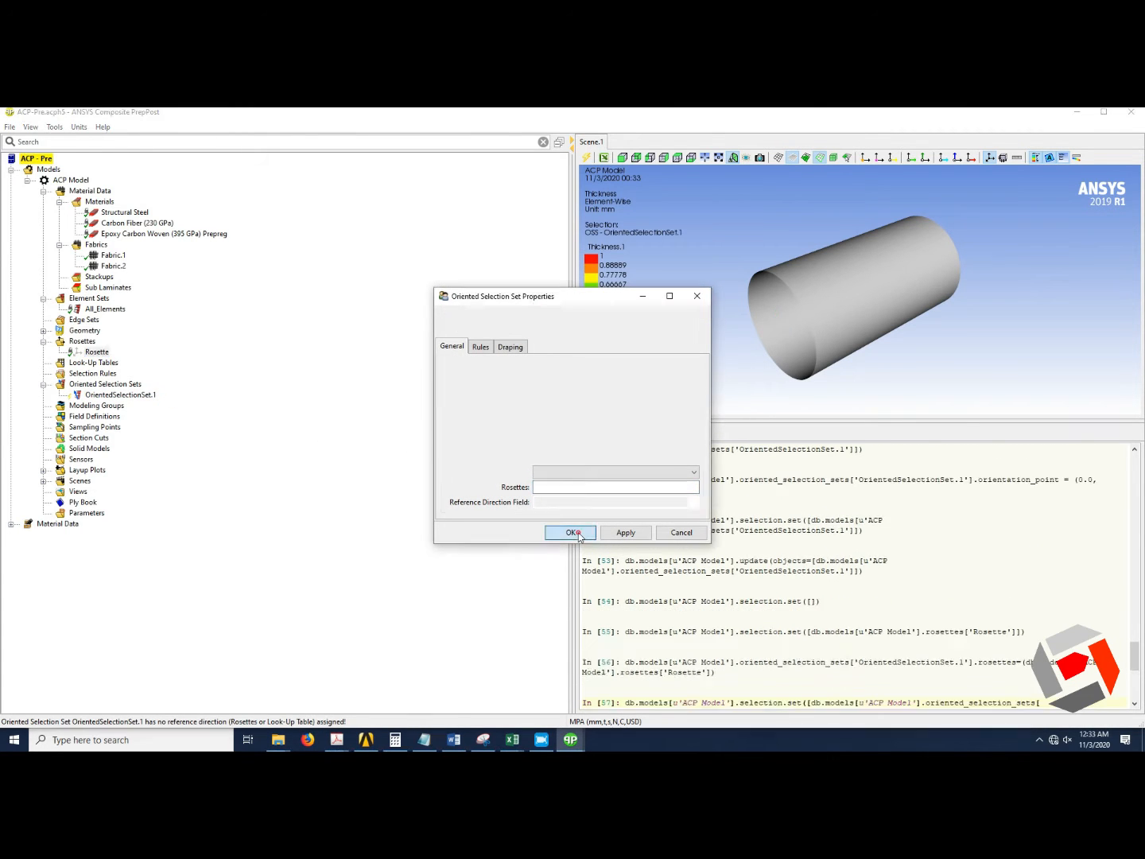
pyautogui.rightClick(126, 395)
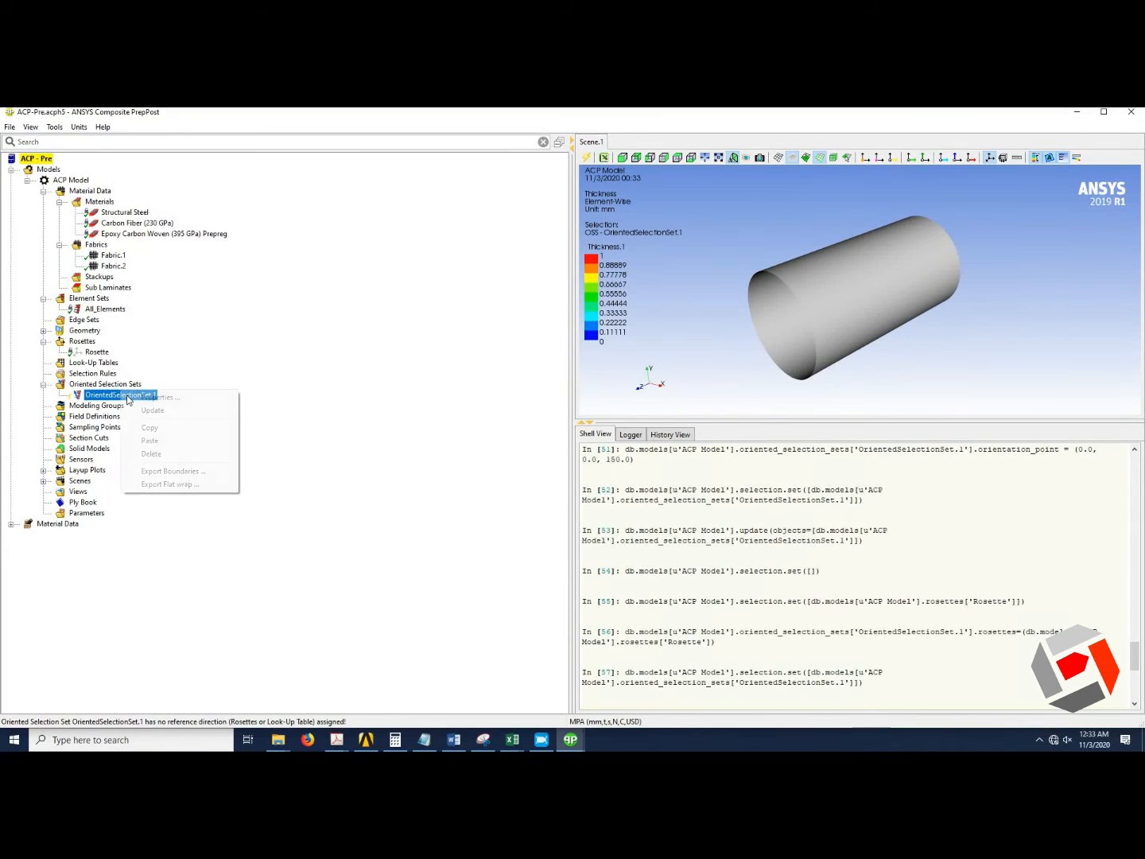
pyautogui.click(153, 409)
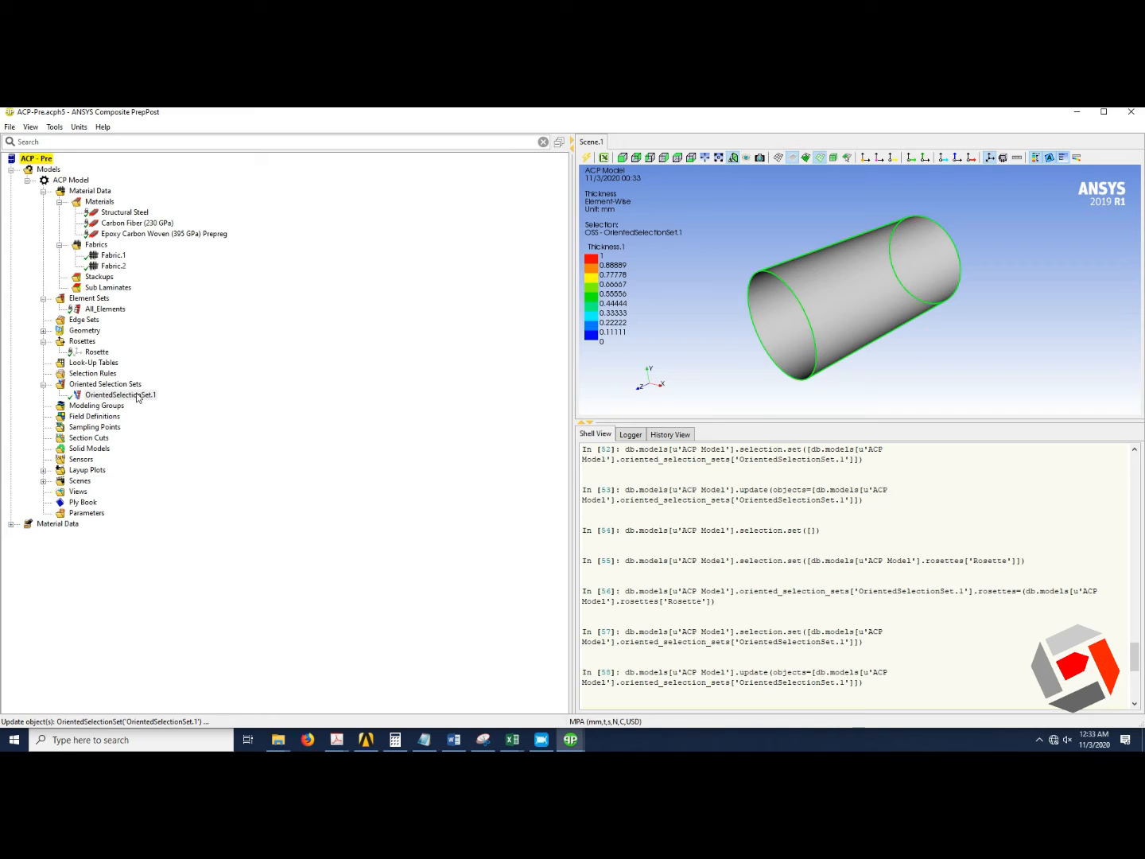
# Set the oriented selection set's orientation point to (0, 0, -75) and update it.
pyautogui.rightClick(137, 397)
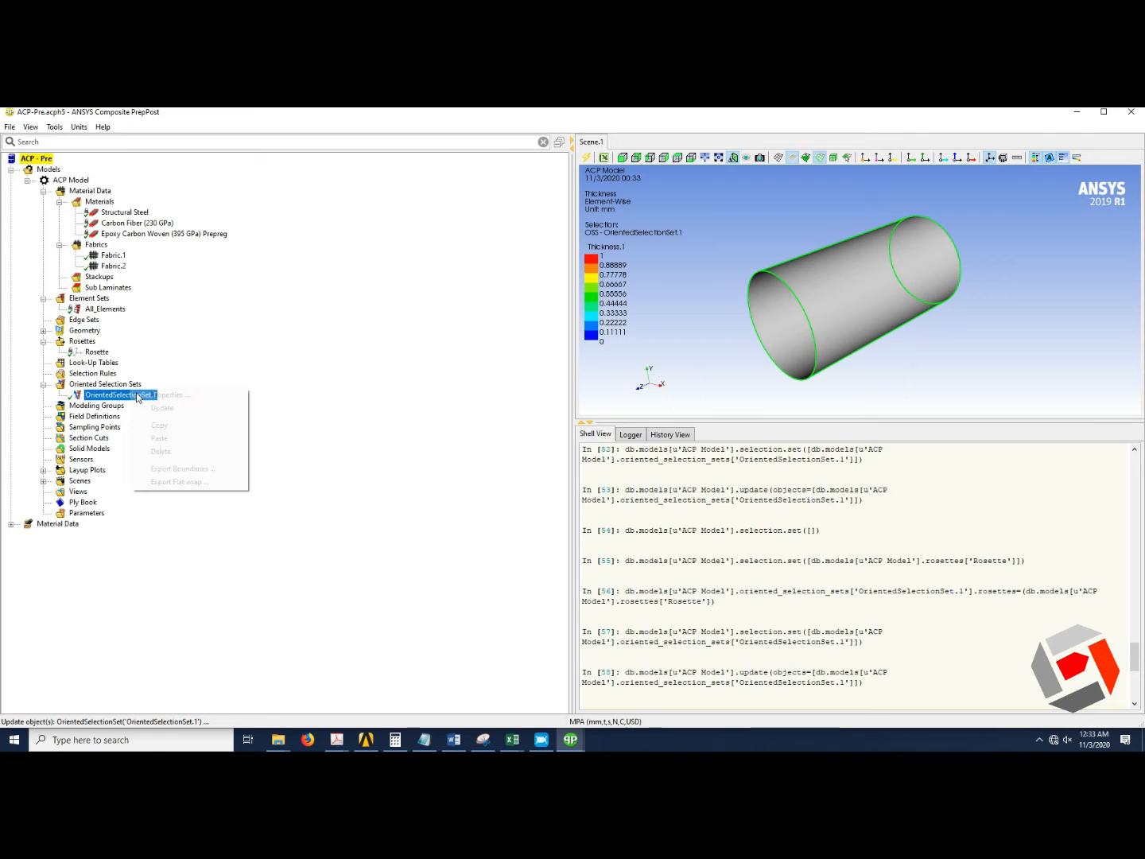
pyautogui.click(156, 398)
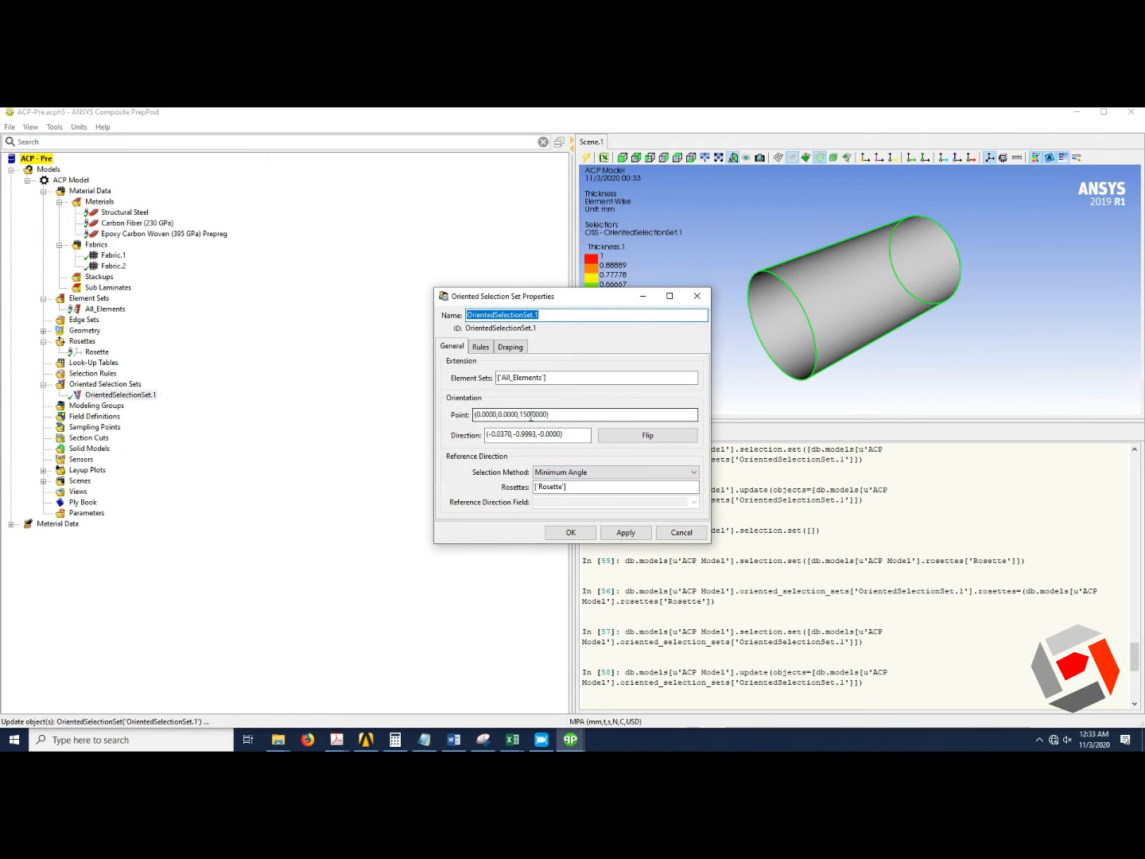
pyautogui.moveTo(532, 415); pyautogui.dragTo(523, 416)
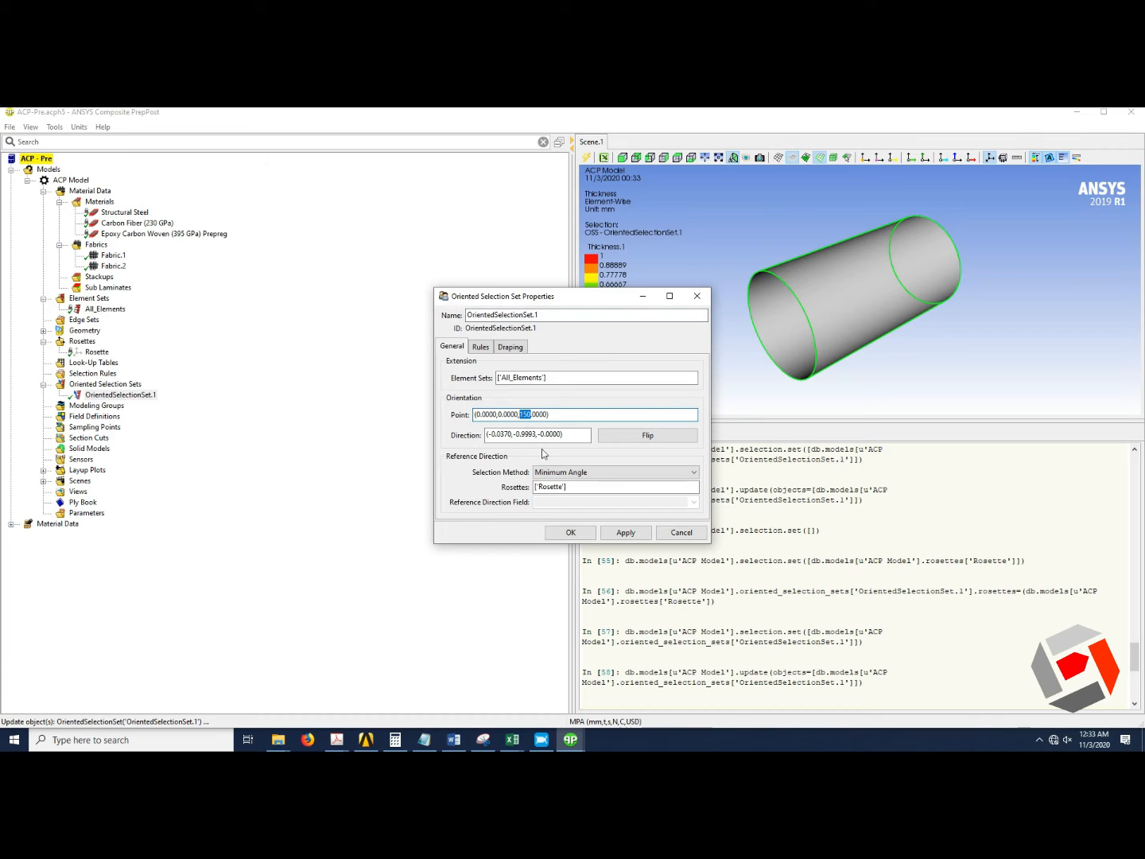
pyautogui.write('-')
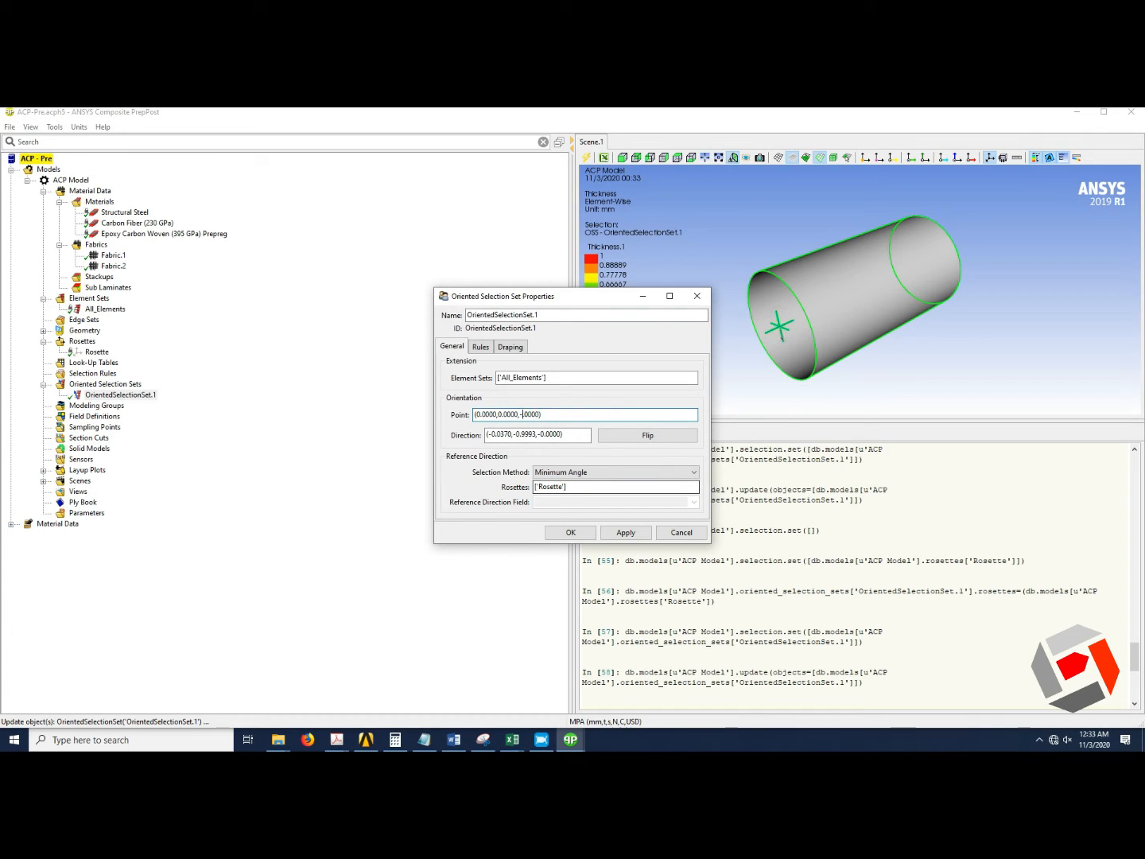
pyautogui.write('75')
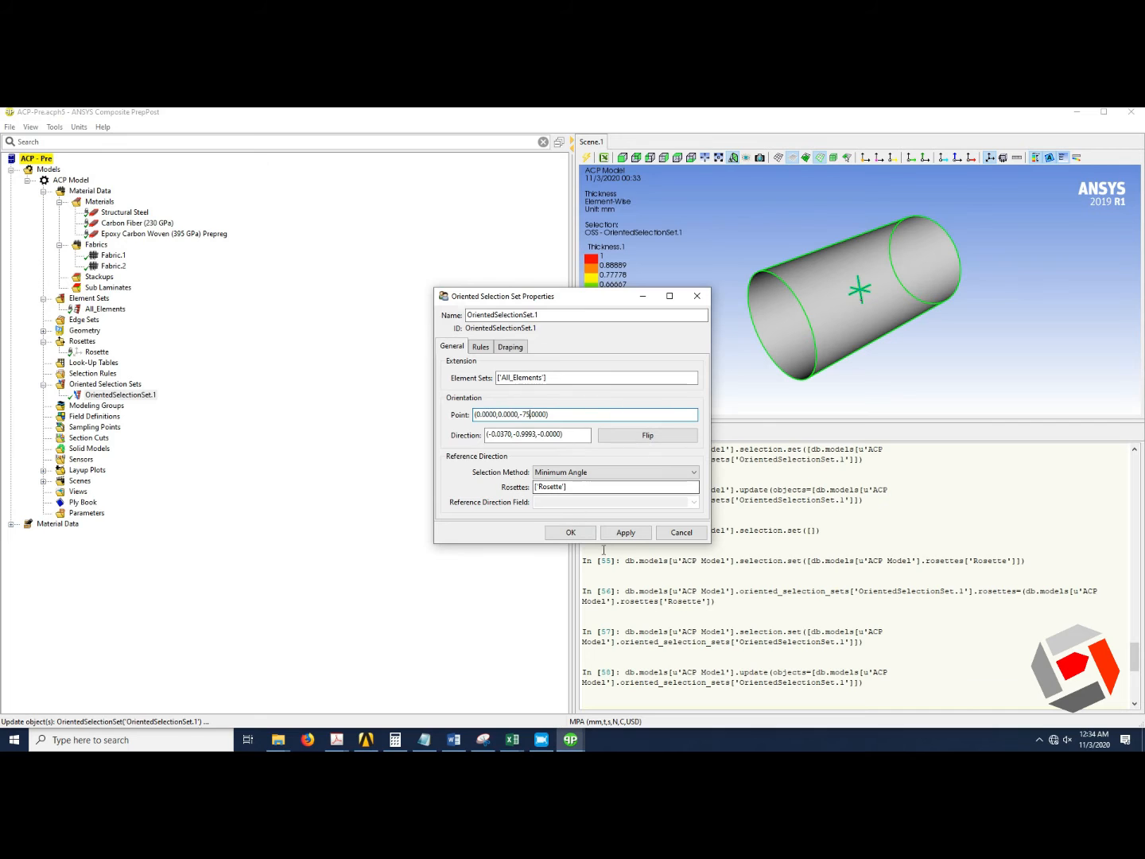
pyautogui.click(571, 533)
pyautogui.rightClick(97, 394)
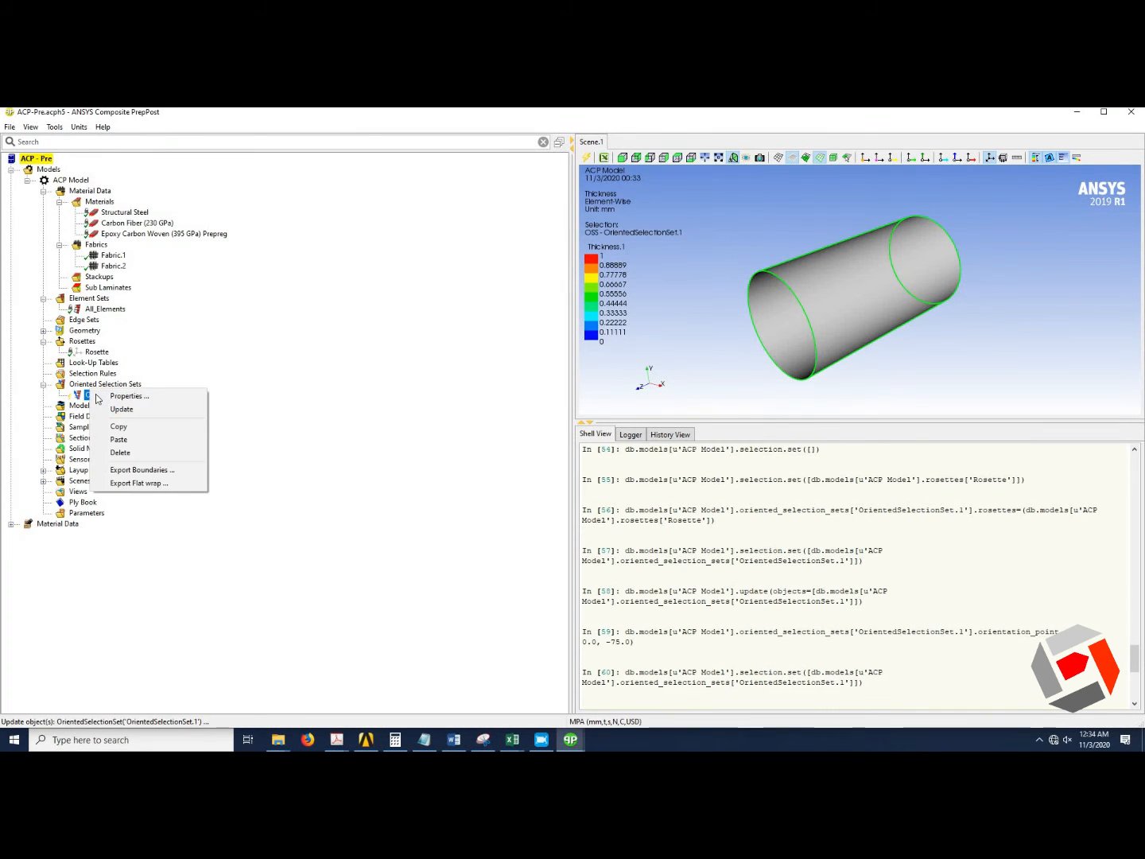
pyautogui.click(148, 409)
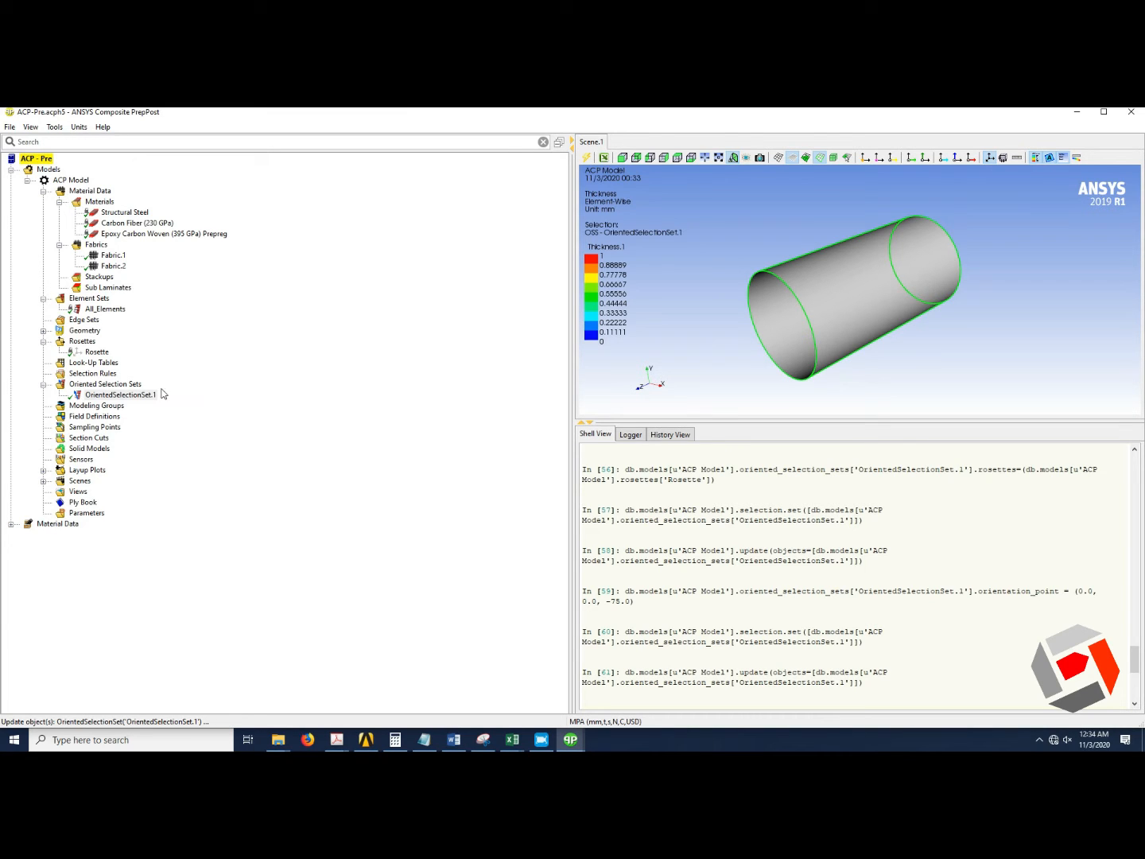
# Create a new modeling group under Modeling Groups with its default name.
pyautogui.click(119, 406)
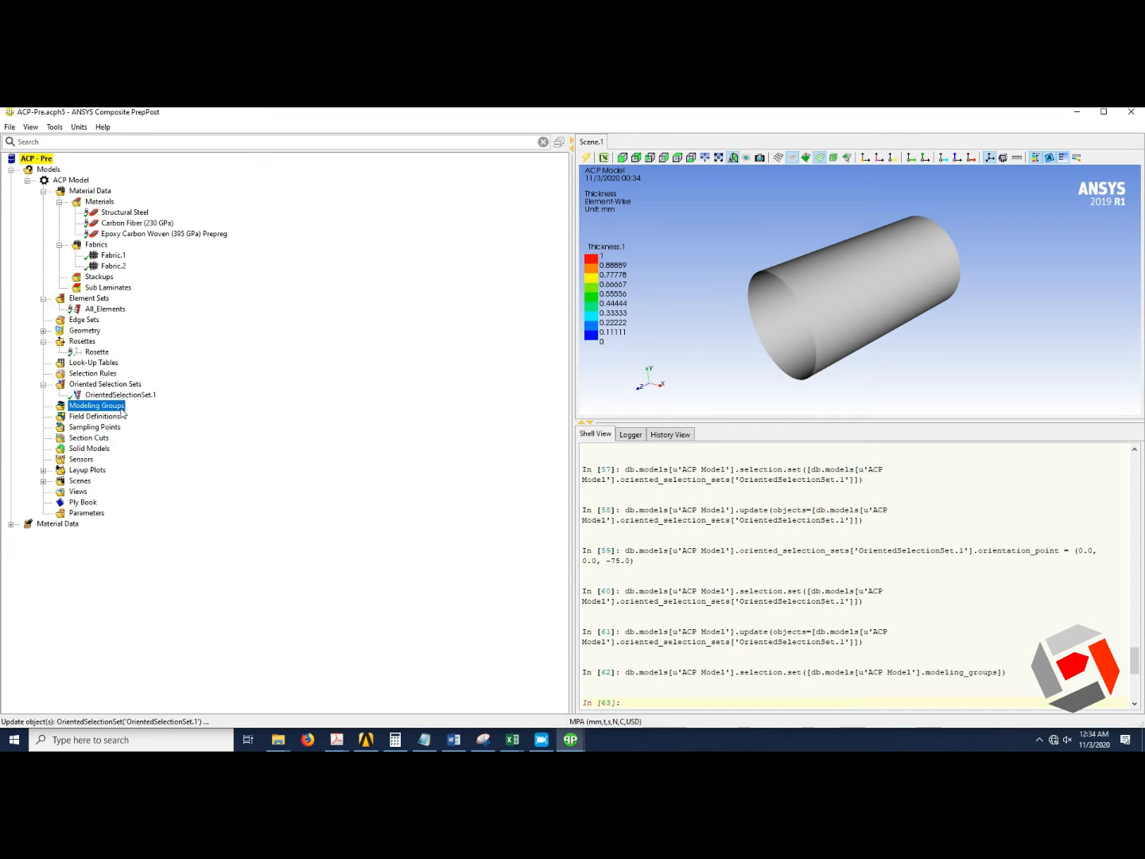
pyautogui.rightClick(122, 411)
pyautogui.click(145, 412)
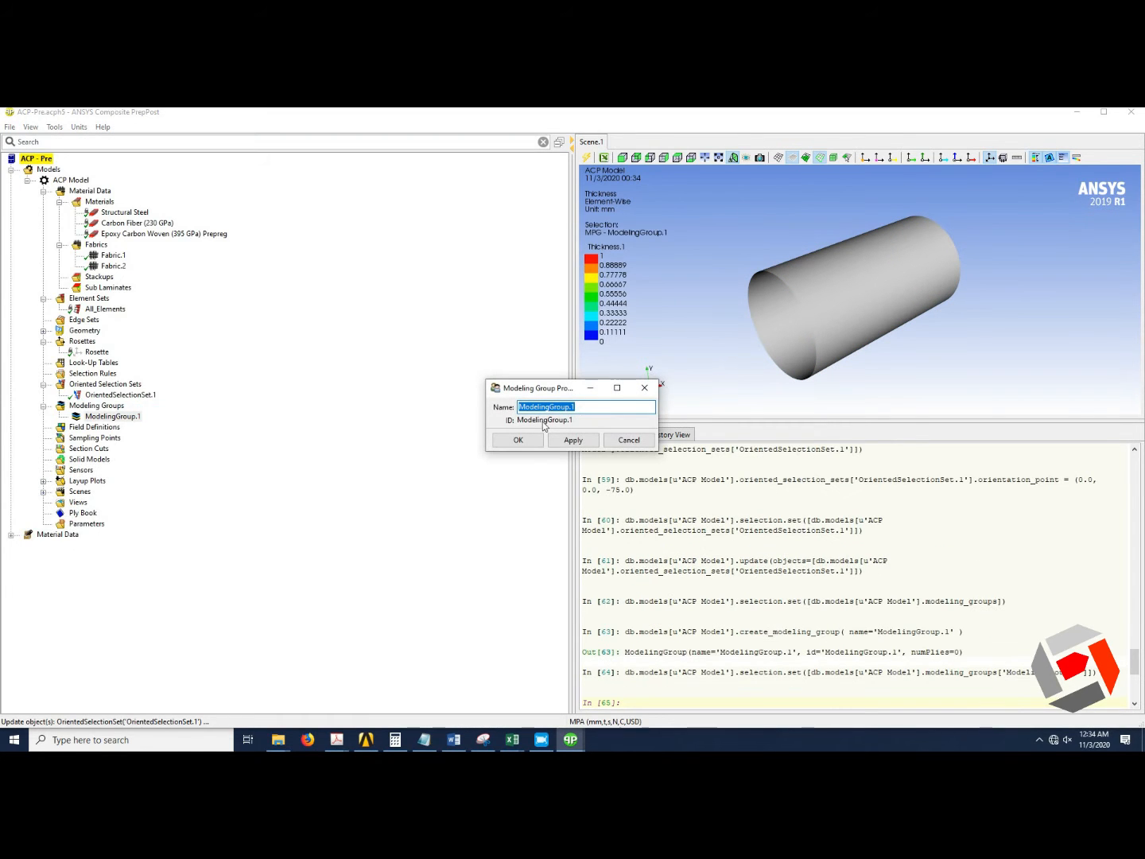
pyautogui.click(521, 441)
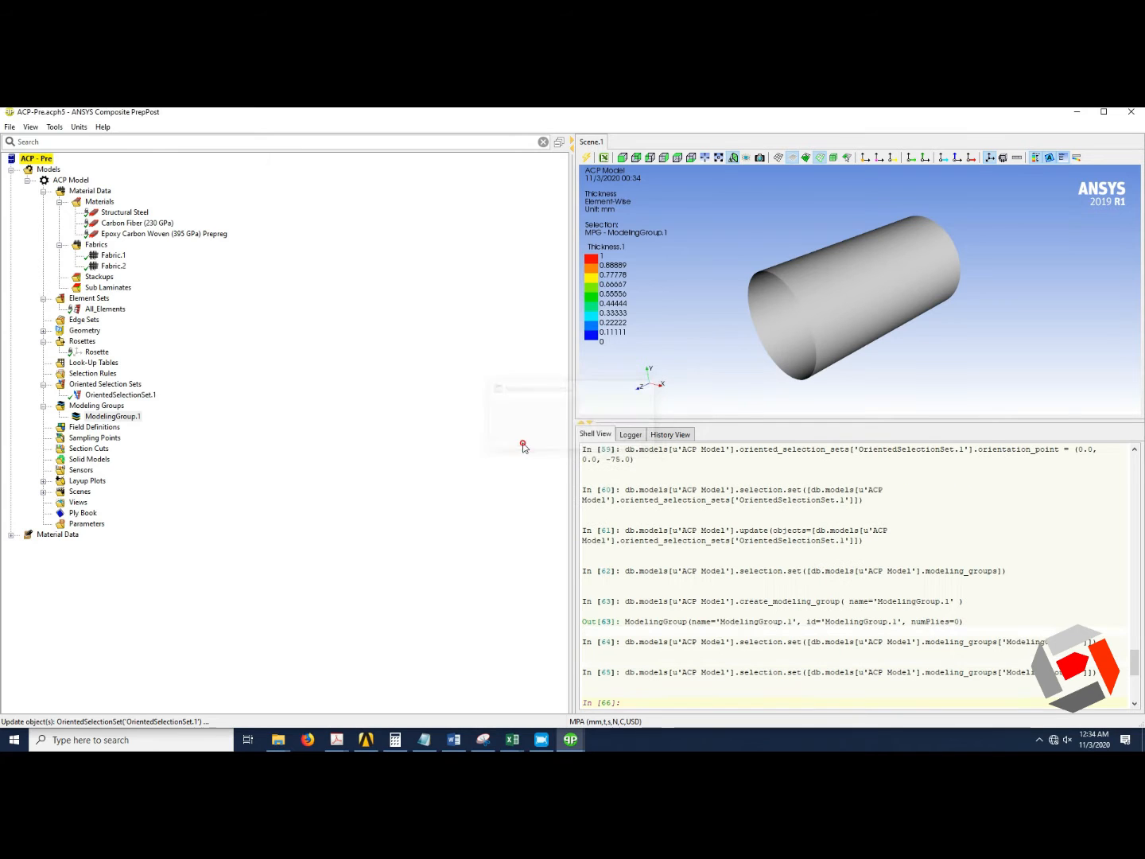
# Create a modeling ply in ModelingGroup.1 using OrientedSelectionSet.1 with Fabric.1 as ply material.
pyautogui.rightClick(131, 420)
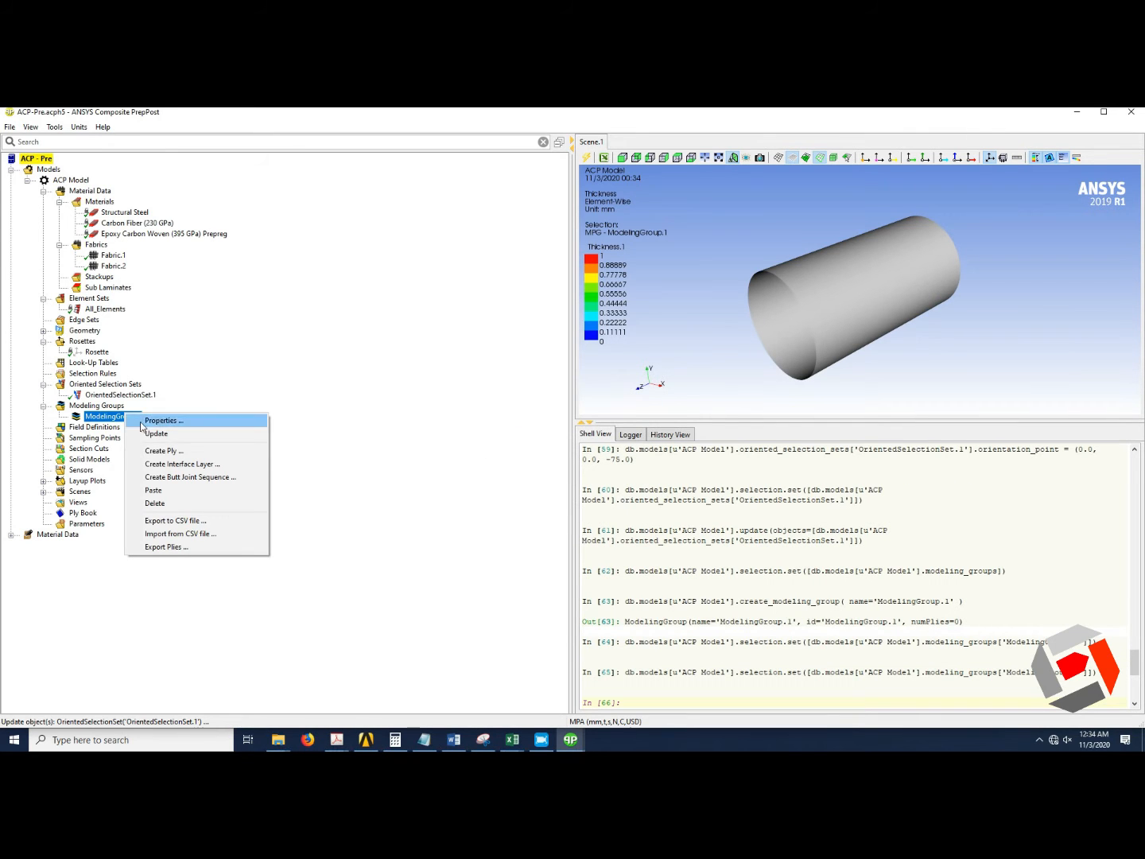
pyautogui.click(223, 452)
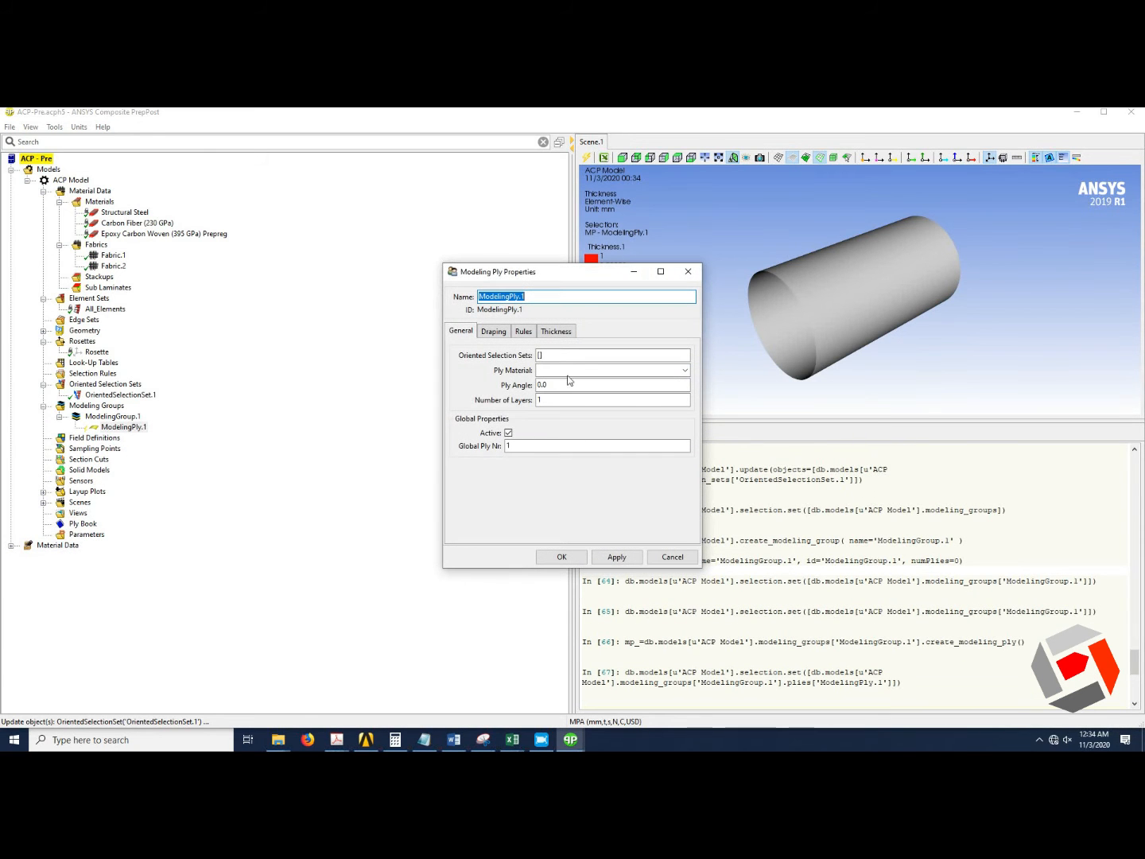
pyautogui.click(552, 355)
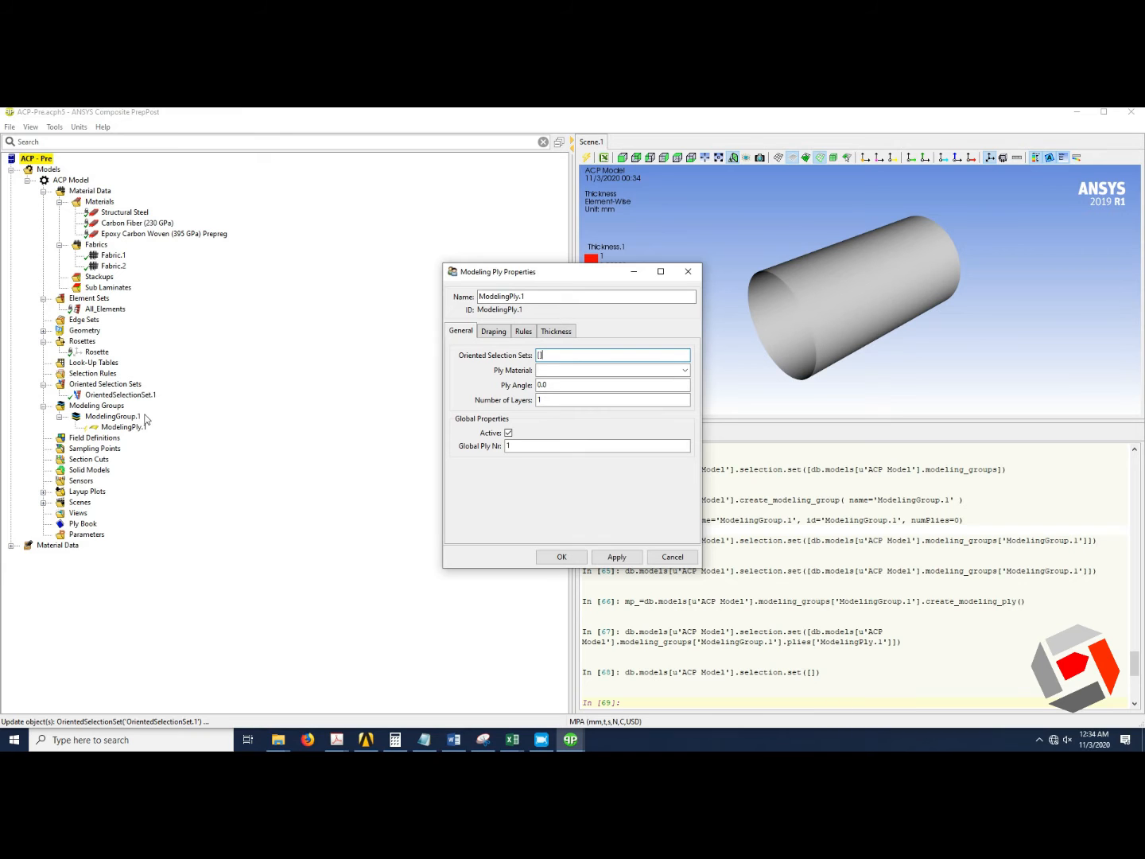
pyautogui.click(127, 396)
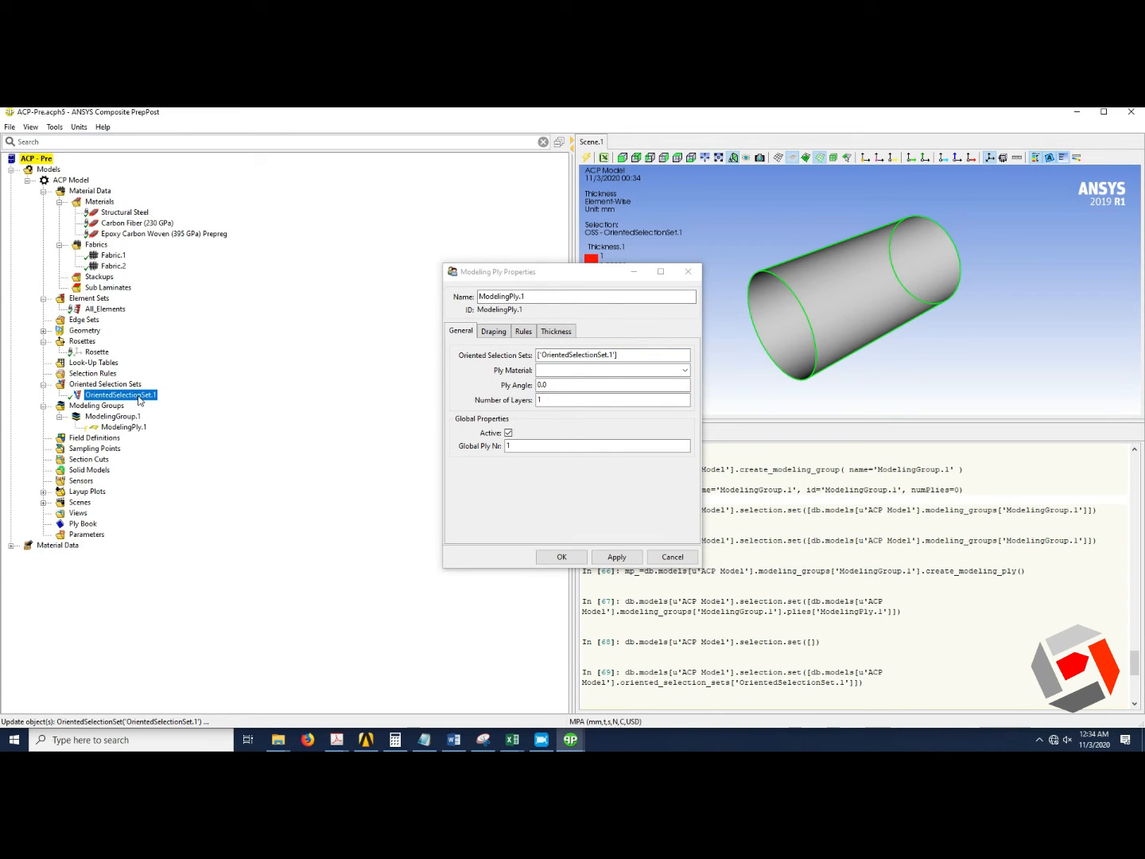
pyautogui.click(683, 370)
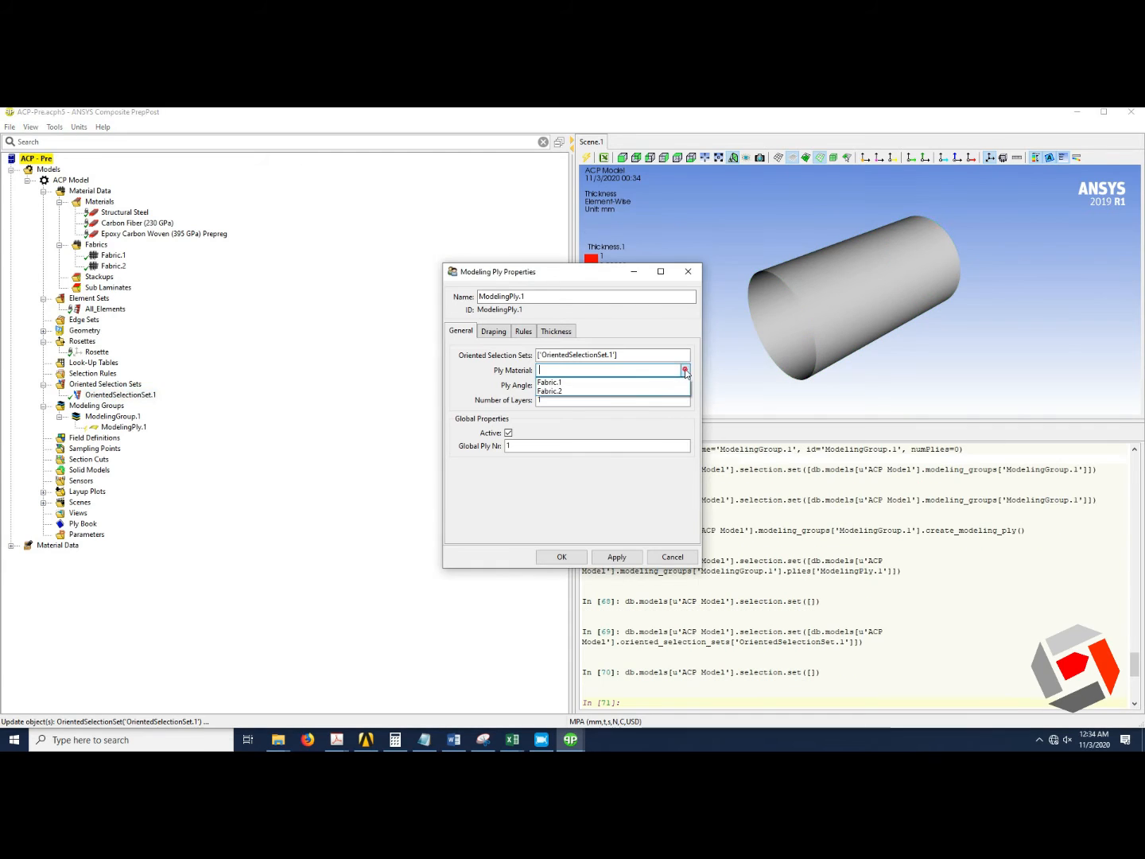
pyautogui.click(619, 384)
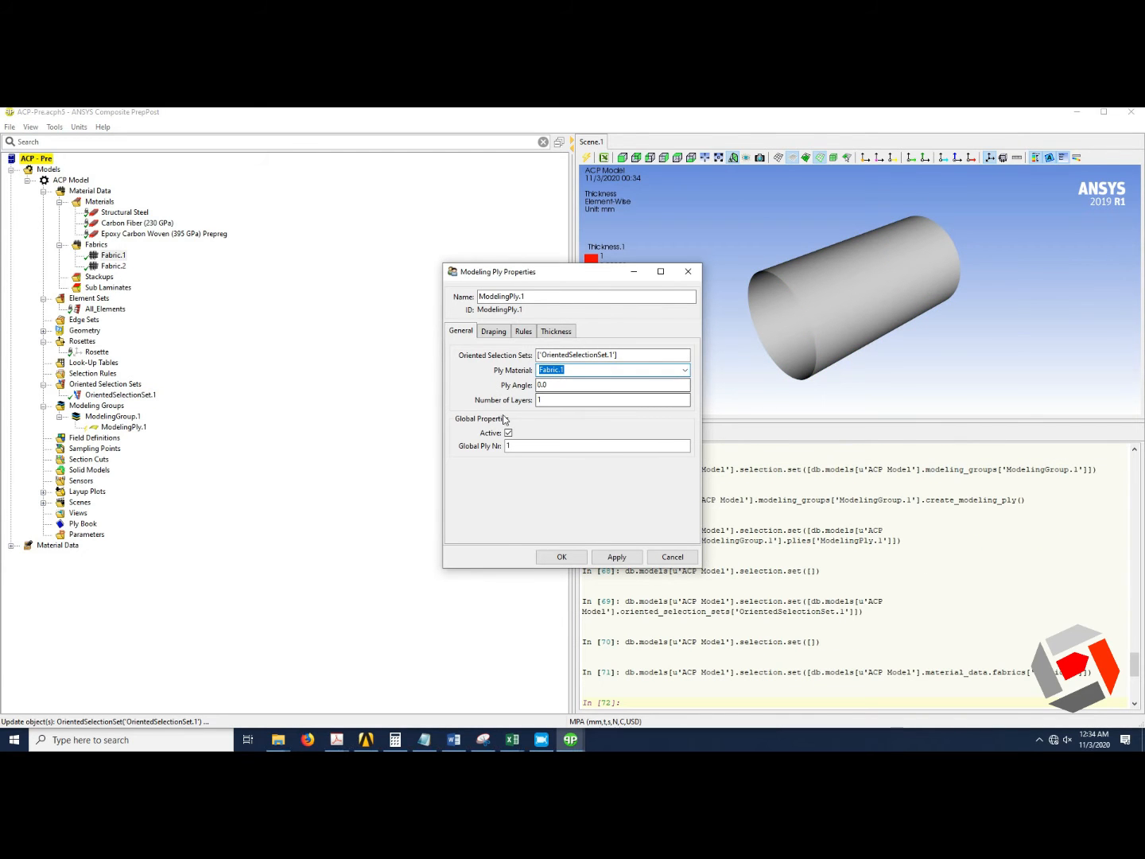
pyautogui.click(562, 557)
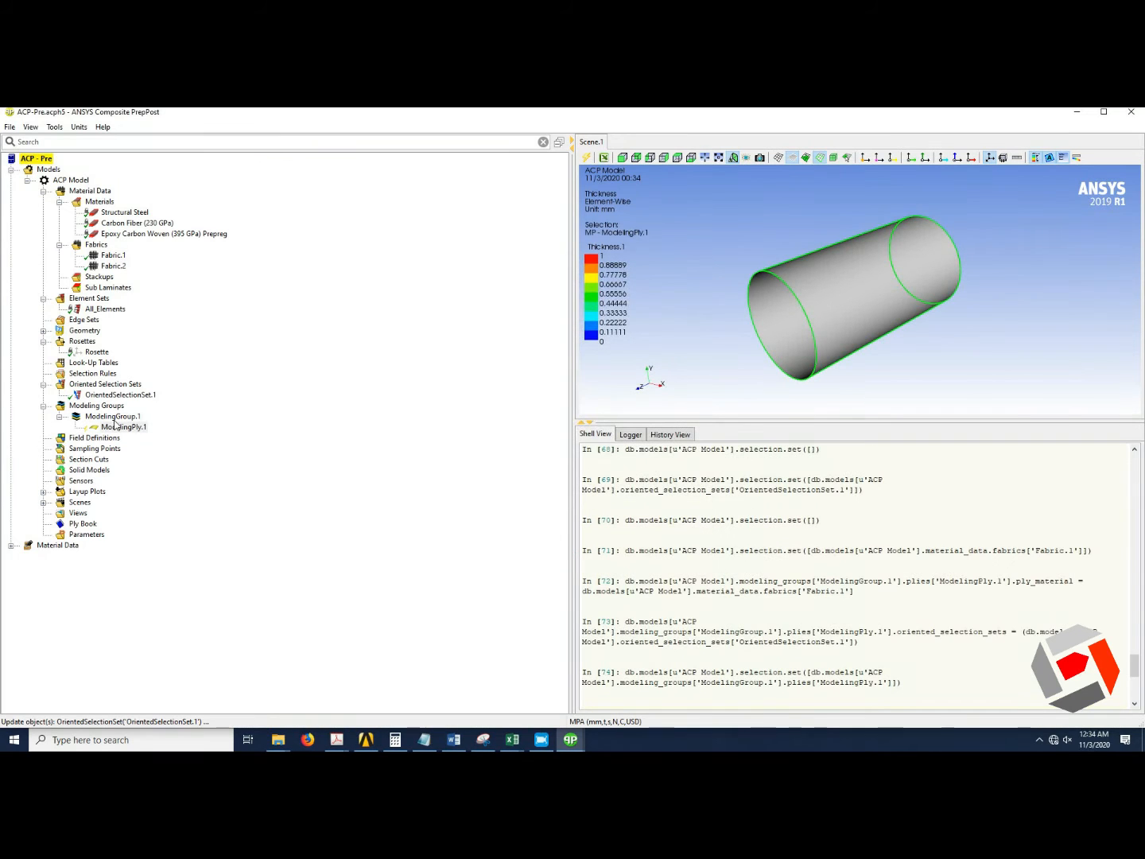
# Create a second modeling ply in ModelingGroup.1 assigned to OrientedSelectionSet.1.
pyautogui.rightClick(115, 422)
pyautogui.click(169, 449)
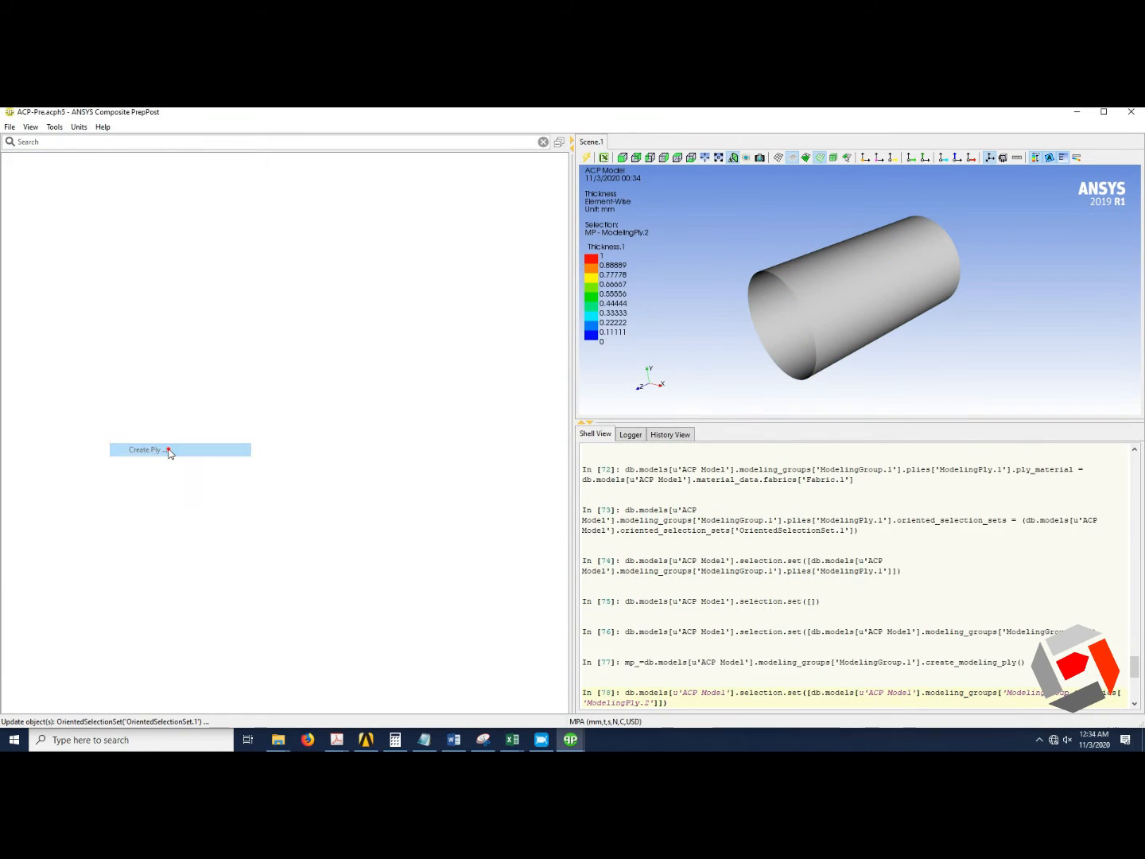
pyautogui.click(547, 355)
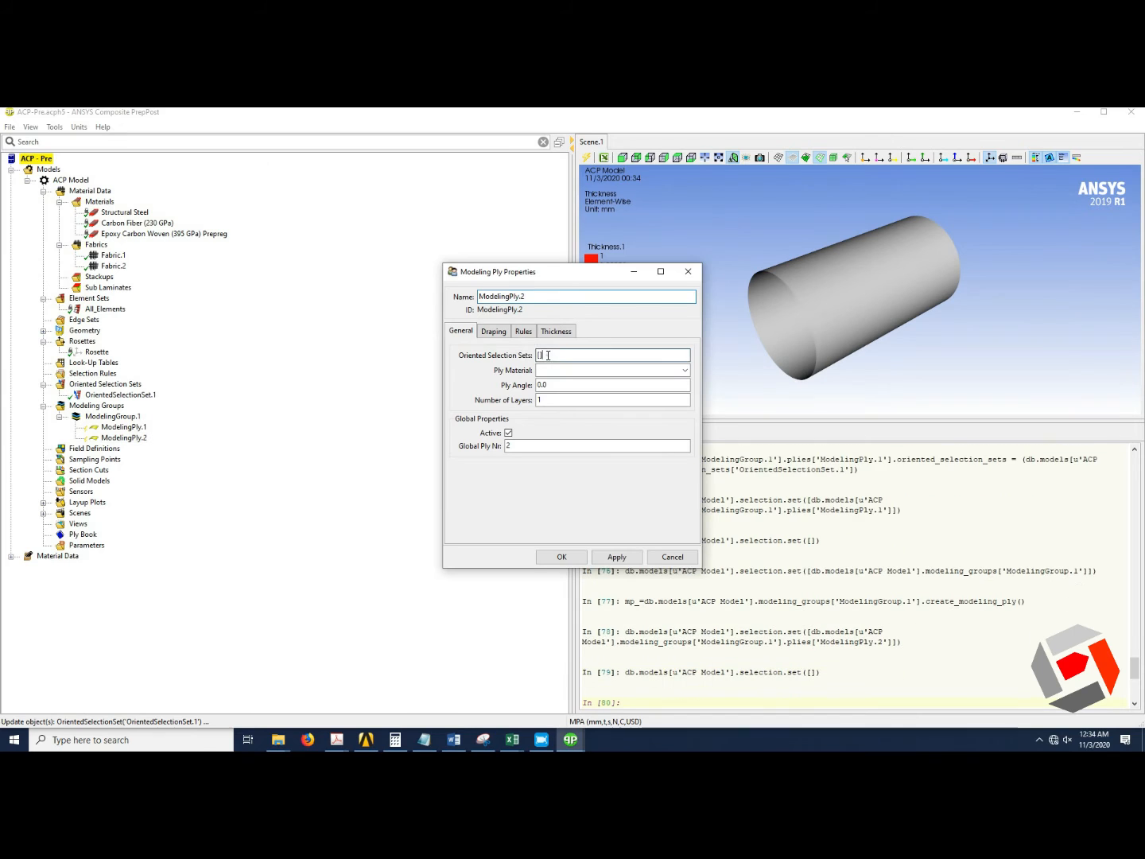
pyautogui.click(100, 396)
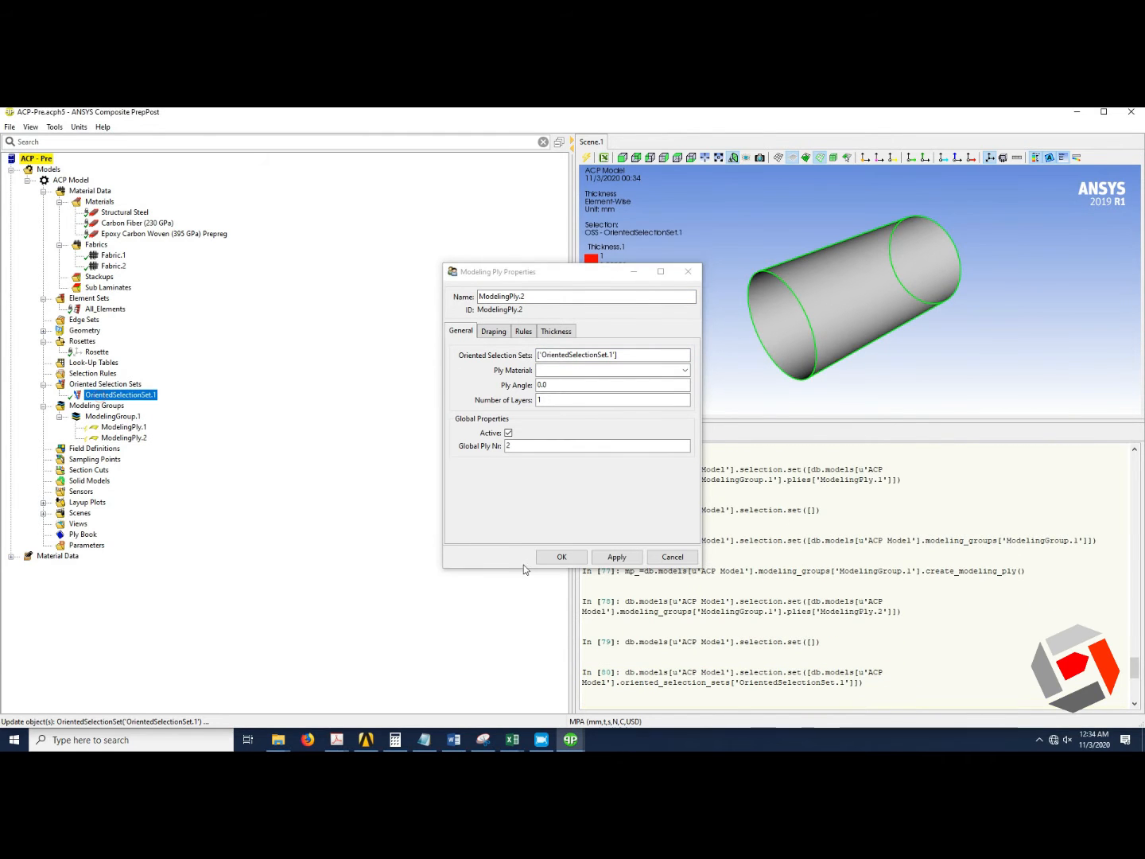
pyautogui.click(560, 557)
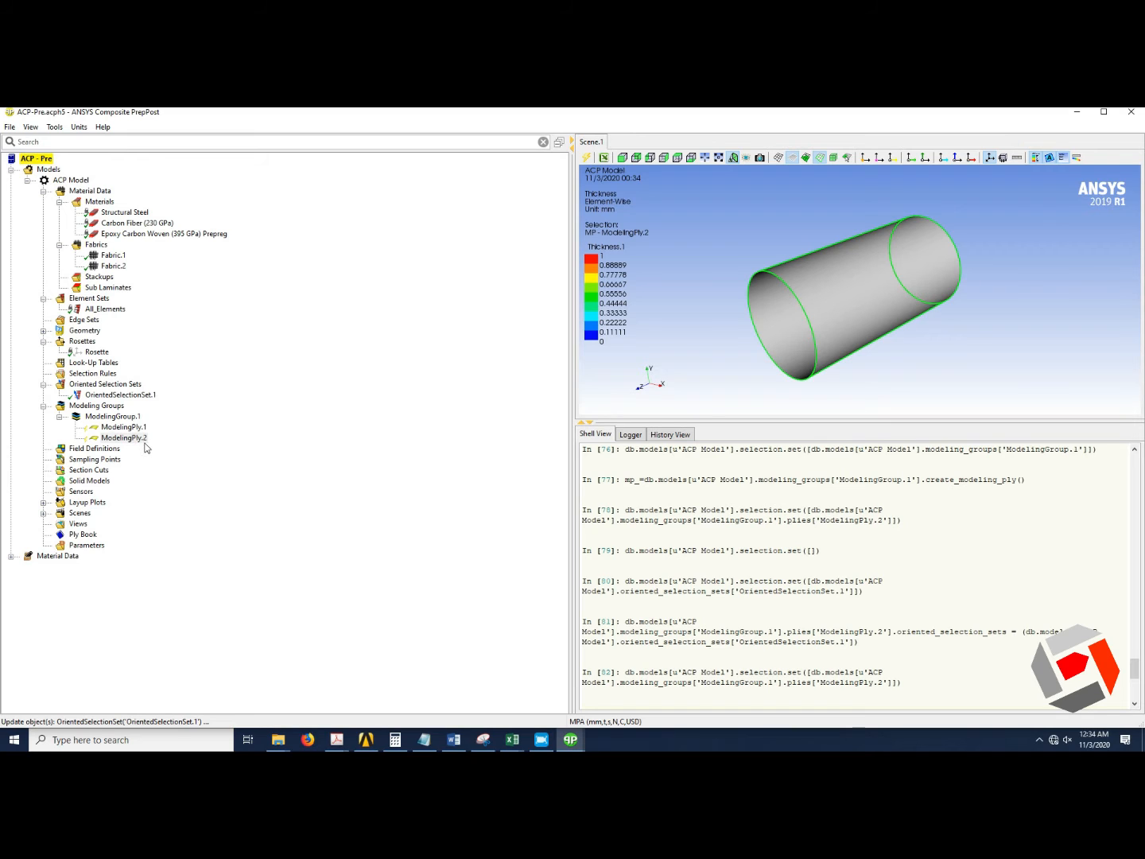
# Set the second modeling ply's ply material to Fabric.2.
pyautogui.rightClick(136, 441)
pyautogui.click(163, 444)
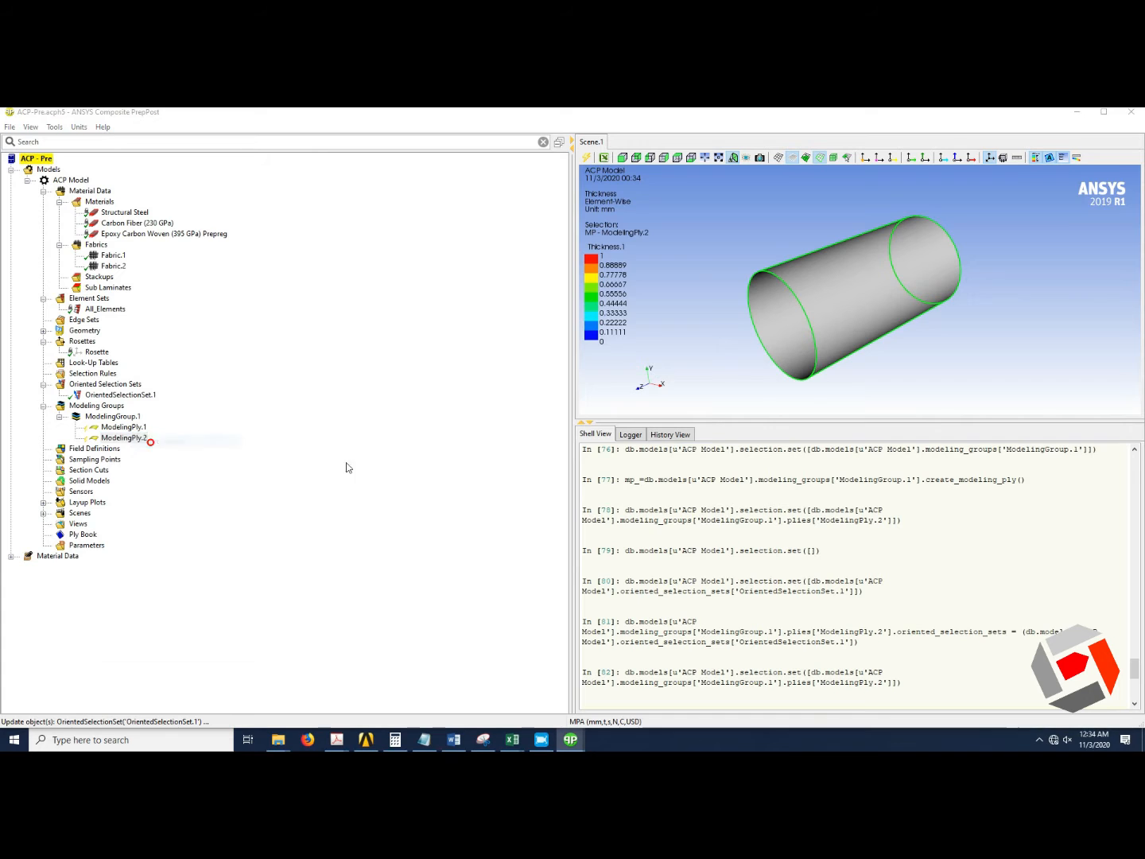
pyautogui.click(551, 371)
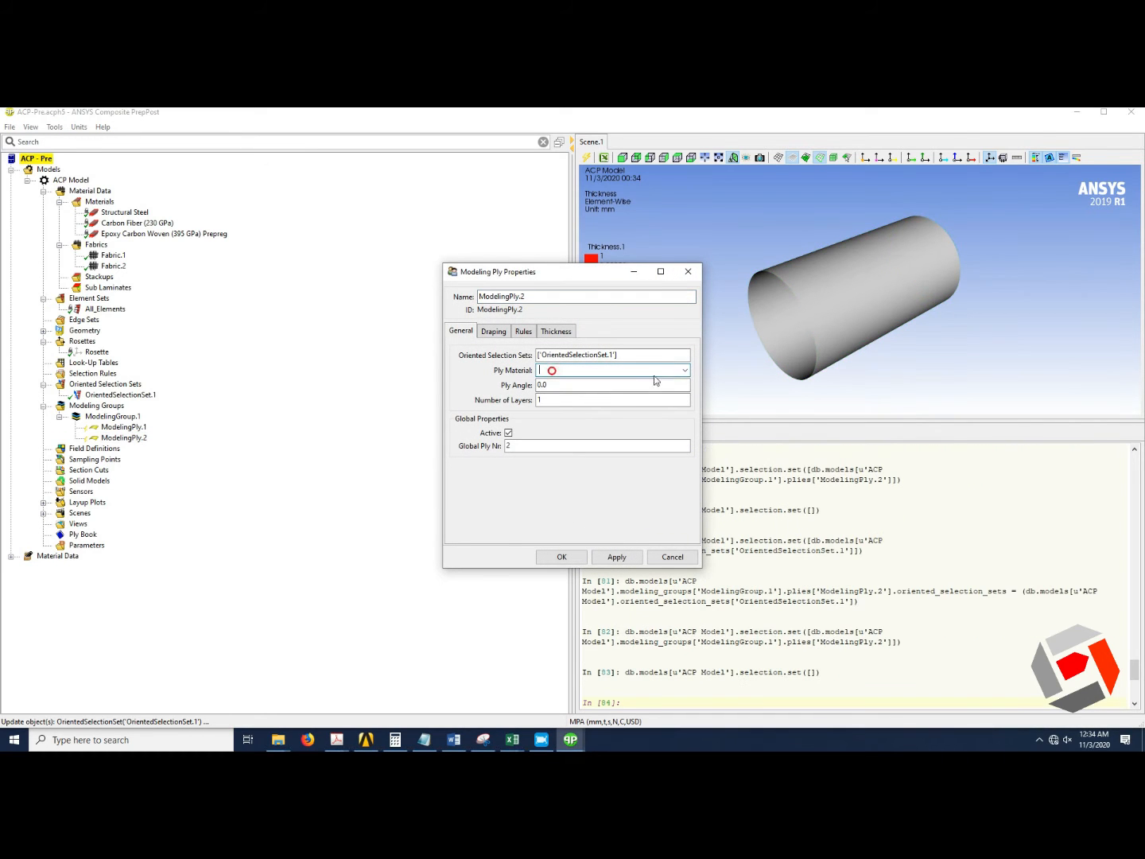
pyautogui.click(684, 370)
pyautogui.click(585, 391)
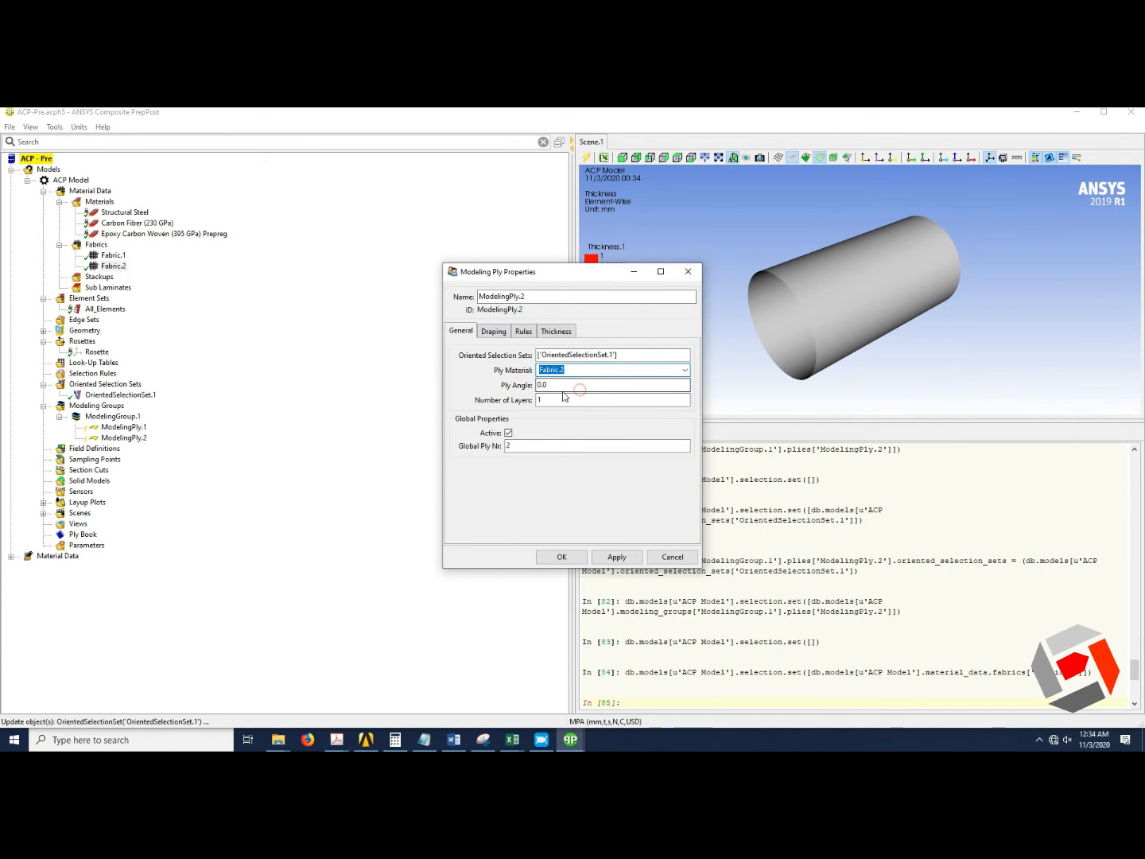
pyautogui.click(549, 558)
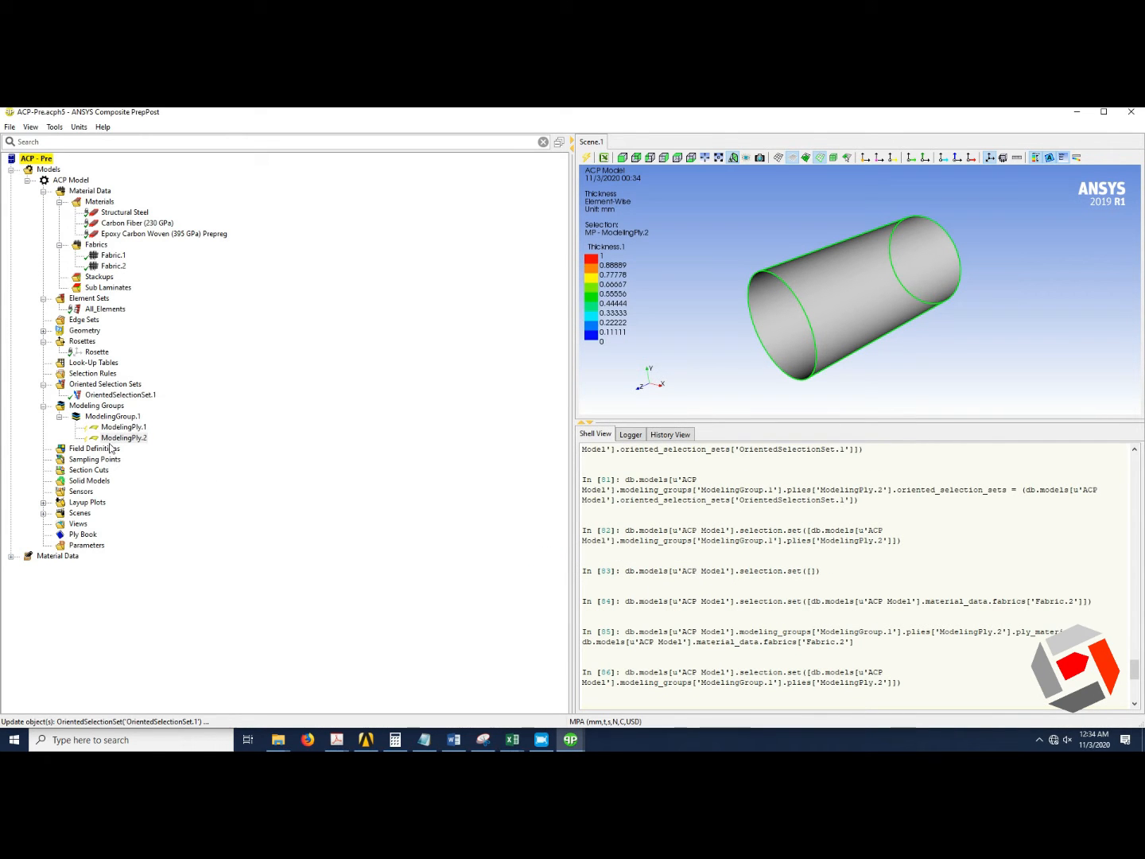
# Create a third modeling ply using OrientedSelectionSet.1 with Fabric.1 as ply material.
pyautogui.rightClick(111, 416)
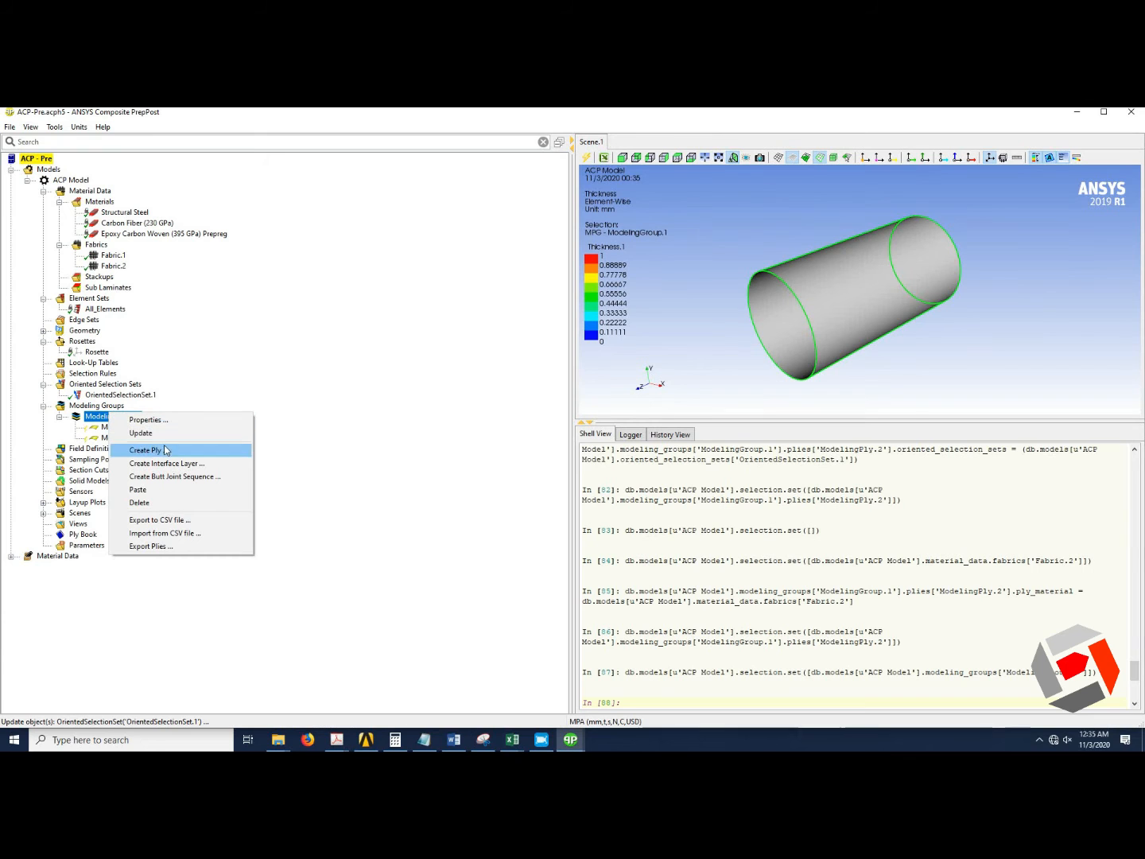
pyautogui.click(182, 451)
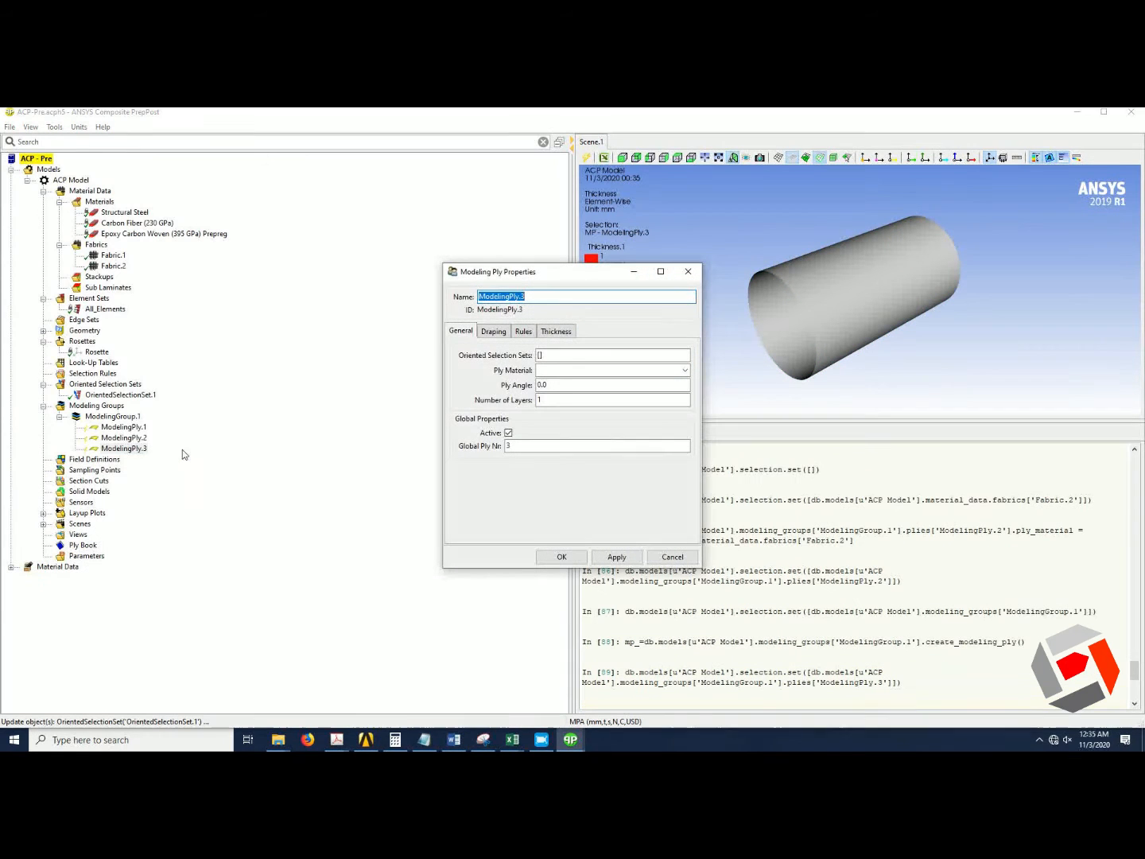
pyautogui.click(546, 355)
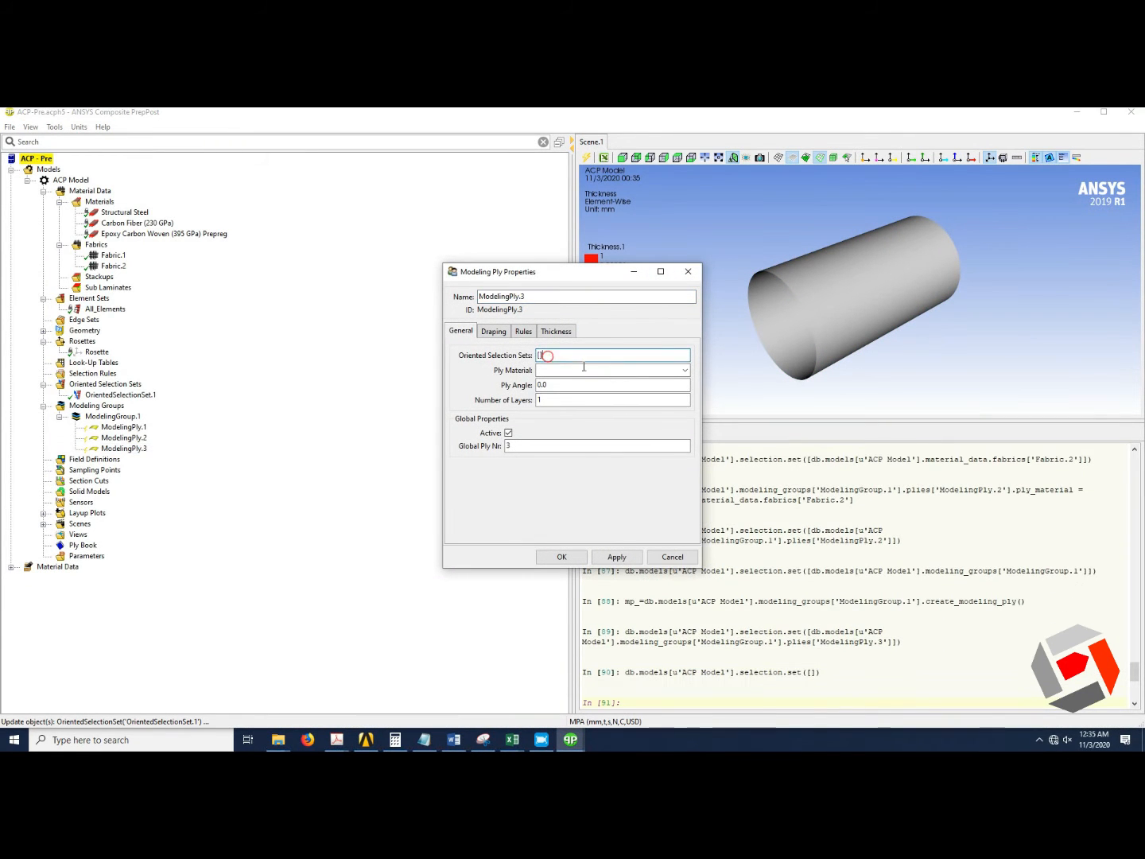
pyautogui.click(120, 394)
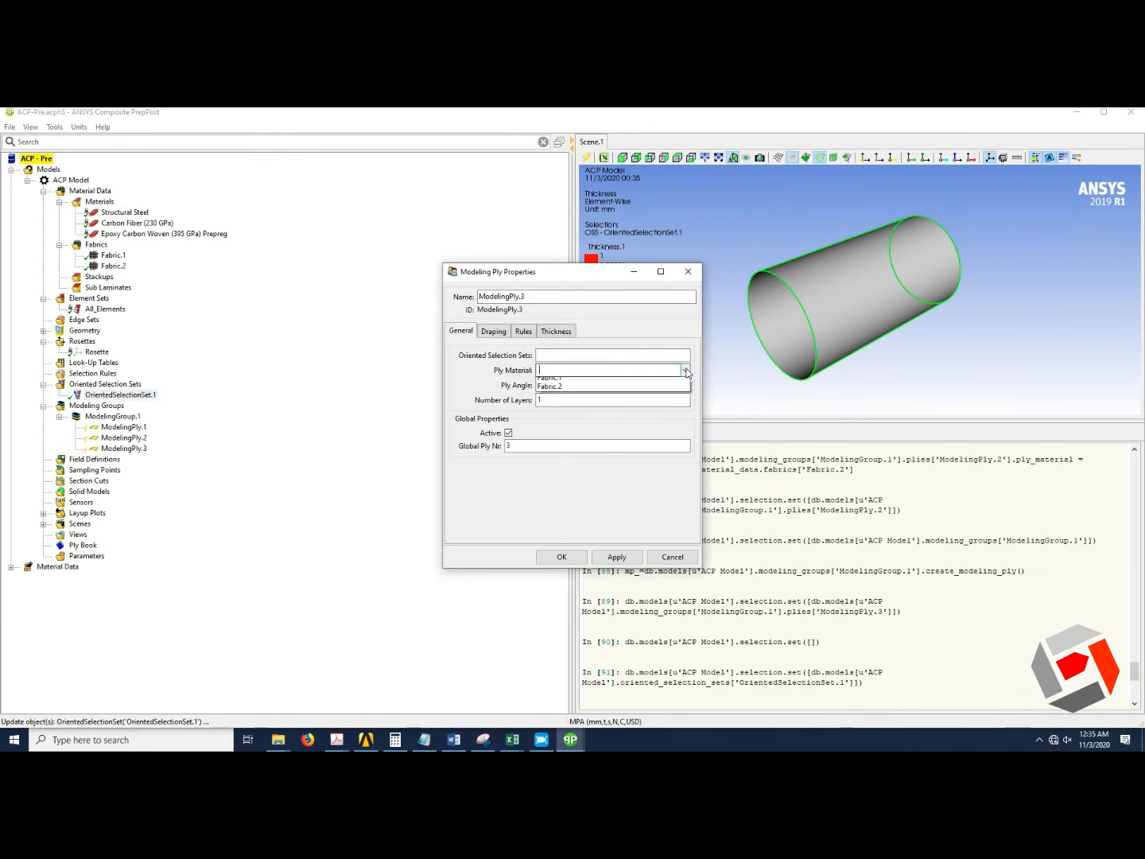
pyautogui.click(604, 370)
pyautogui.click(592, 379)
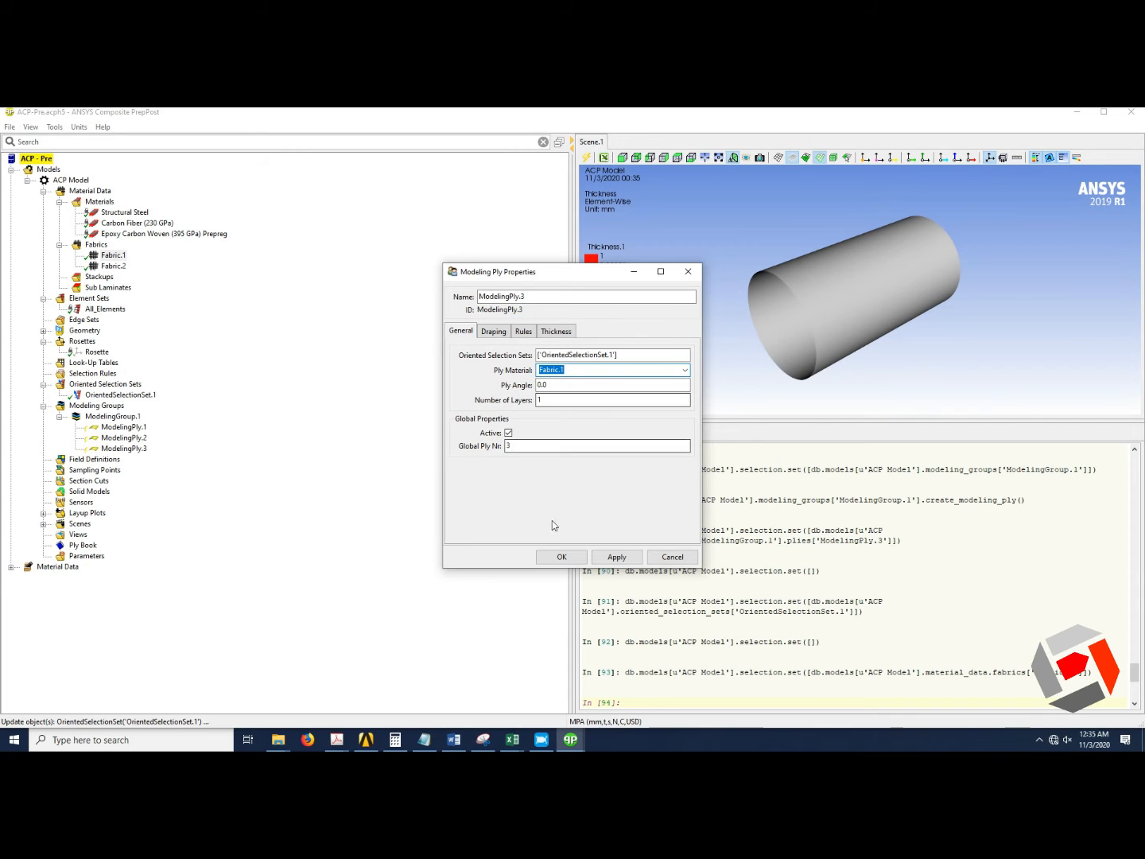
pyautogui.click(567, 559)
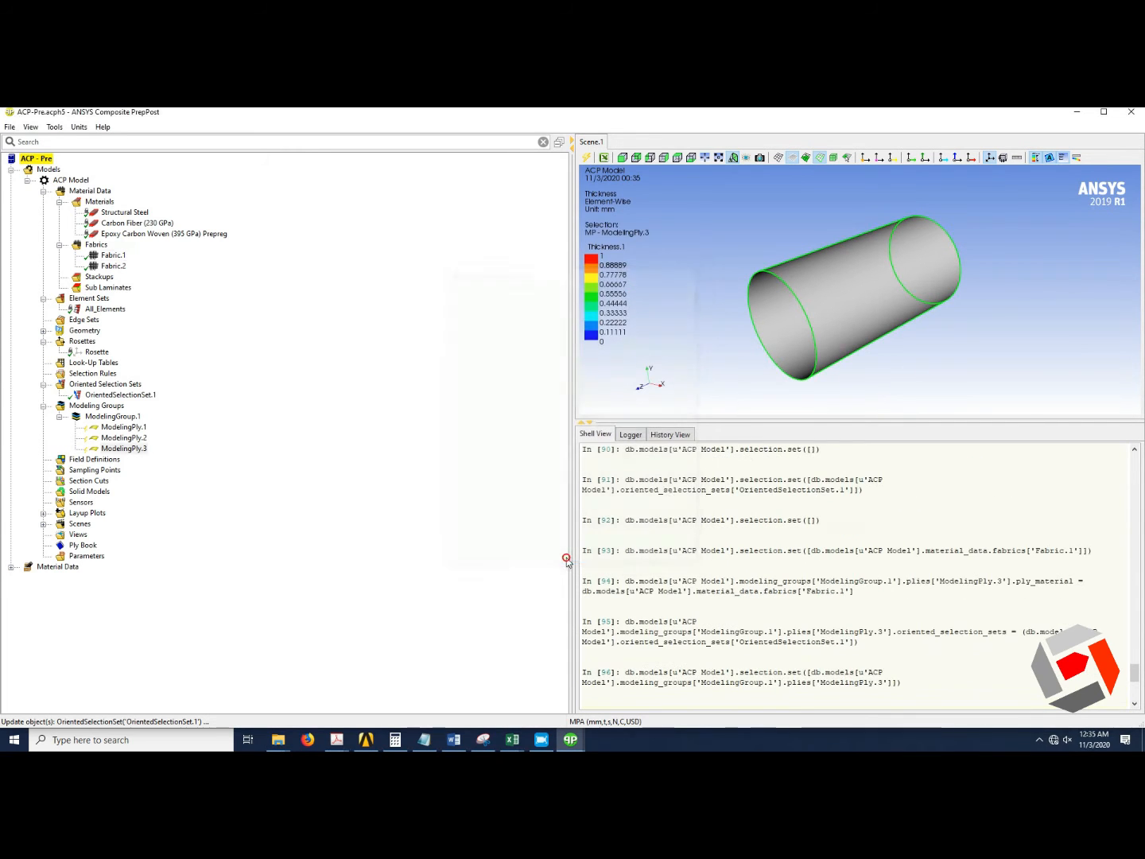
# Update ModelingGroup.1 and then the third modeling ply.
pyautogui.rightClick(111, 415)
pyautogui.click(133, 430)
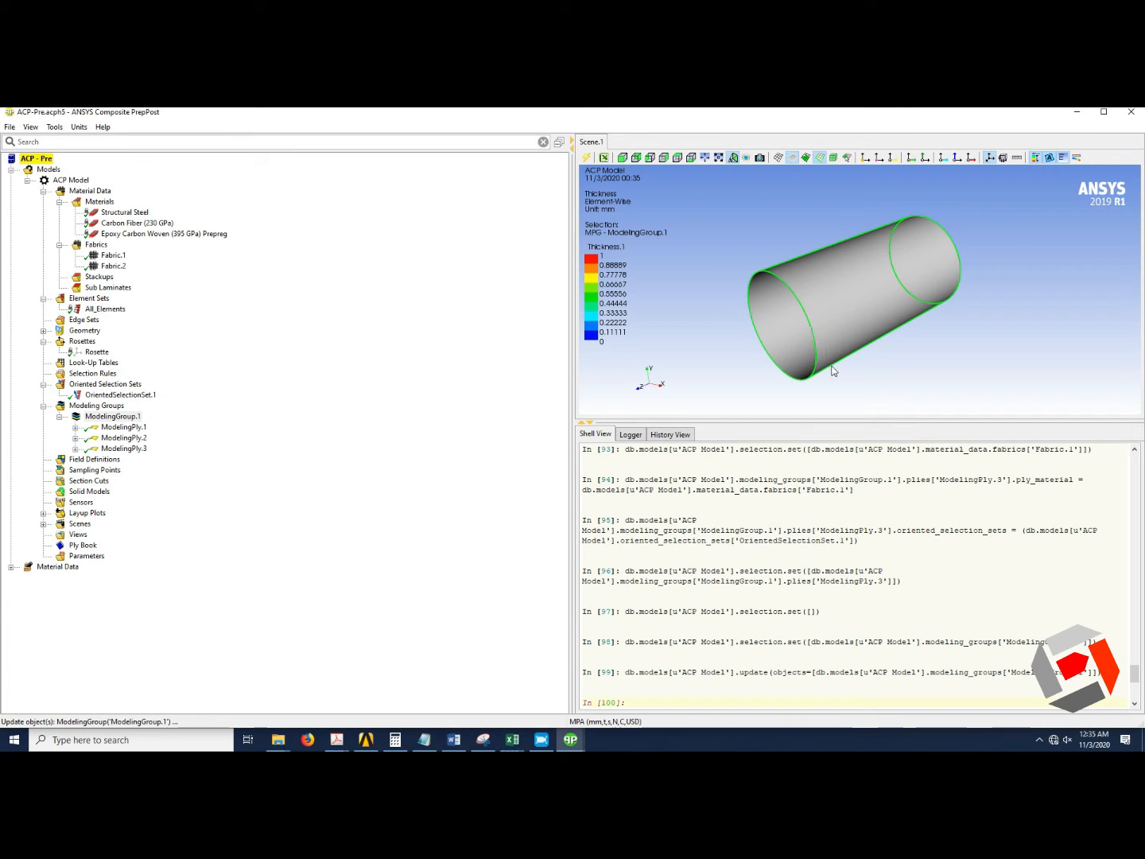
pyautogui.click(138, 451)
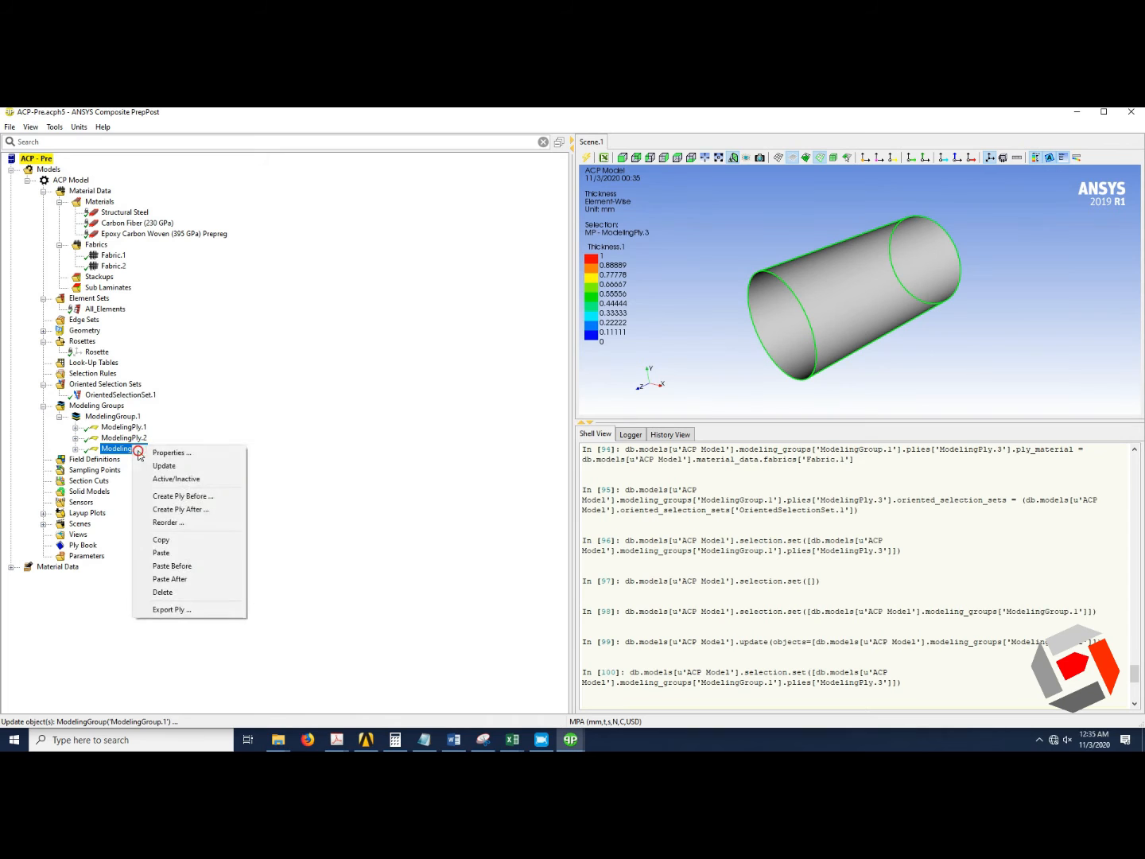
pyautogui.rightClick(138, 453)
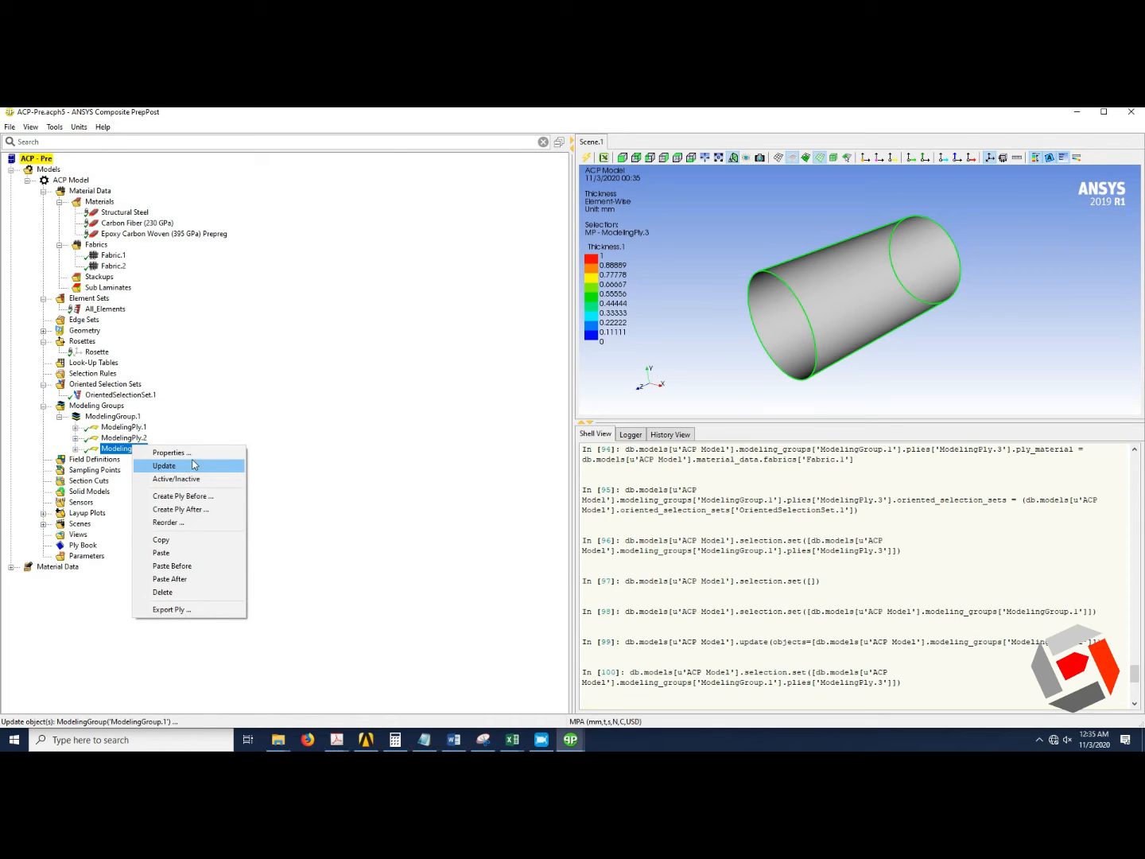
pyautogui.click(193, 465)
# Set ModelingPly.3's number of layers to 10 and update the ply.
pyautogui.doubleClick(192, 453)
pyautogui.click(545, 400)
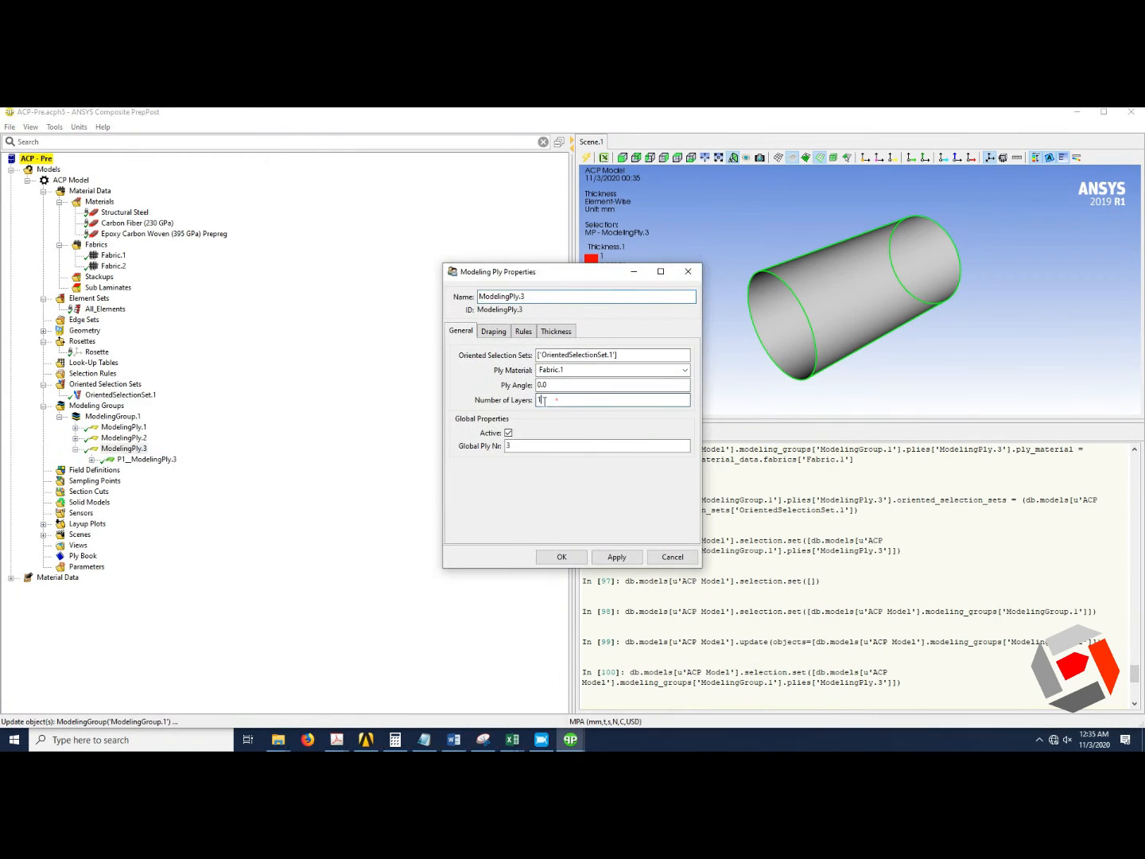
pyautogui.write('0')
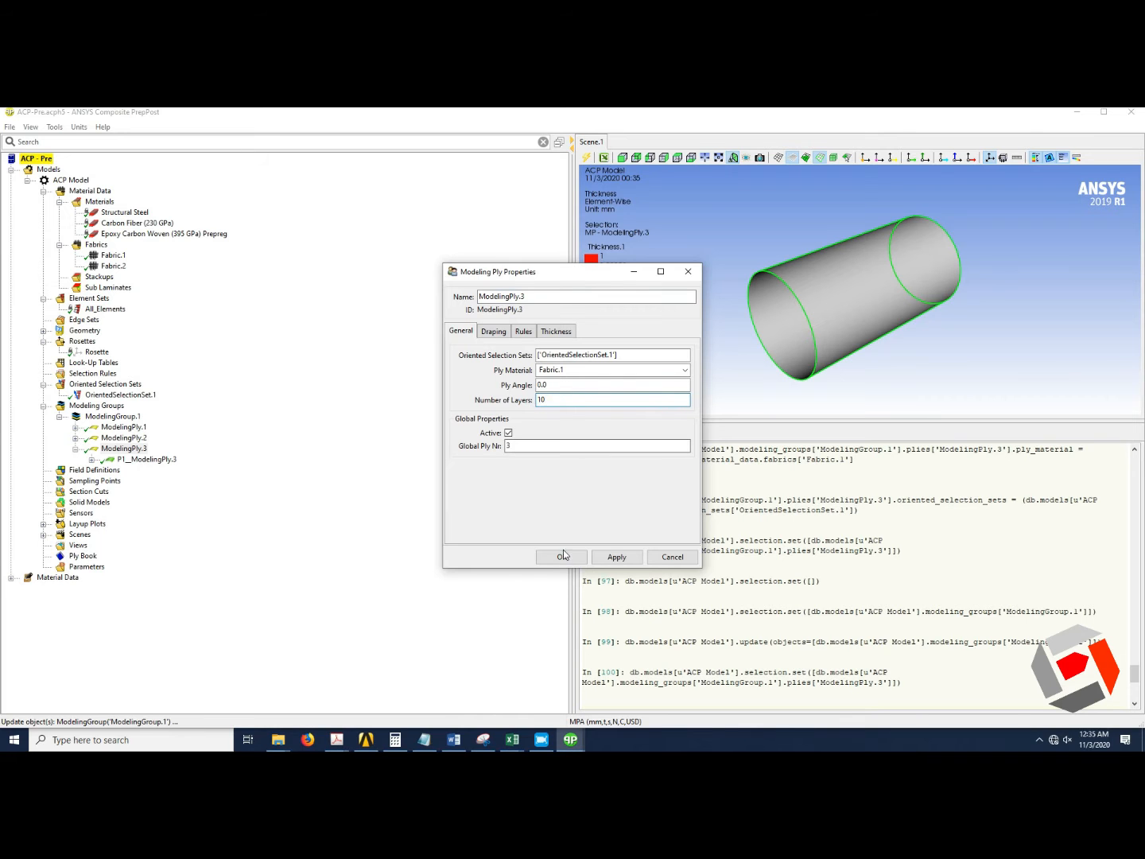
pyautogui.click(561, 556)
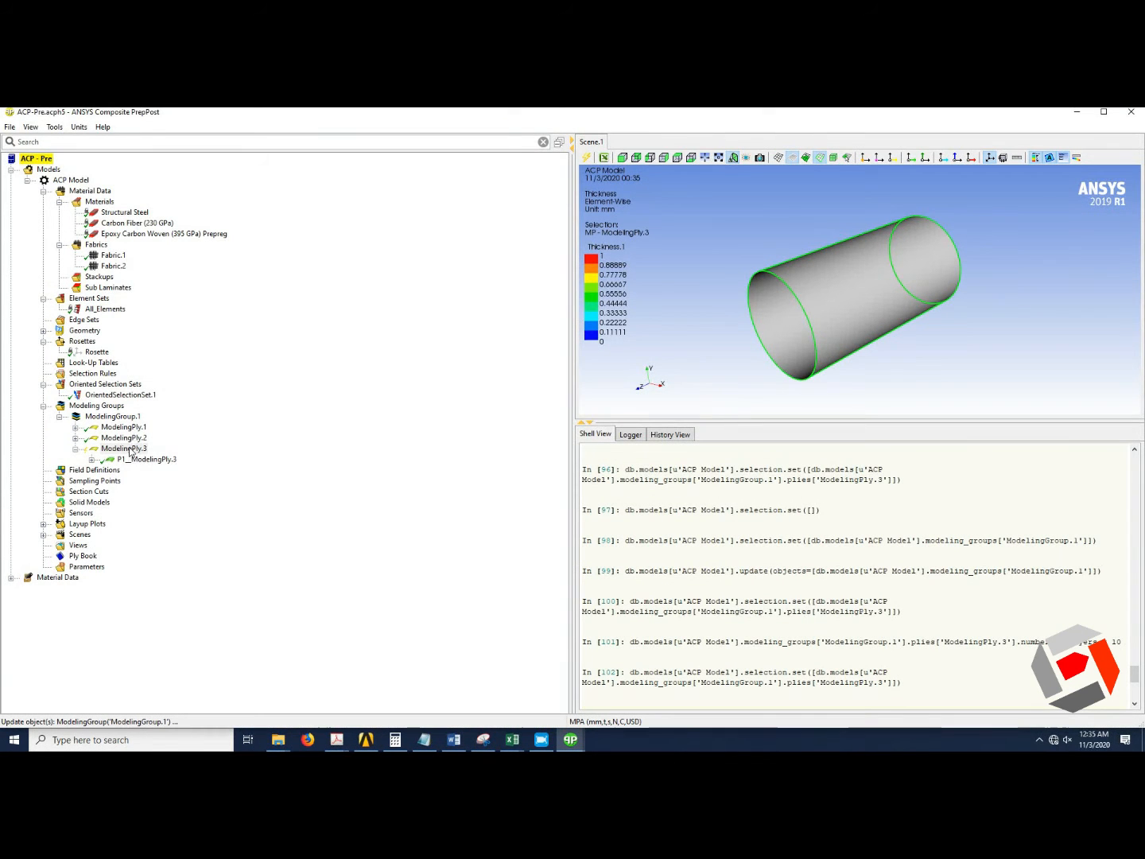
pyautogui.rightClick(127, 448)
pyautogui.click(169, 463)
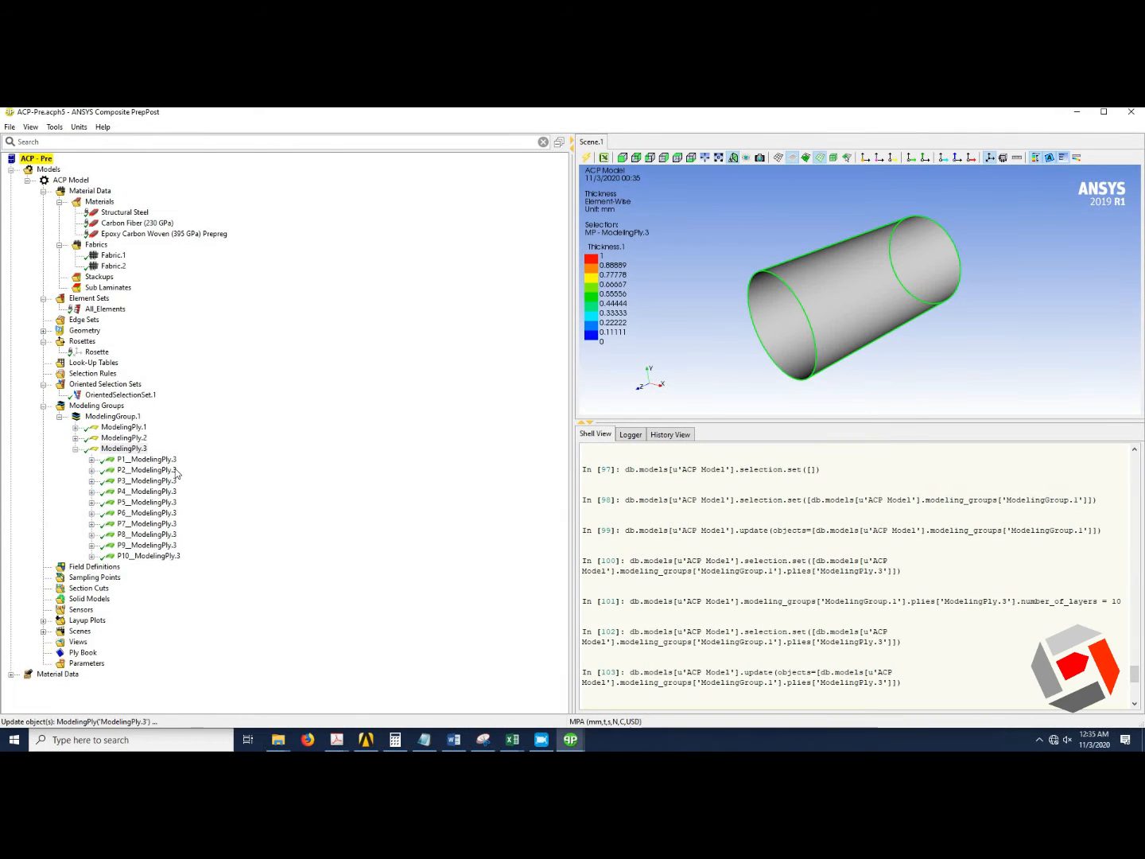
# Inspect individual production plies of ModelingPly.3 on the cylinder, rotating the view.
pyautogui.click(159, 460)
pyautogui.click(155, 470)
pyautogui.click(167, 492)
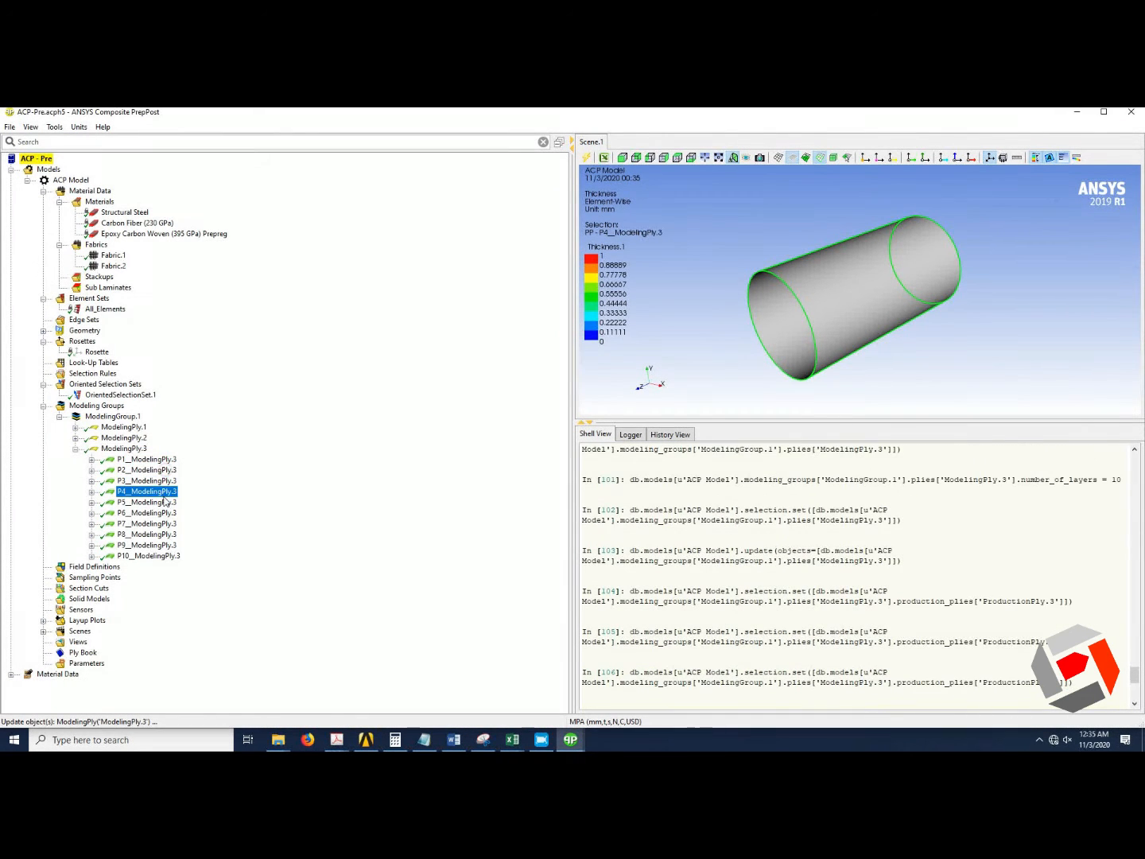
pyautogui.click(165, 523)
pyautogui.click(164, 545)
pyautogui.click(160, 555)
pyautogui.click(159, 545)
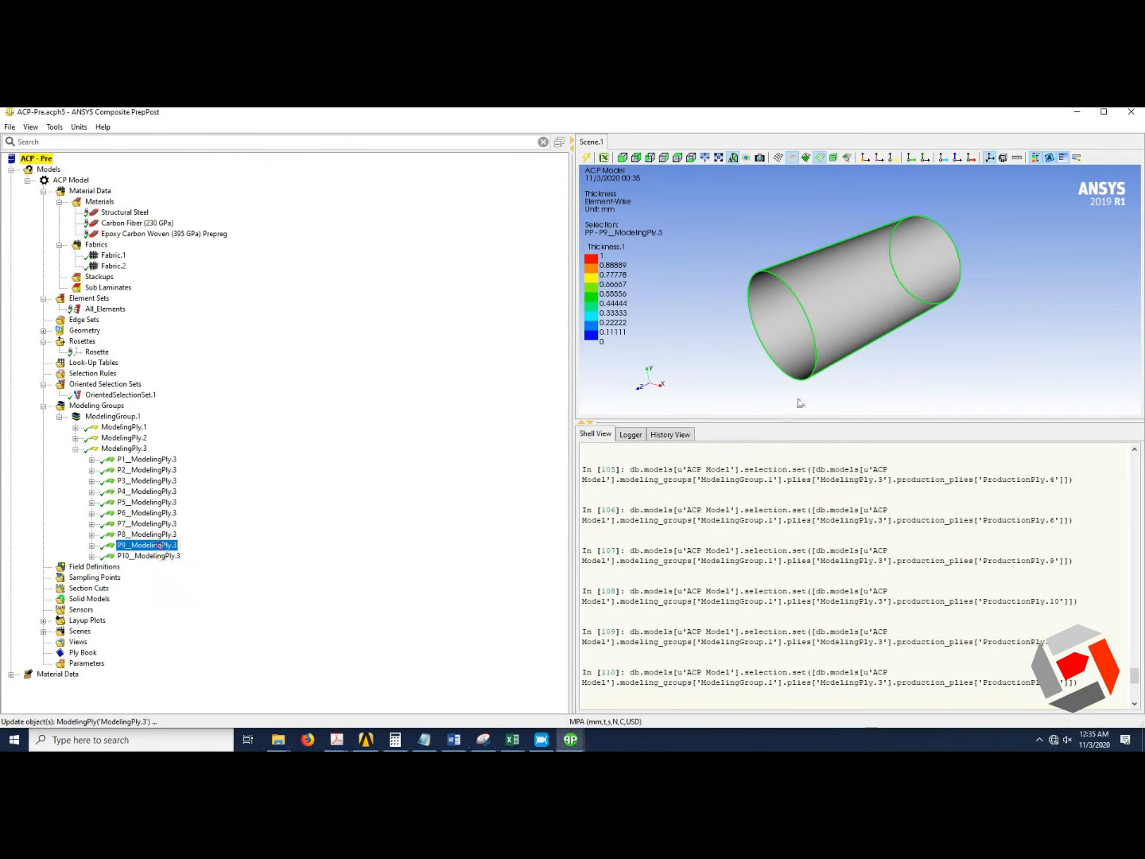
pyautogui.moveTo(817, 346)
pyautogui.mouseDown()
pyautogui.moveTo(900, 320)
pyautogui.moveTo(842, 330)
pyautogui.moveTo(839, 358)
pyautogui.moveTo(829, 355)
pyautogui.mouseUp()
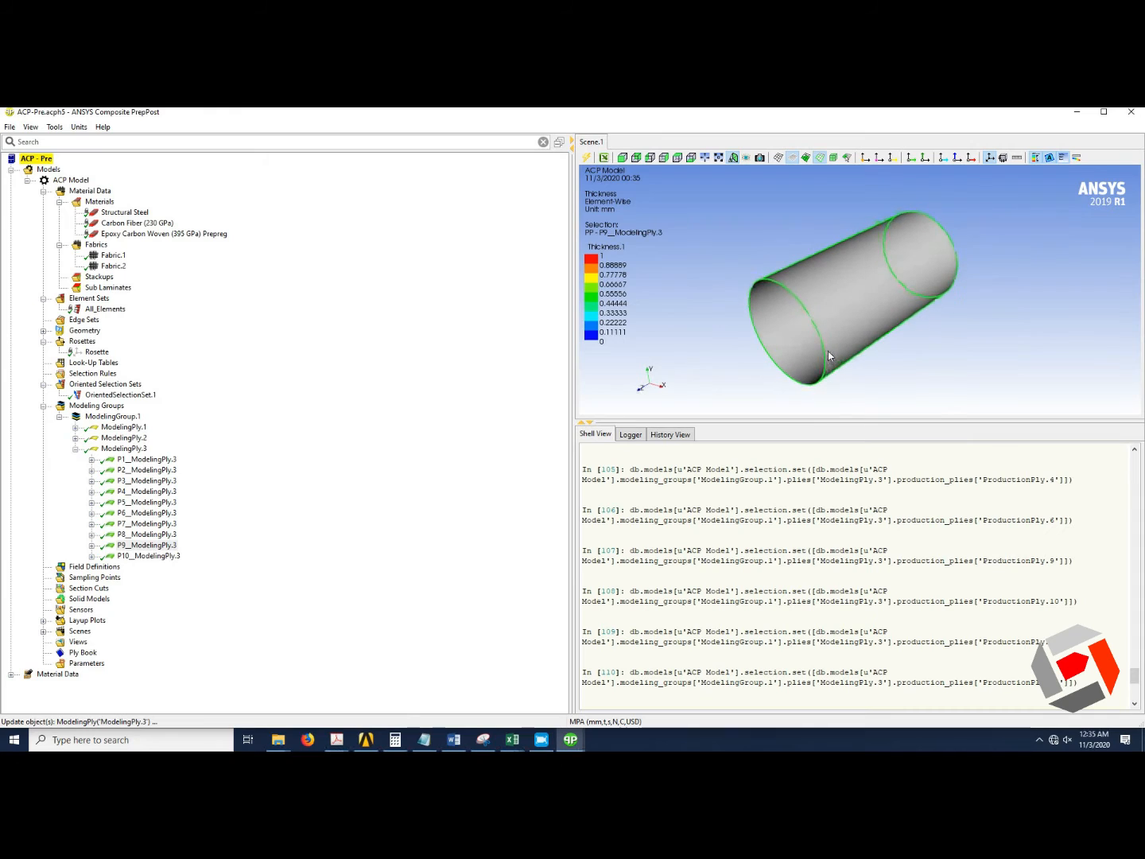
# Expand and collapse the modeling plies to examine their production and analysis plies.
pyautogui.click(76, 449)
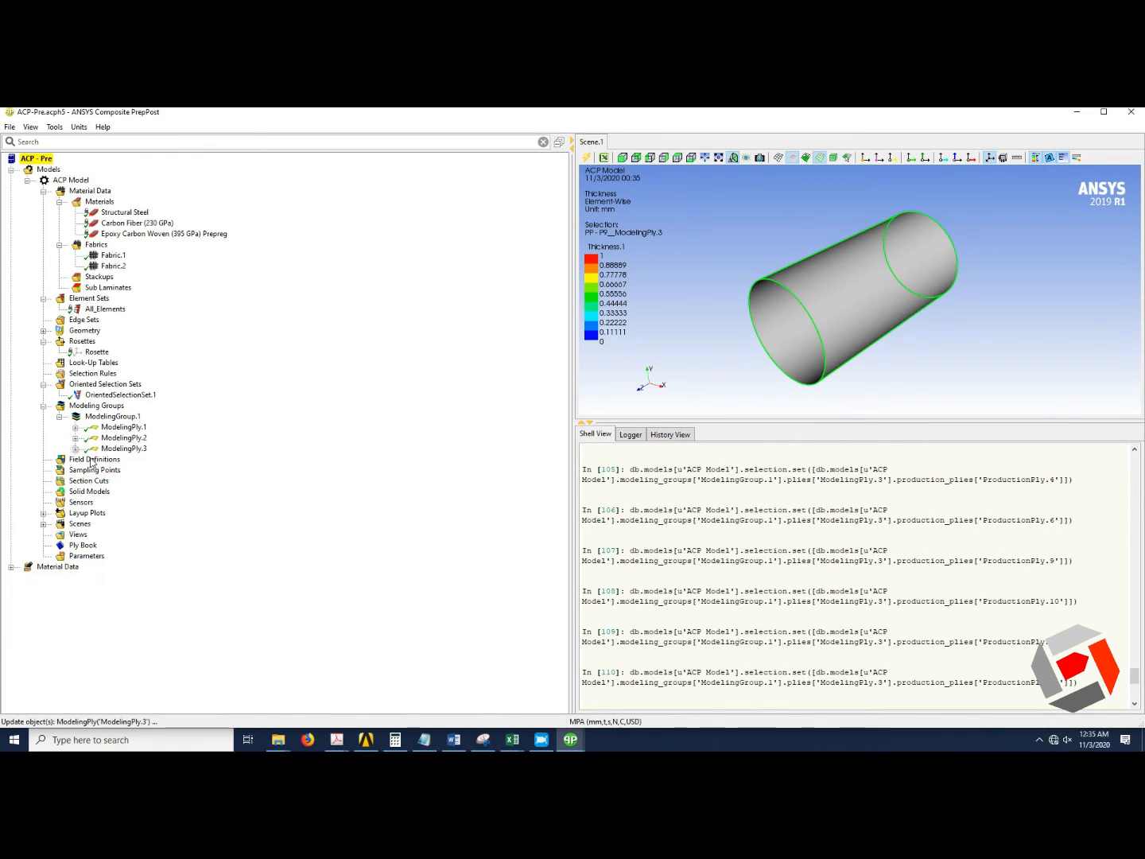
pyautogui.click(76, 438)
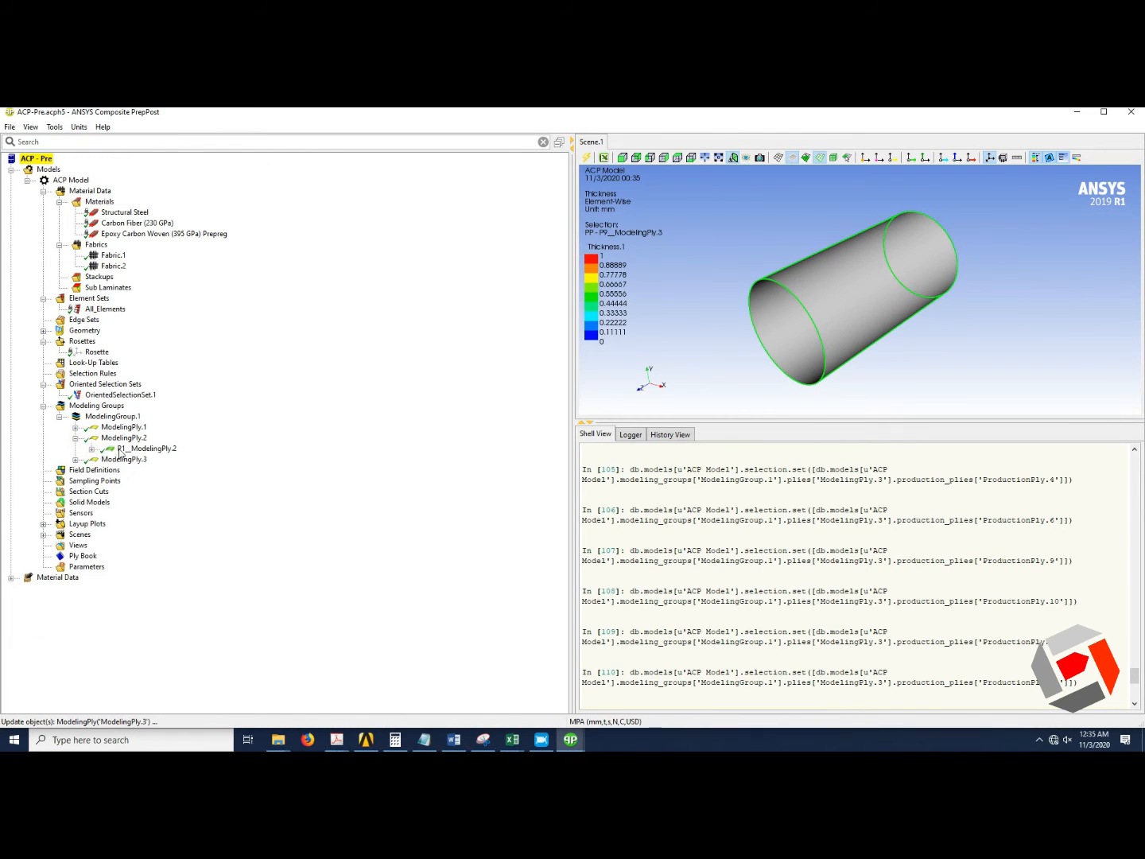
pyautogui.click(91, 448)
pyautogui.click(76, 470)
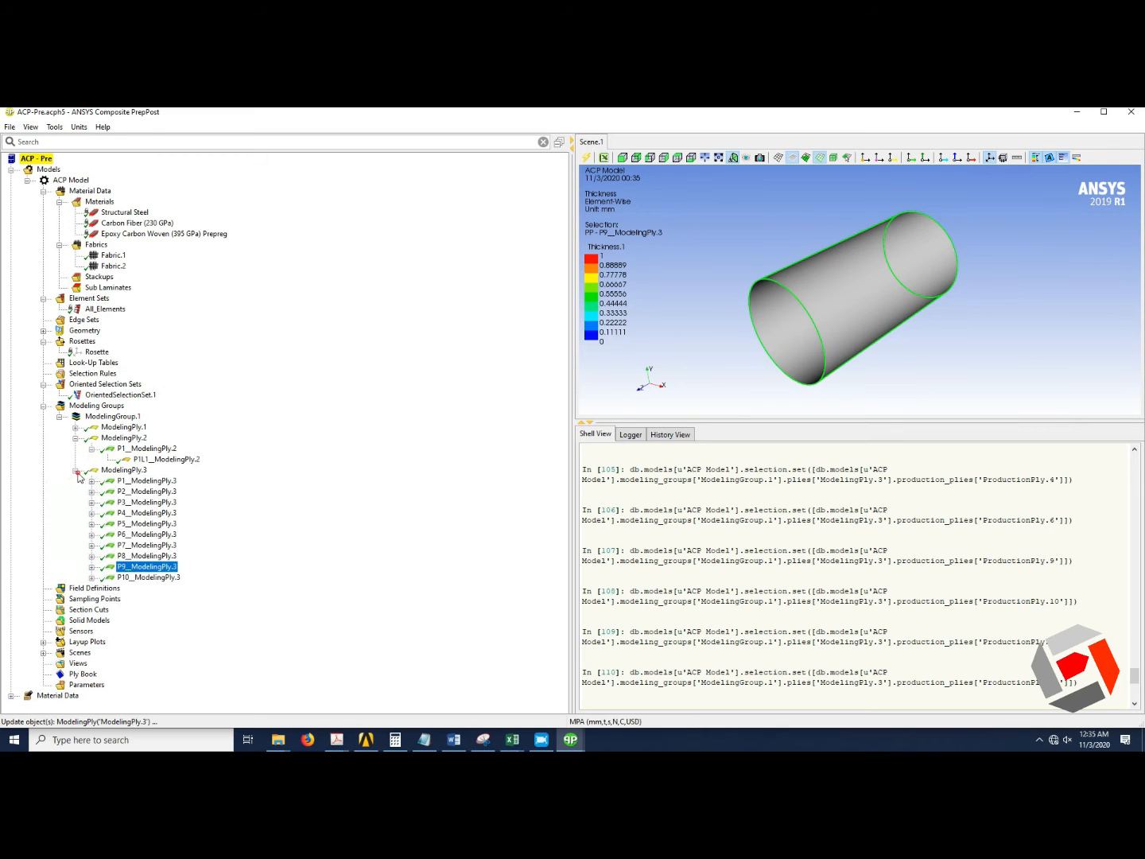
pyautogui.click(91, 481)
pyautogui.click(91, 481)
pyautogui.click(76, 470)
pyautogui.click(92, 448)
pyautogui.click(75, 437)
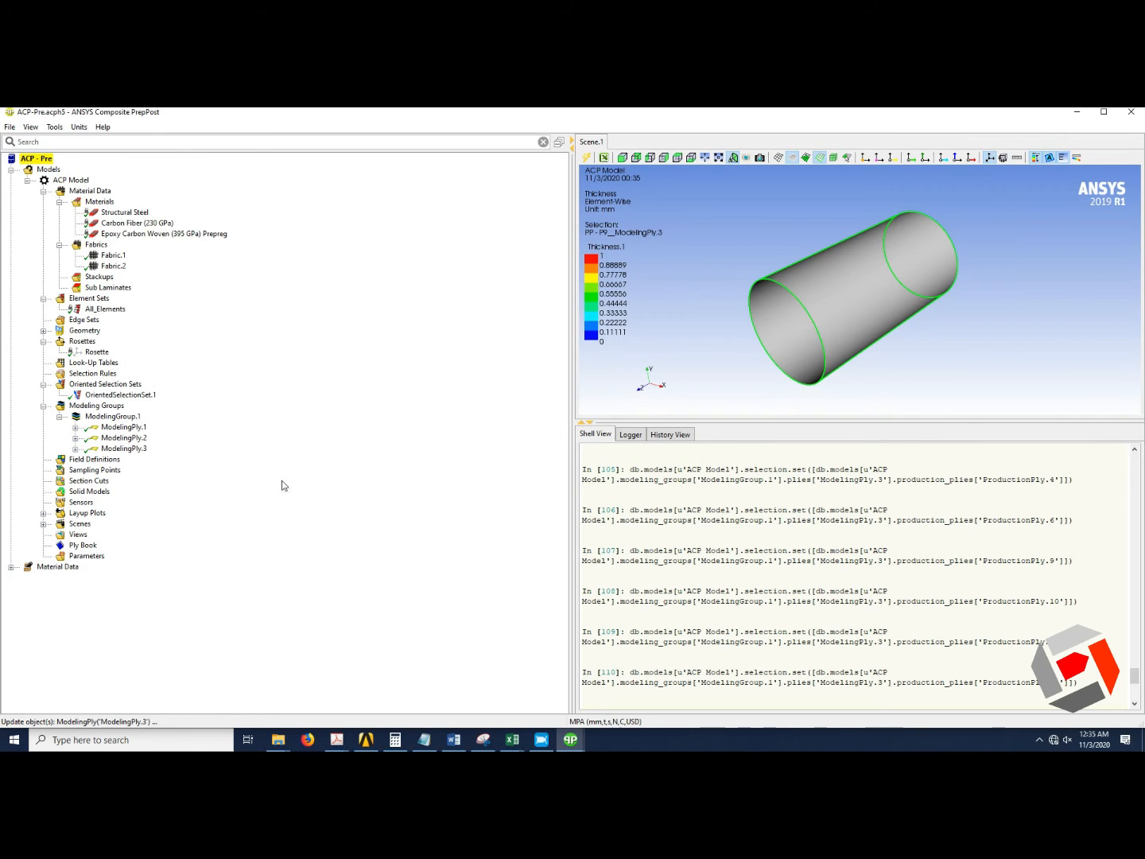
# Create a solid model from the All_Elements element set with the Analysis Ply Wise extrusion method, and update it.
pyautogui.click(108, 493)
pyautogui.rightClick(108, 496)
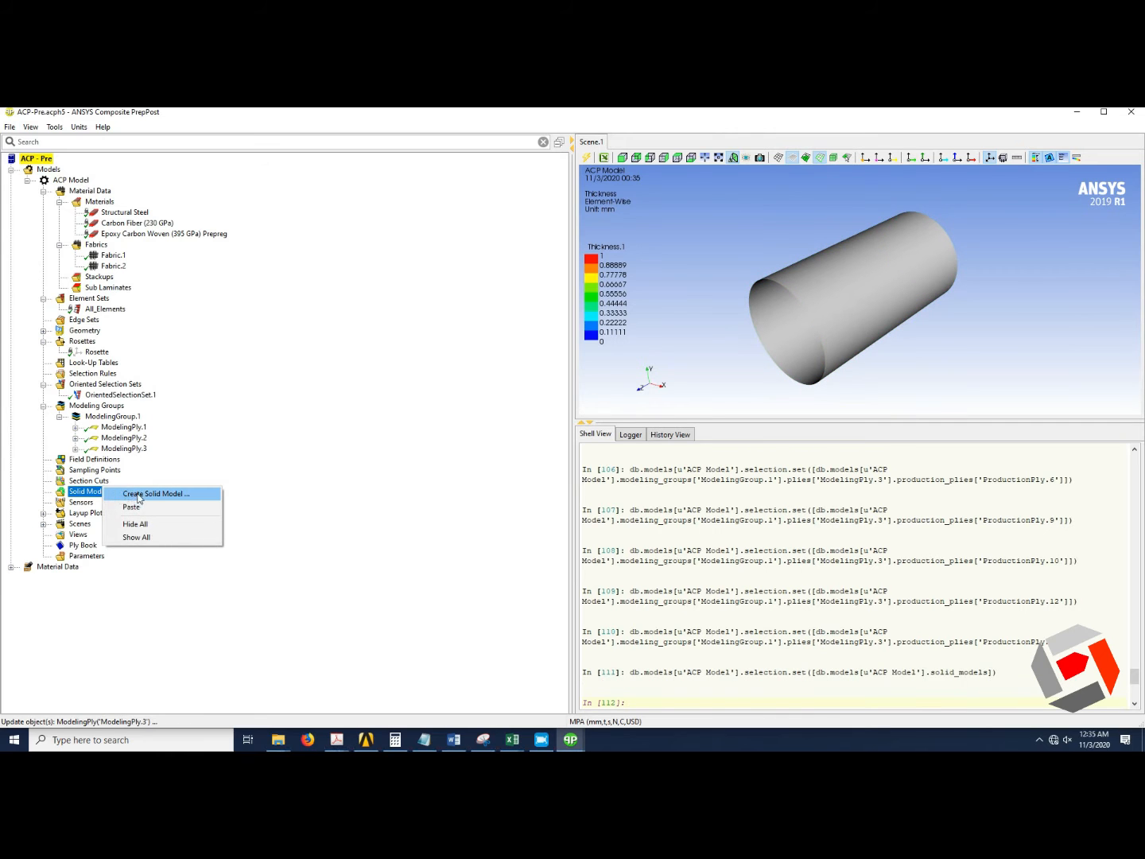
pyautogui.click(138, 494)
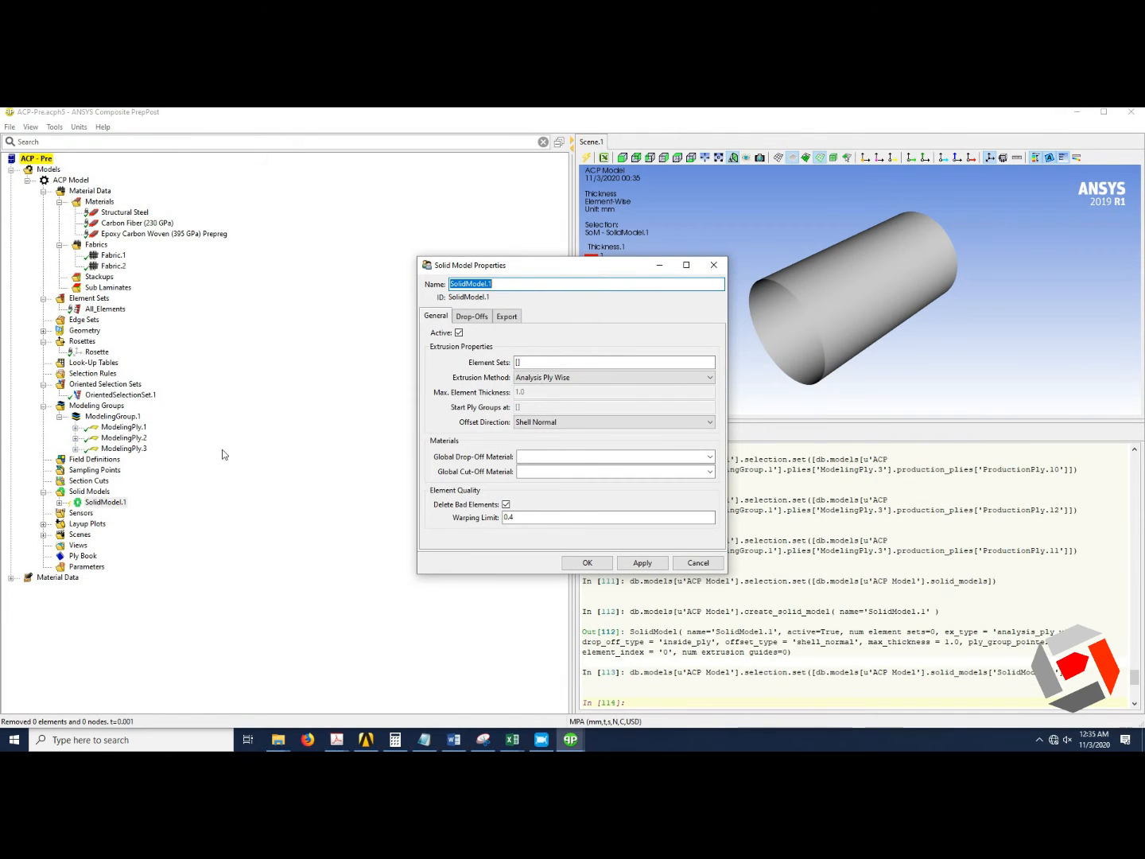
pyautogui.click(529, 363)
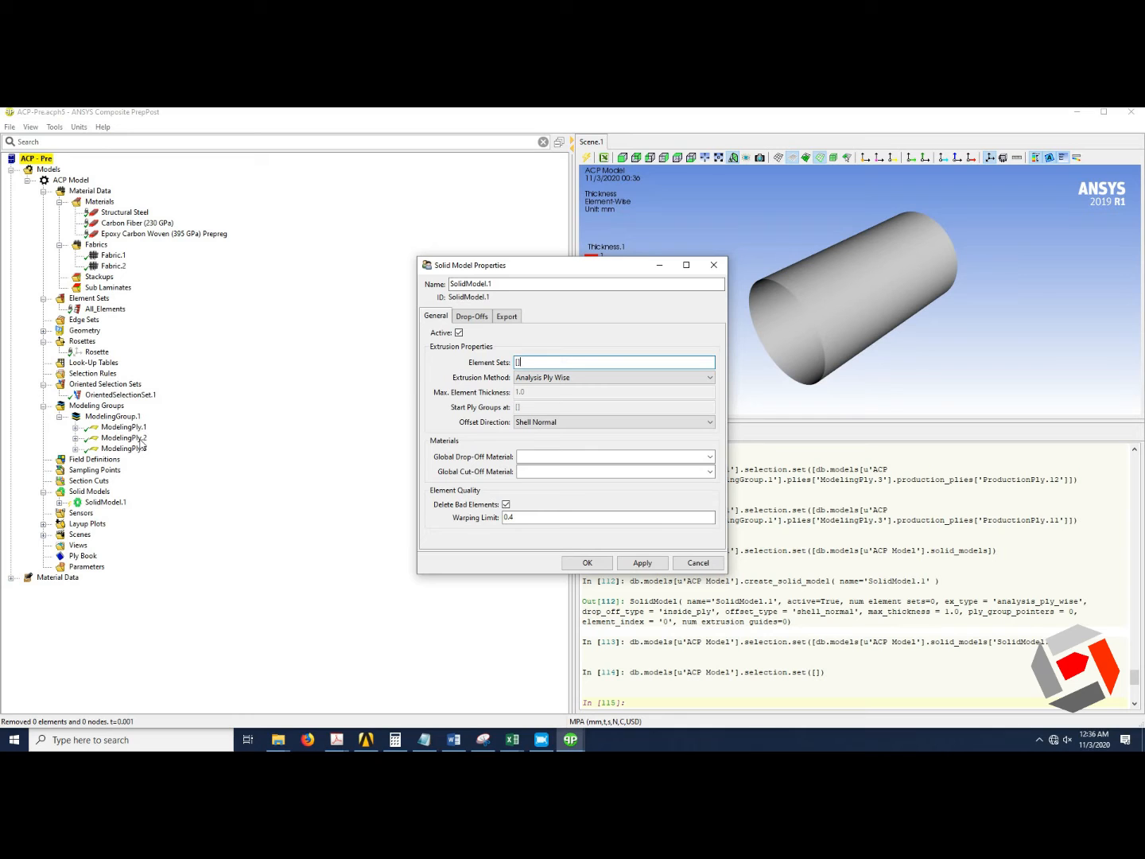
pyautogui.click(106, 309)
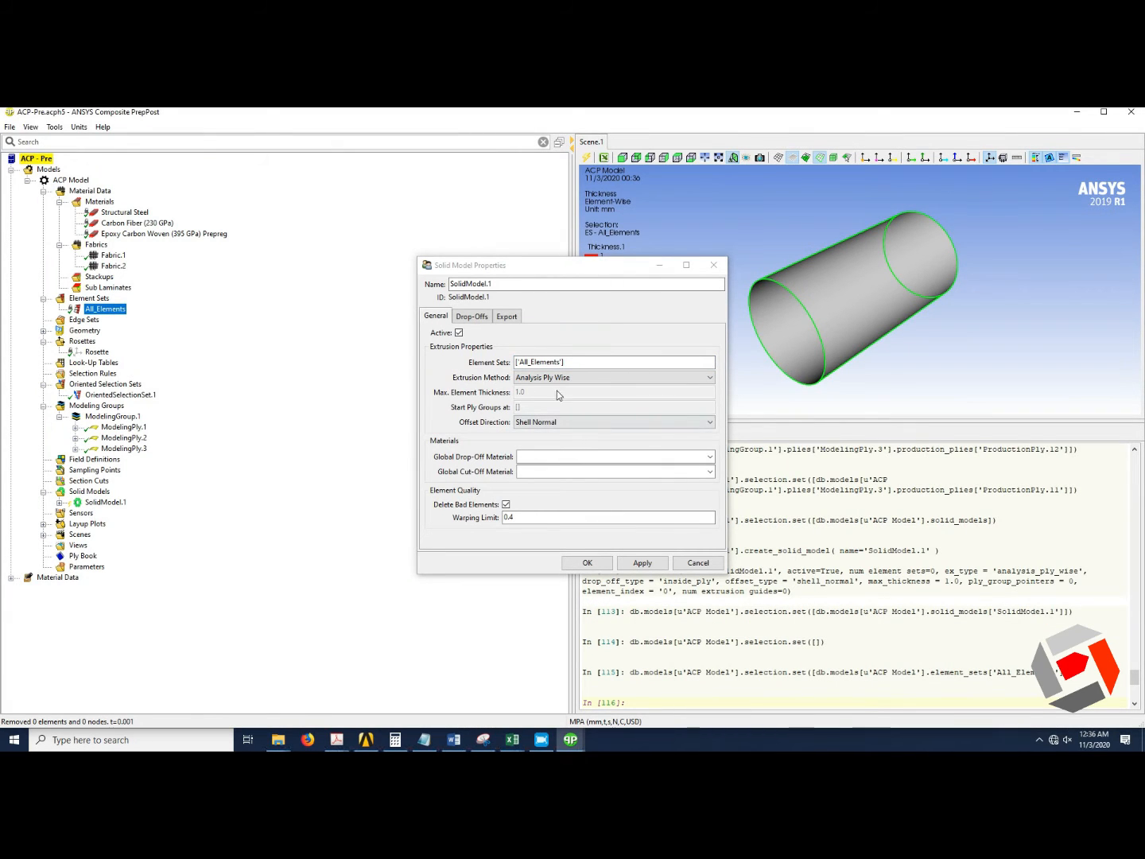
pyautogui.click(577, 379)
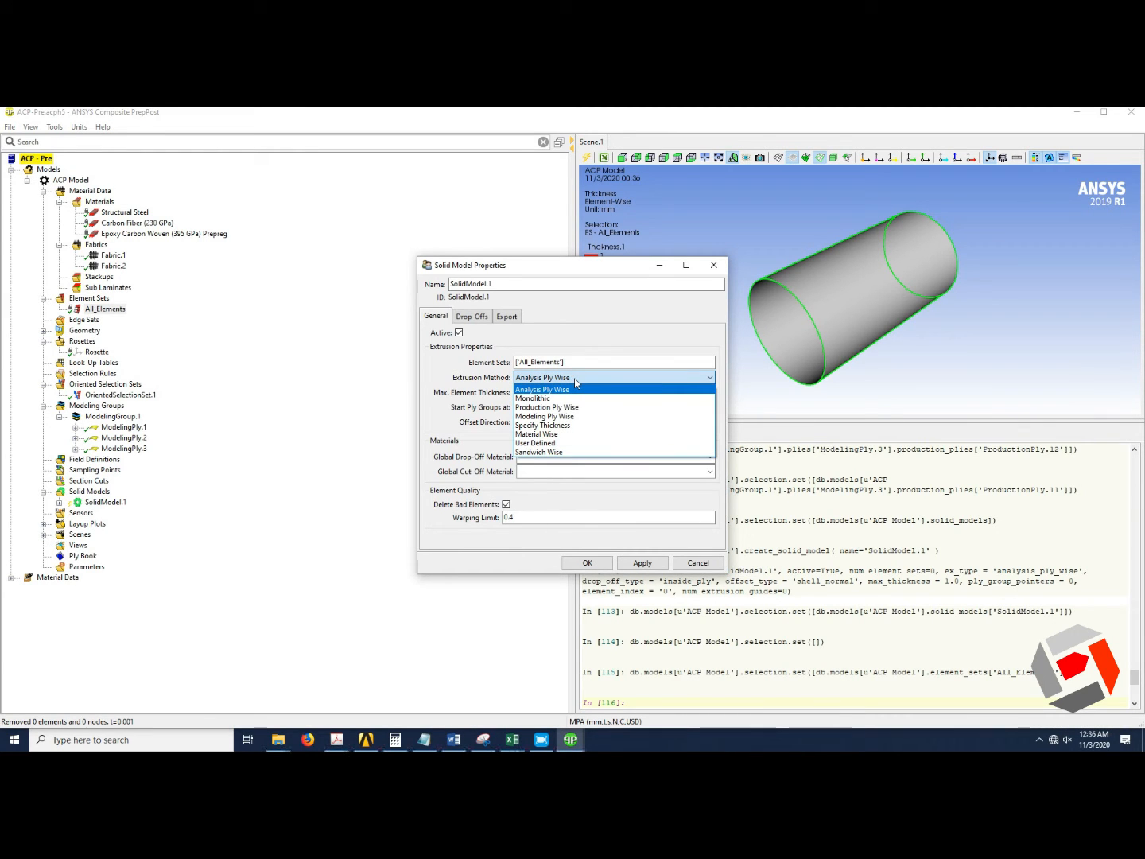
pyautogui.click(555, 453)
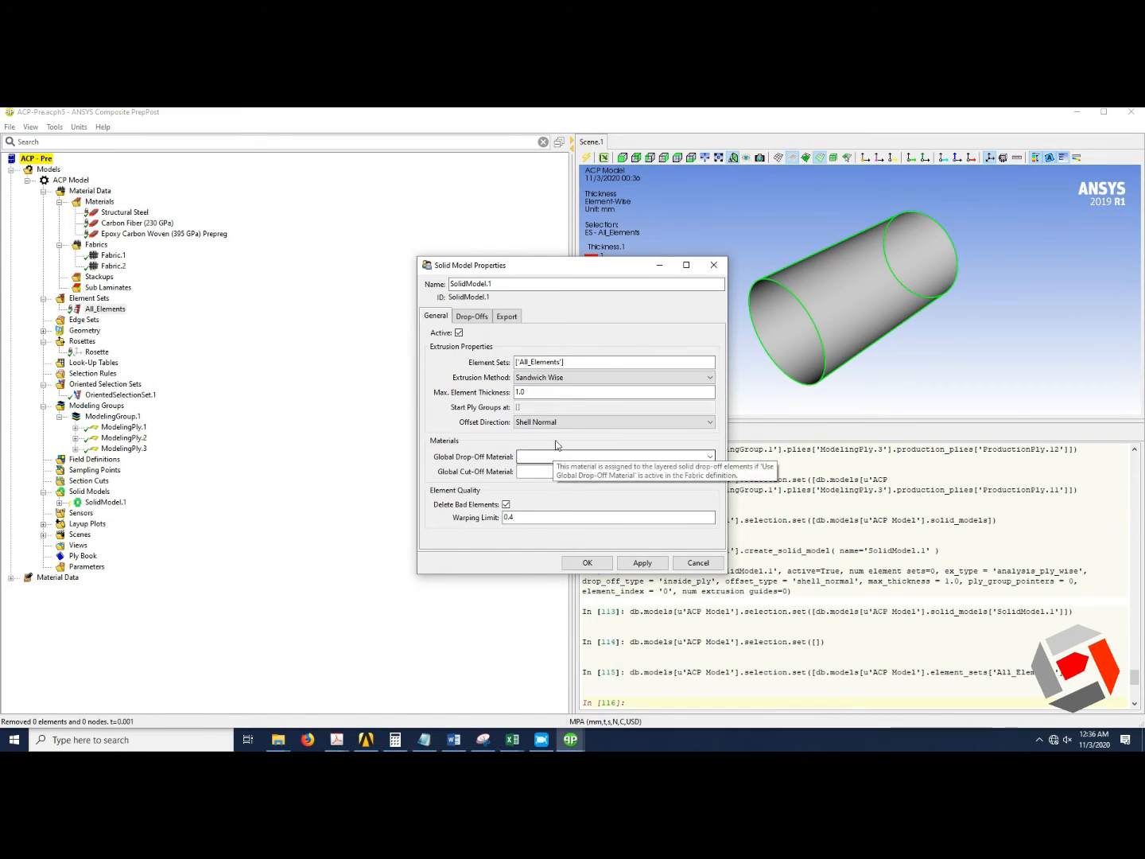
pyautogui.click(561, 379)
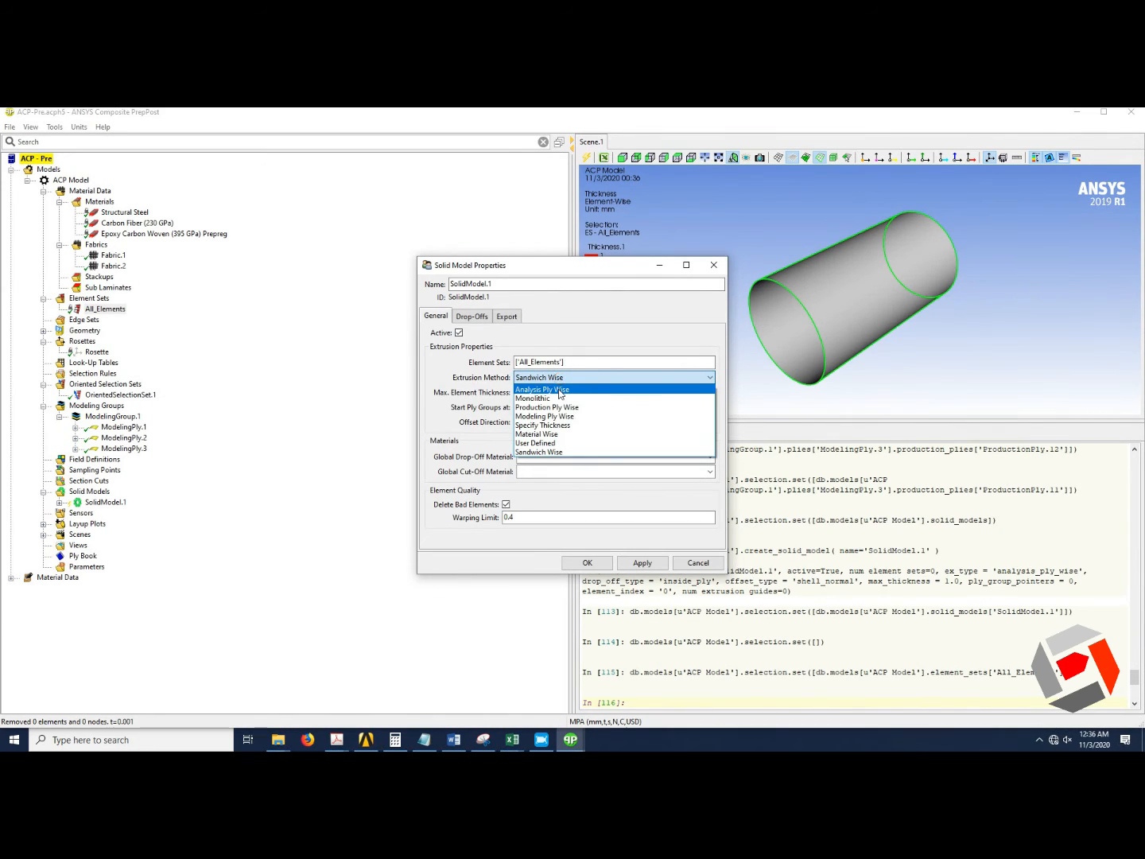
pyautogui.click(560, 390)
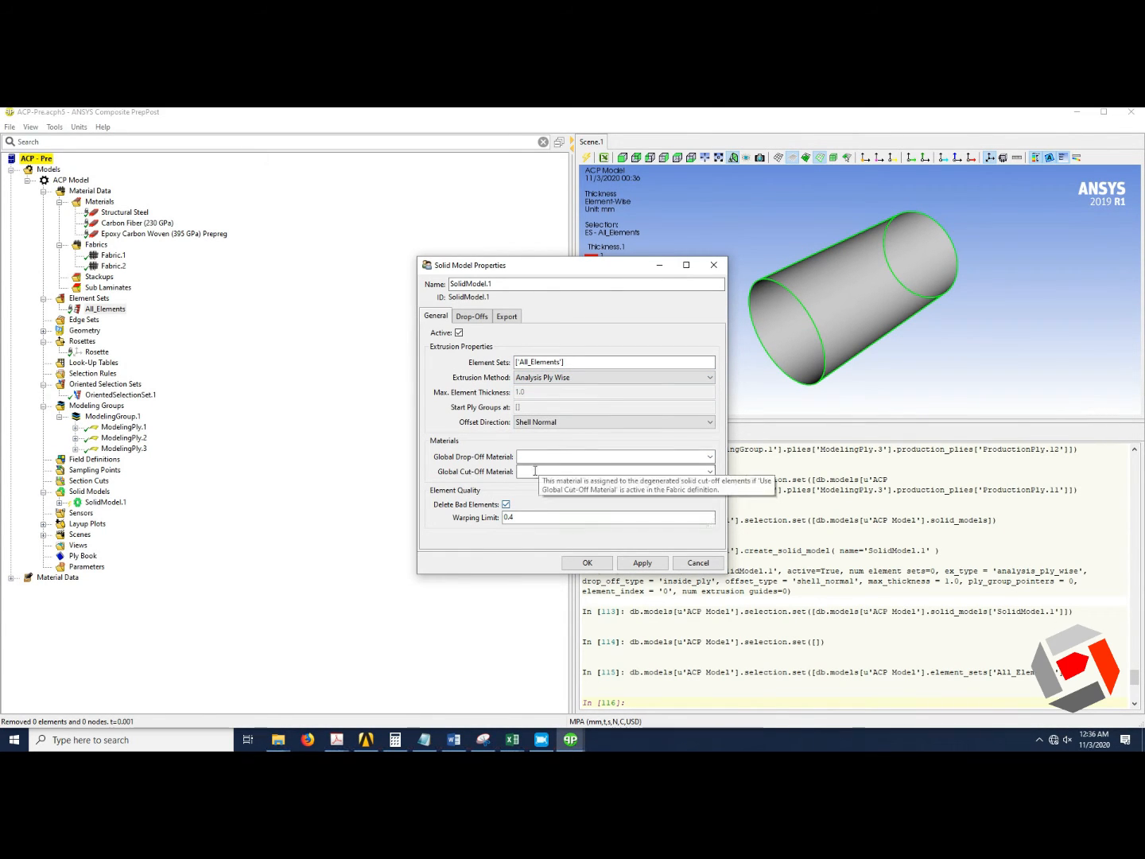
pyautogui.click(589, 559)
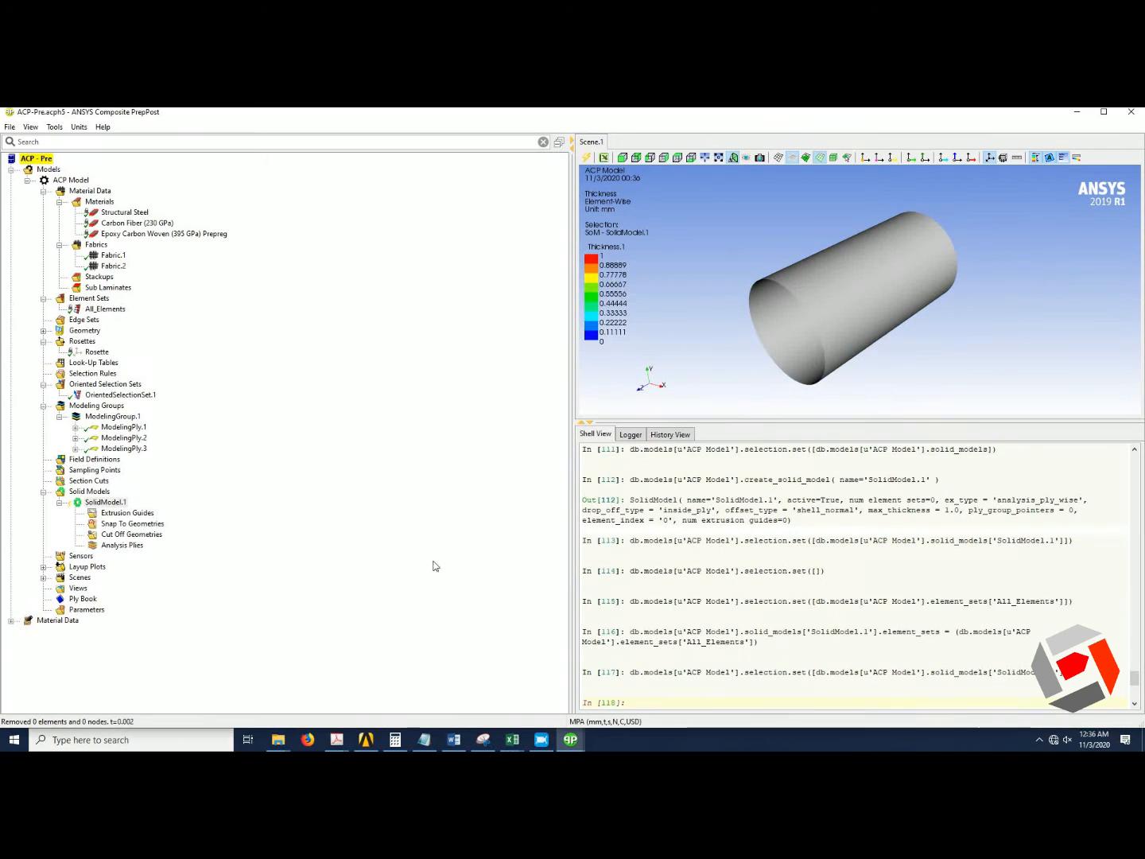
pyautogui.rightClick(101, 501)
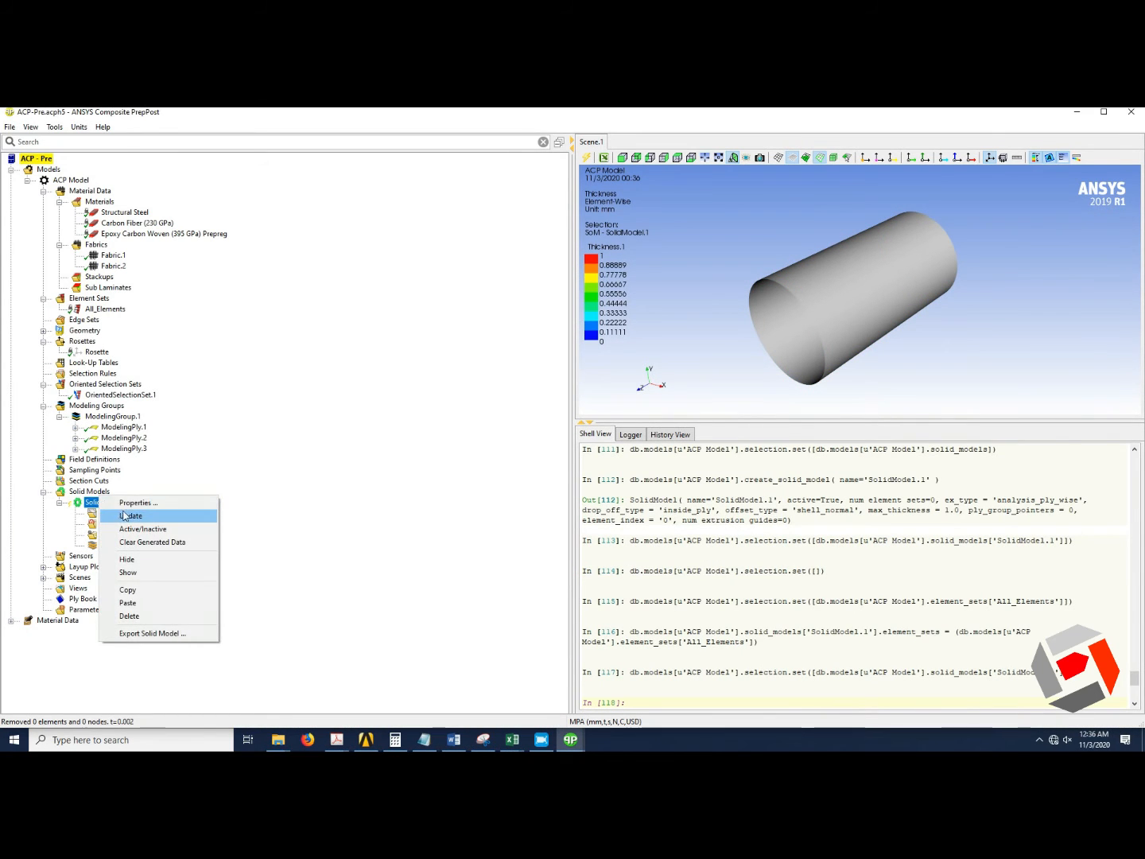
pyautogui.click(126, 514)
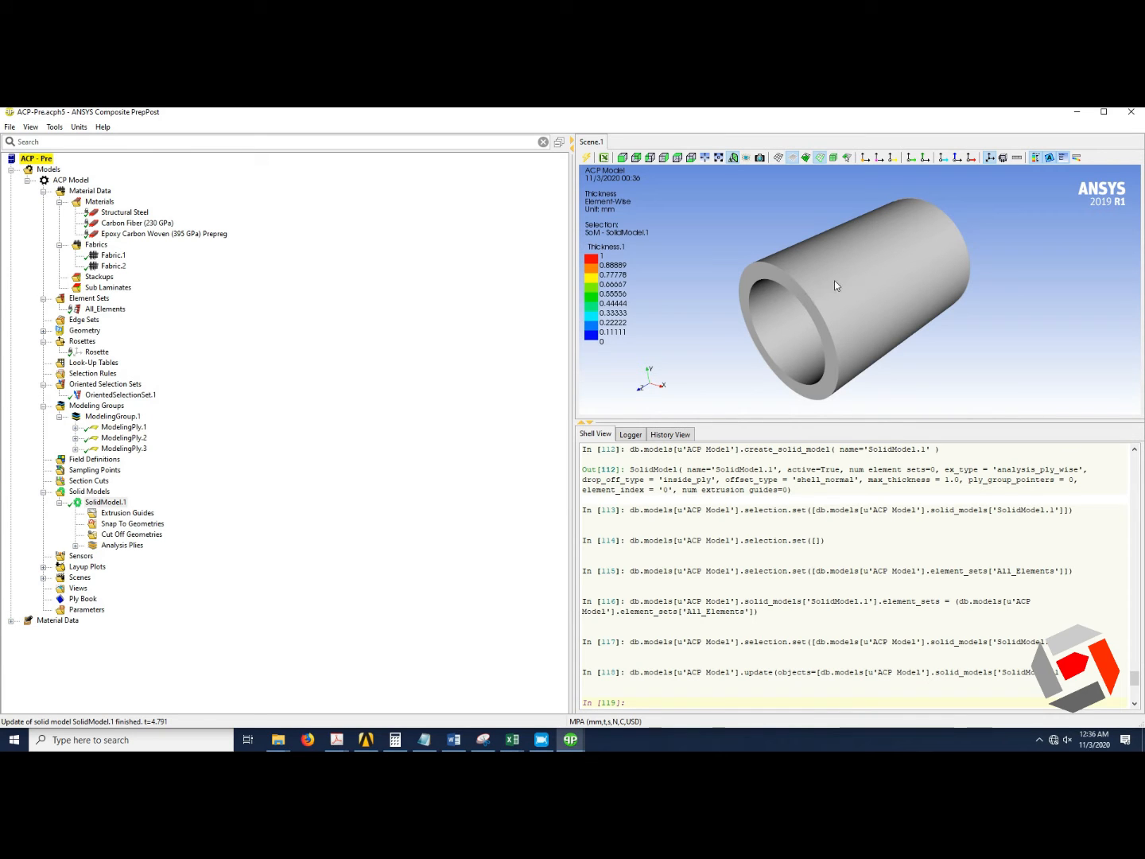
# Set ModelingPly.3's number of layers to 5 and update the ply.
pyautogui.click(76, 449)
pyautogui.rightClick(101, 447)
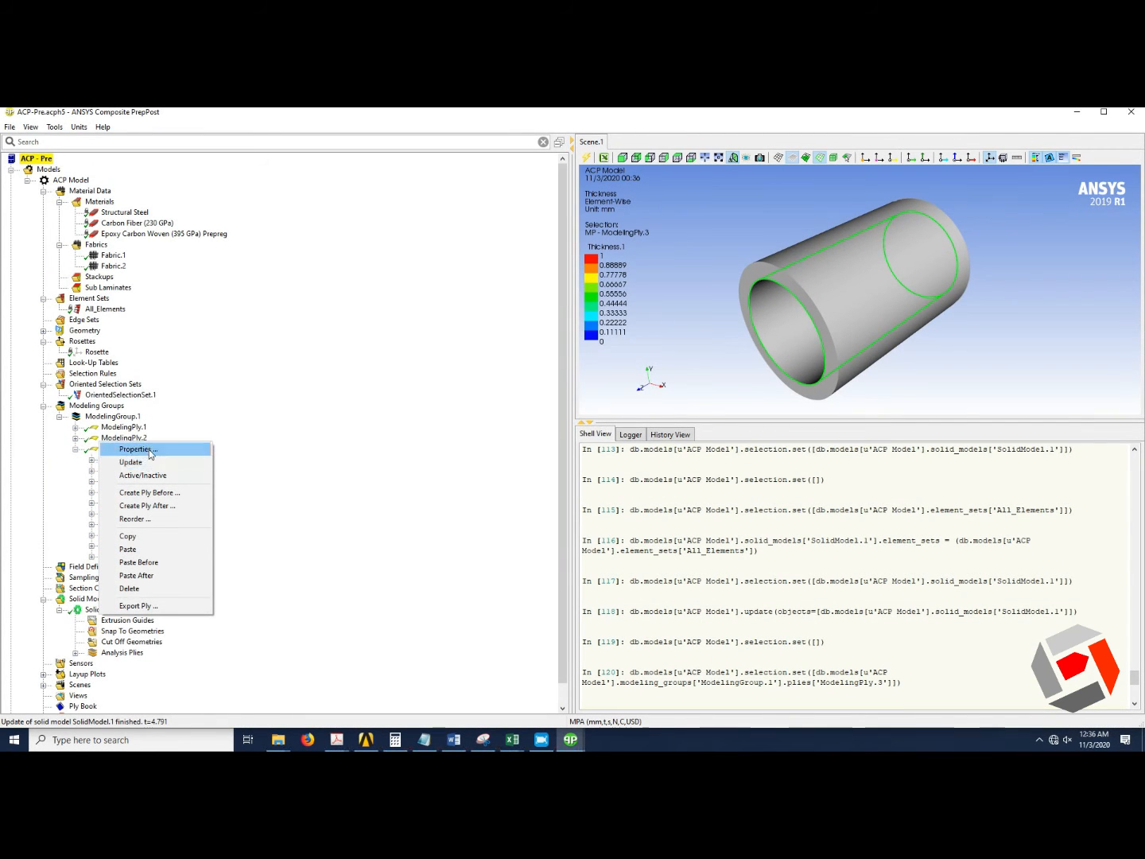
pyautogui.click(147, 449)
pyautogui.doubleClick(553, 402)
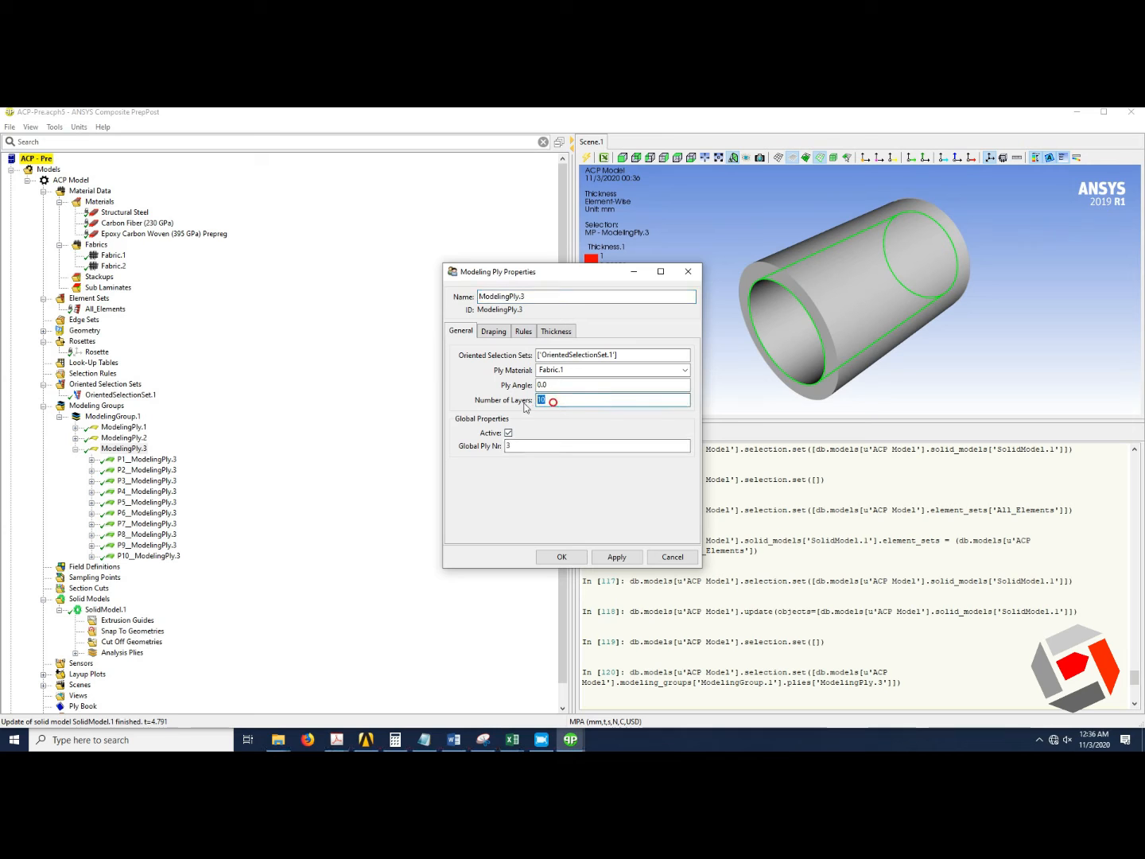
pyautogui.click(563, 557)
pyautogui.rightClick(131, 448)
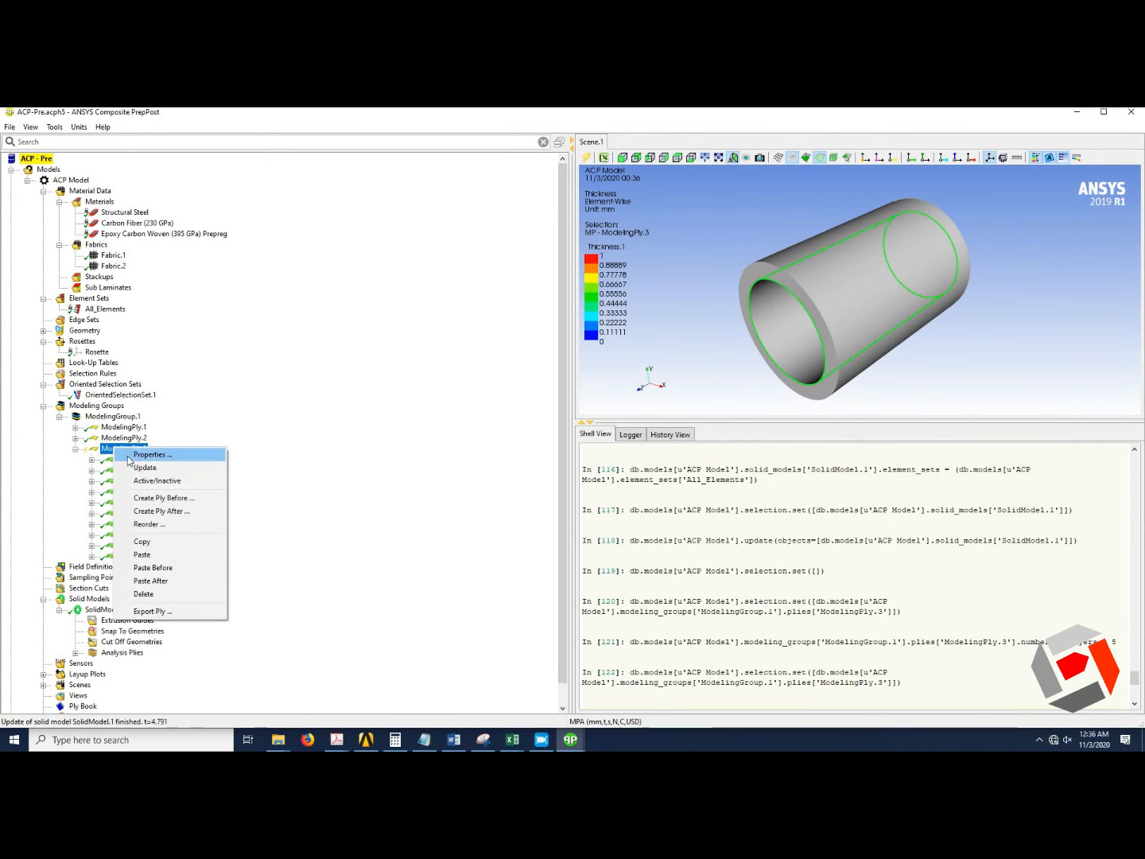
pyautogui.click(141, 466)
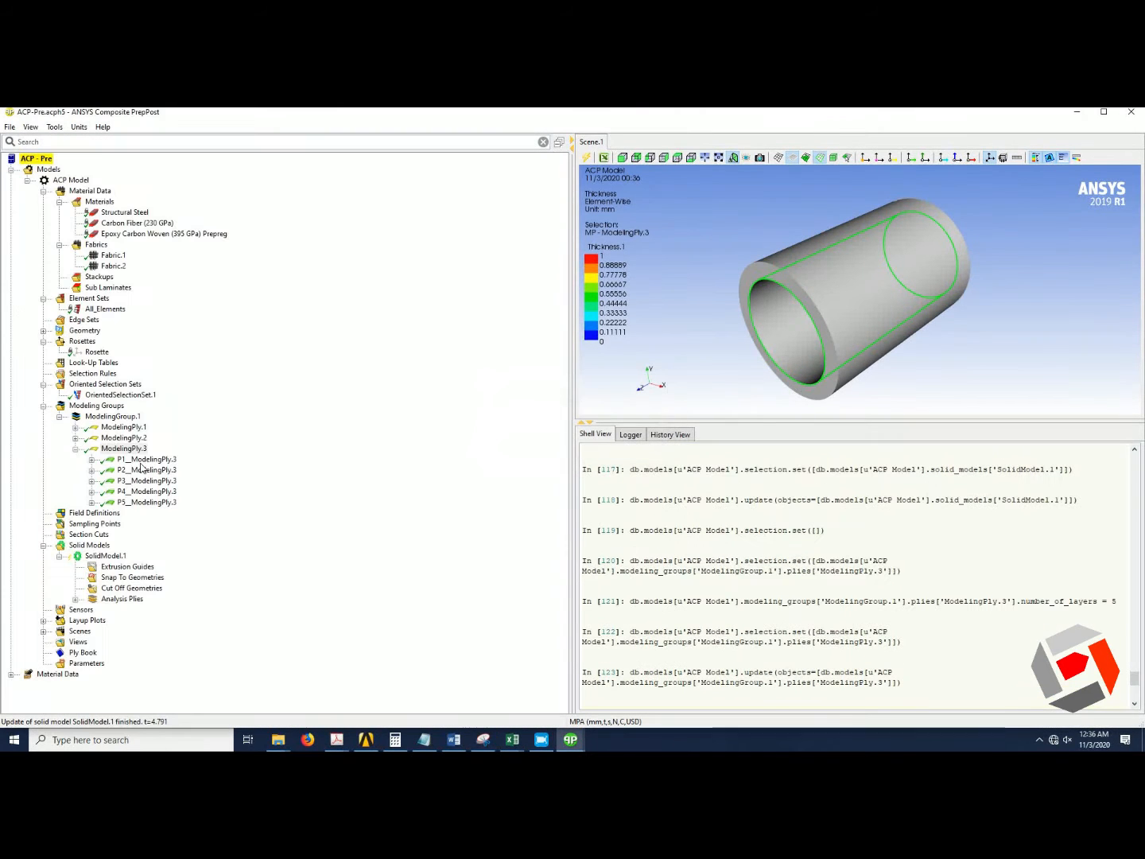
# Update the solid model again and rotate the cylinder to check it.
pyautogui.rightClick(147, 555)
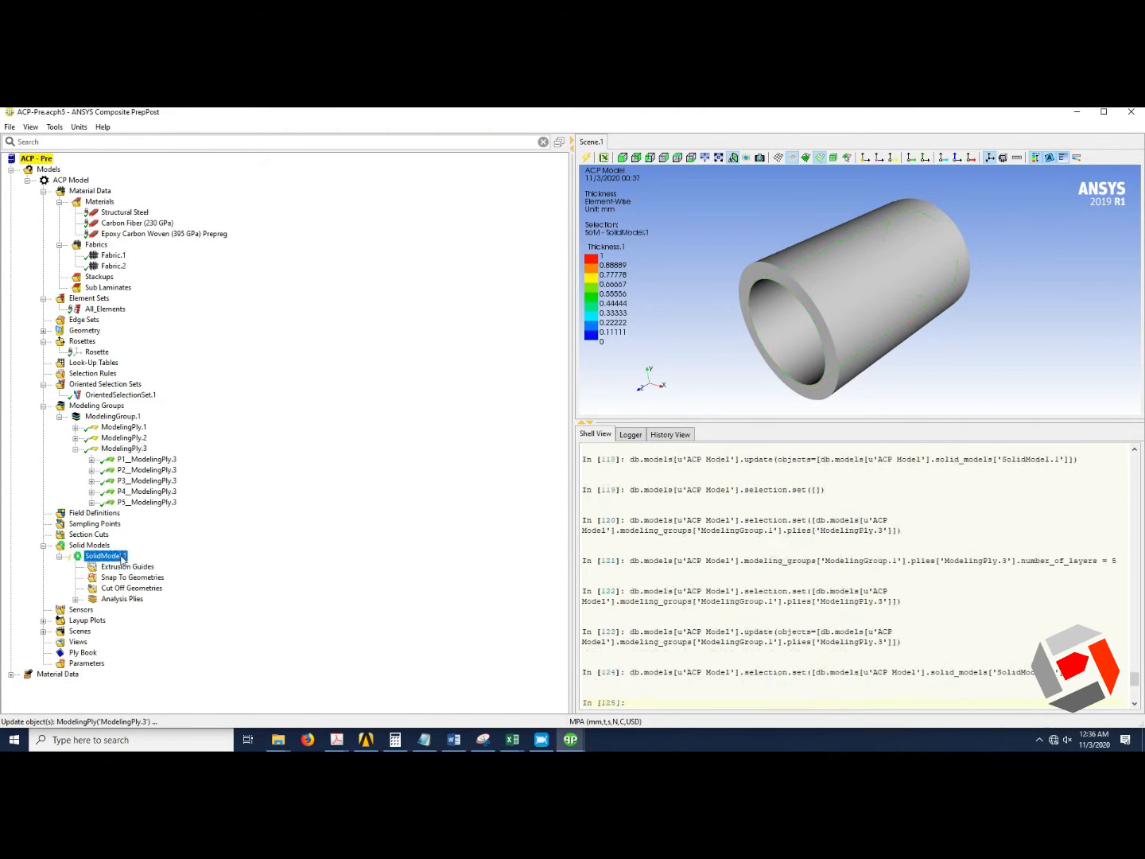
pyautogui.click(151, 570)
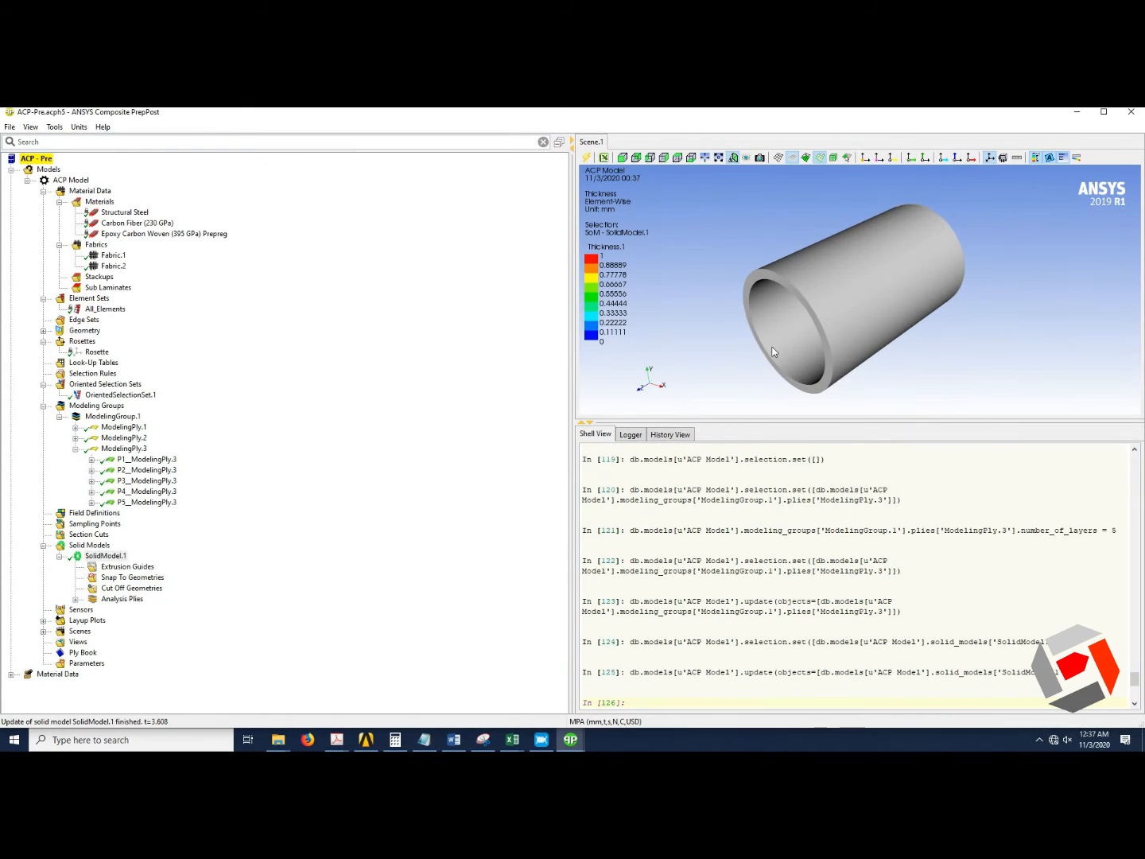
pyautogui.moveTo(773, 352); pyautogui.dragTo(843, 281)
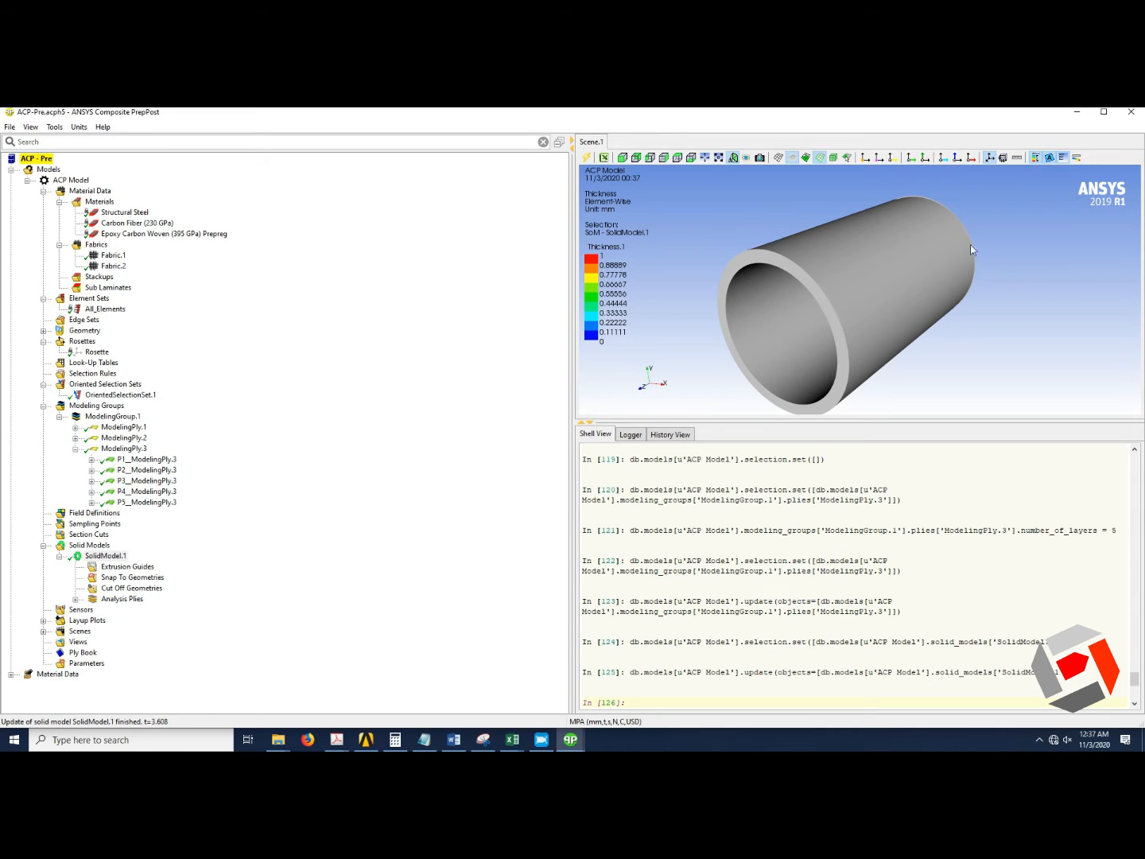
# Switch to Workbench and update the Setup cell of the Silinder ACP (Pre) system.
pyautogui.click(1079, 112)
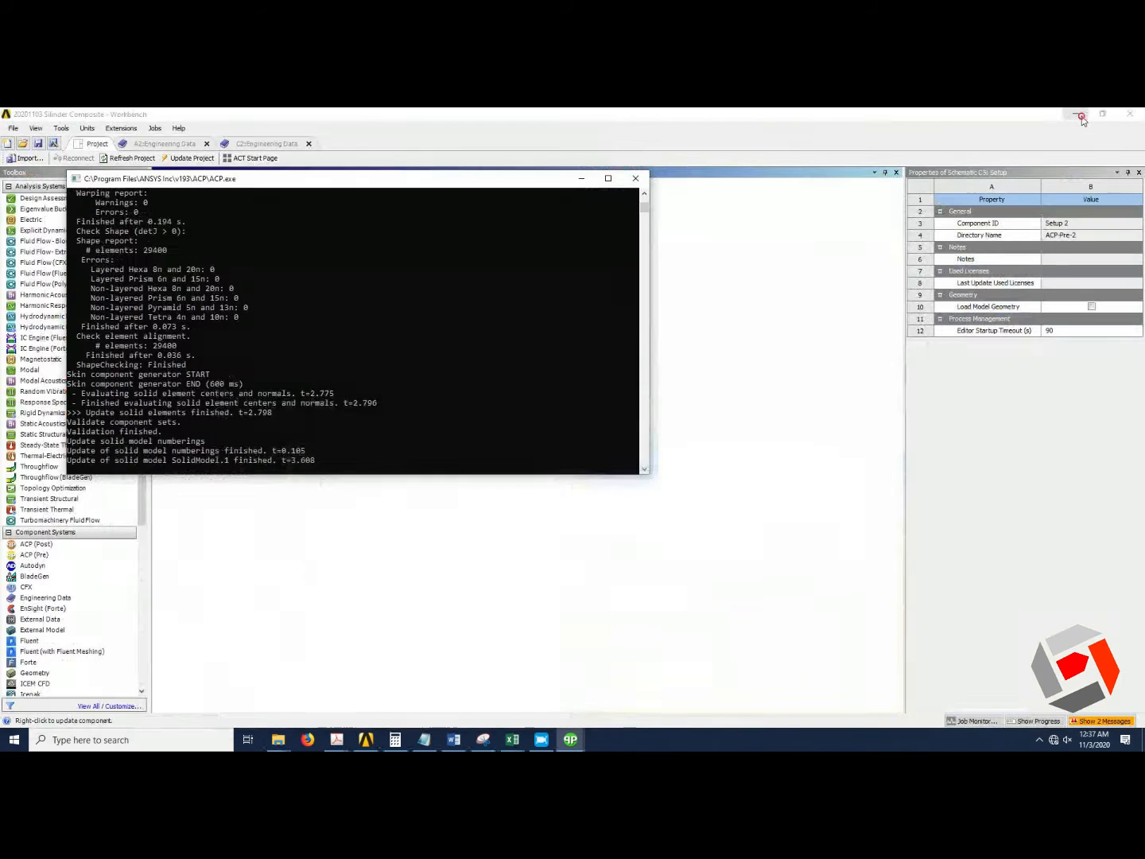
pyautogui.click(582, 179)
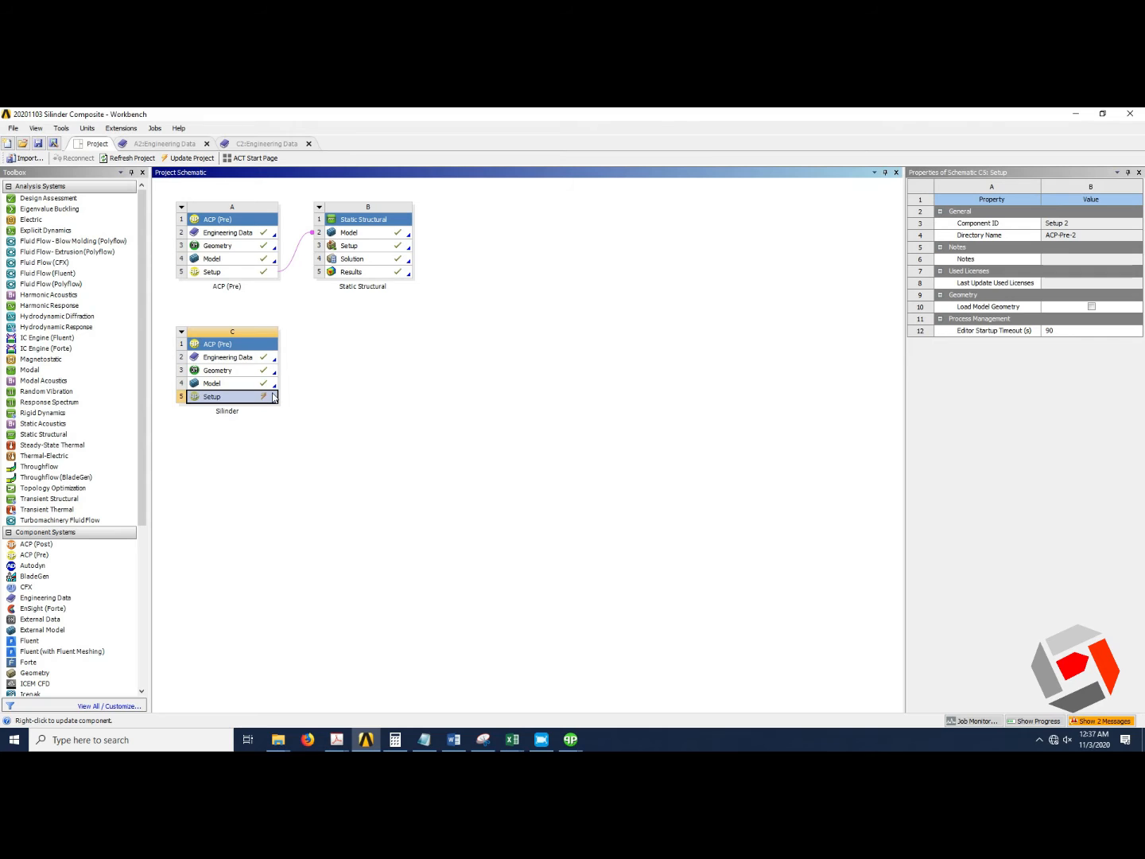
pyautogui.rightClick(257, 399)
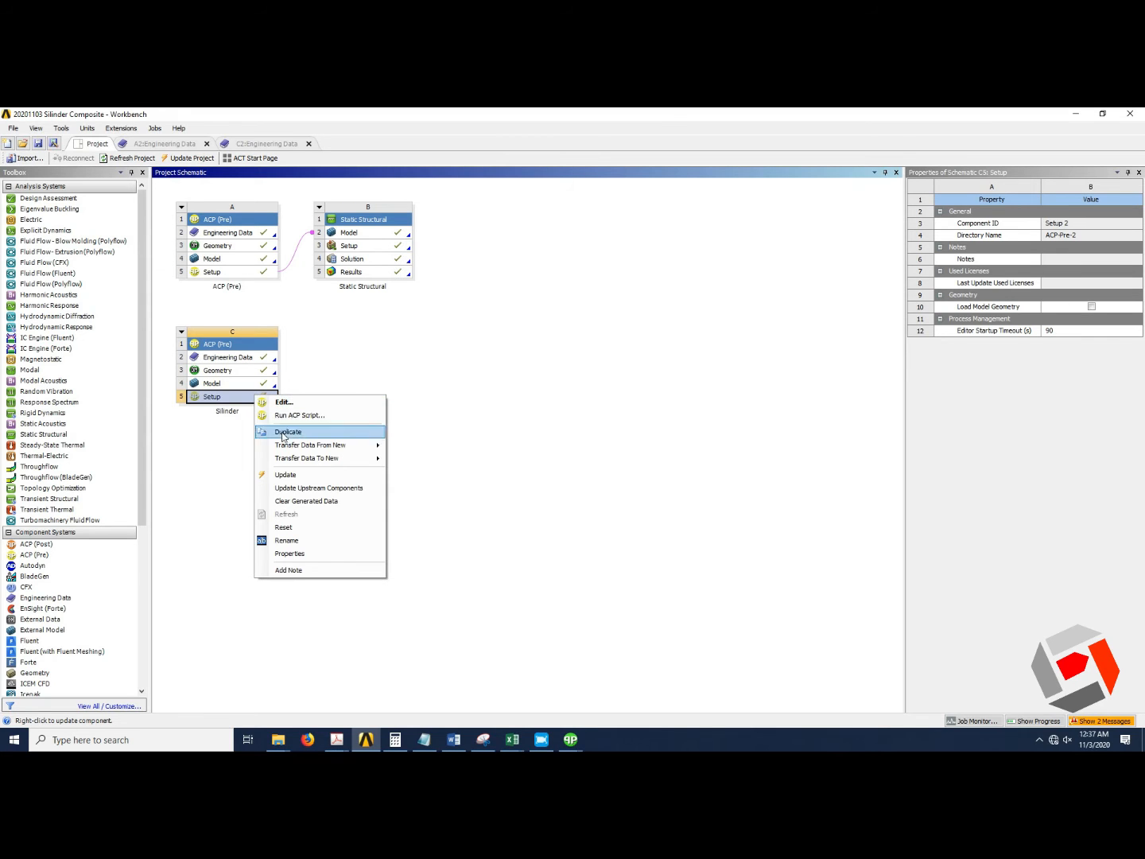
pyautogui.click(293, 476)
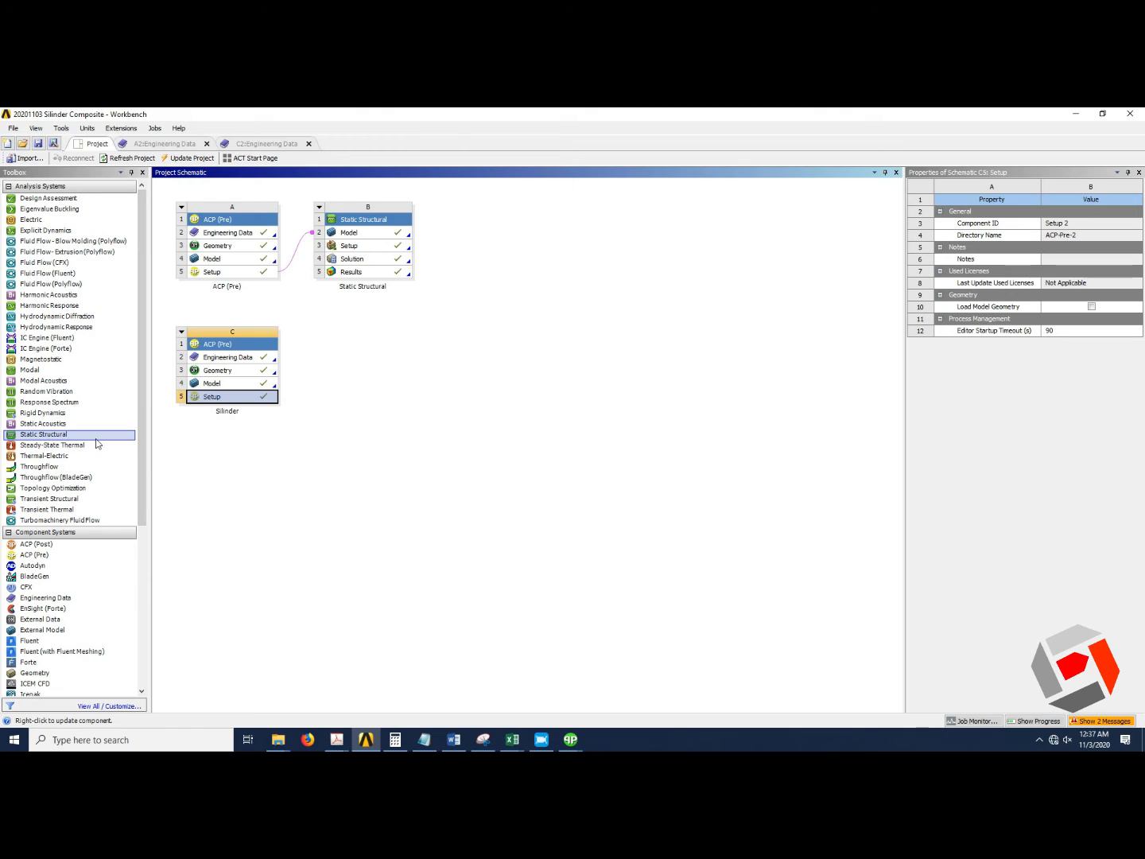
# Add a Static Structural system and transfer solid composite data from the Silinder setup to its model.
pyautogui.moveTo(93, 440); pyautogui.dragTo(334, 362)
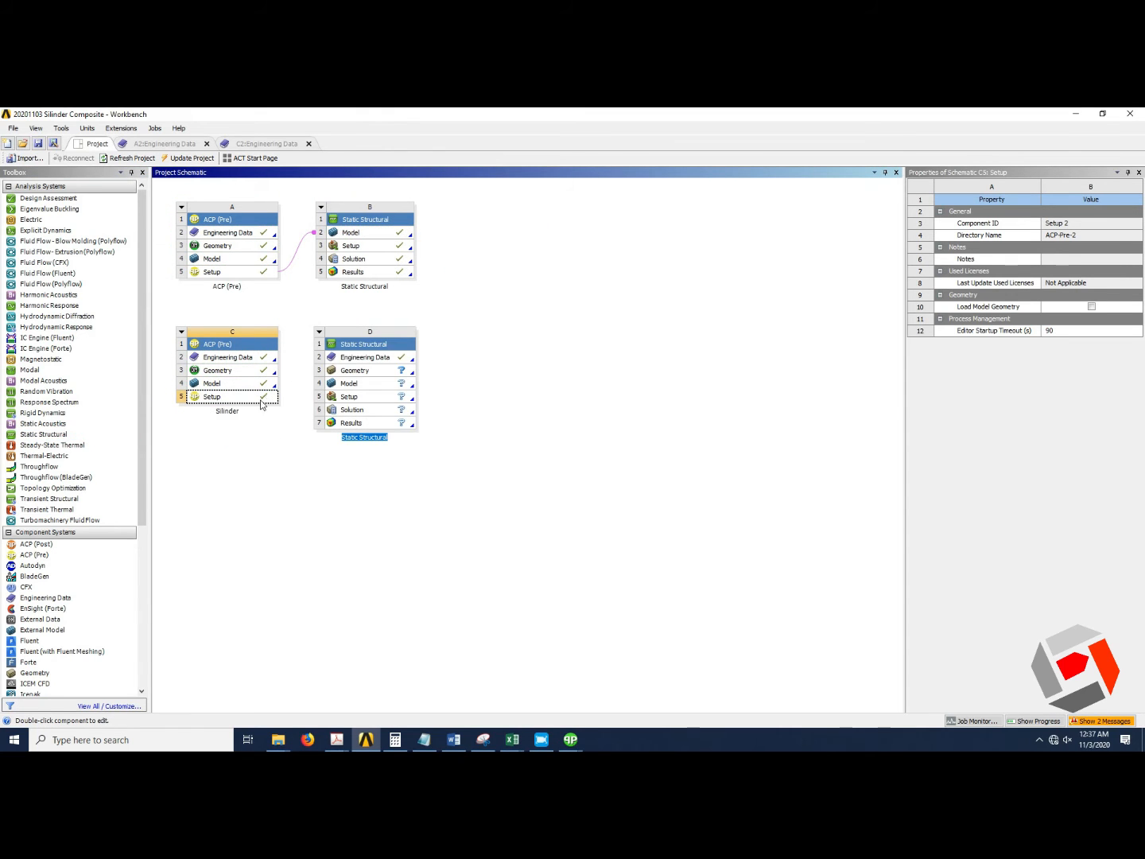
pyautogui.moveTo(263, 398); pyautogui.dragTo(351, 388)
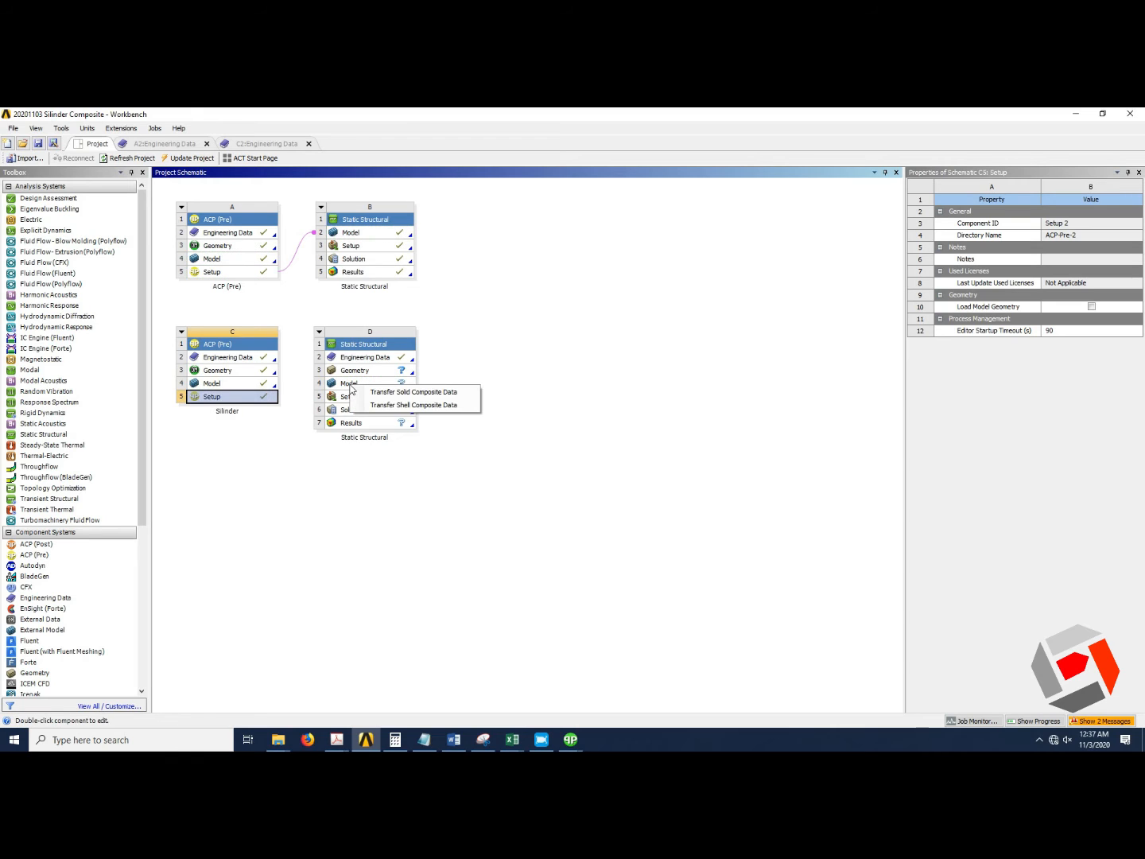
pyautogui.click(445, 395)
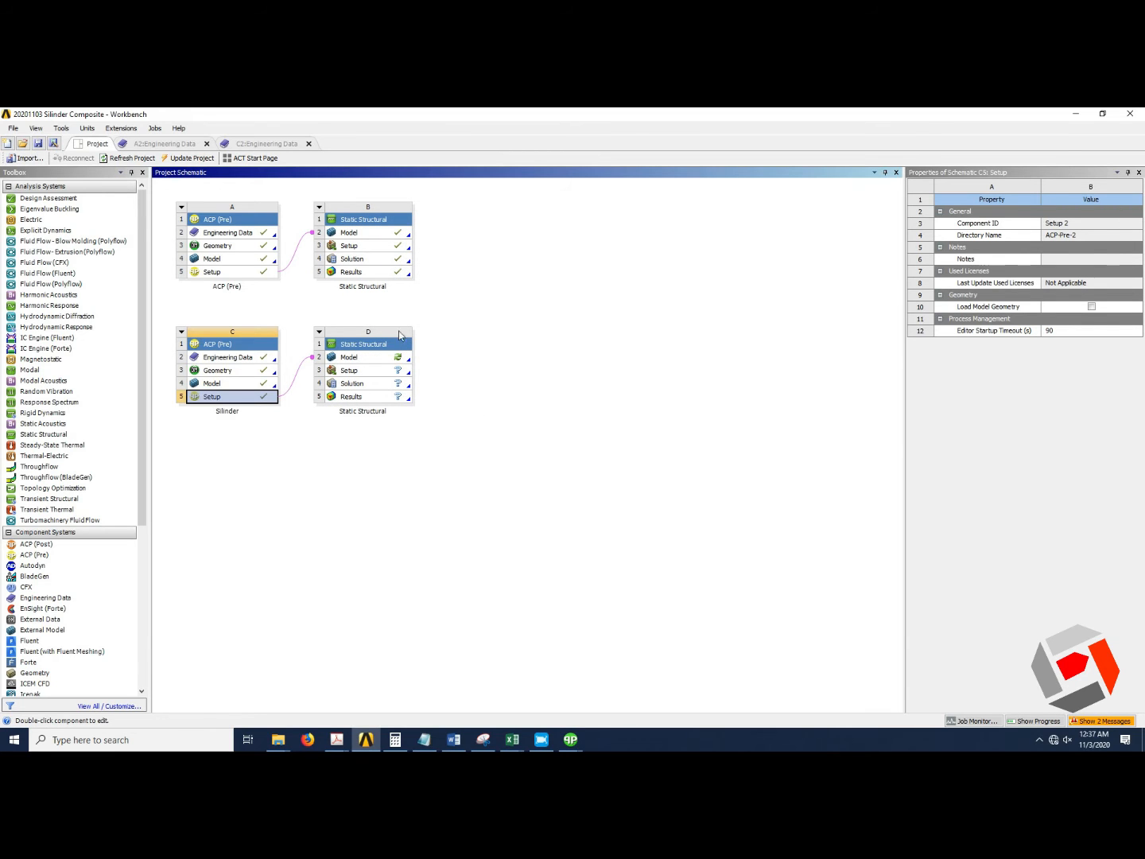
# Open the new Static Structural model in Mechanical and examine the imported layered solid mesh across the cylinder wall.
pyautogui.click(397, 358)
pyautogui.doubleClick(397, 359)
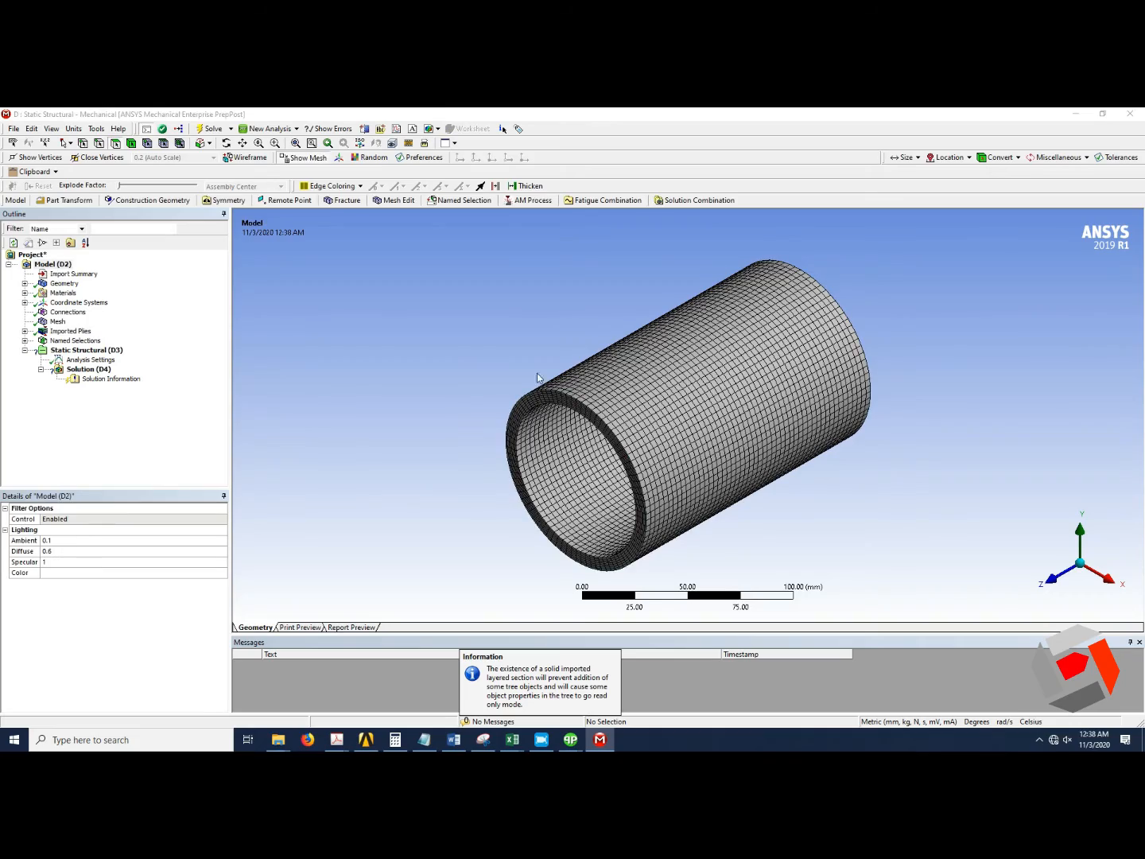
pyautogui.scroll(3, 591, 435)
pyautogui.moveTo(575, 435); pyautogui.dragTo(590, 405, button='middle')
pyautogui.scroll(6, 590, 408)
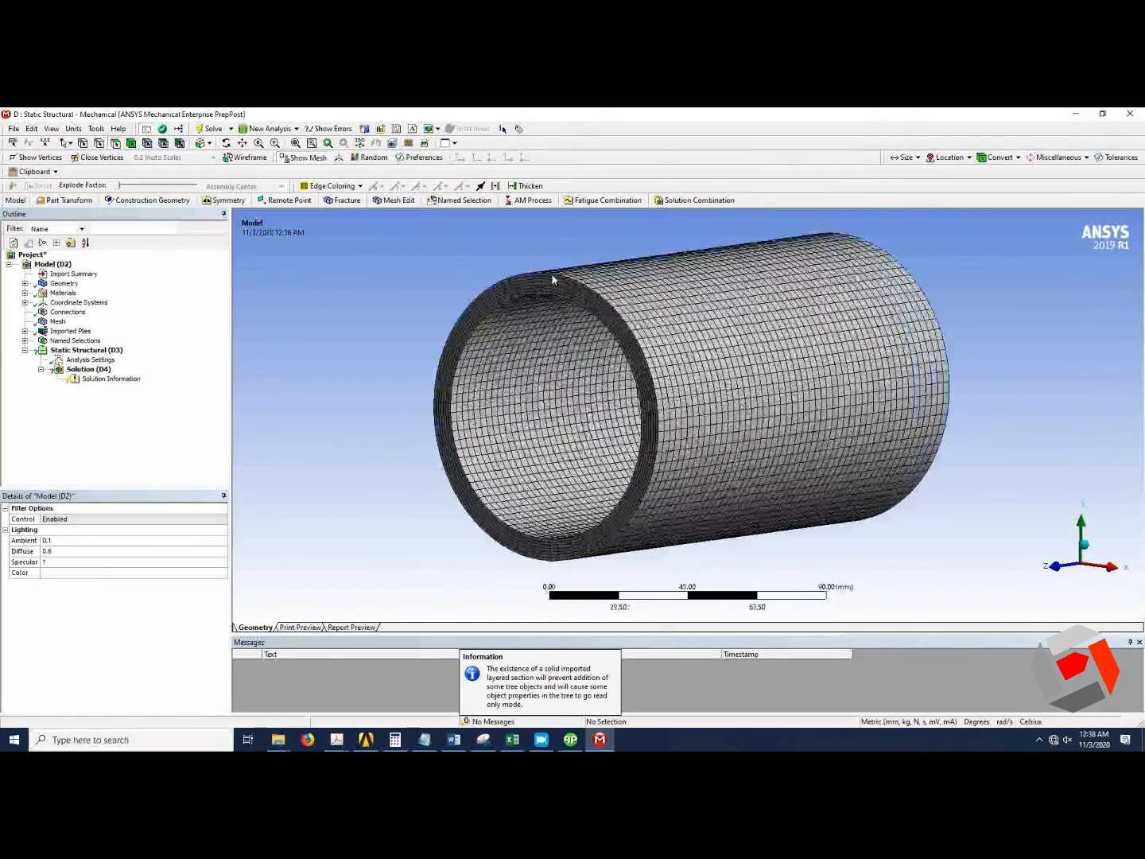
pyautogui.scroll(5, 601, 372)
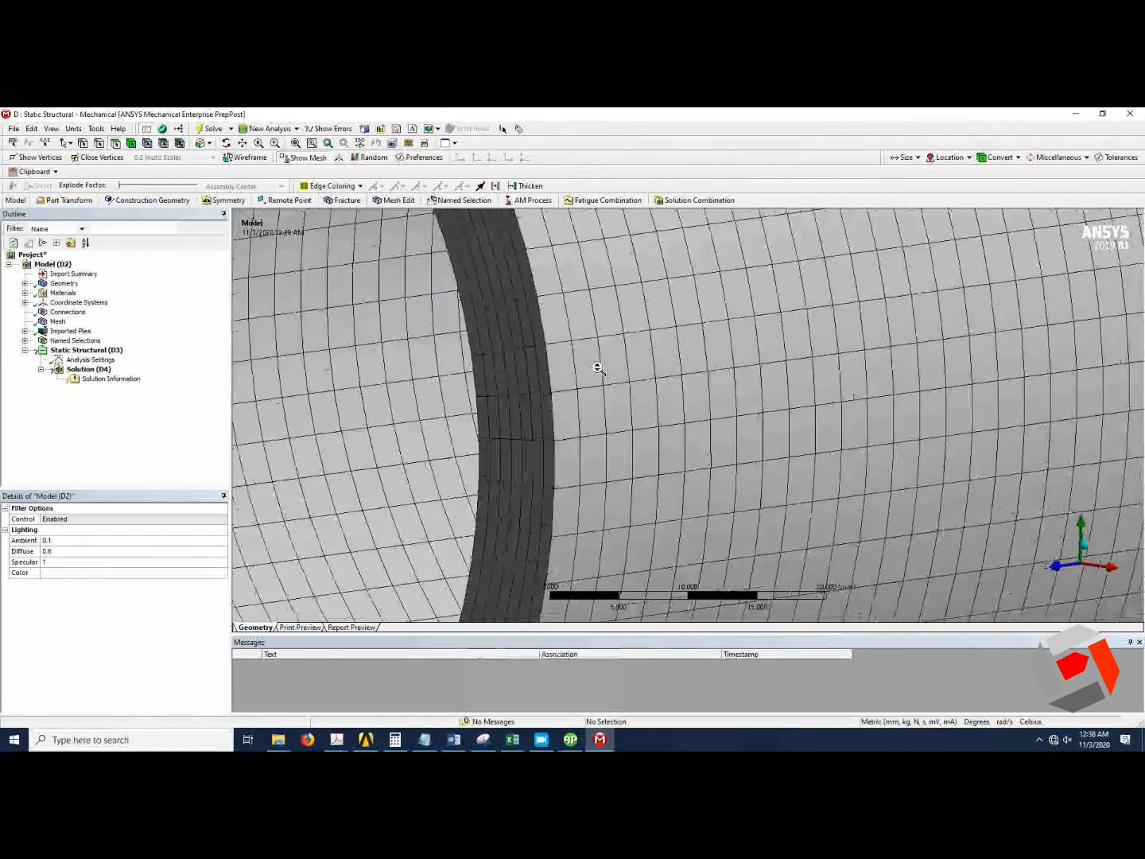
pyautogui.moveTo(473, 403); pyautogui.dragTo(557, 434, button='middle')
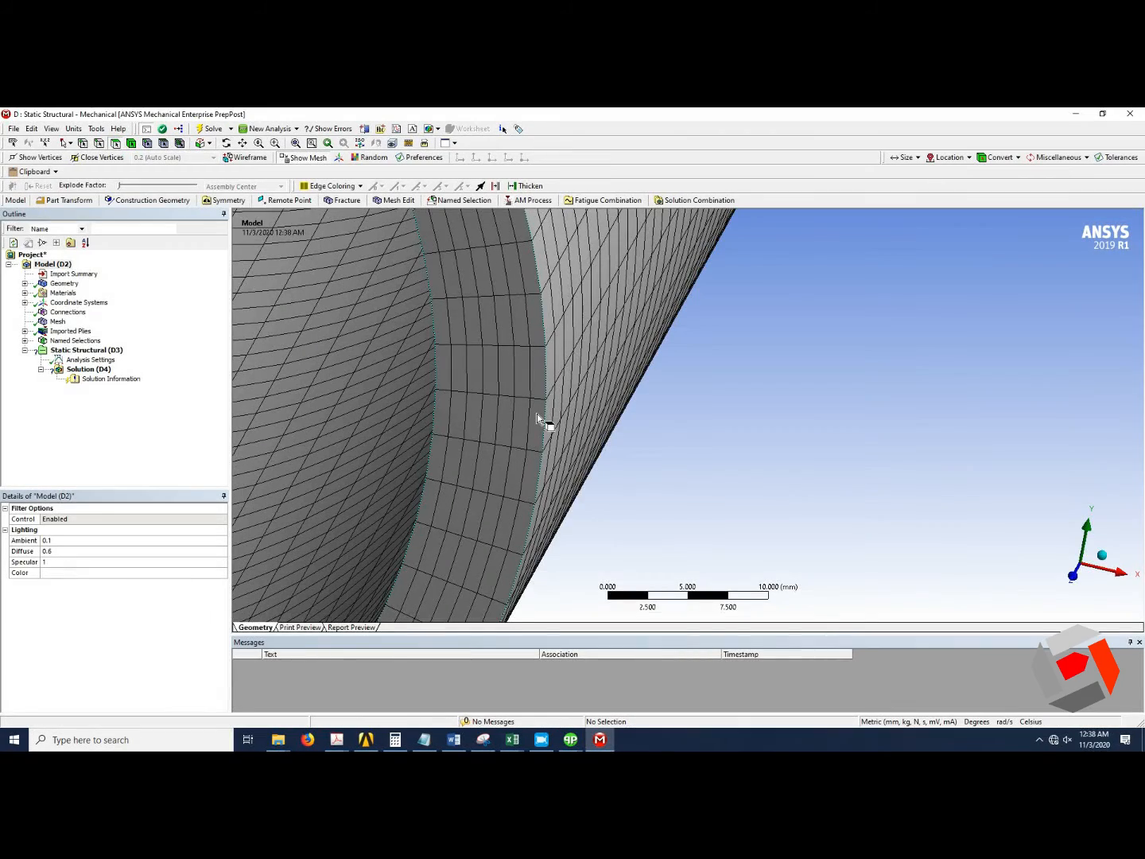
pyautogui.scroll(-3, 537, 413)
pyautogui.scroll(-10, 537, 414)
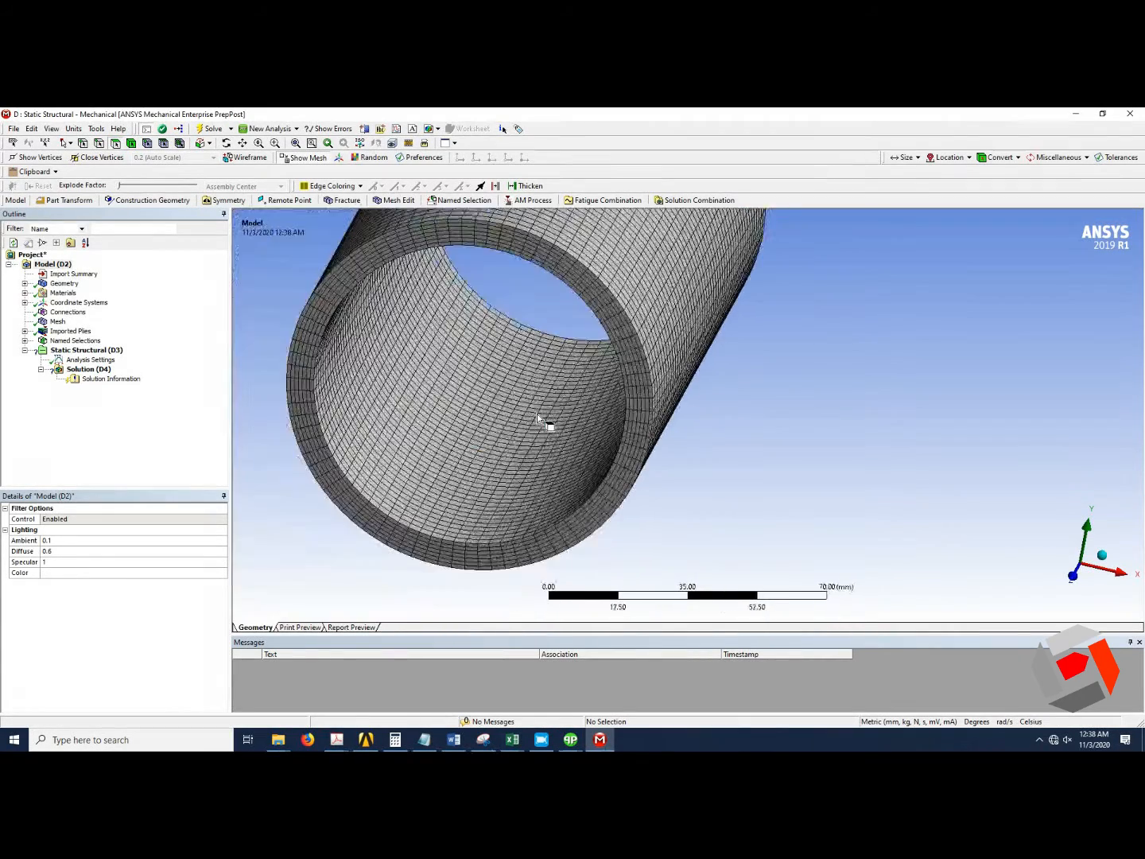
pyautogui.moveTo(549, 389); pyautogui.dragTo(498, 319, button='middle')
pyautogui.scroll(3, 509, 330)
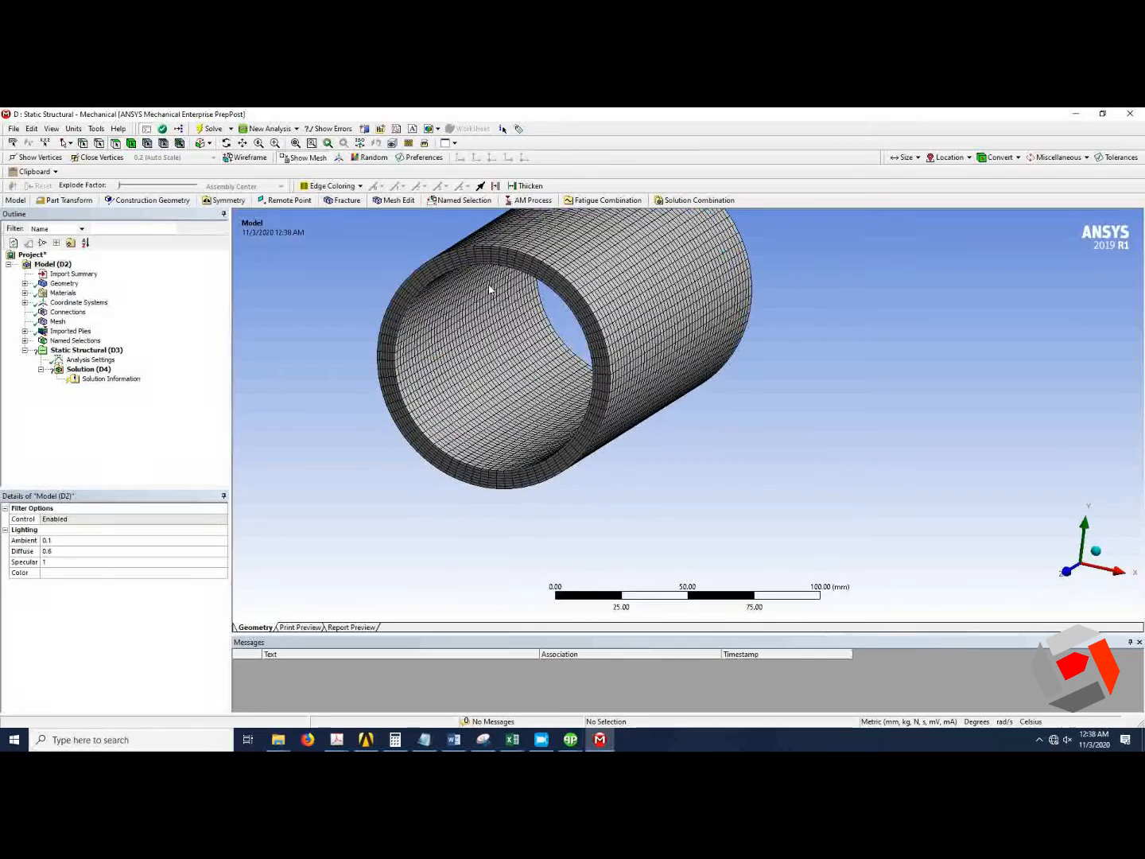
pyautogui.scroll(-3, 528, 347)
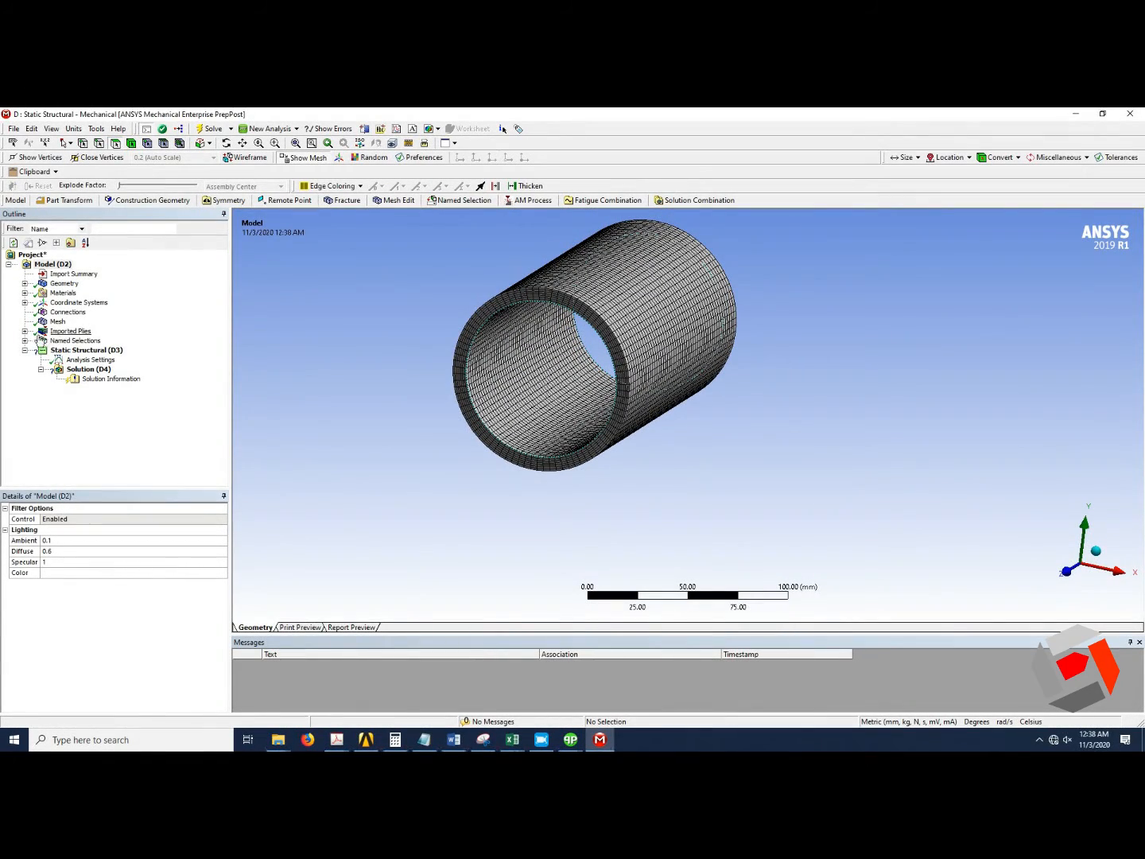
# Expand the imported plies and named selections and select the SOLIDMODEL.1_ALL_ELEMENTS_BOT(Silinder) named selection.
pyautogui.click(25, 332)
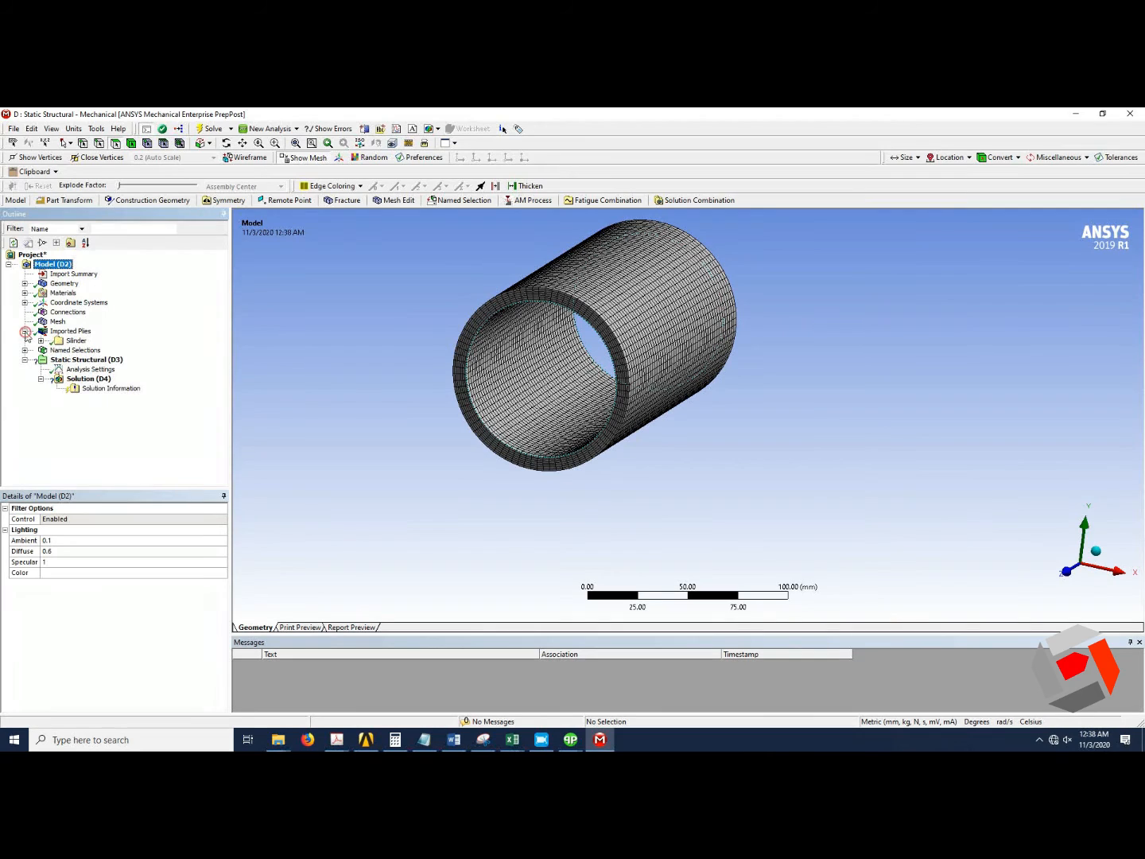
pyautogui.click(25, 332)
pyautogui.click(25, 341)
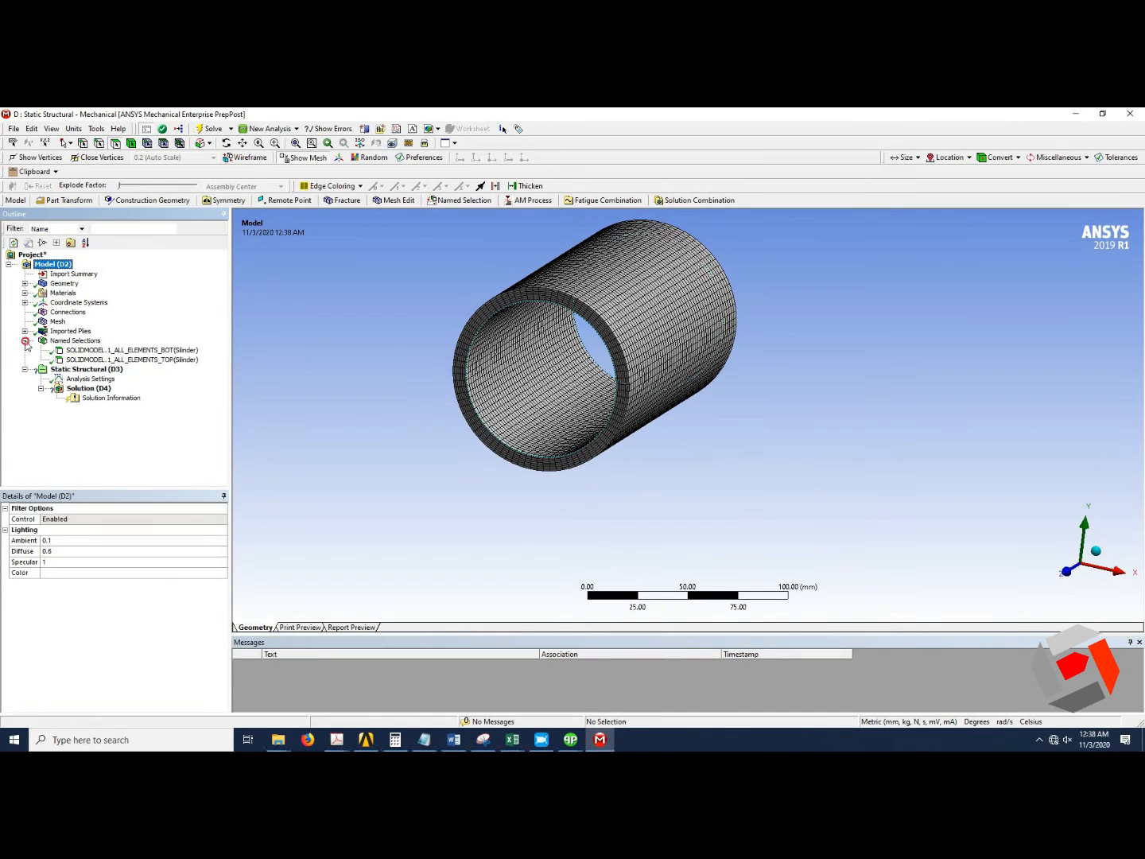
pyautogui.click(140, 350)
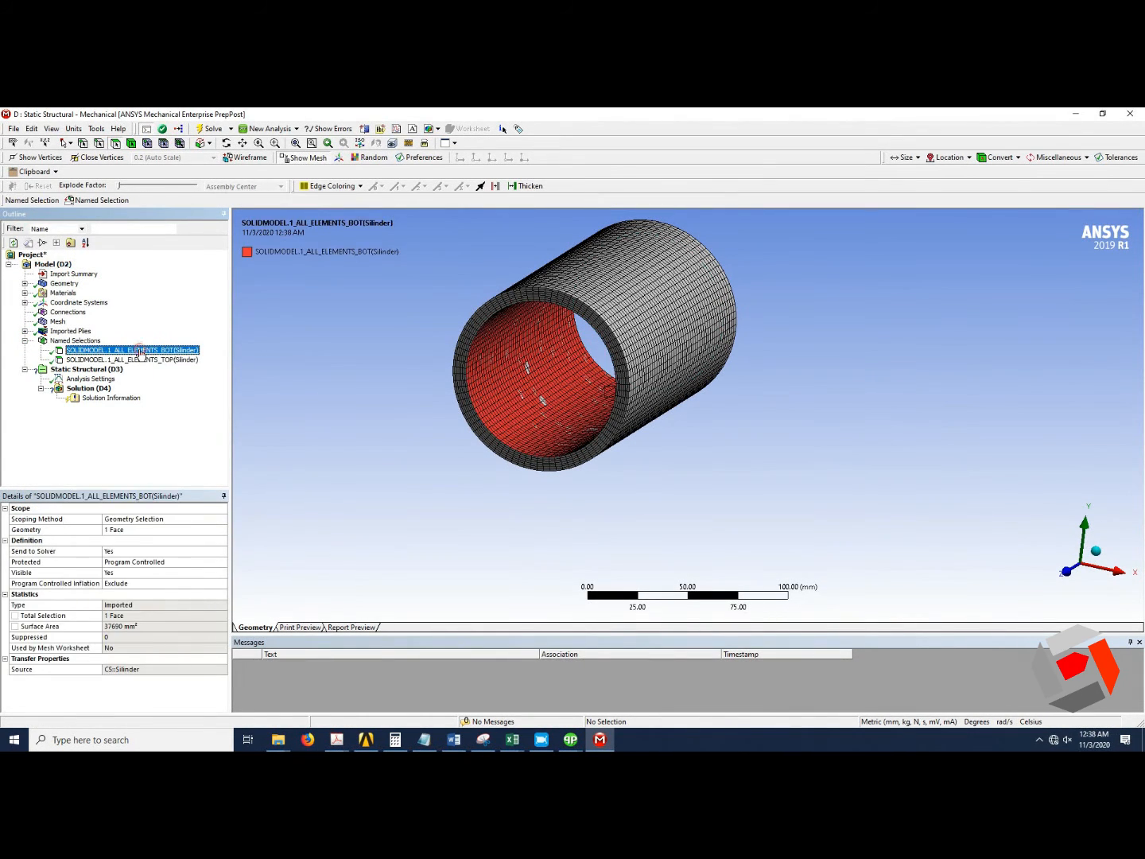
# Compare the top and bottom all-elements named selections to see which cylinder faces each covers.
pyautogui.click(131, 360)
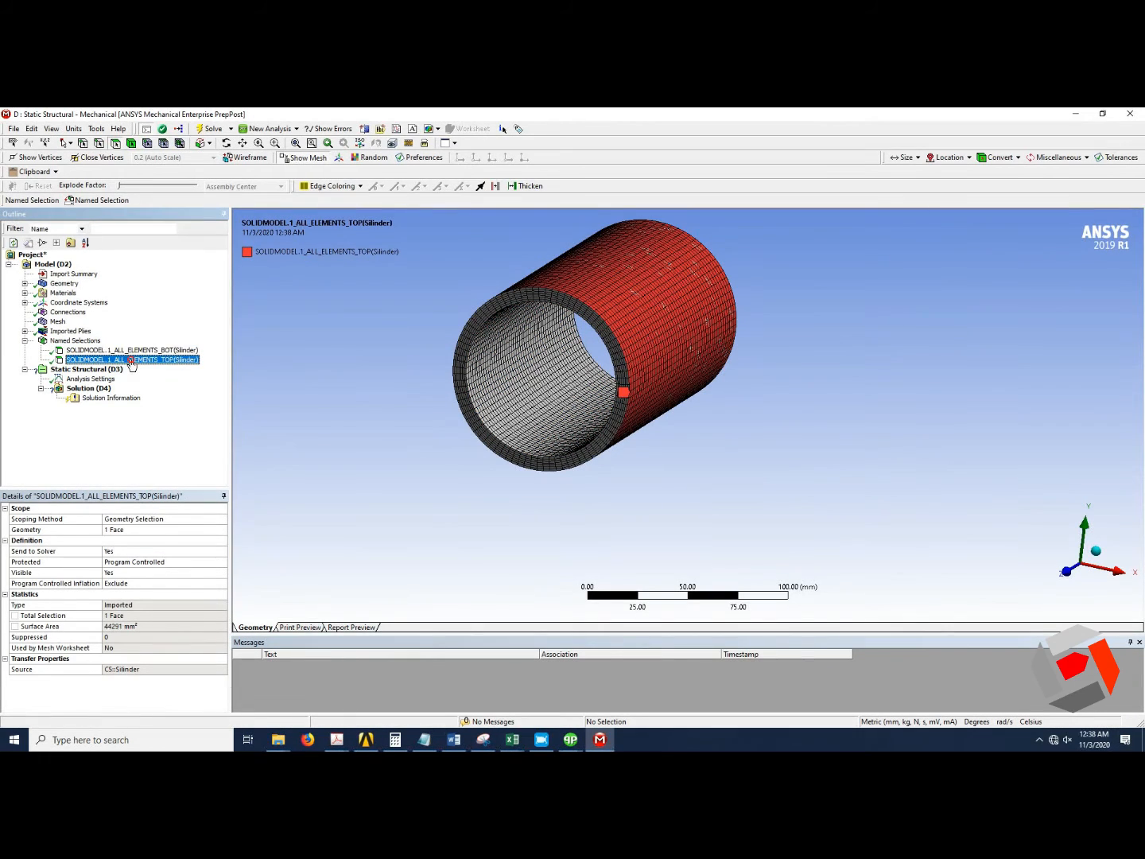
pyautogui.click(133, 350)
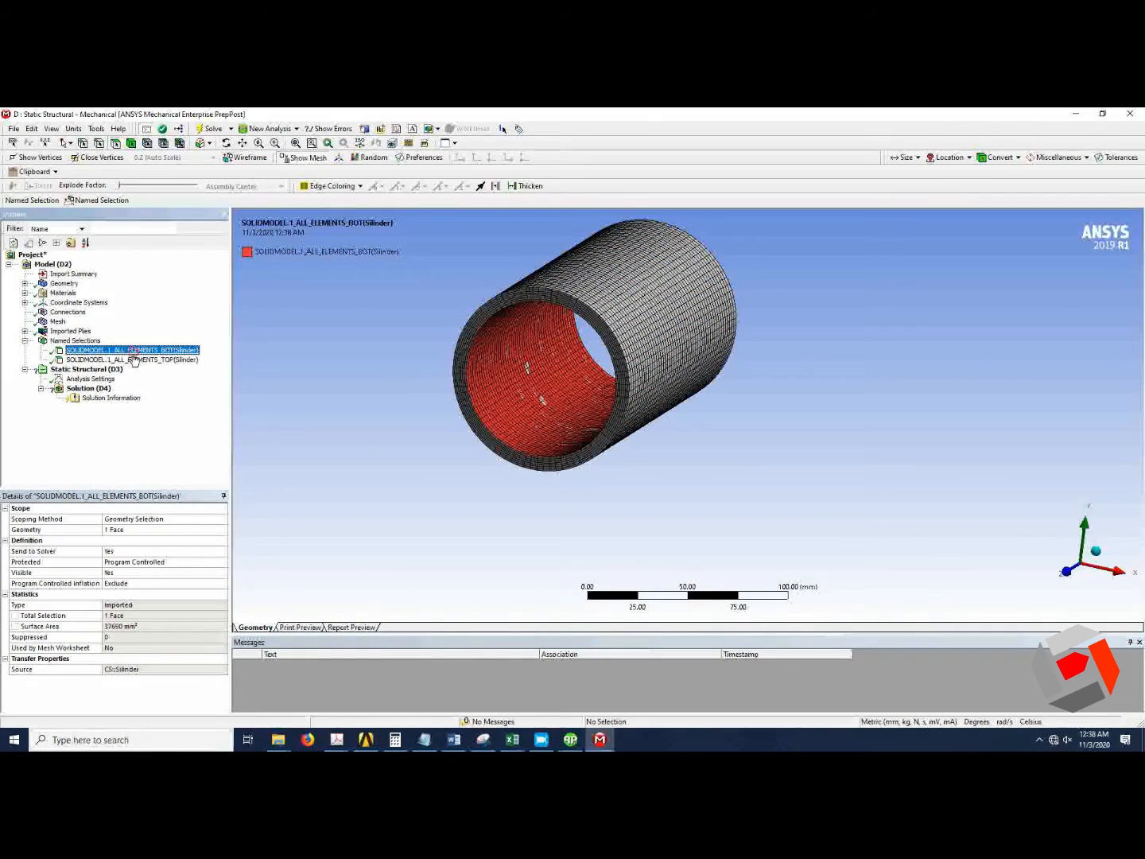
pyautogui.click(137, 361)
pyautogui.click(146, 351)
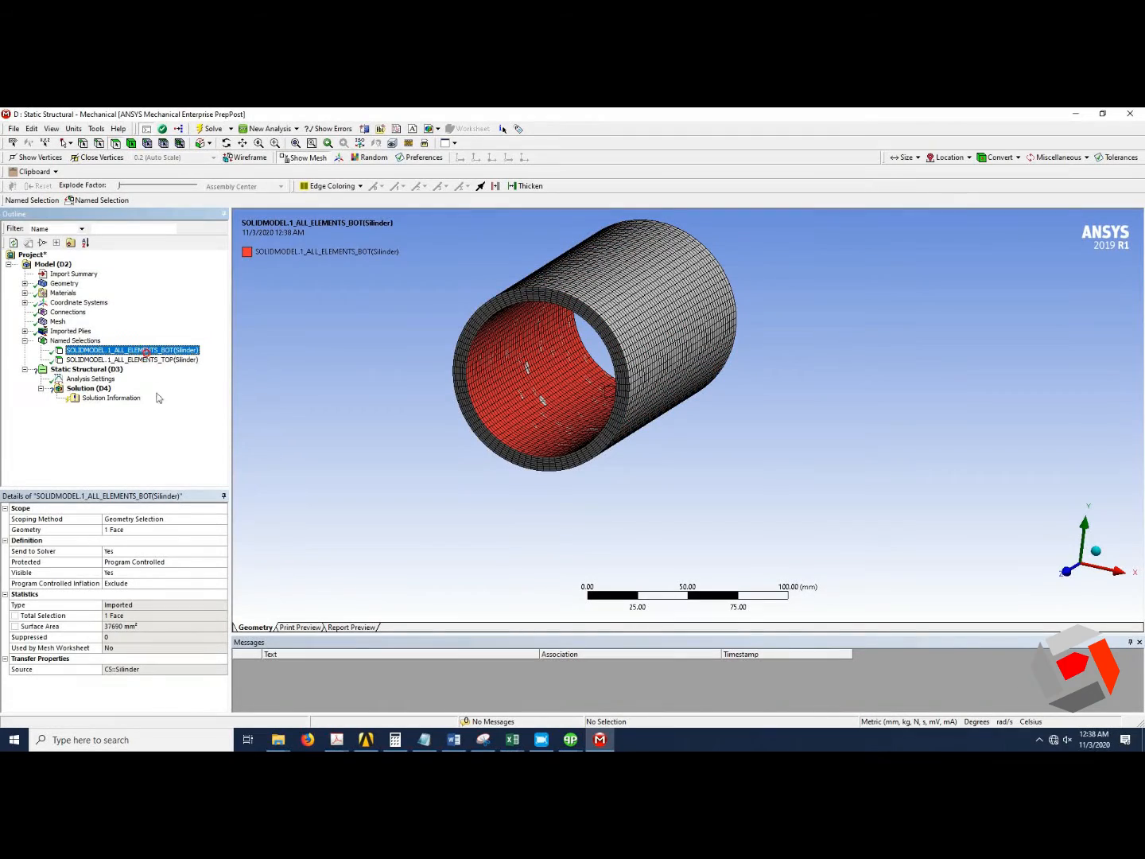
# Add a Fixed Support to the Static Structural analysis on one end face of the cylinder.
pyautogui.click(83, 369)
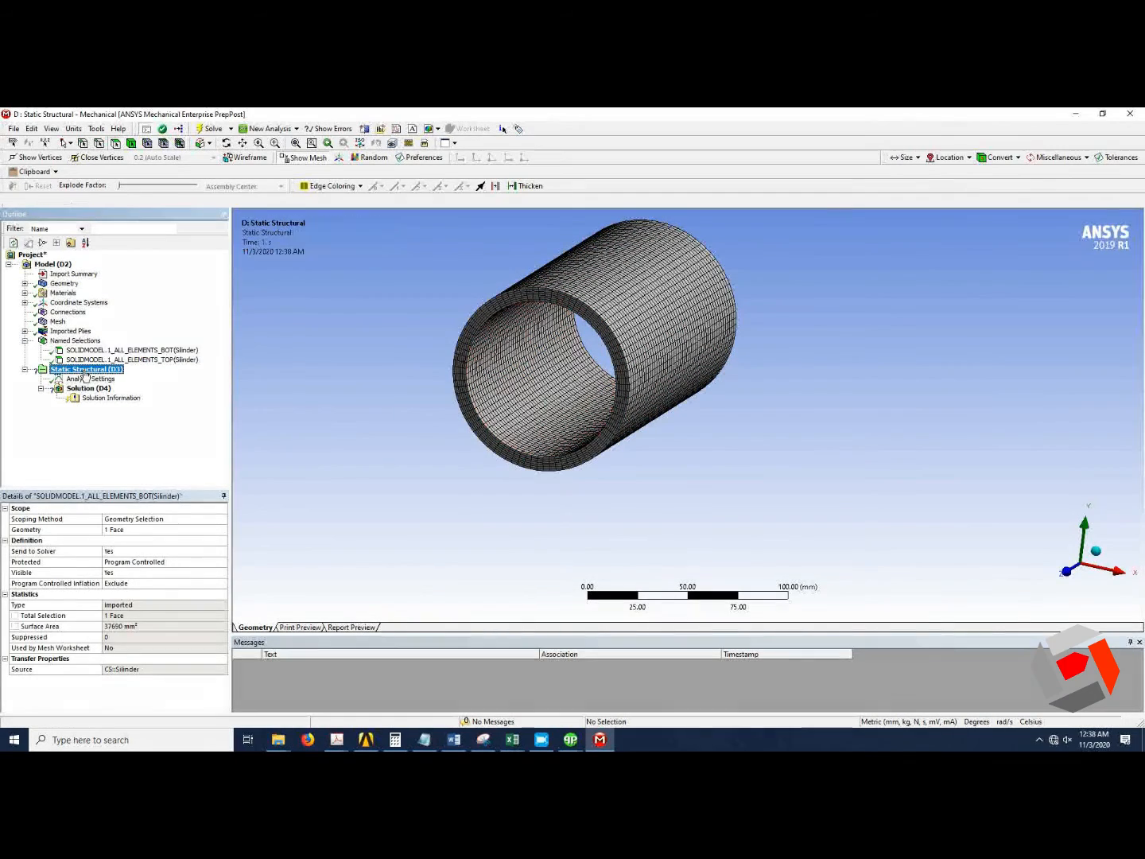
pyautogui.click(163, 199)
pyautogui.click(181, 215)
pyautogui.moveTo(593, 345); pyautogui.dragTo(726, 421, button='middle')
pyautogui.click(723, 418)
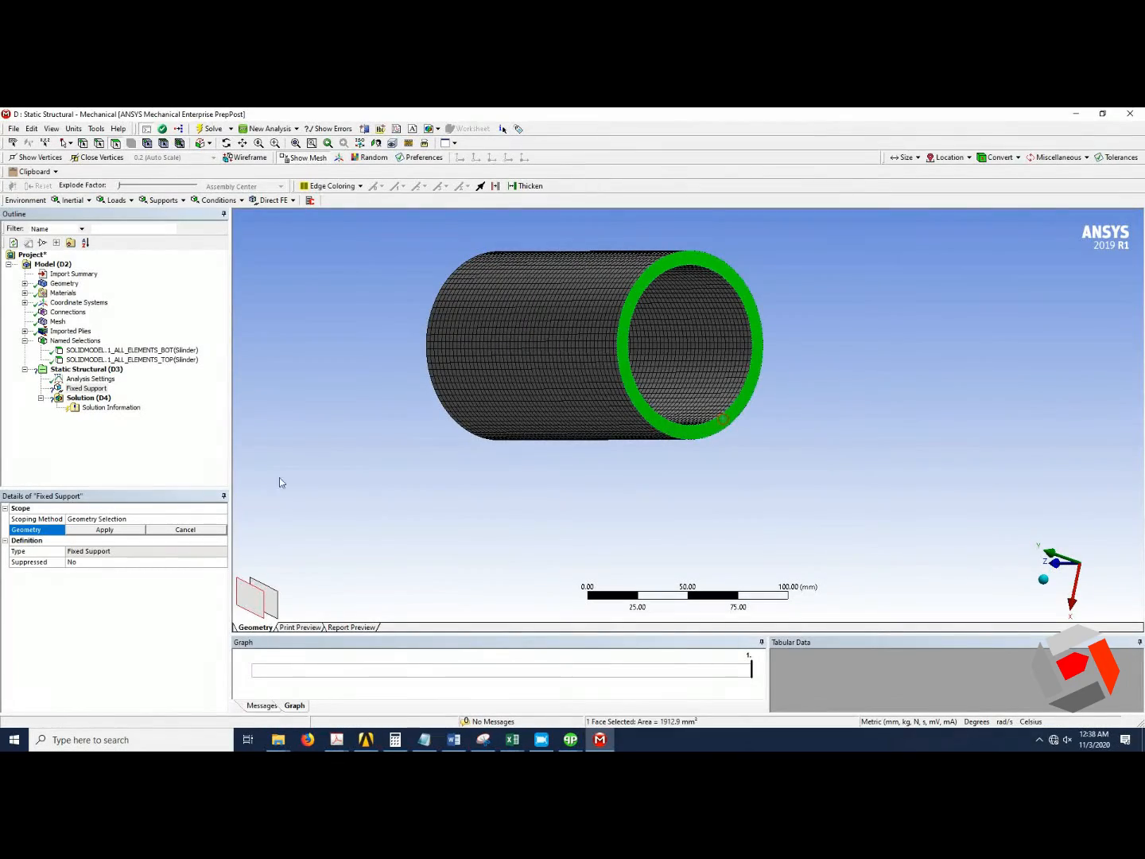
pyautogui.click(112, 530)
# Insert a Force on the opposite end face of the cylinder and define it by components.
pyautogui.moveTo(396, 397); pyautogui.dragTo(432, 438, button='middle')
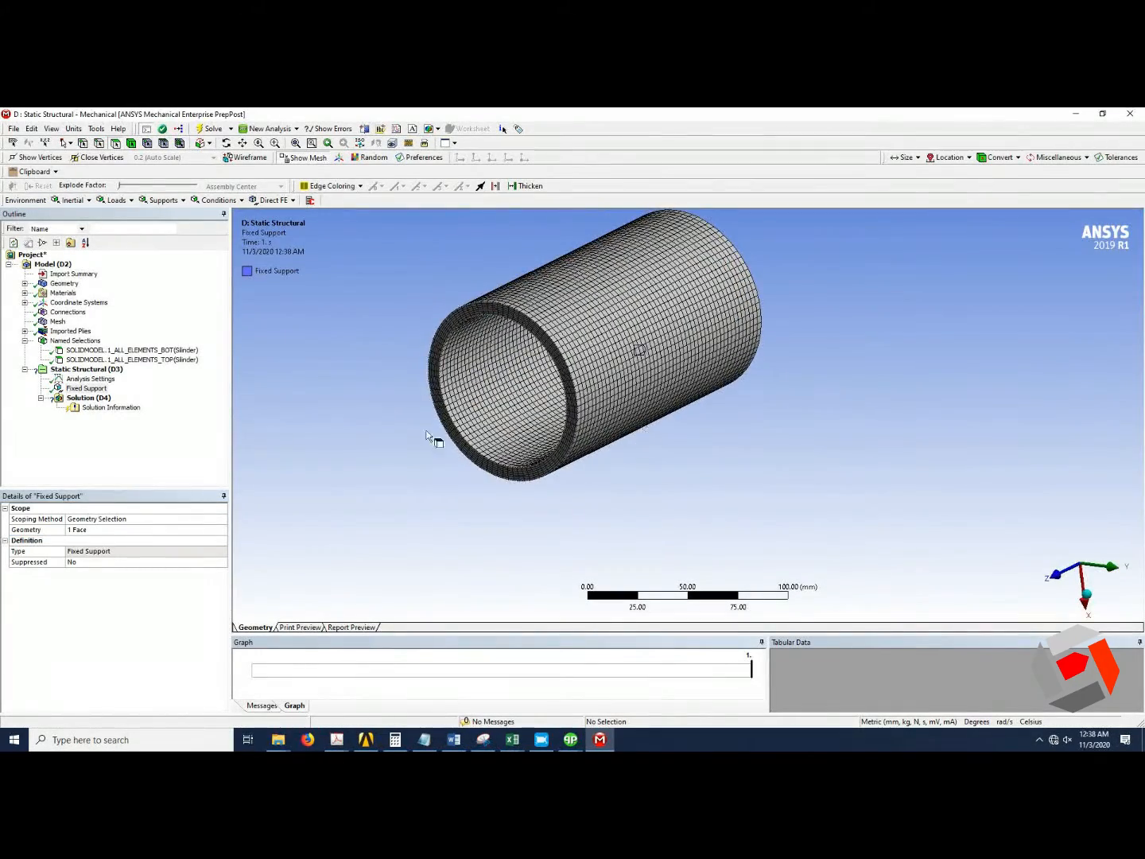
pyautogui.click(436, 367)
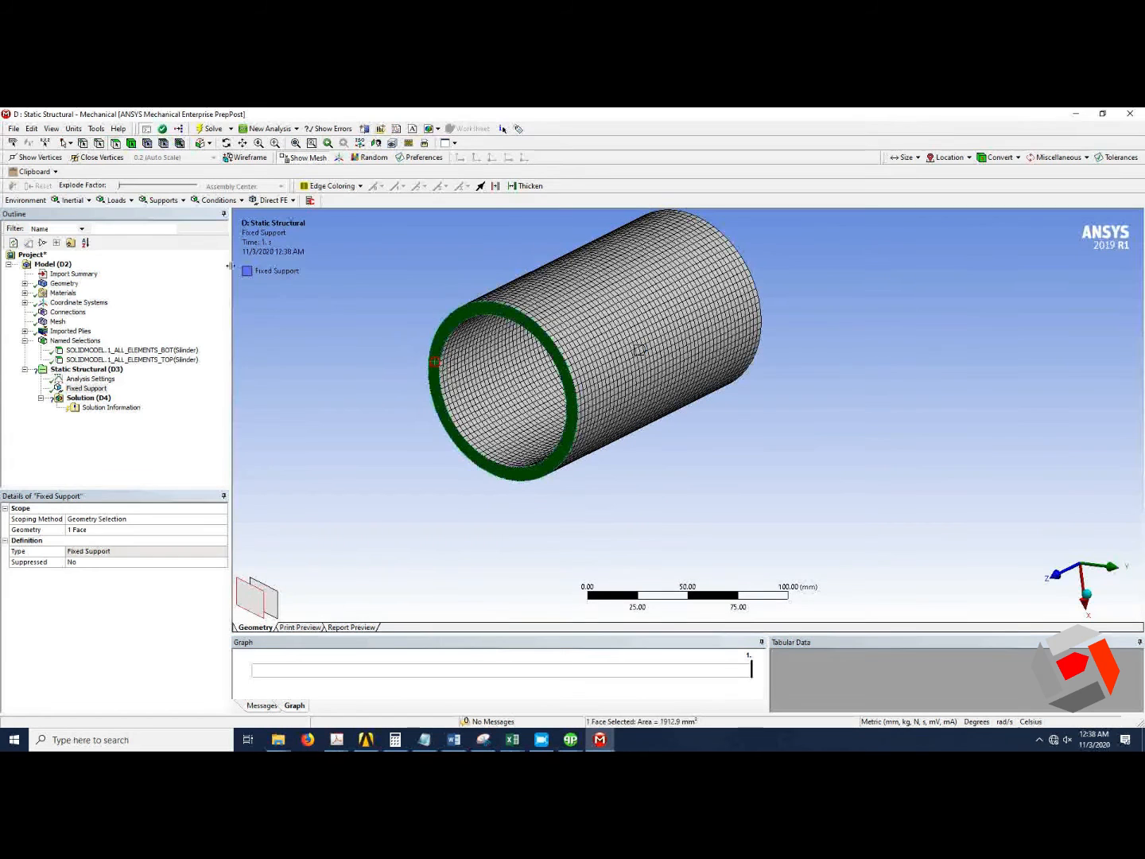
pyautogui.click(131, 201)
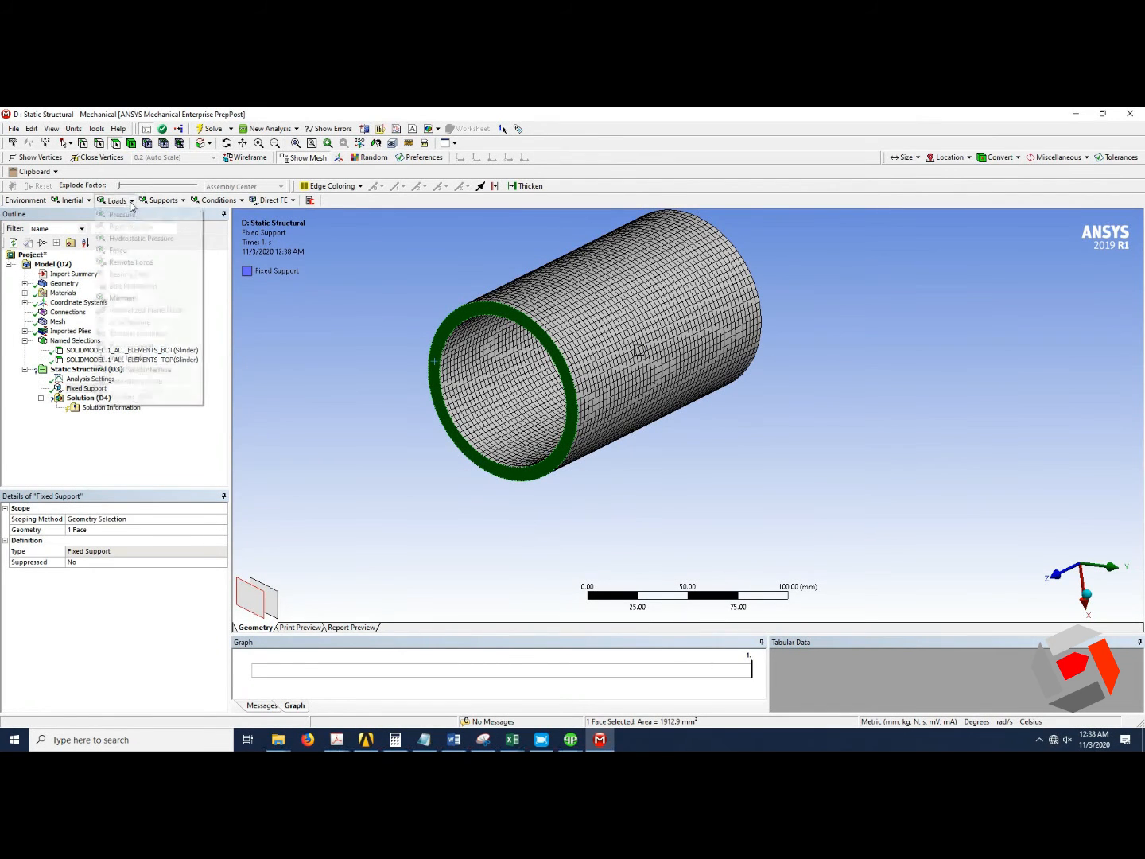
pyautogui.click(133, 252)
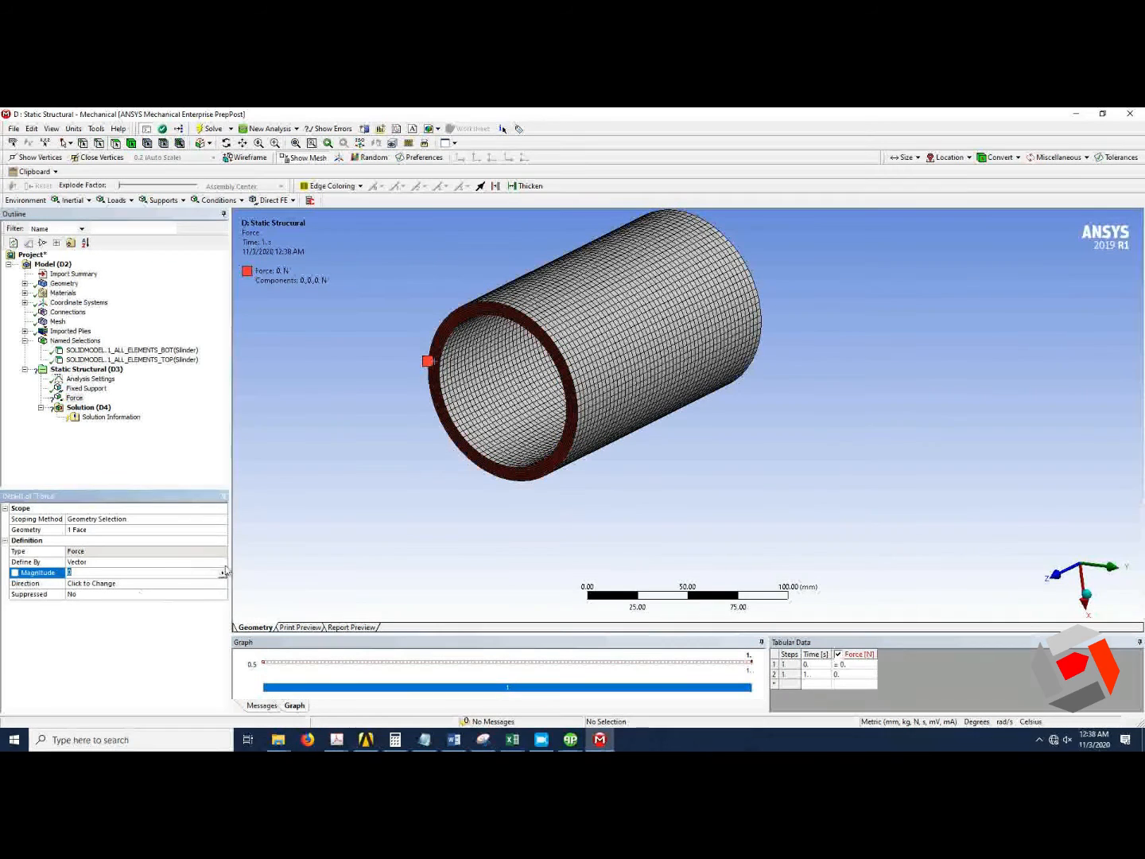
pyautogui.click(222, 561)
pyautogui.click(222, 561)
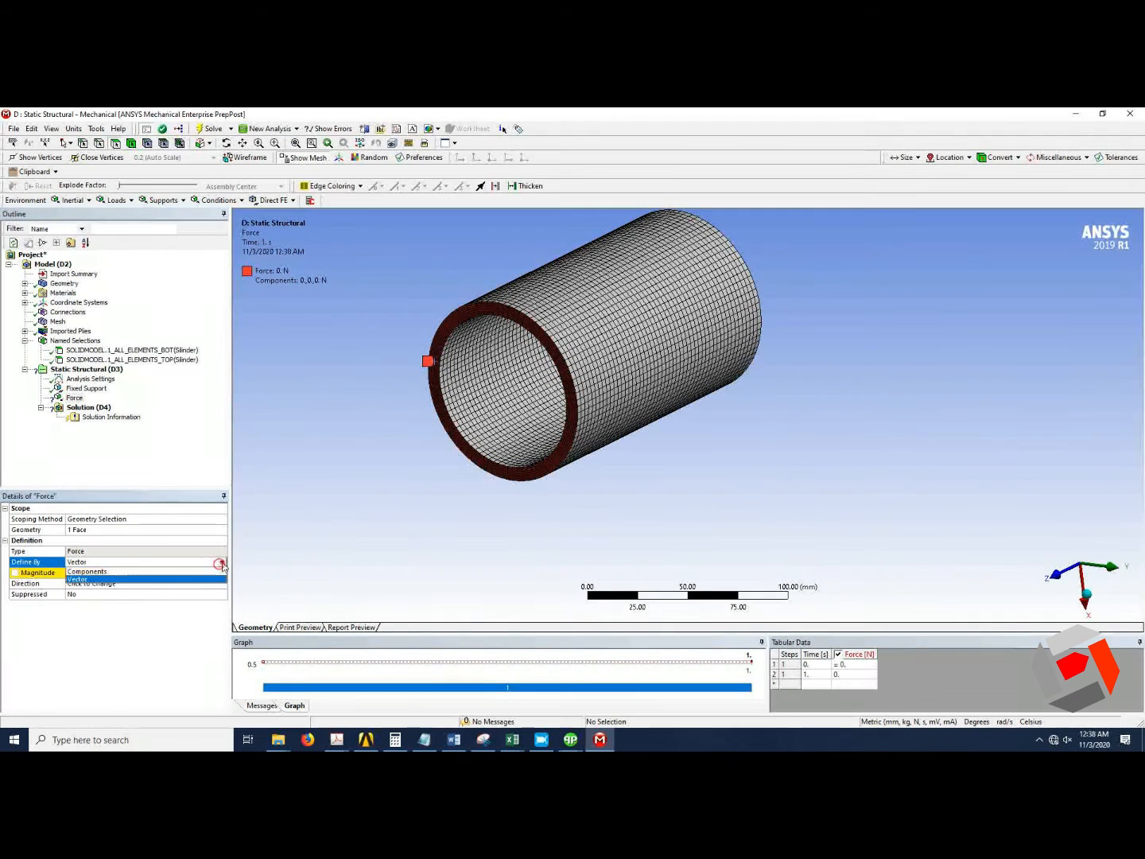
pyautogui.click(173, 574)
# Set the force's Y component to -500 N.
pyautogui.click(114, 596)
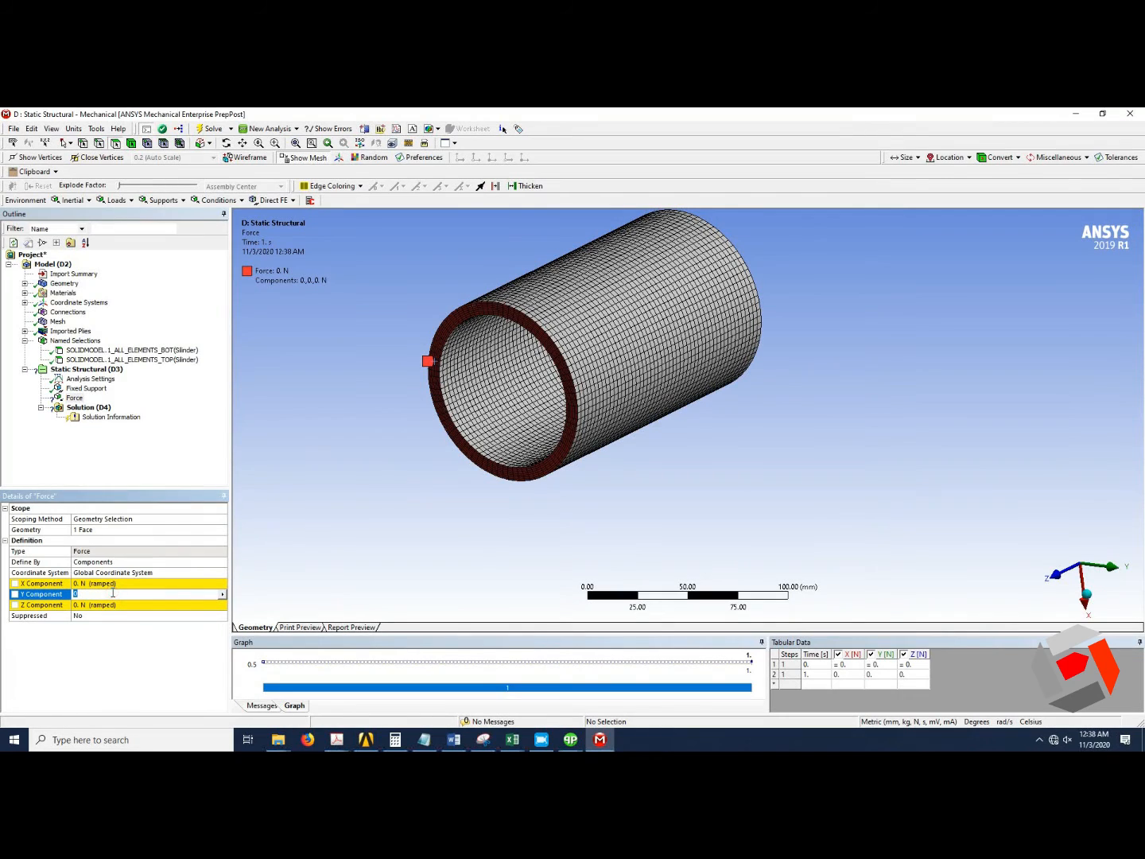
pyautogui.write('-500')
pyautogui.press('Return')
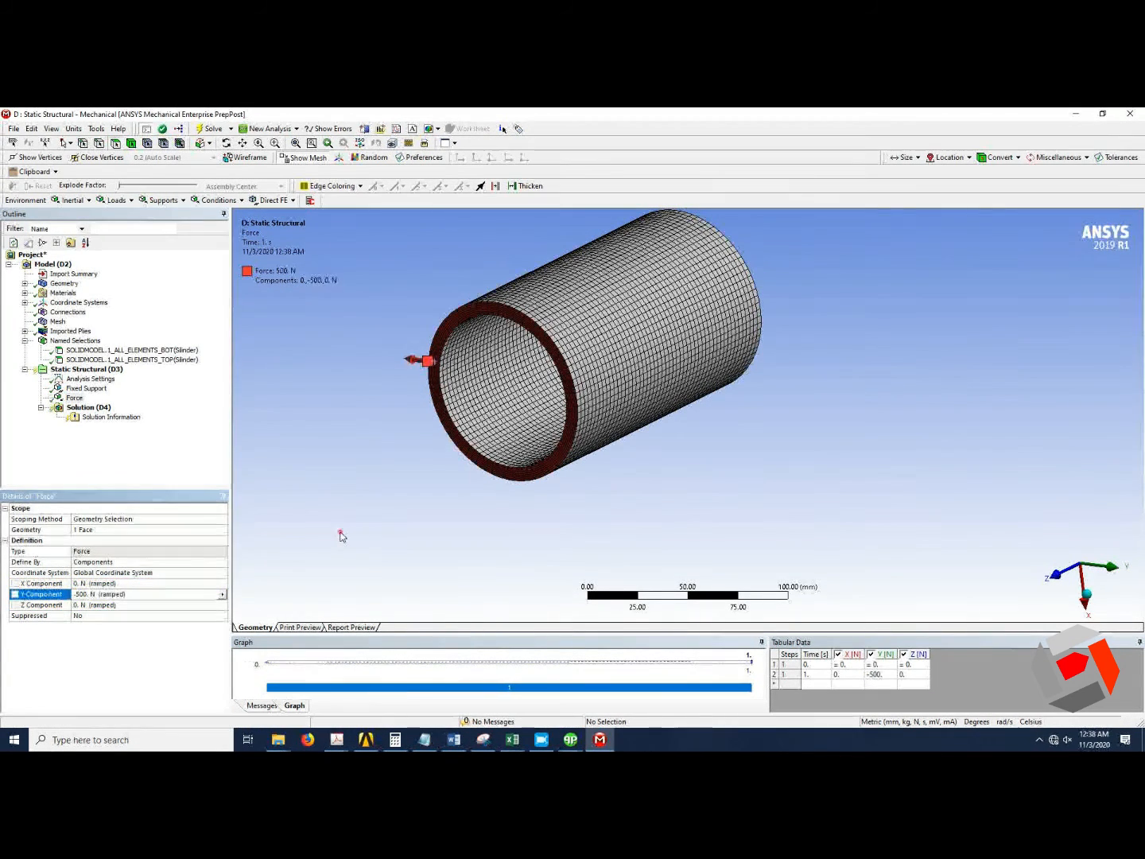
pyautogui.click(341, 534)
pyautogui.click(1086, 593)
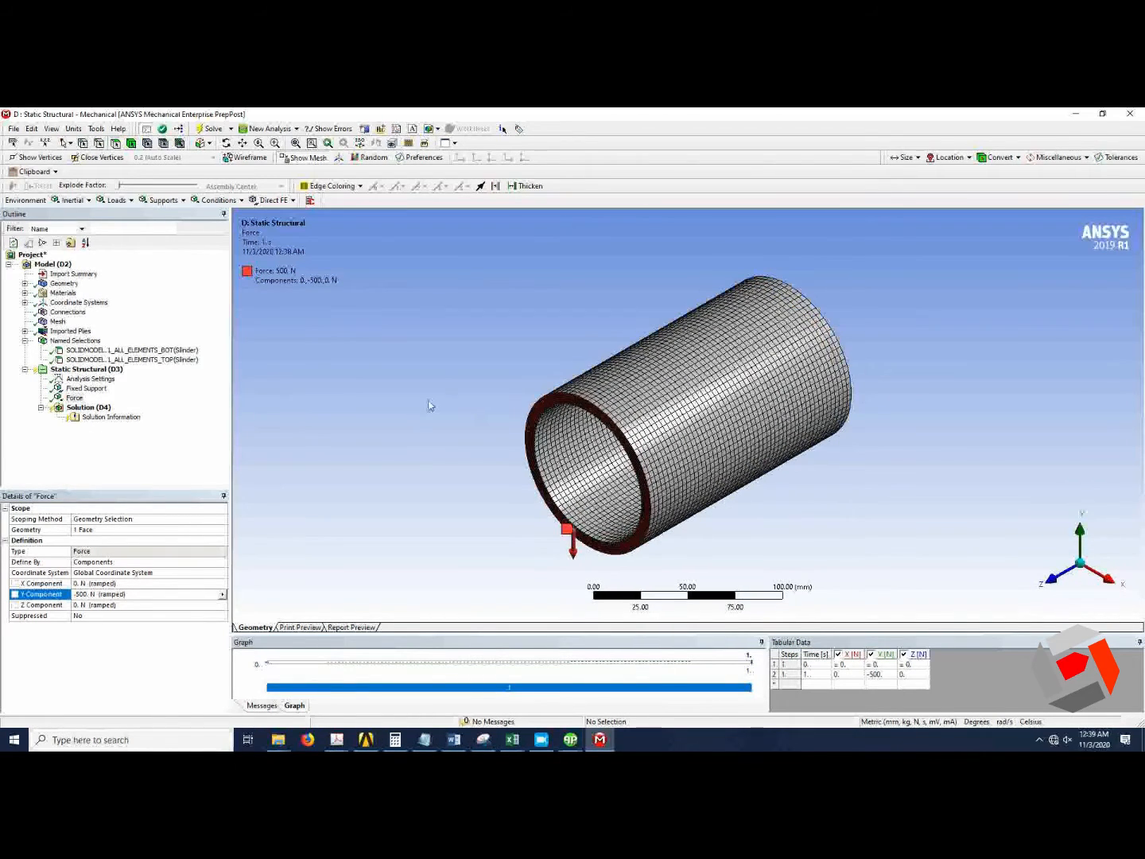
# Solve the Static Structural analysis.
pyautogui.click(91, 407)
pyautogui.rightClick(108, 409)
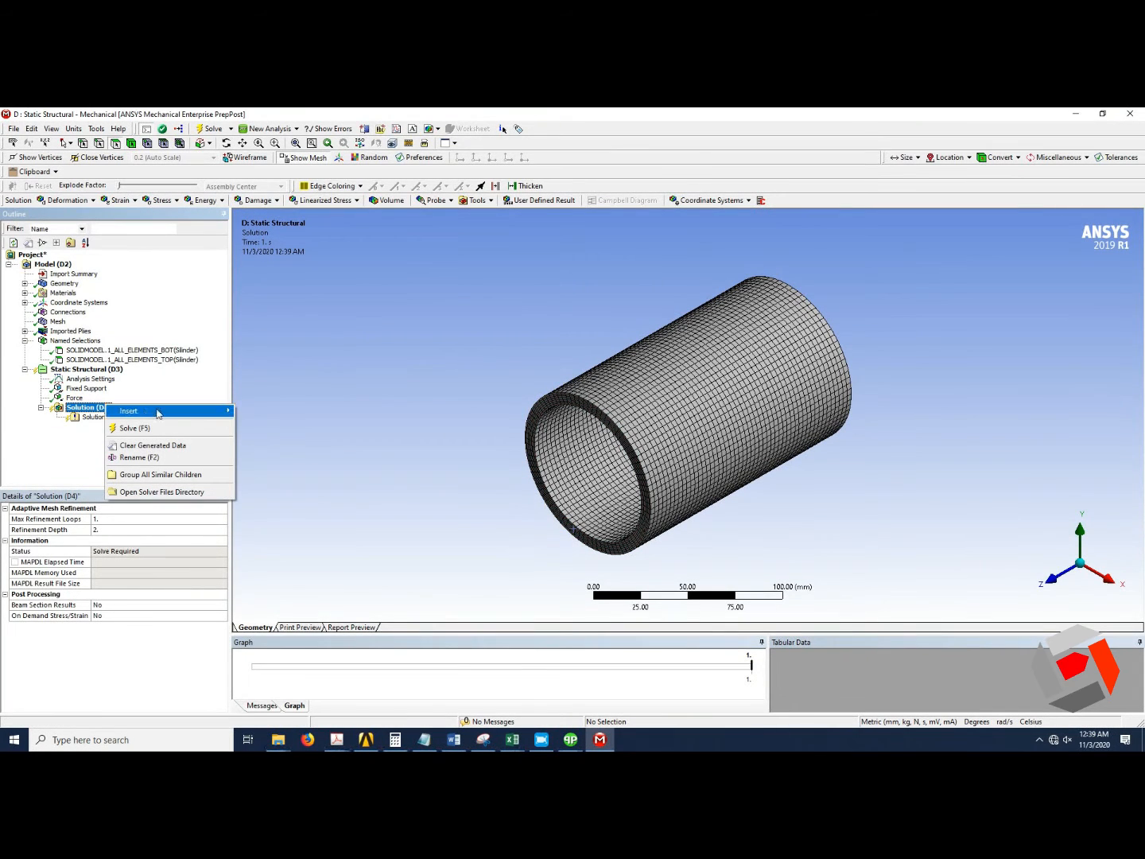
pyautogui.moveTo(159, 411)
pyautogui.moveTo(299, 459)
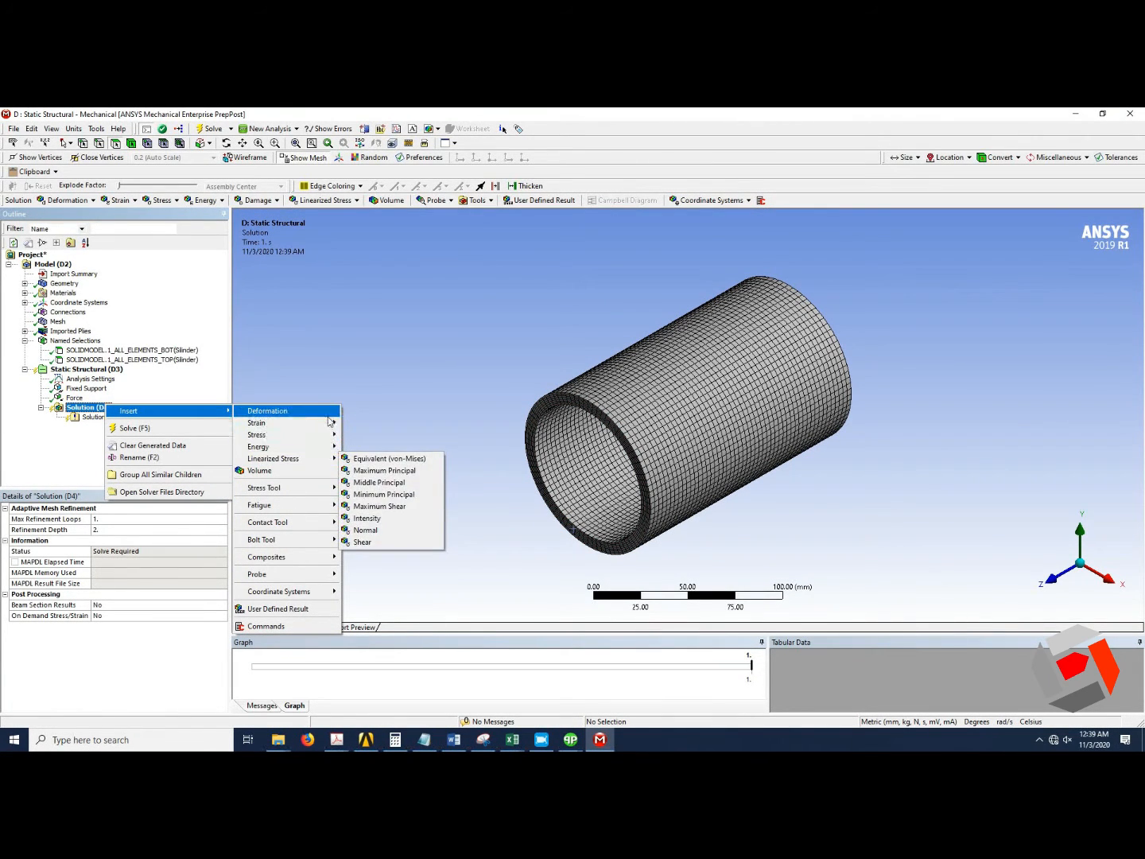
pyautogui.moveTo(318, 411)
pyautogui.click(366, 412)
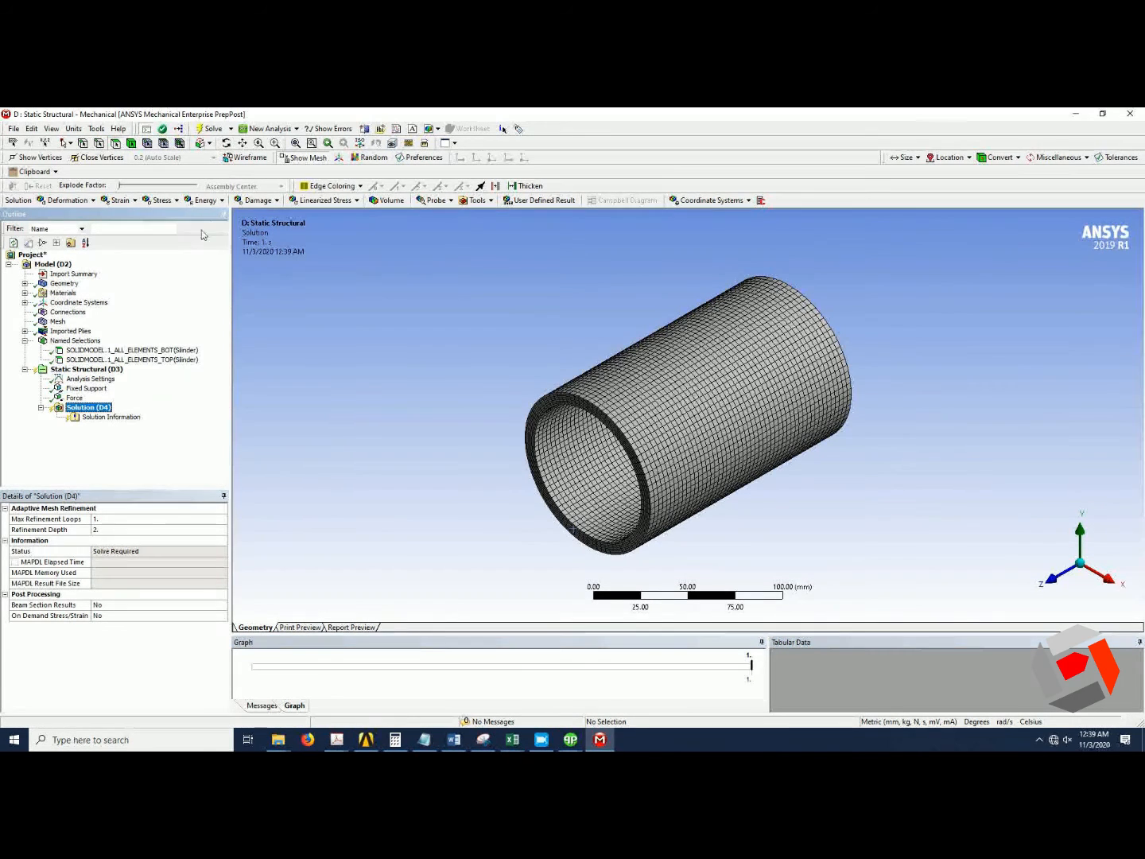
pyautogui.click(211, 129)
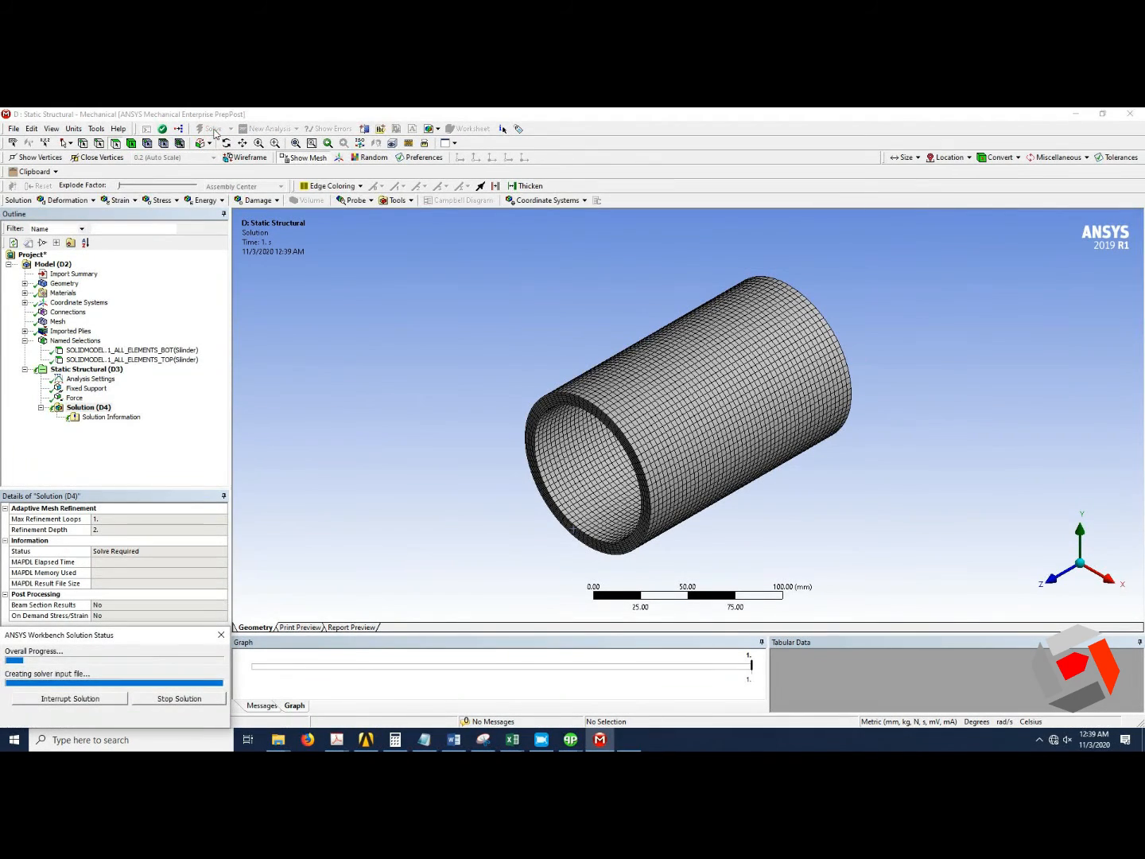
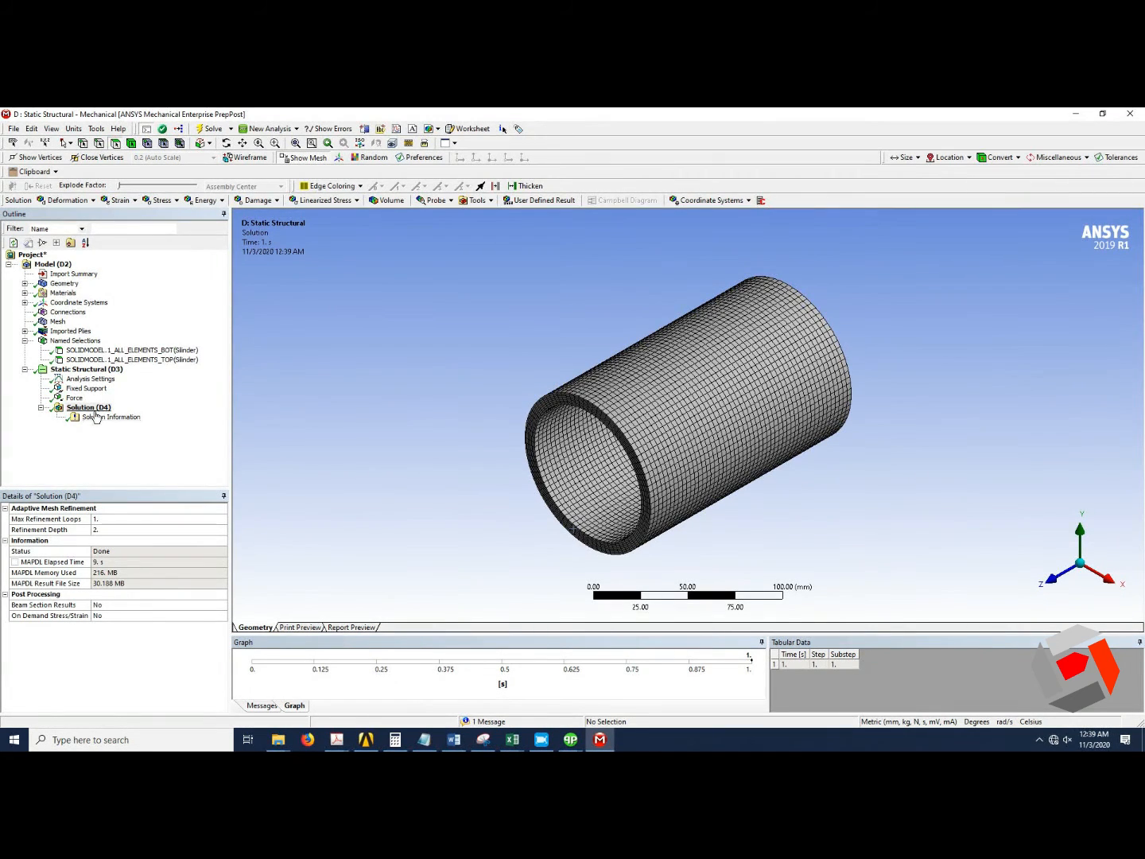
# Insert Total Deformation and Equivalent Stress results under the Static Structural solution.
pyautogui.click(93, 408)
pyautogui.click(93, 201)
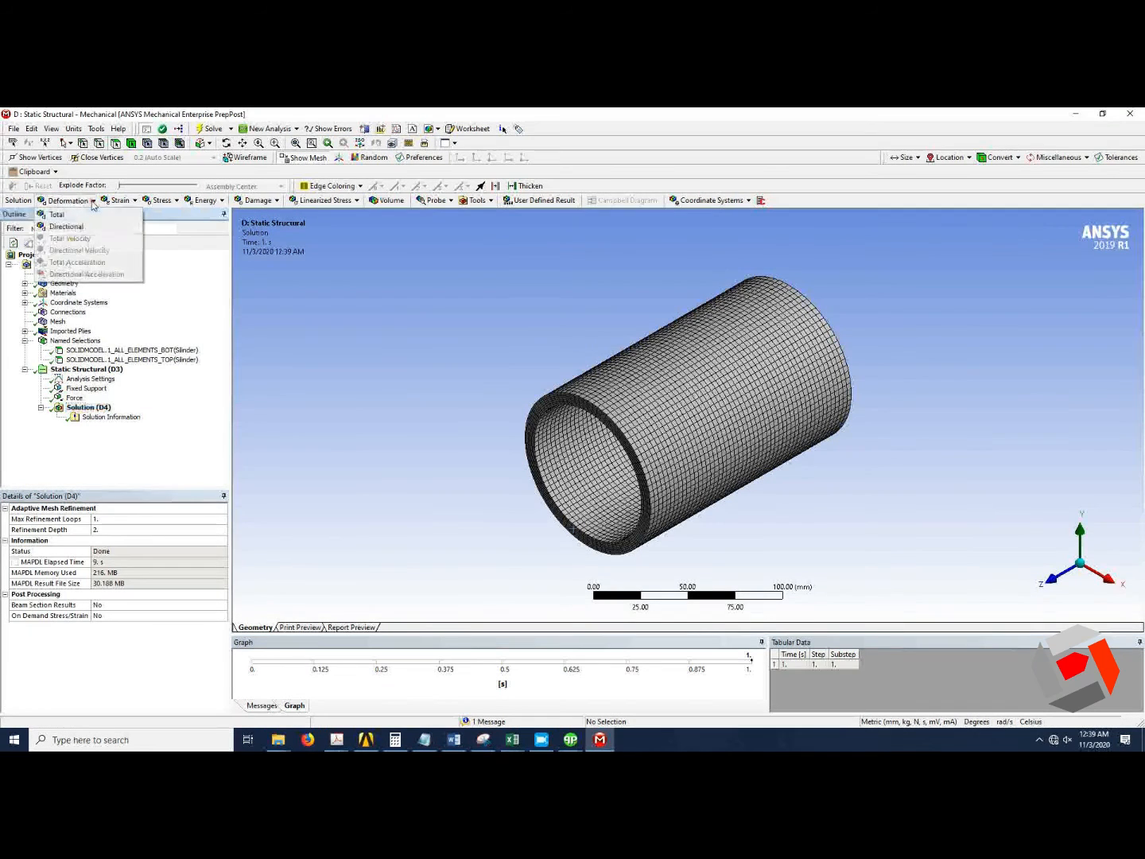
pyautogui.click(64, 216)
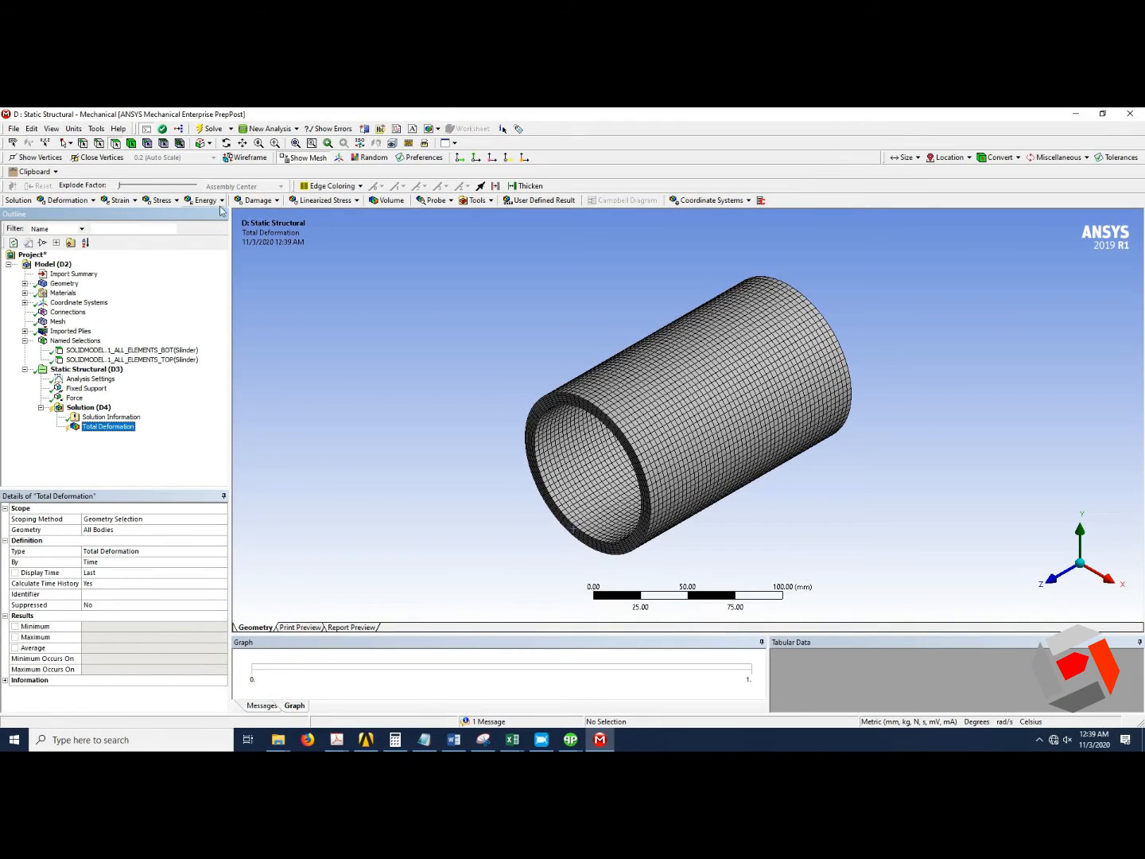
pyautogui.click(163, 200)
pyautogui.click(175, 214)
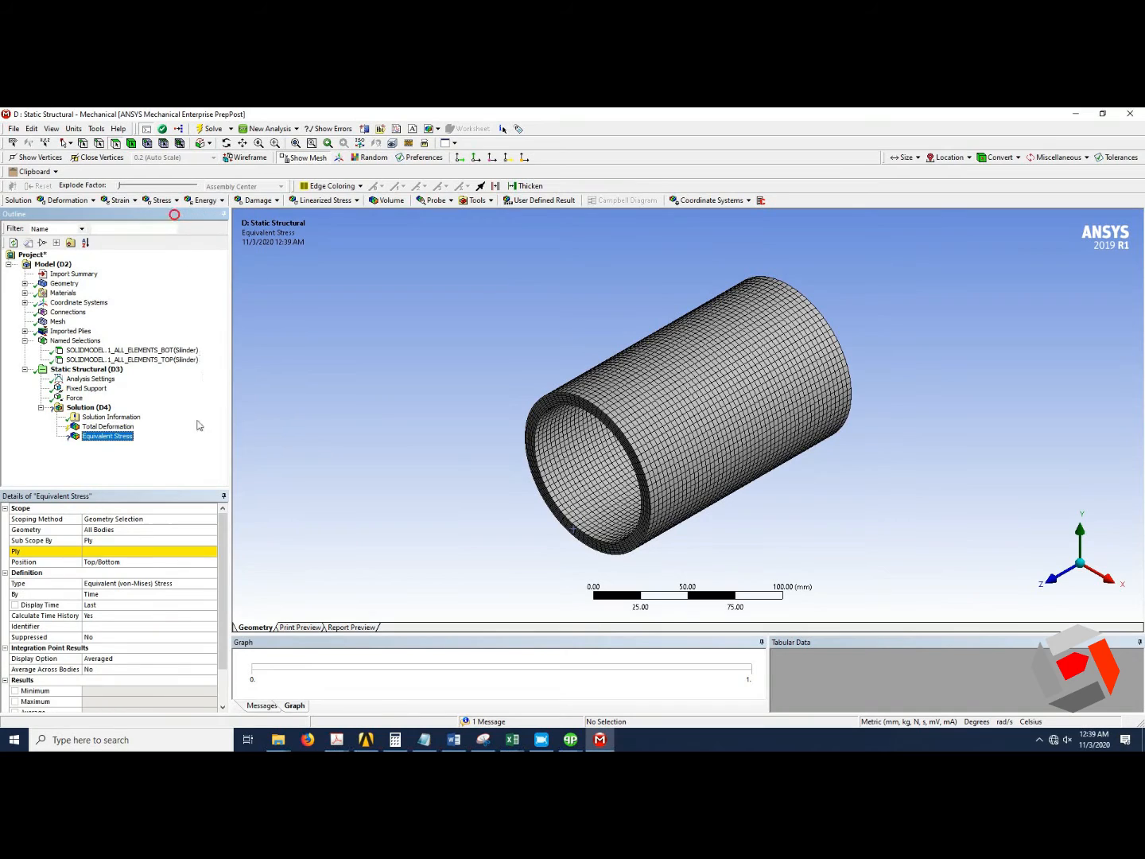
# Scope the Equivalent Stress result to ply P5L1__ModelingPly.3(Silinder) from the imported plies.
pyautogui.click(142, 550)
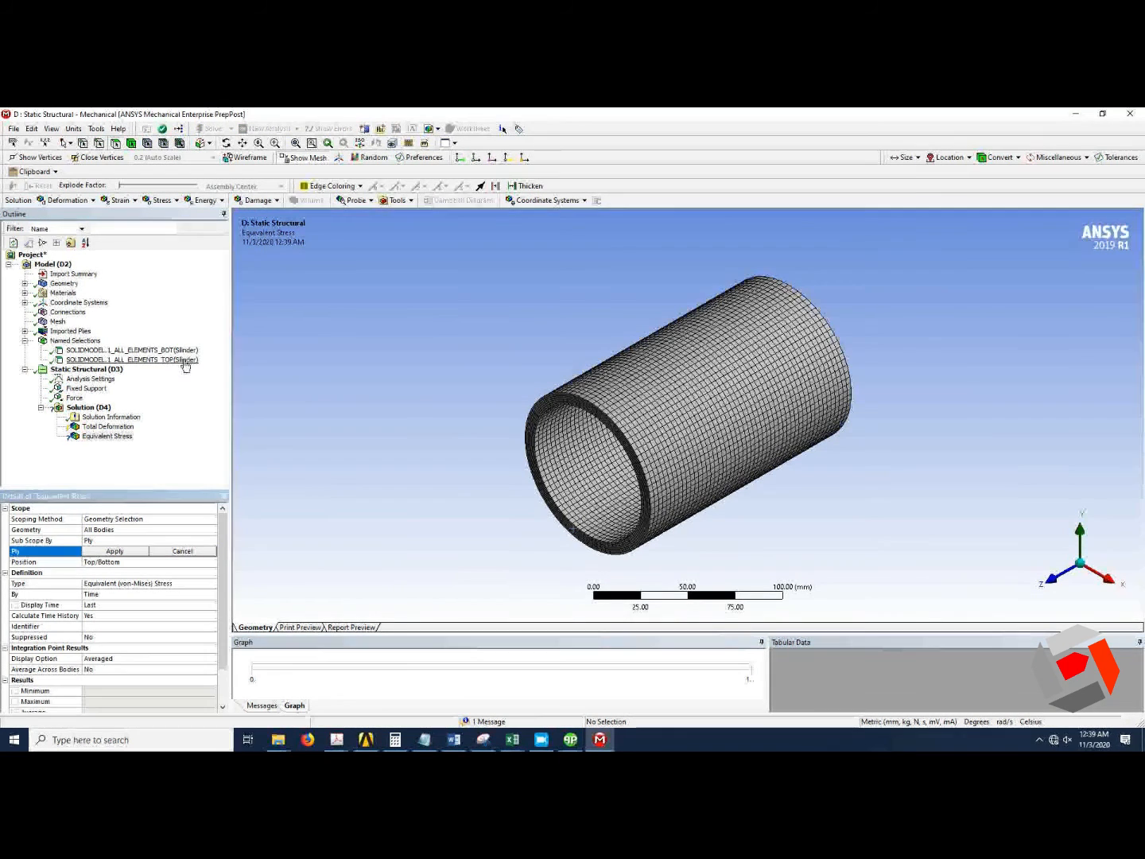
pyautogui.click(89, 350)
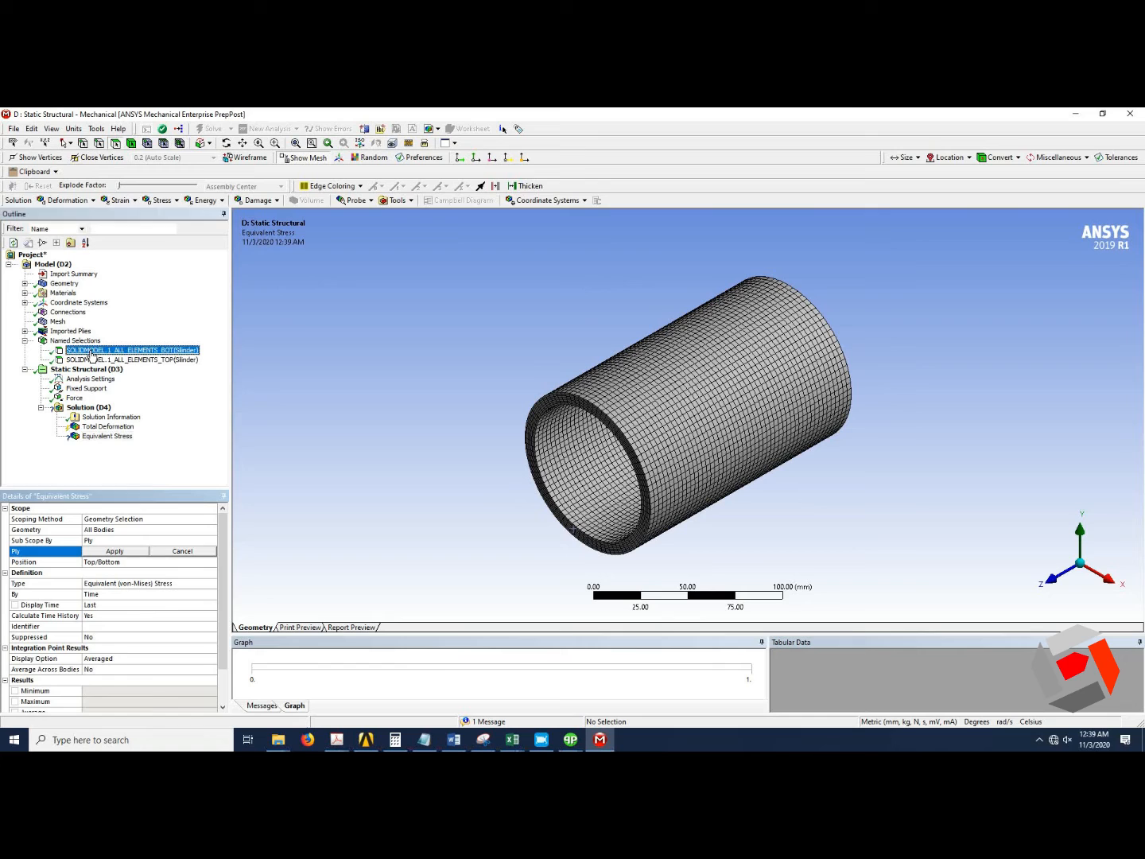
pyautogui.click(25, 332)
pyautogui.click(40, 340)
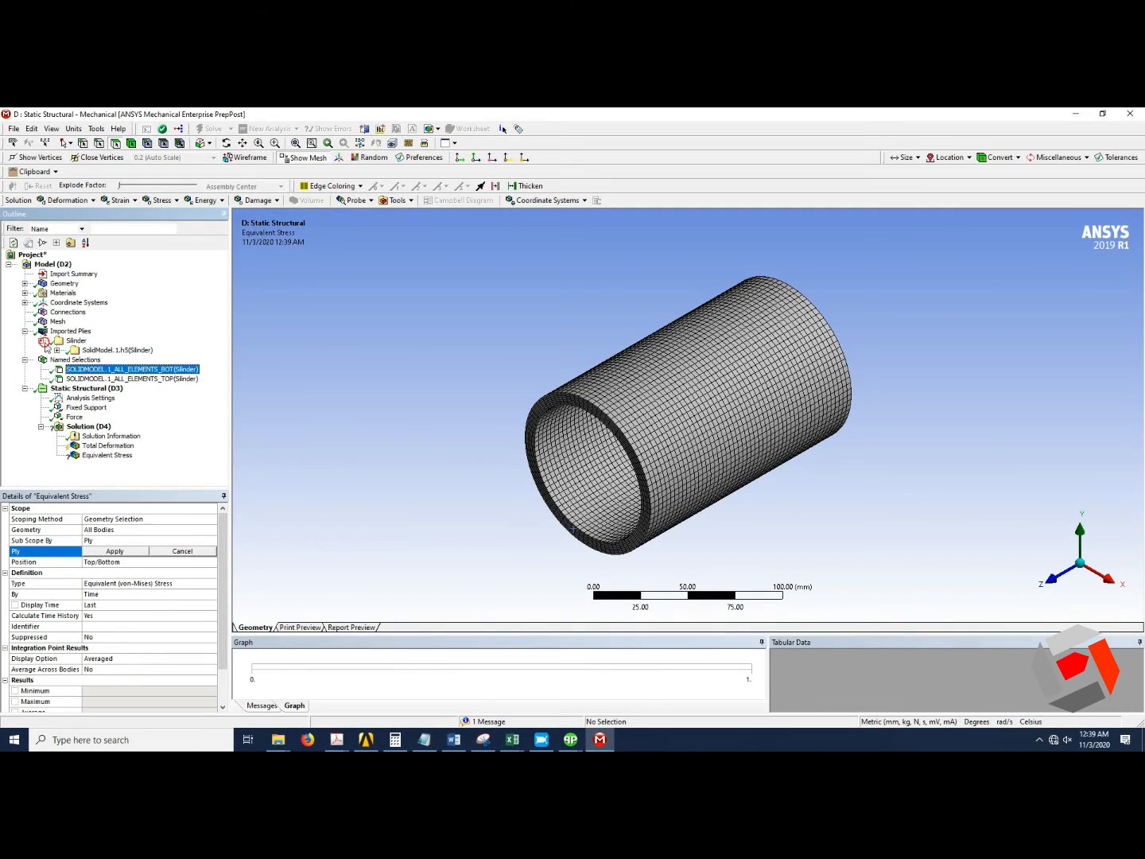
pyautogui.click(56, 349)
pyautogui.click(72, 359)
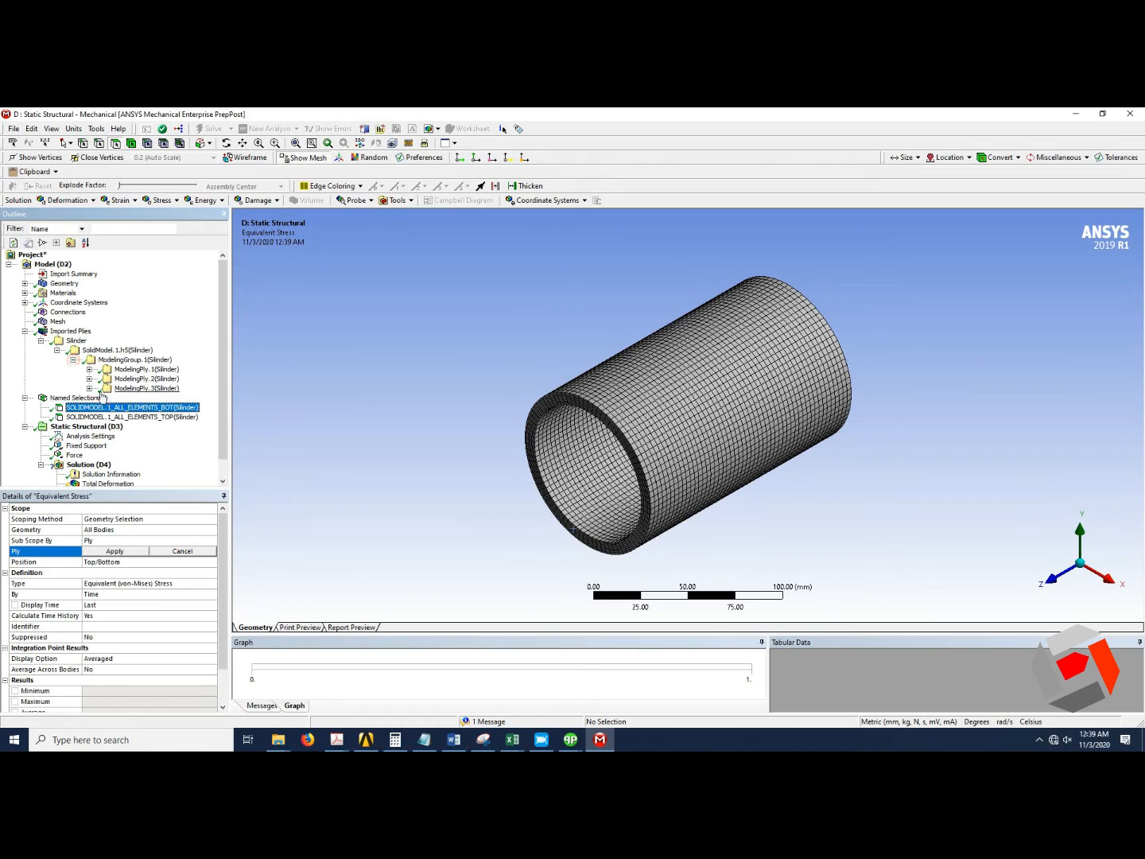
pyautogui.click(90, 389)
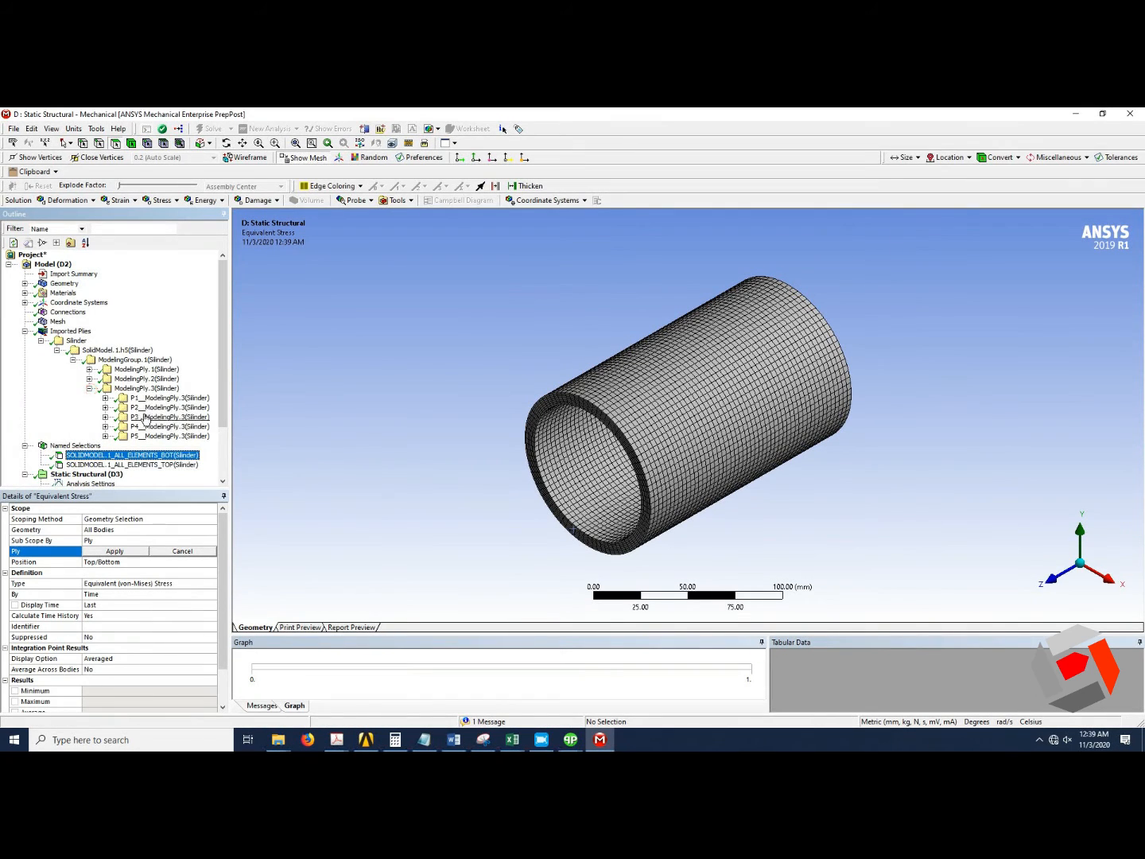
pyautogui.click(147, 388)
pyautogui.click(139, 556)
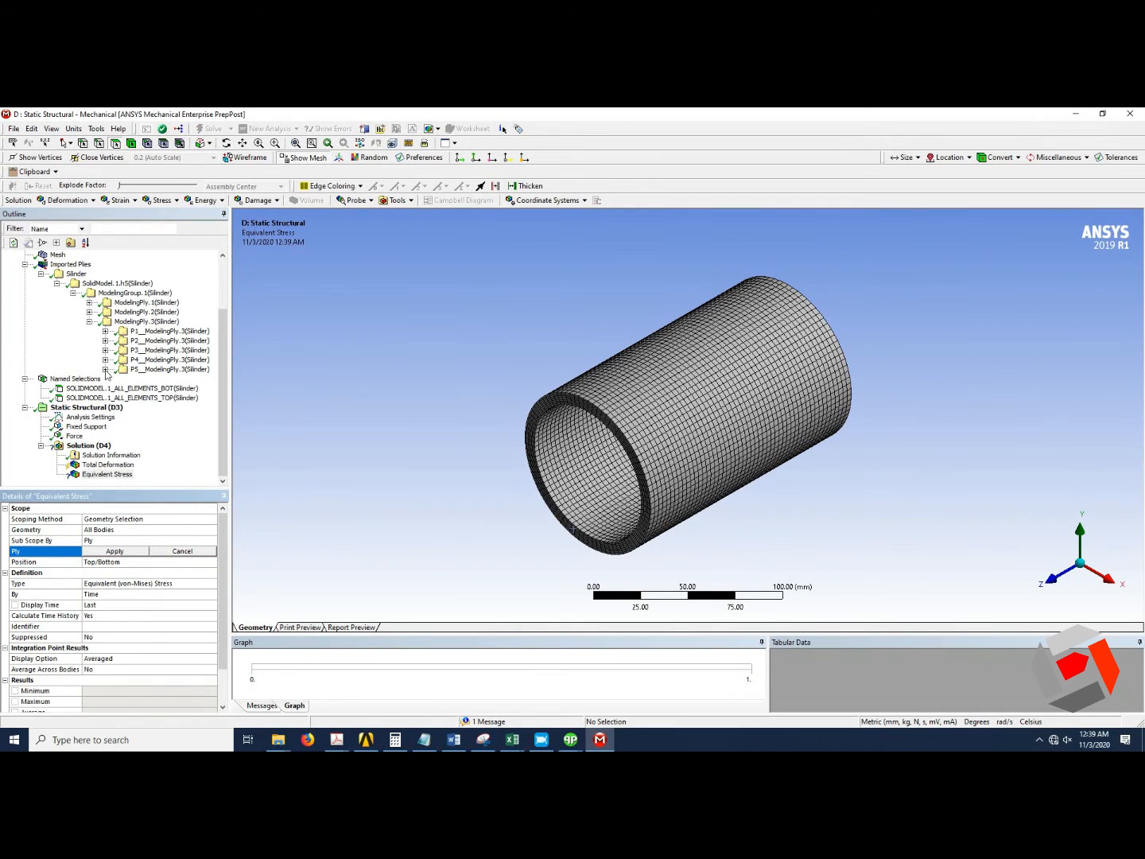
pyautogui.click(105, 368)
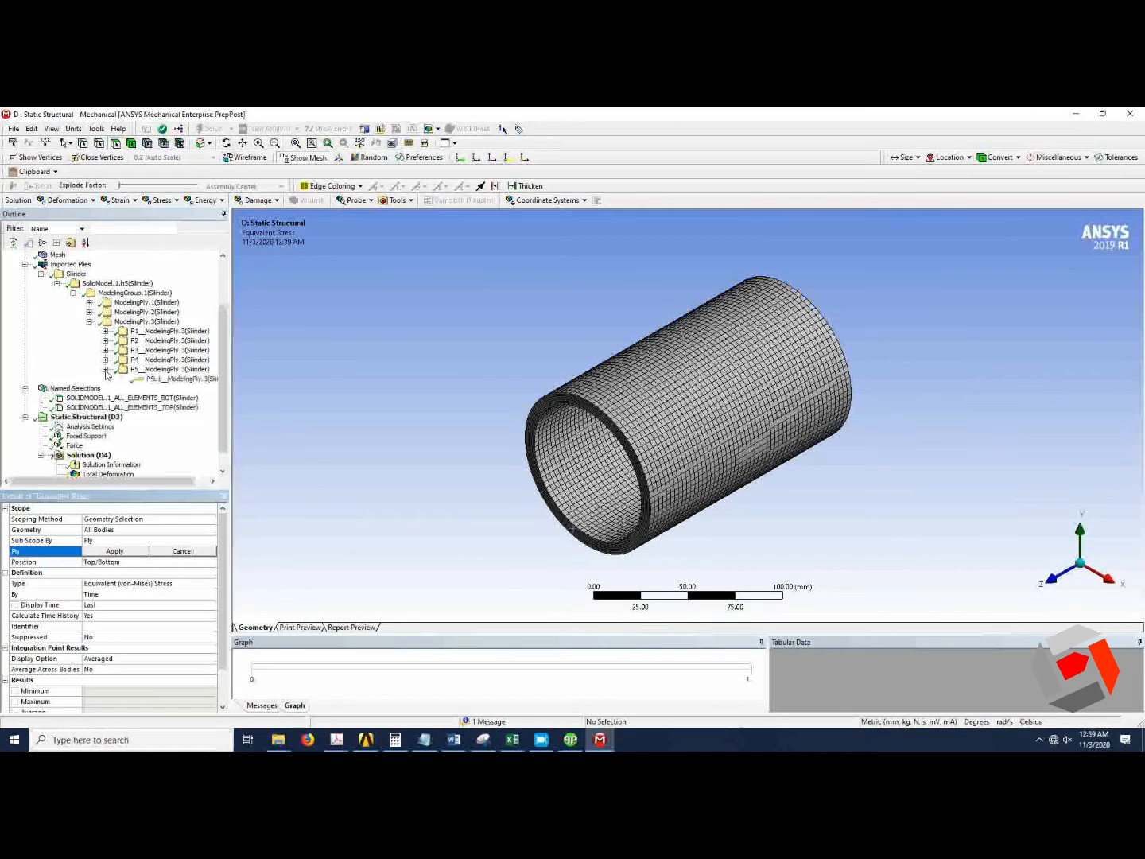
pyautogui.click(155, 379)
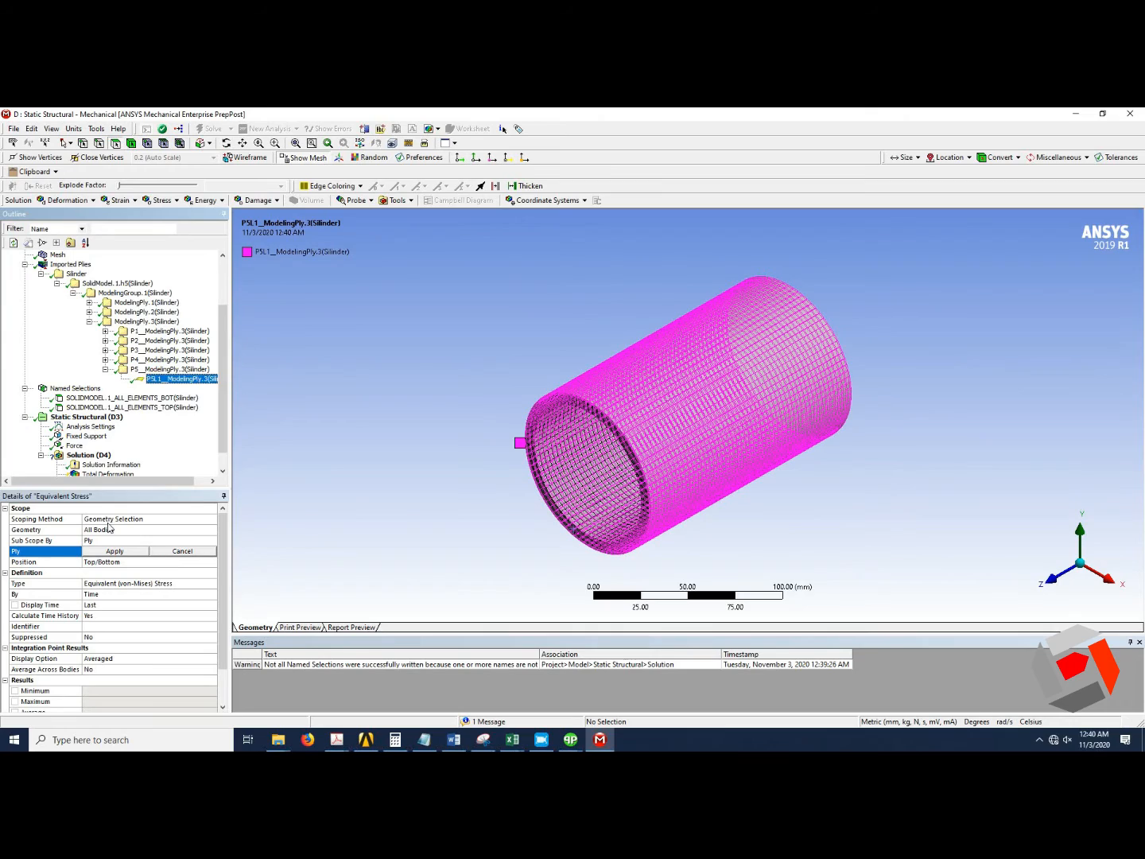
pyautogui.click(123, 552)
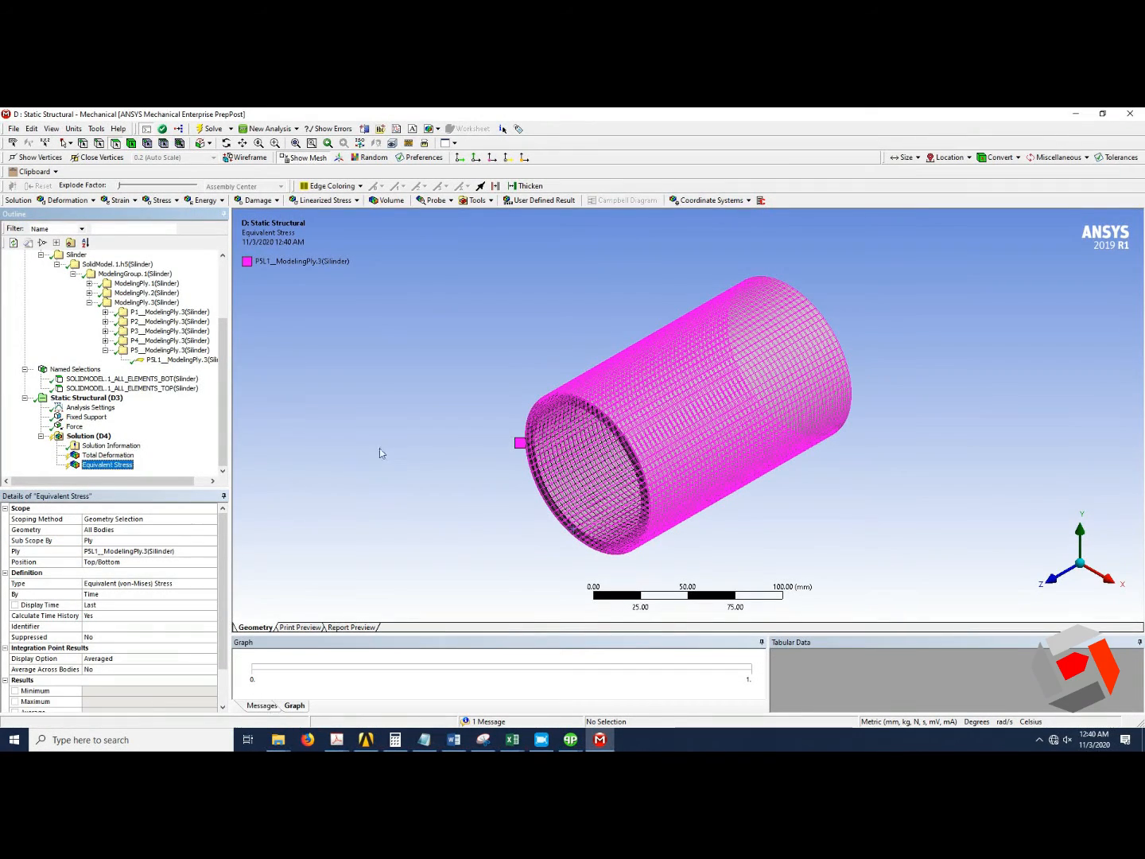
# Inspect the imported ply P1L1__ModelingPly.1(Silinder) and its properties in the imported plies tree.
pyautogui.click(119, 457)
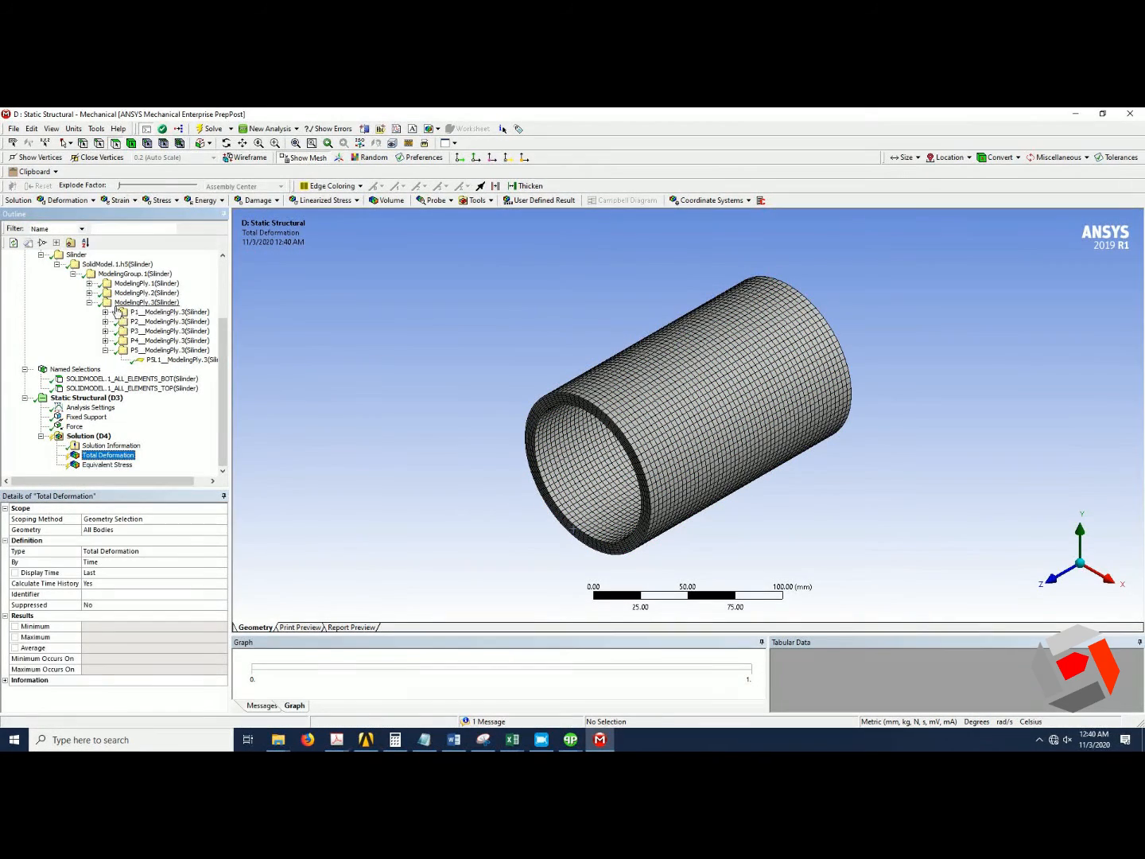
pyautogui.click(90, 283)
pyautogui.click(106, 294)
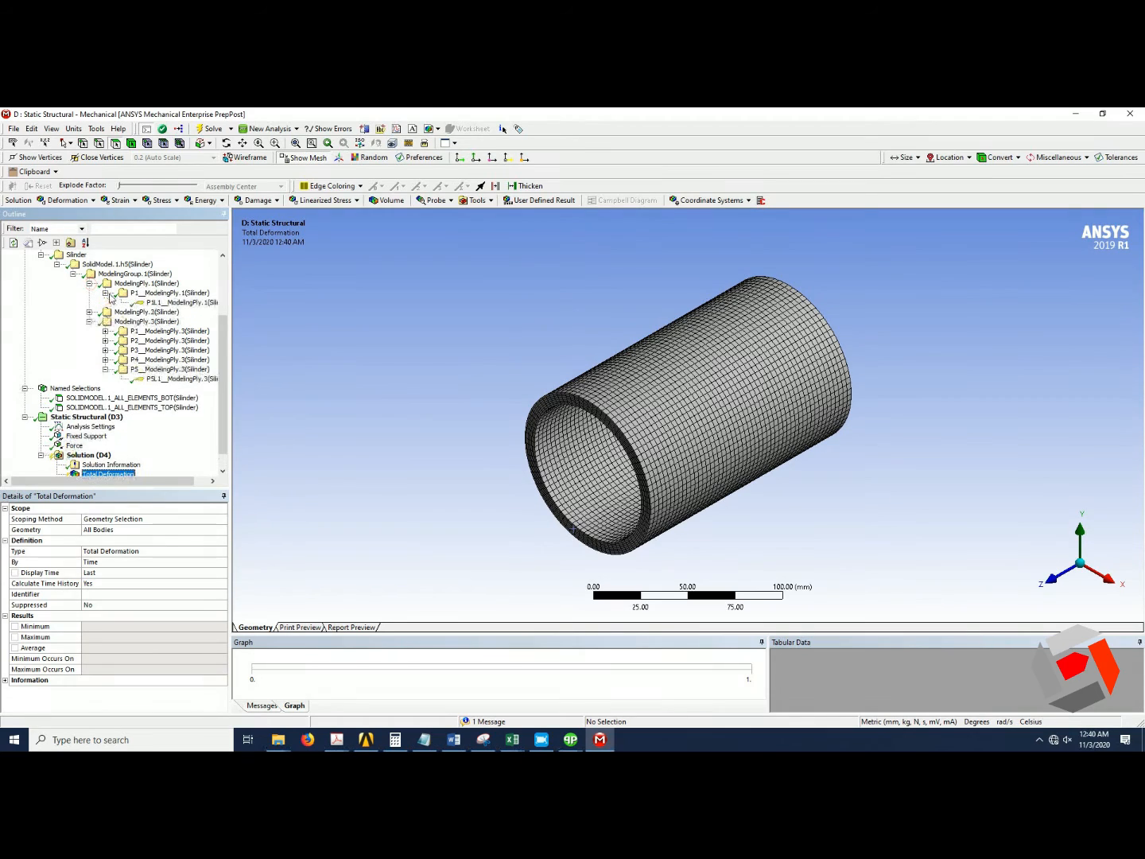
pyautogui.click(178, 303)
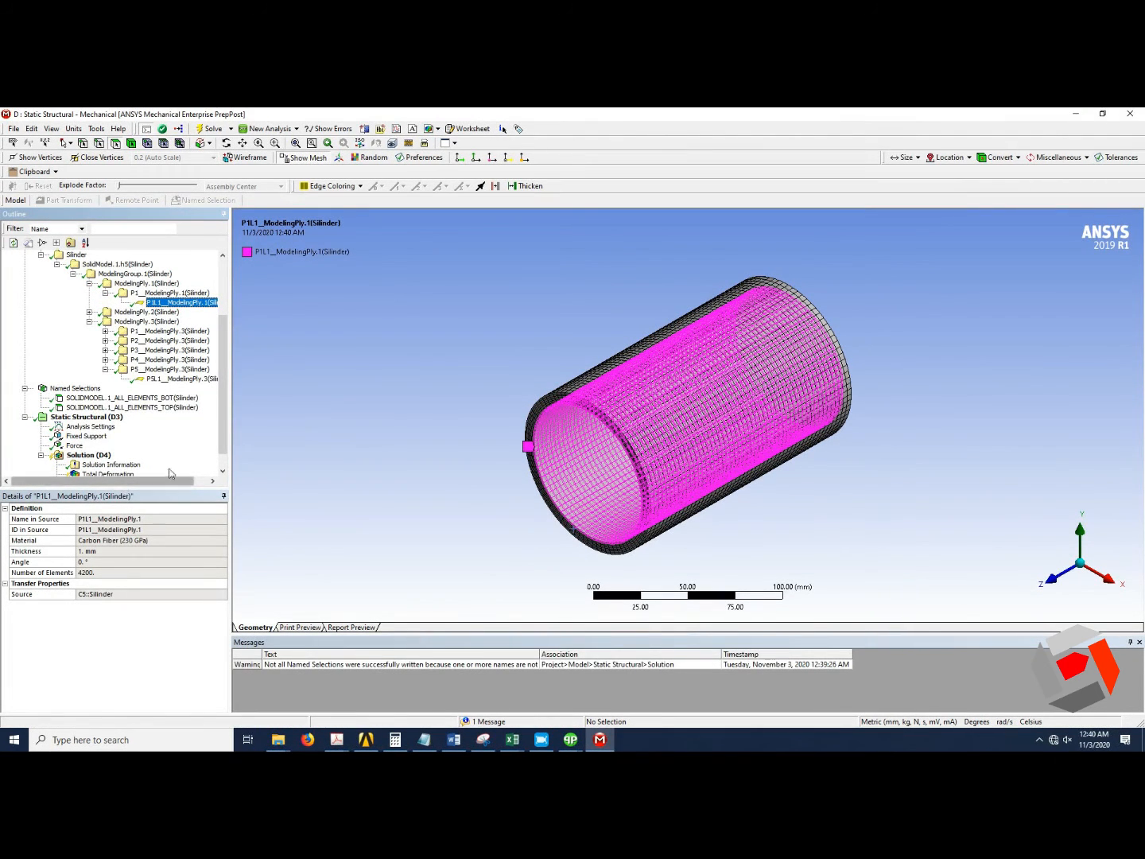
pyautogui.scroll(-1, 160, 470)
pyautogui.click(118, 456)
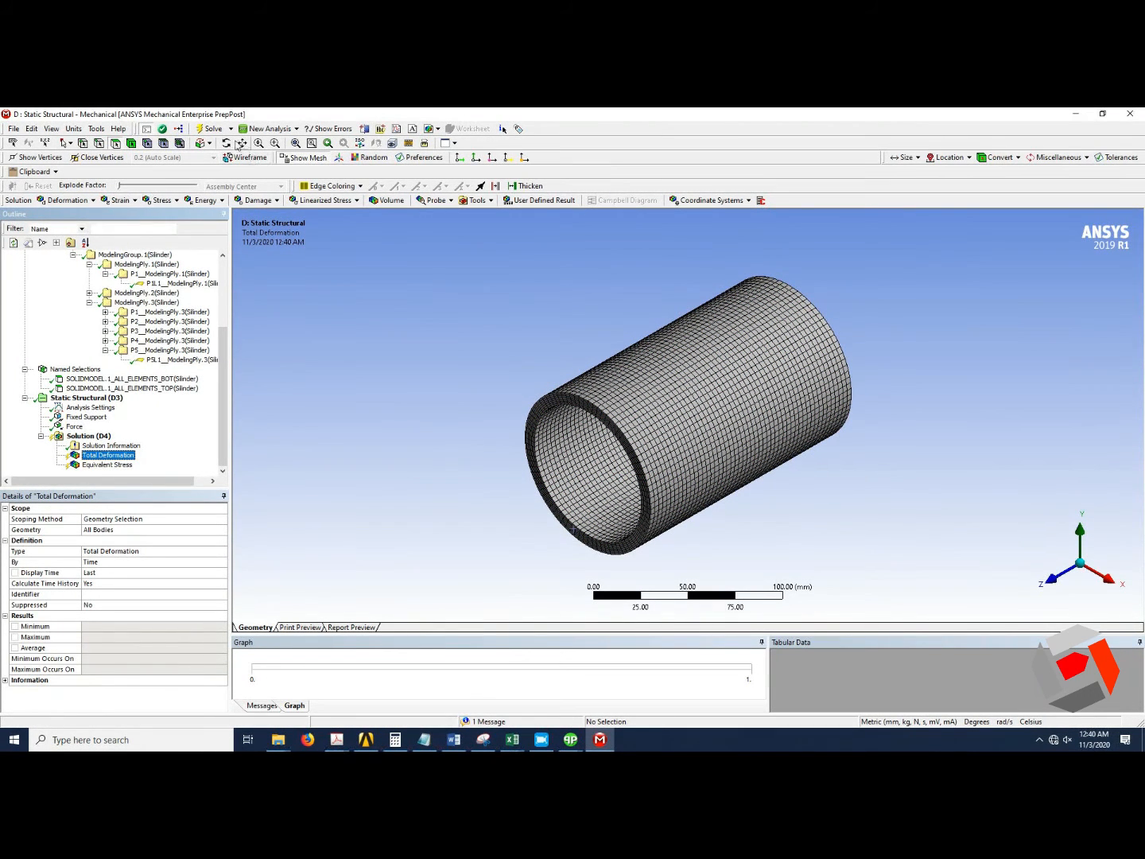
# Solve the analysis and review the Equivalent Stress and Total Deformation results.
pyautogui.click(211, 129)
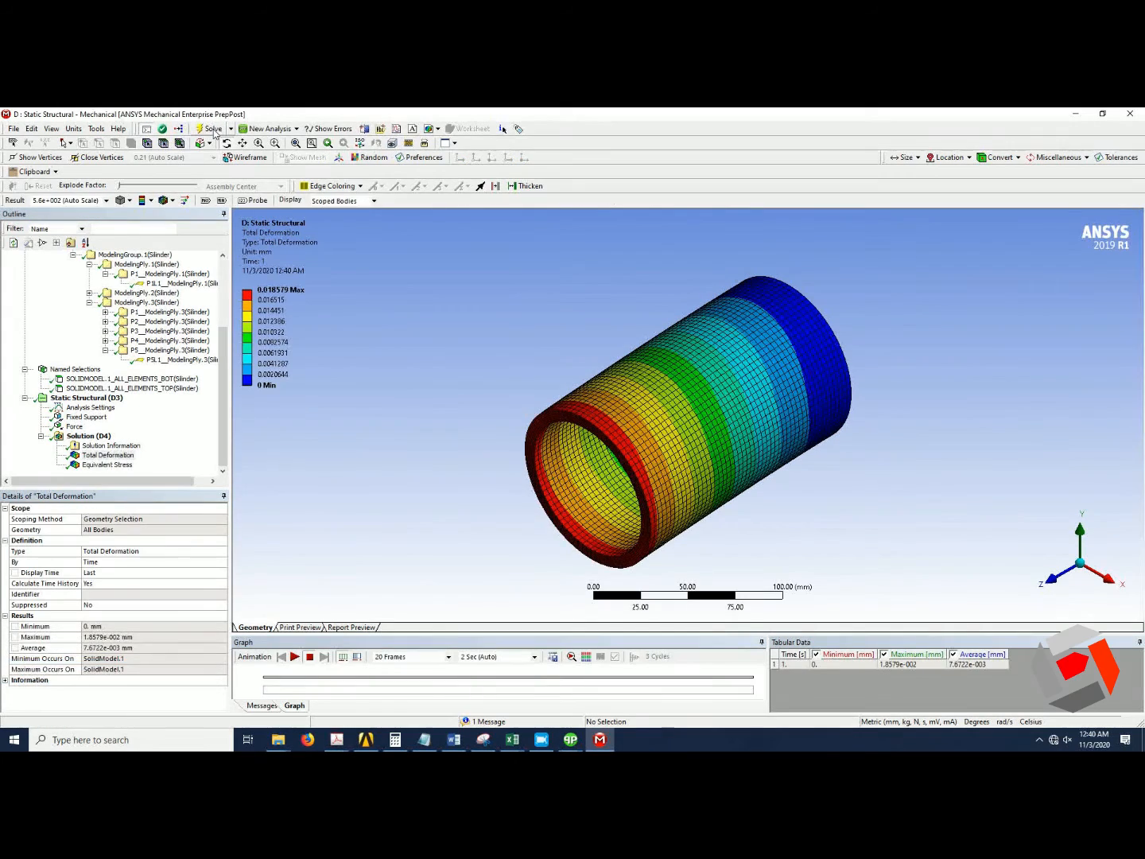
pyautogui.click(113, 465)
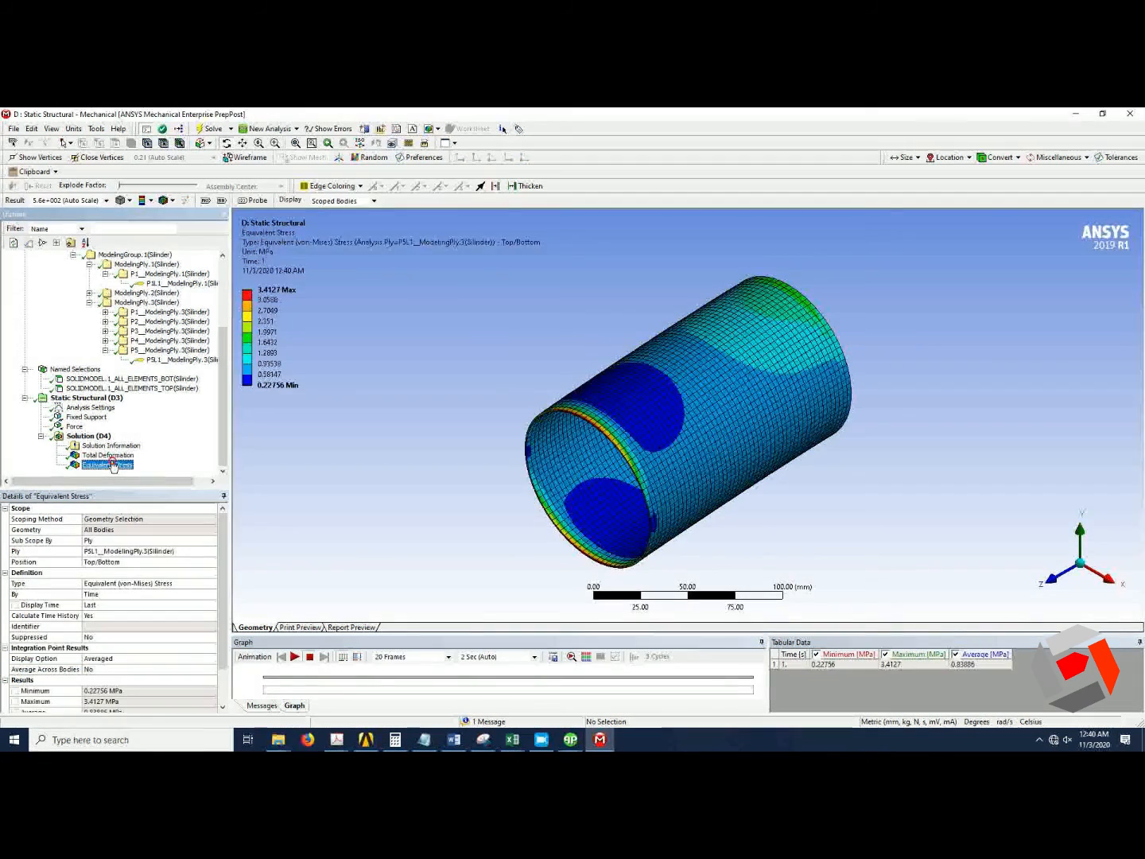
pyautogui.click(115, 455)
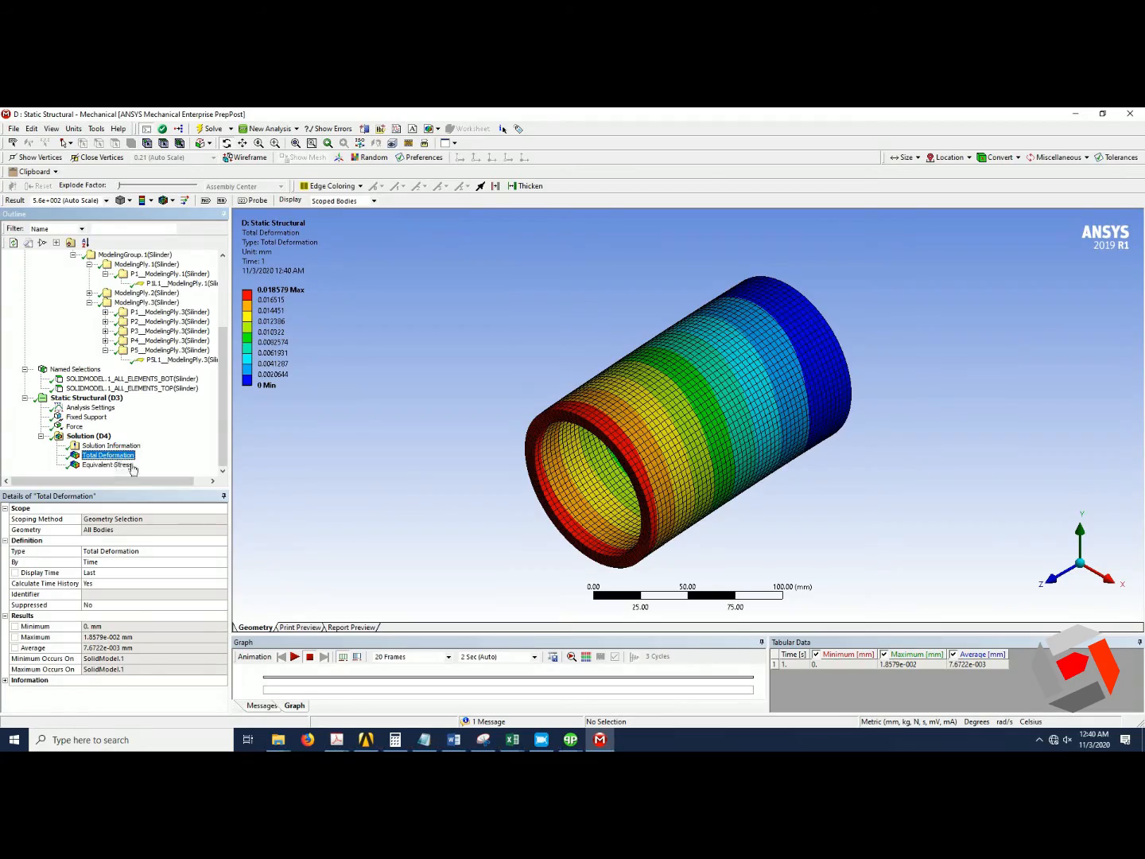
# Set the deformation display scale to 2.8e+003 (5x Auto).
pyautogui.moveTo(765, 476)
pyautogui.mouseDown()
pyautogui.moveTo(847, 389)
pyautogui.moveTo(864, 404)
pyautogui.moveTo(871, 425)
pyautogui.moveTo(700, 451)
pyautogui.moveTo(621, 493)
pyautogui.moveTo(708, 488)
pyautogui.moveTo(605, 486)
pyautogui.moveTo(856, 506)
pyautogui.moveTo(854, 481)
pyautogui.moveTo(763, 446)
pyautogui.mouseUp()
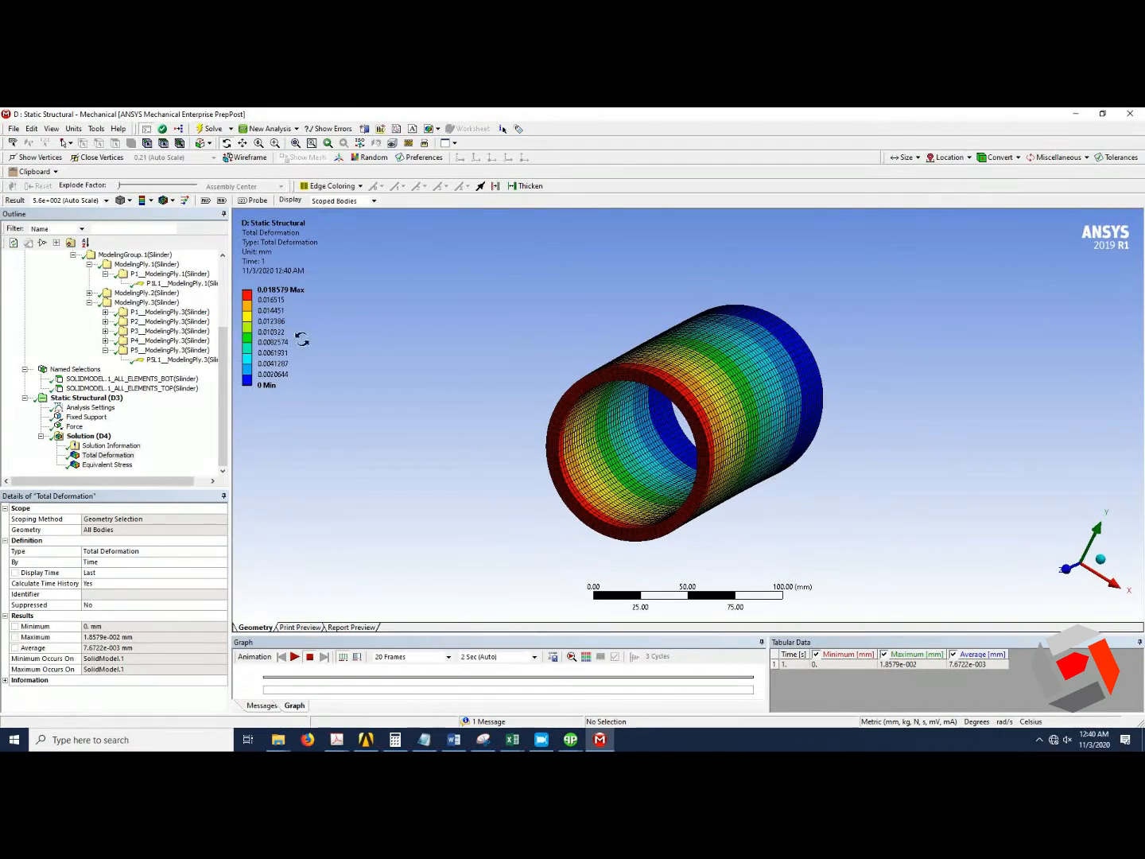
pyautogui.click(108, 202)
pyautogui.click(106, 200)
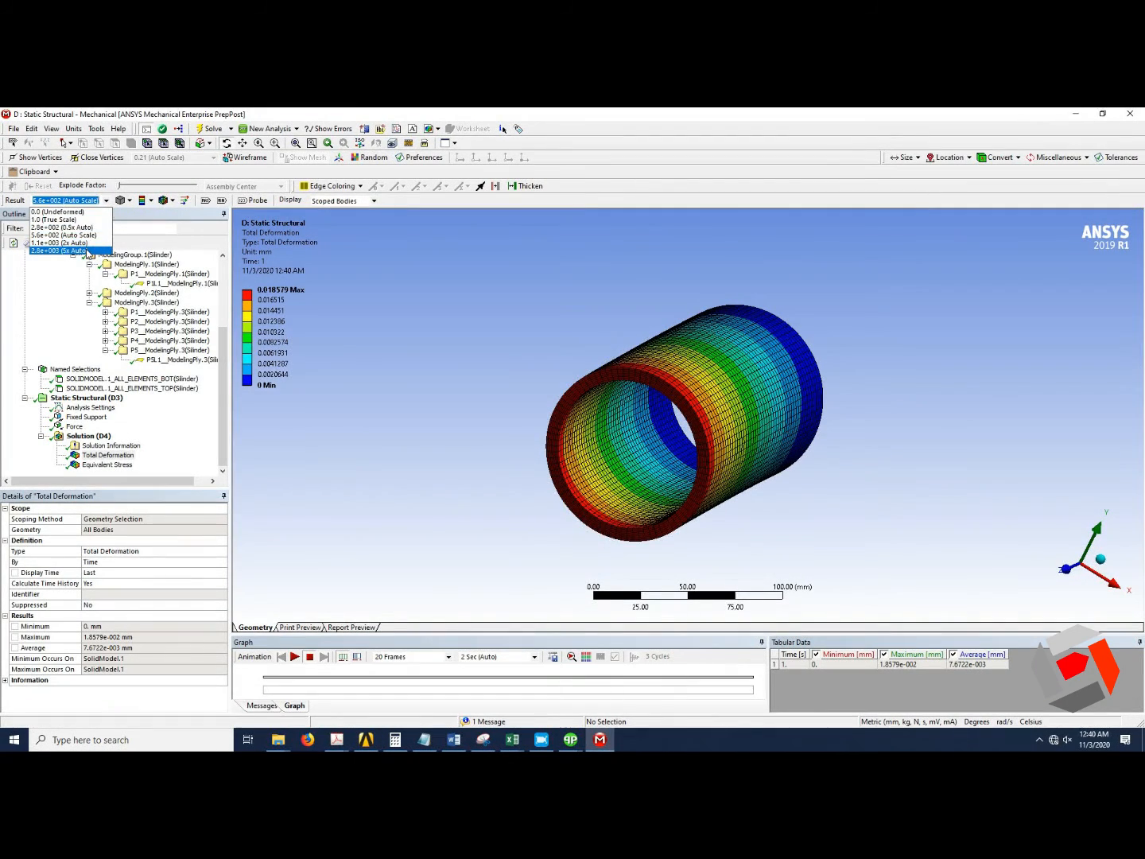
pyautogui.click(87, 248)
# Set the deformation display scale to 1.1e+003 (2x Auto) while viewing along the X axis.
pyautogui.moveTo(822, 507); pyautogui.dragTo(755, 520)
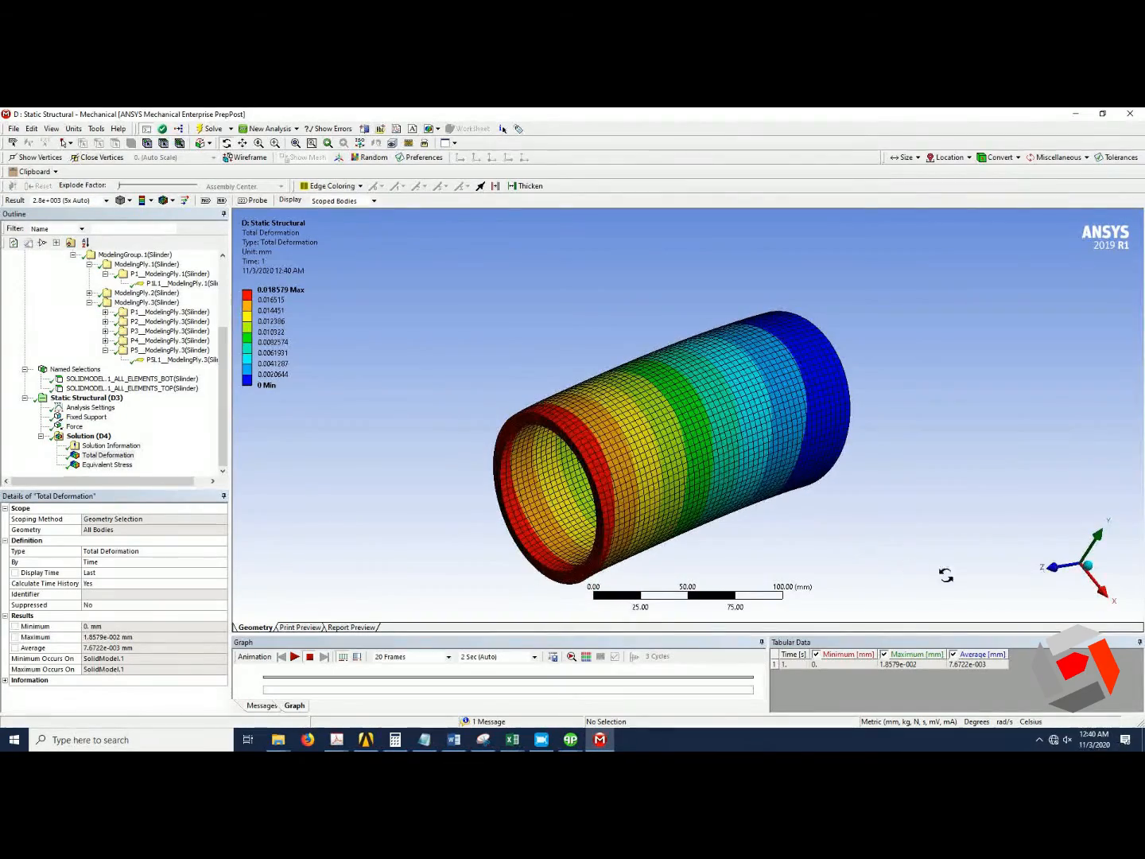
pyautogui.click(1086, 566)
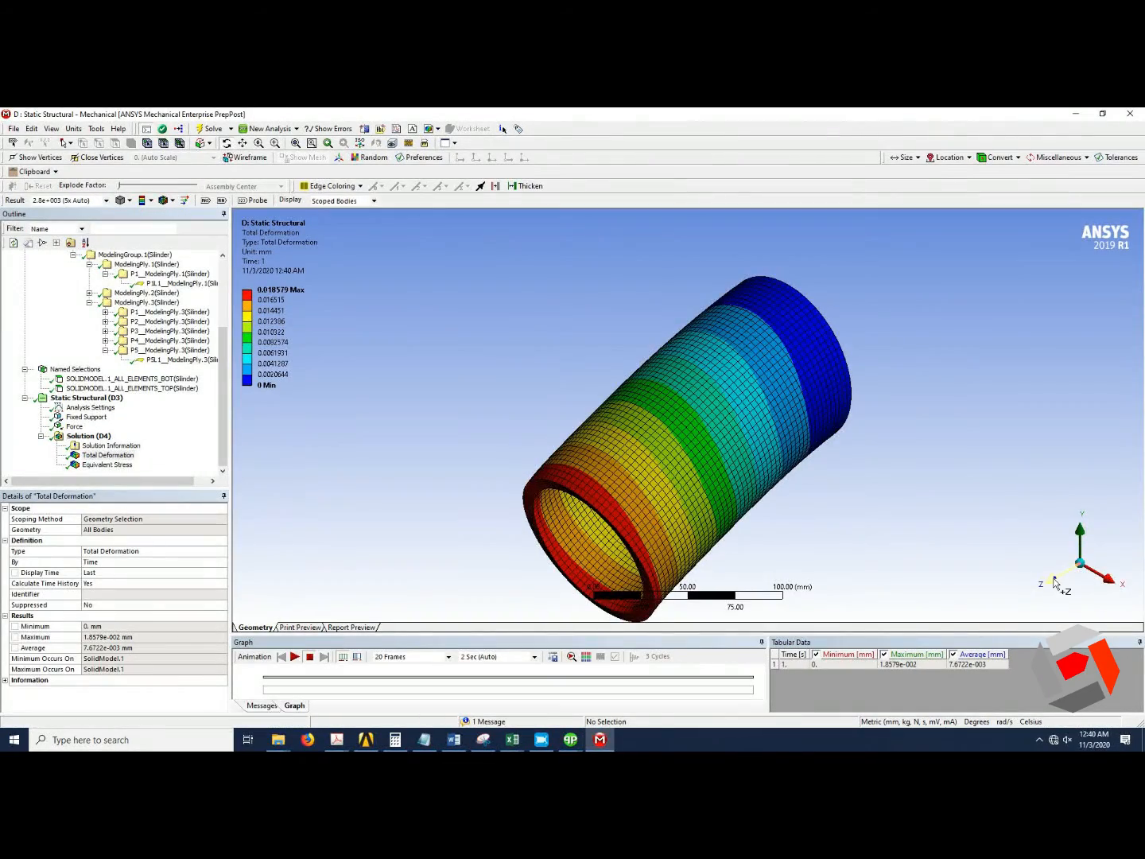
pyautogui.click(1114, 587)
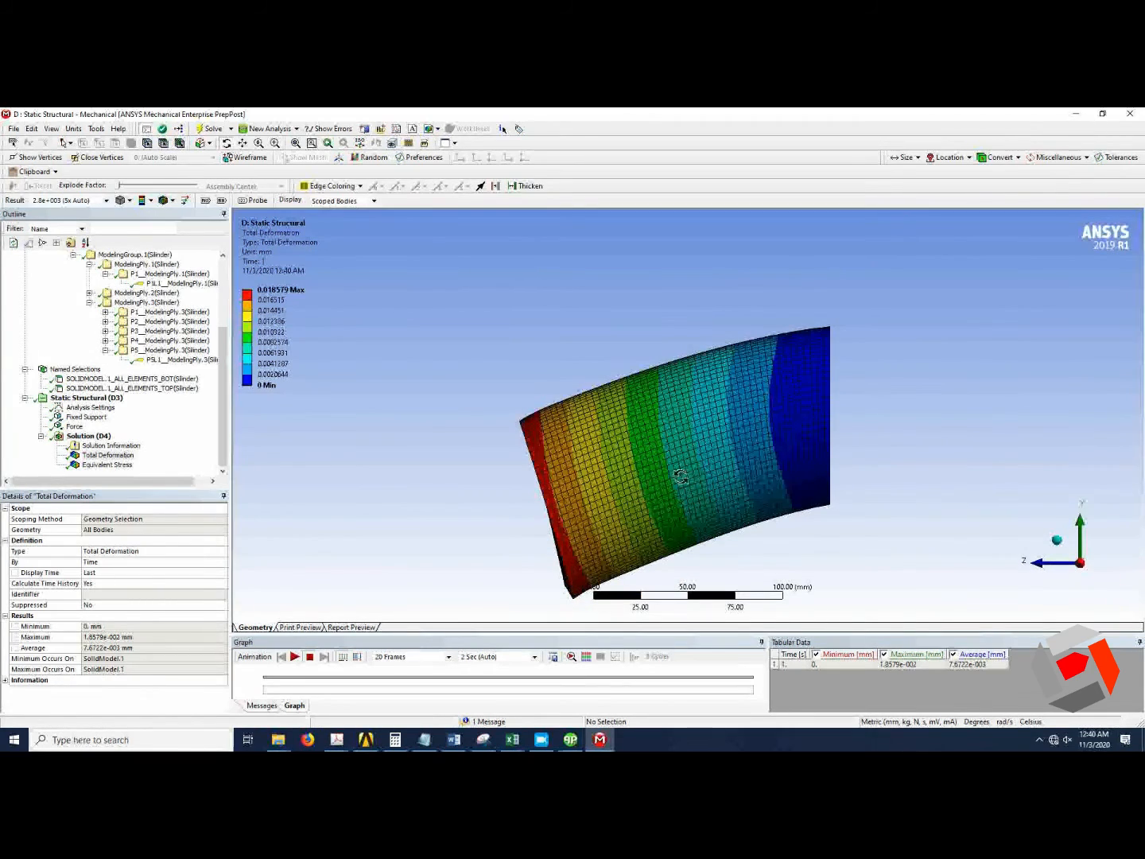
pyautogui.click(106, 201)
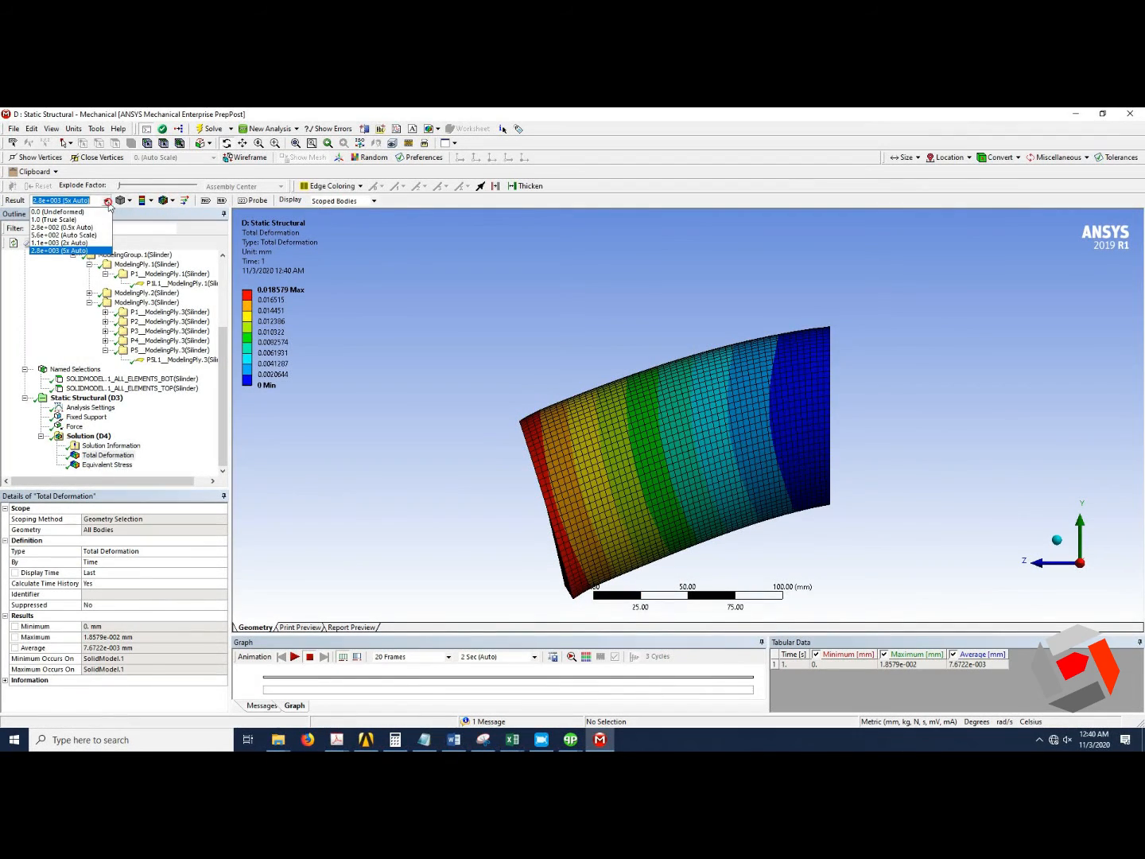
pyautogui.click(64, 243)
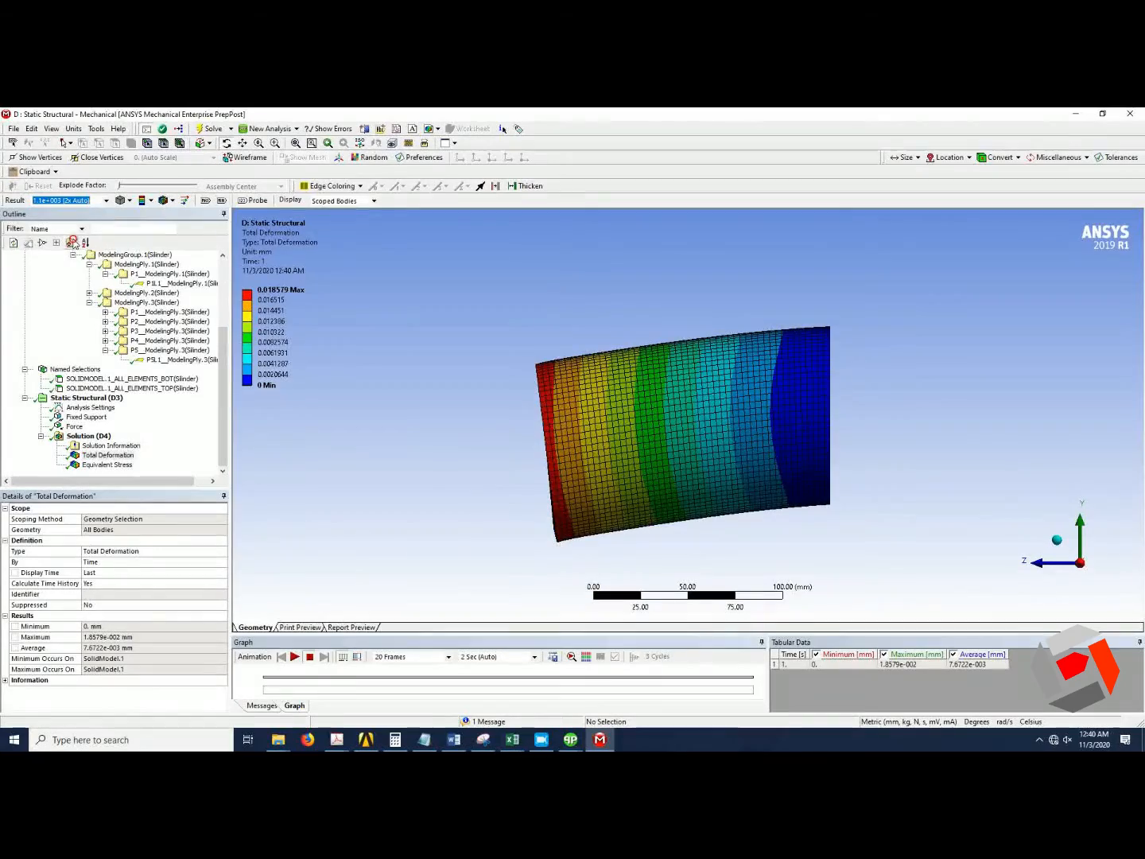
# Return the deformation display scale to 2.8e+003 (5x Auto).
pyautogui.moveTo(516, 423); pyautogui.dragTo(644, 424)
pyautogui.moveTo(746, 461); pyautogui.dragTo(596, 400)
pyautogui.scroll(2, 630, 527)
pyautogui.moveTo(629, 532); pyautogui.dragTo(639, 539)
pyautogui.click(107, 203)
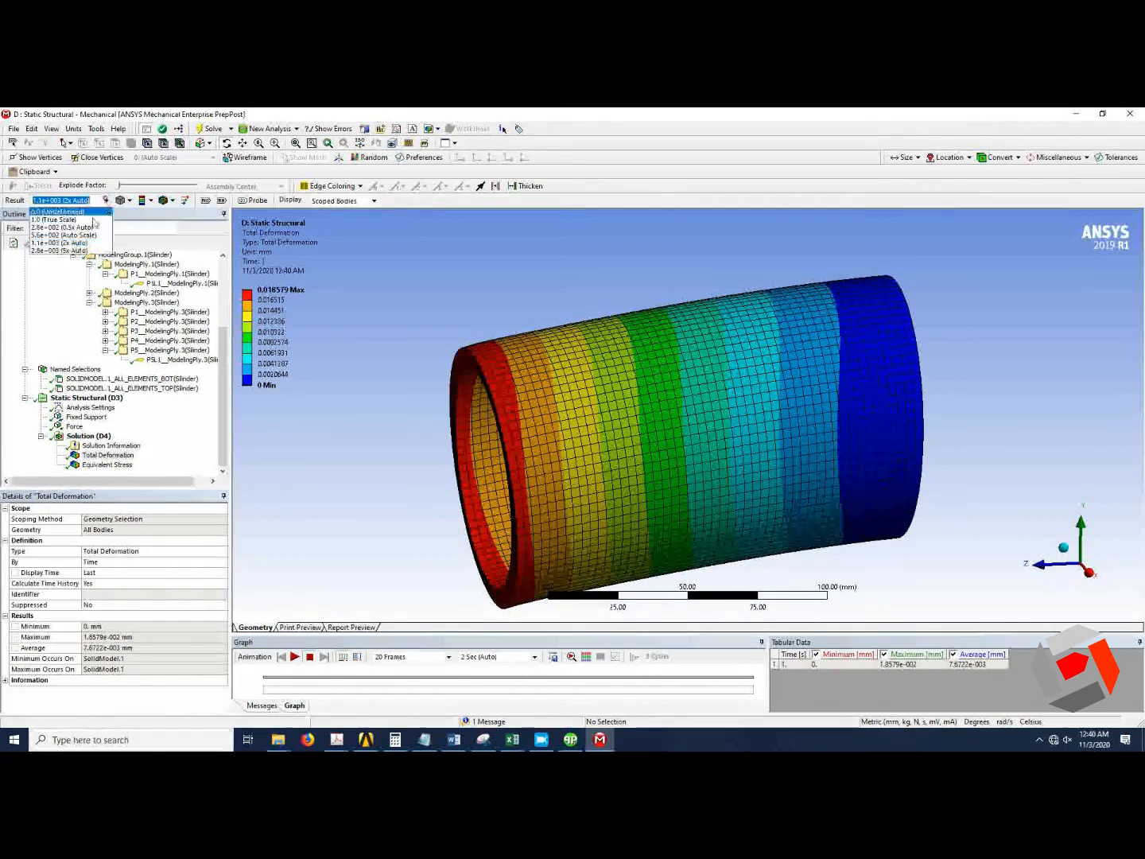
pyautogui.click(79, 247)
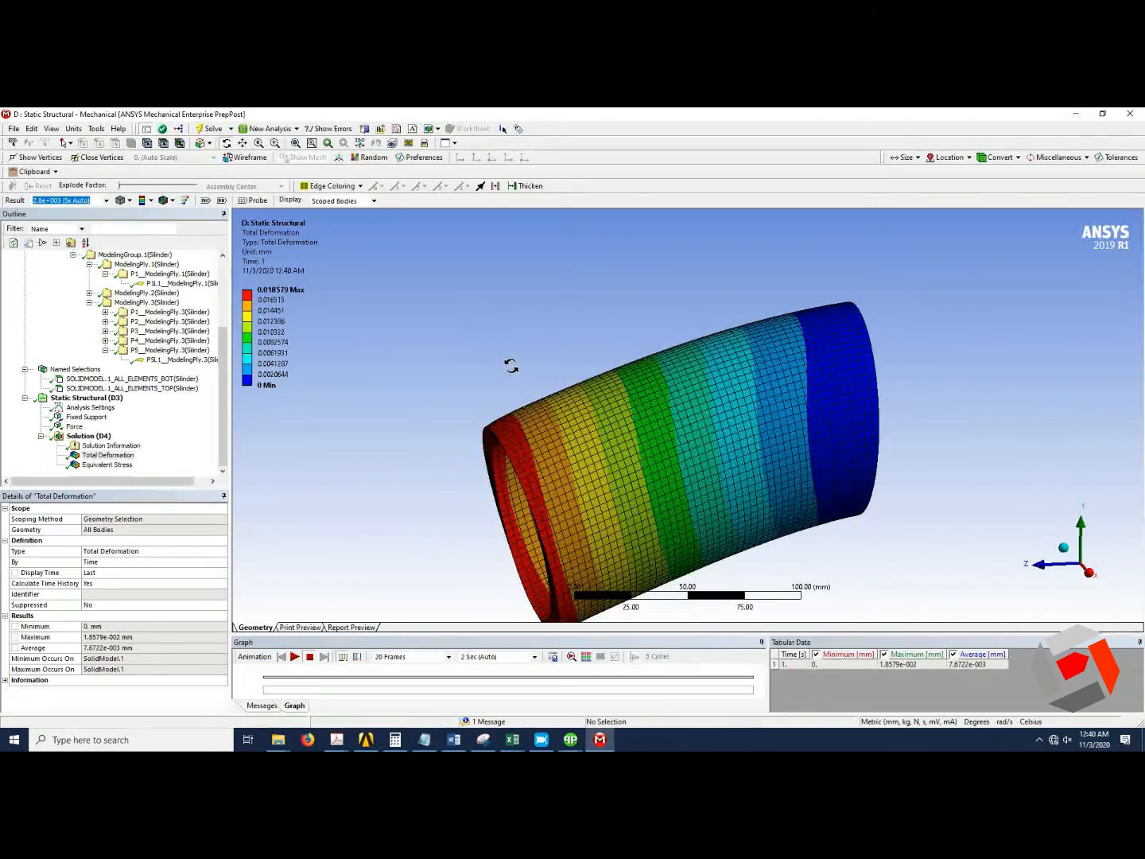
# Examine the deformed cylinder shape from different angles.
pyautogui.click(247, 145)
pyautogui.moveTo(593, 460); pyautogui.dragTo(582, 413)
pyautogui.scroll(4, 603, 410)
pyautogui.scroll(-2, 602, 411)
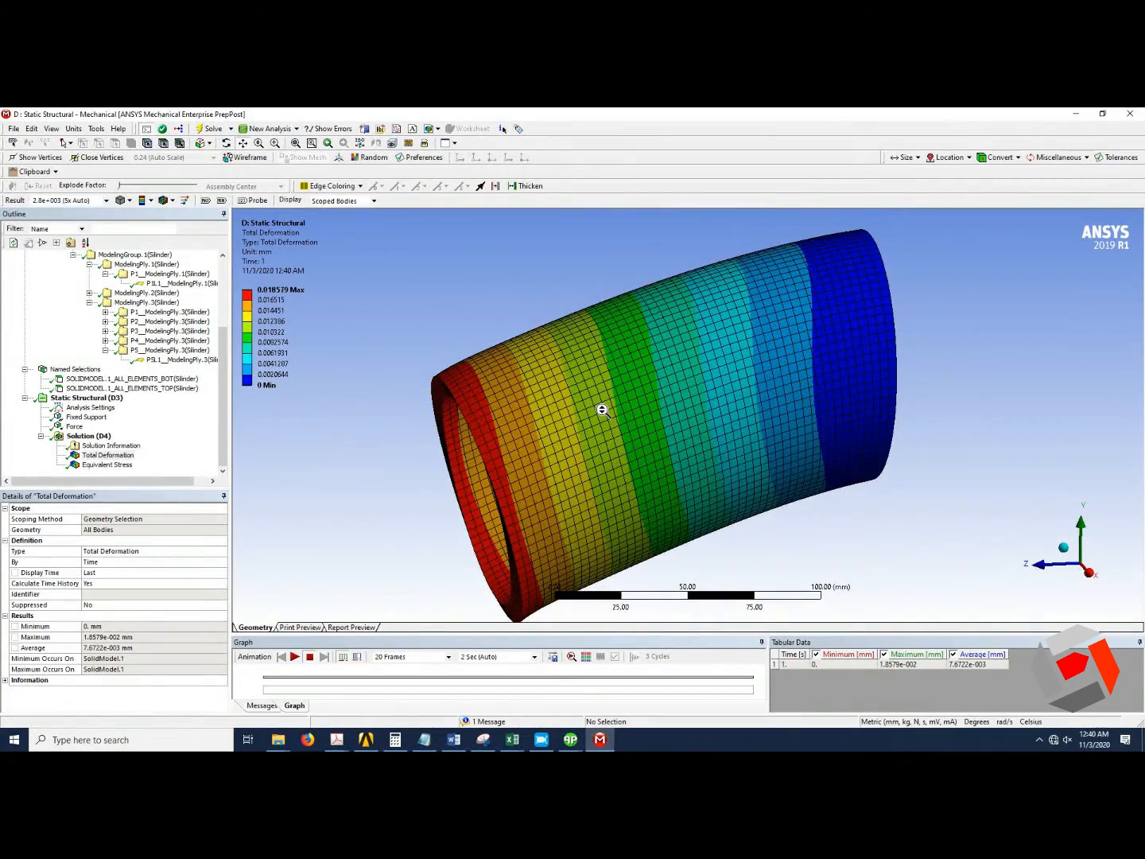
pyautogui.moveTo(603, 411); pyautogui.dragTo(625, 415, button='middle')
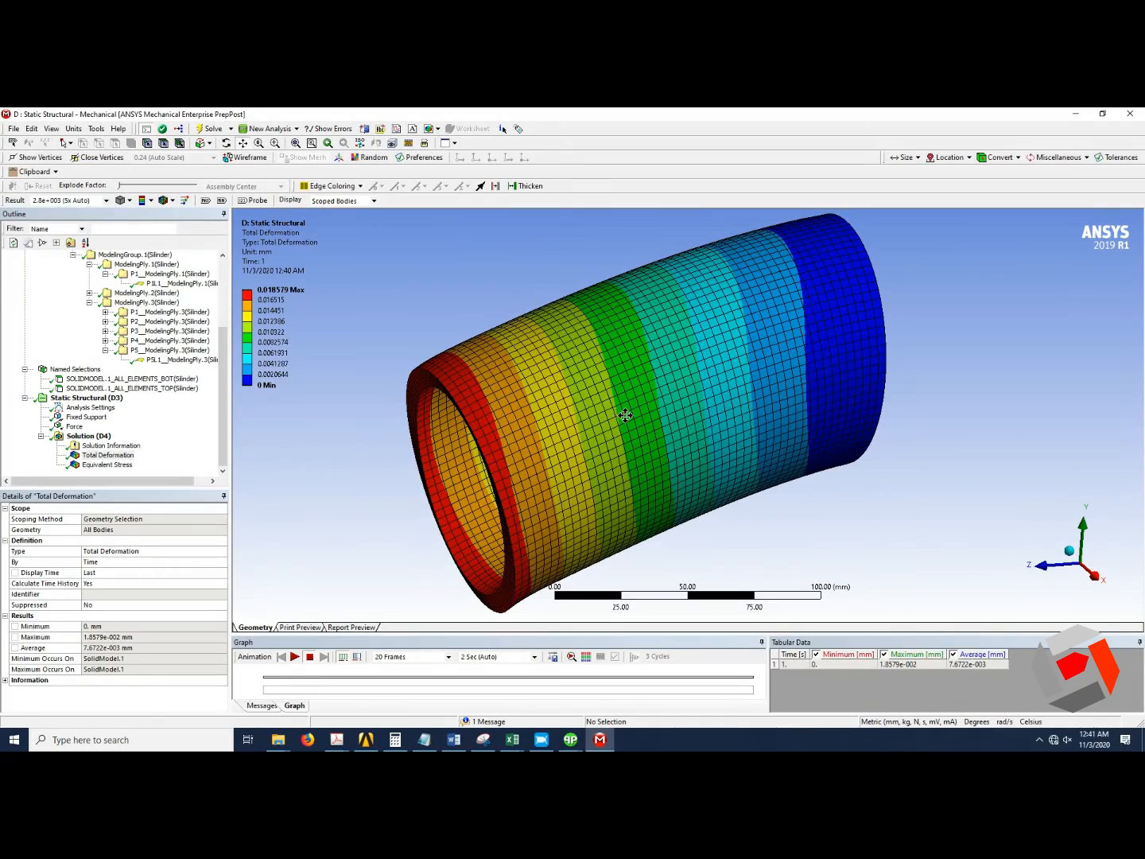
# Switch to Workbench, add a Static Structural system and link Silinder's Setup to its Model with Transfer Solid Composite Data.
pyautogui.click(376, 741)
pyautogui.click(306, 511)
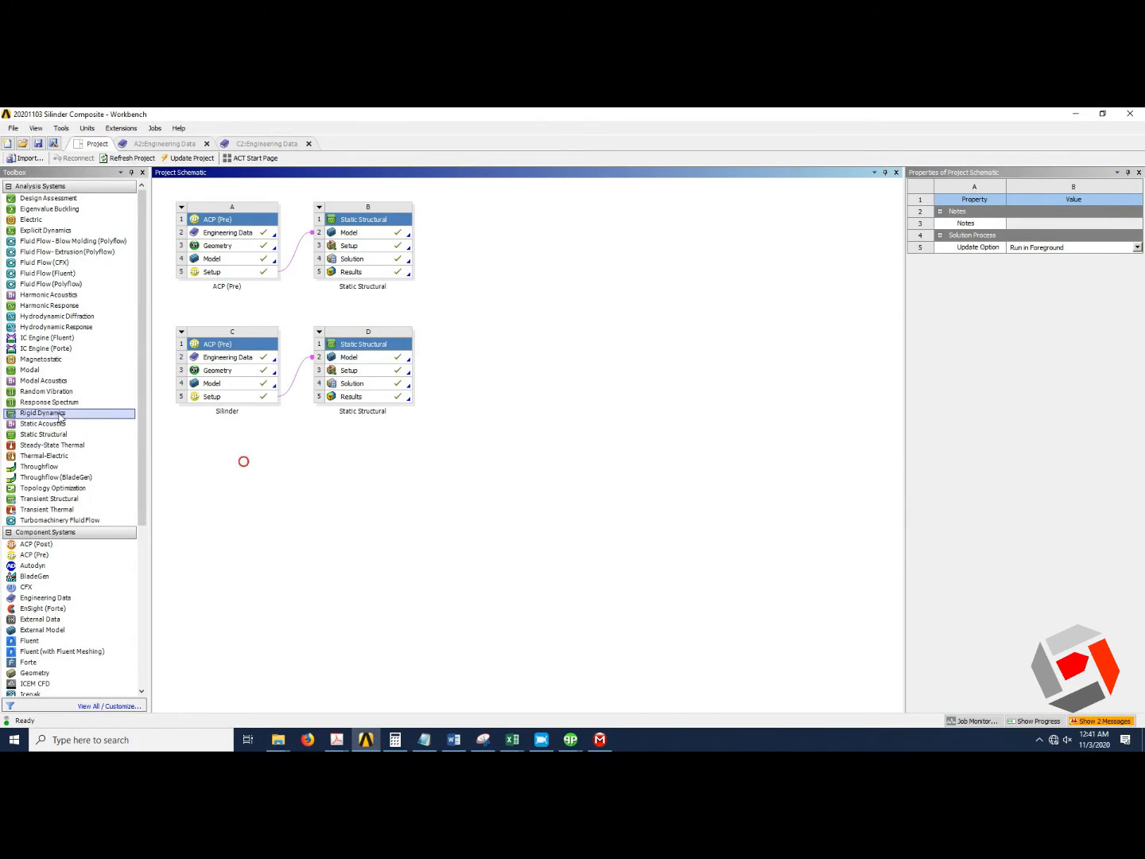
pyautogui.moveTo(44, 434); pyautogui.dragTo(324, 430)
pyautogui.moveTo(266, 399); pyautogui.dragTo(365, 513)
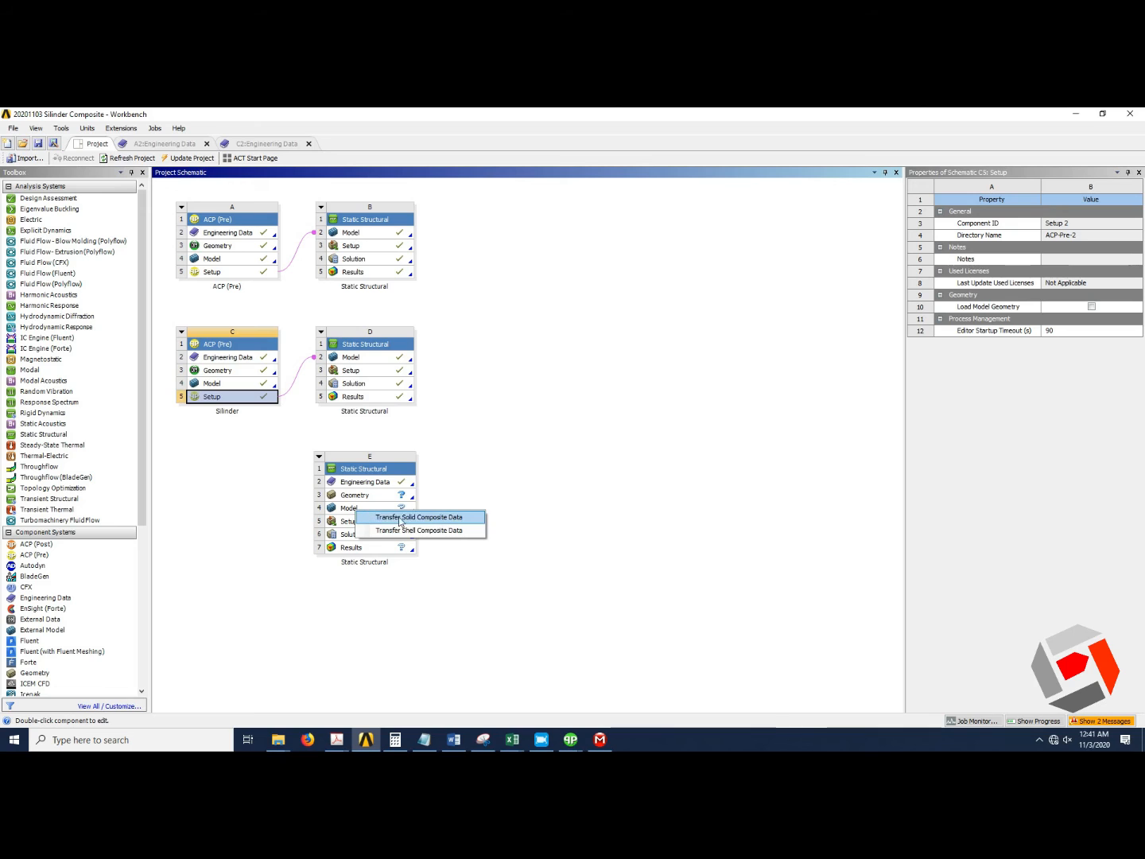
pyautogui.click(425, 531)
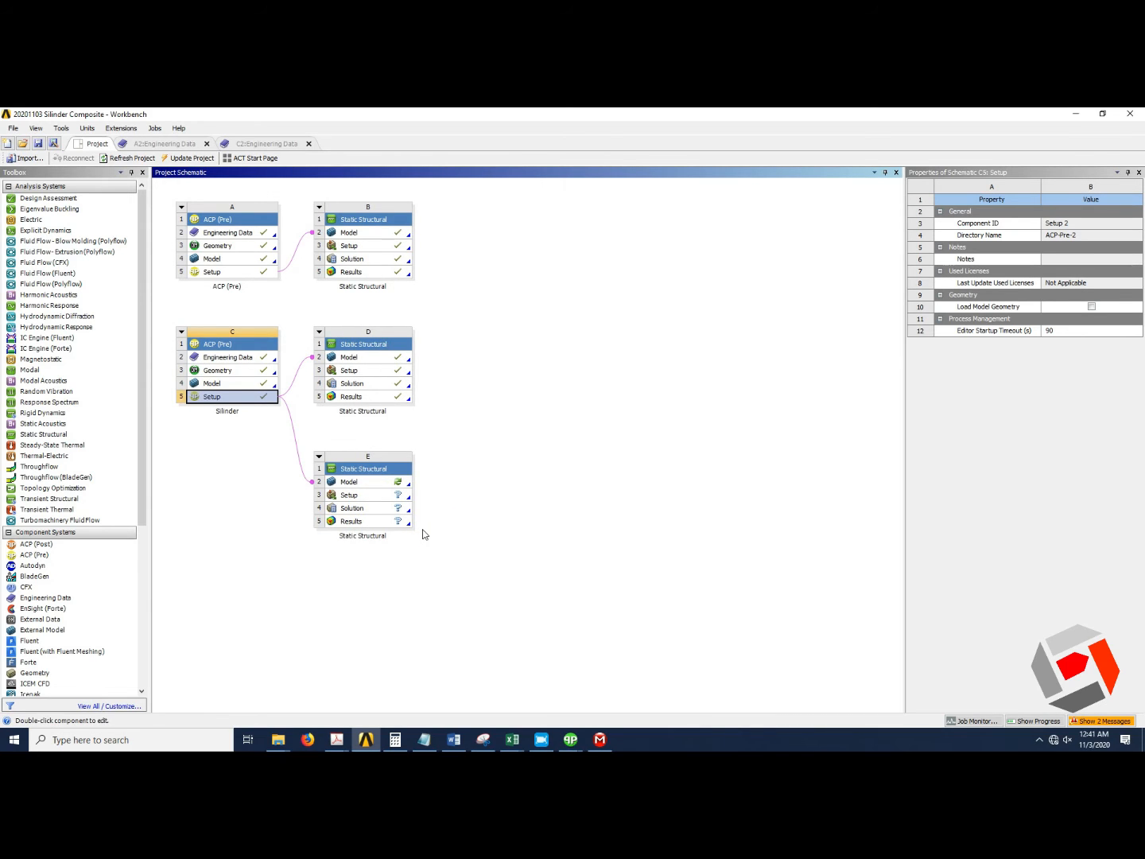
# Open the new Static Structural system's model in Mechanical.
pyautogui.doubleClick(397, 482)
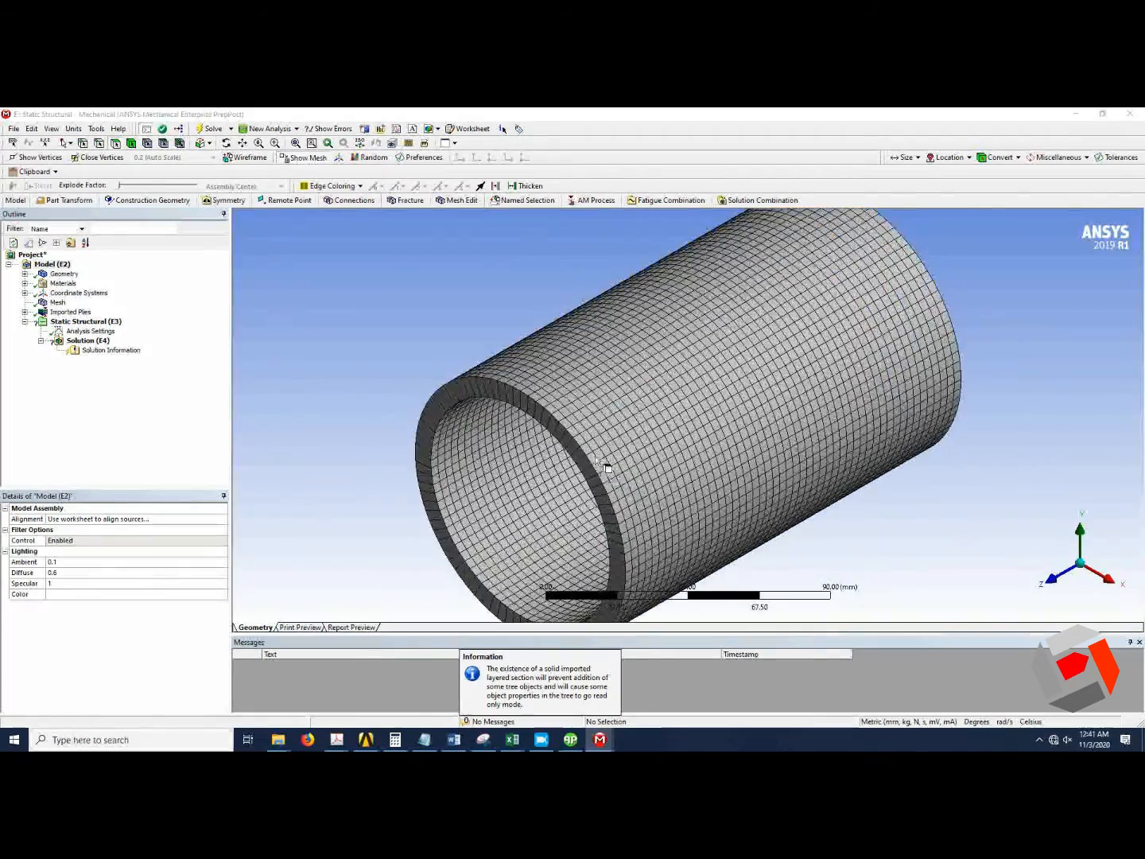
pyautogui.moveTo(591, 438); pyautogui.dragTo(569, 337, button='middle')
pyautogui.scroll(5, 569, 338)
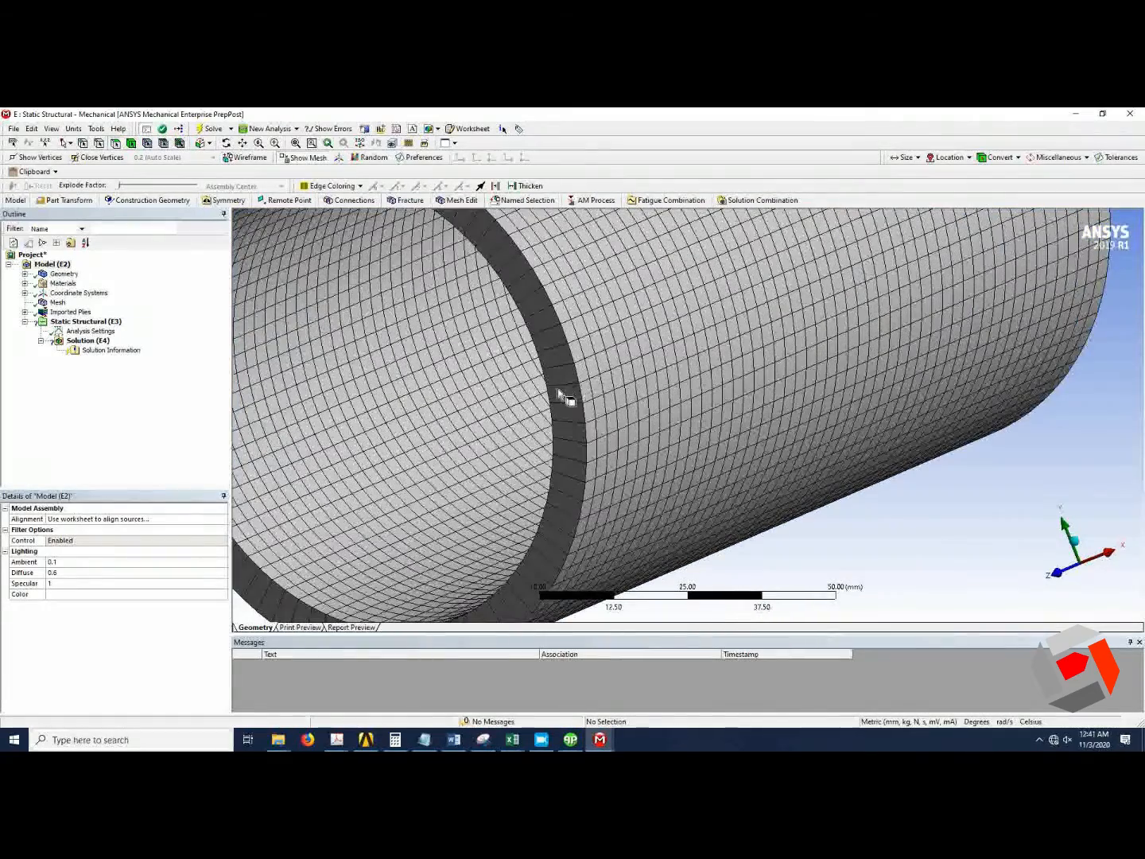
# Expand the imported plies tree down to the Silinder modeling group.
pyautogui.scroll(-6, 556, 407)
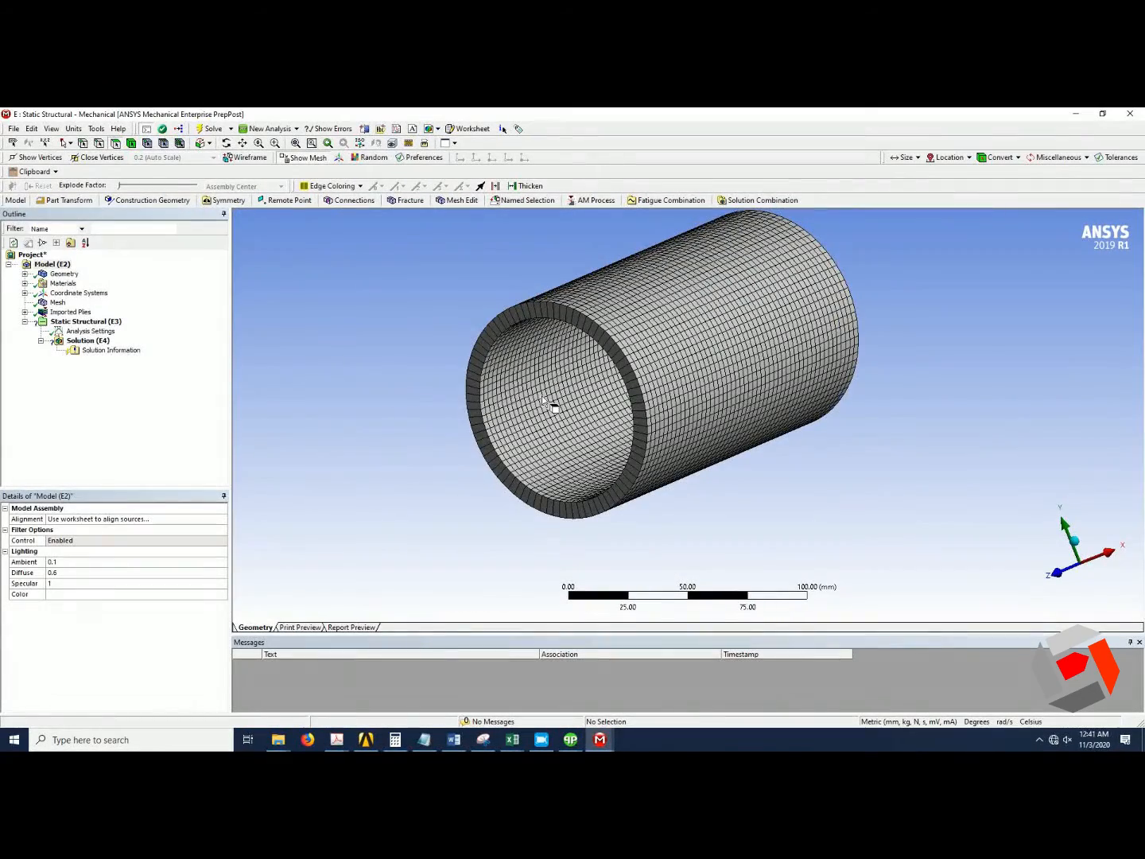
pyautogui.click(25, 312)
pyautogui.click(41, 321)
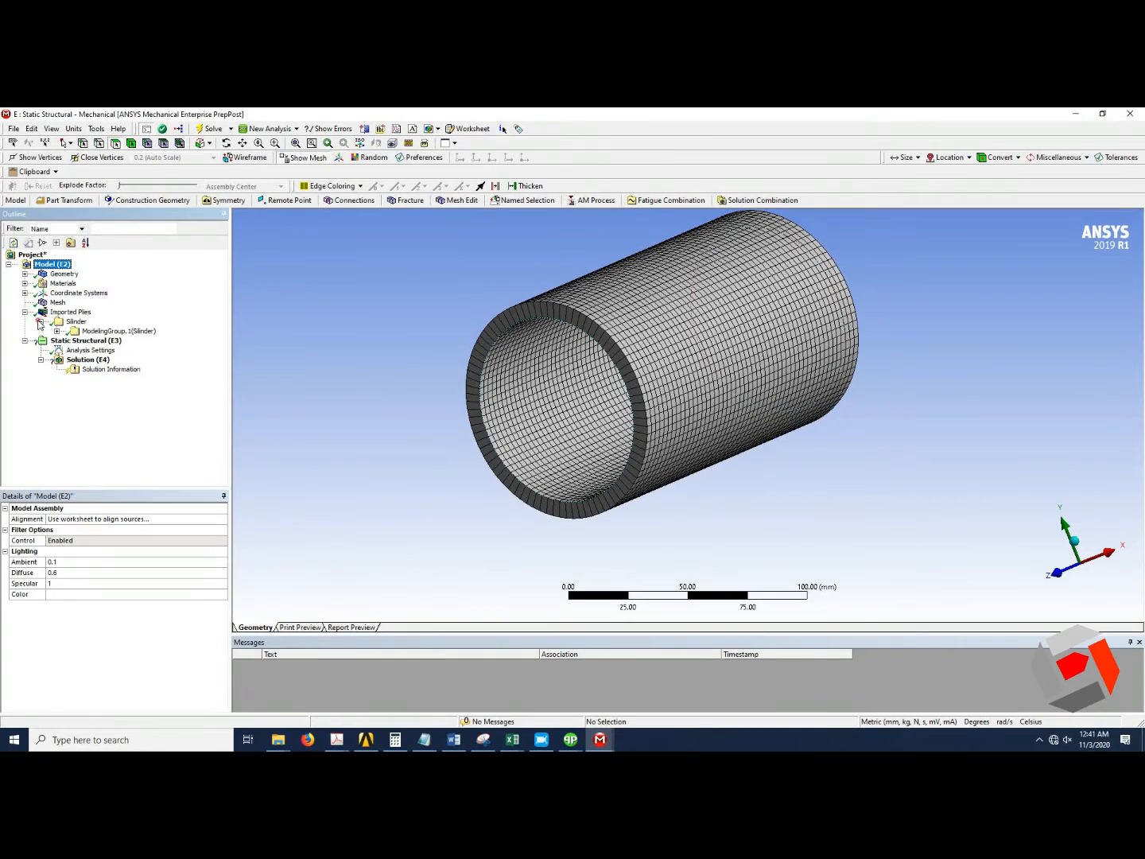
pyautogui.click(57, 331)
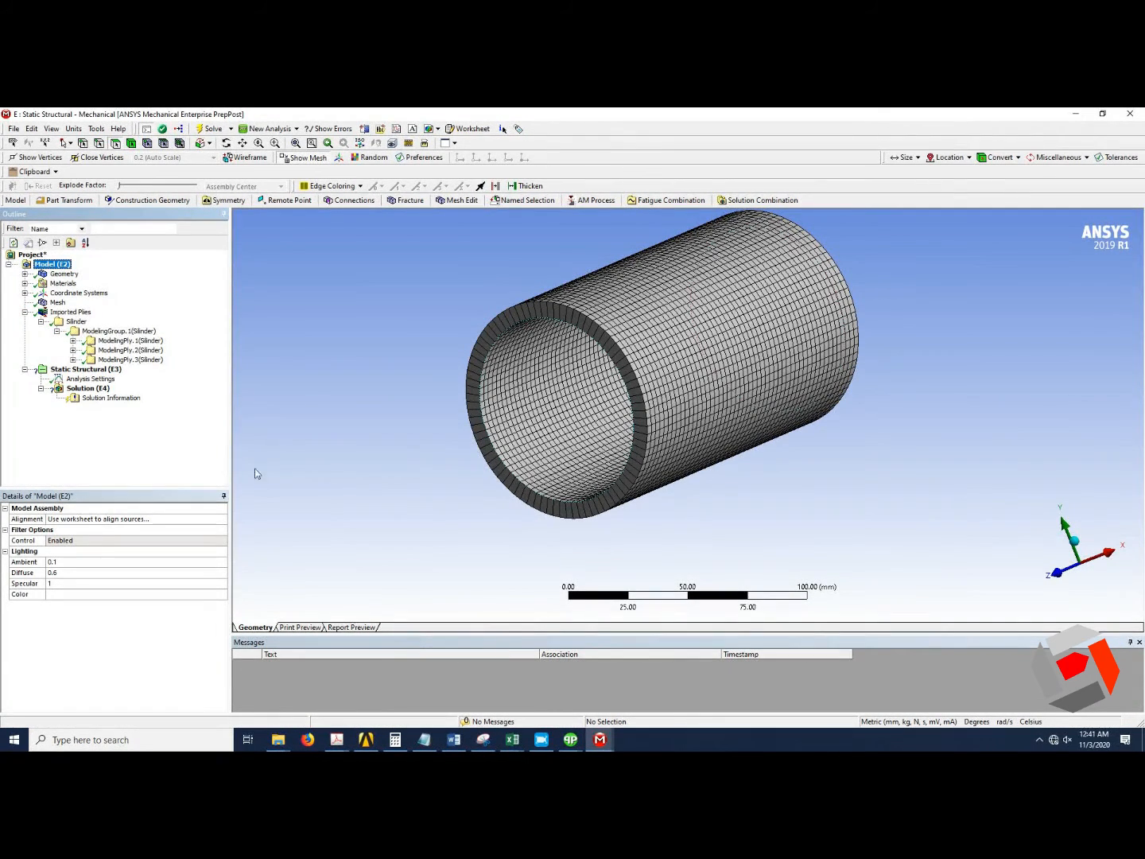
# Glance at the ACP-Pre window and the earlier analysis, then return to the new Static Structural model.
pyautogui.moveTo(569, 740)
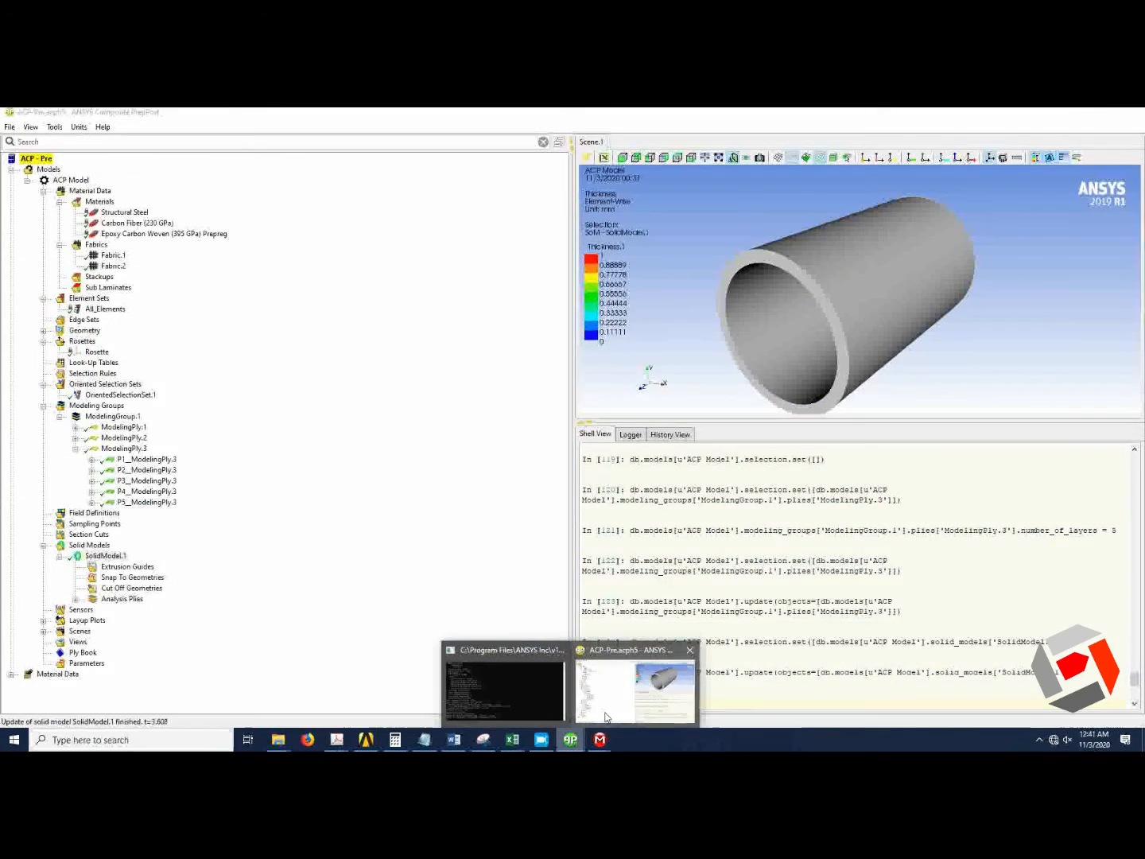
pyautogui.click(606, 717)
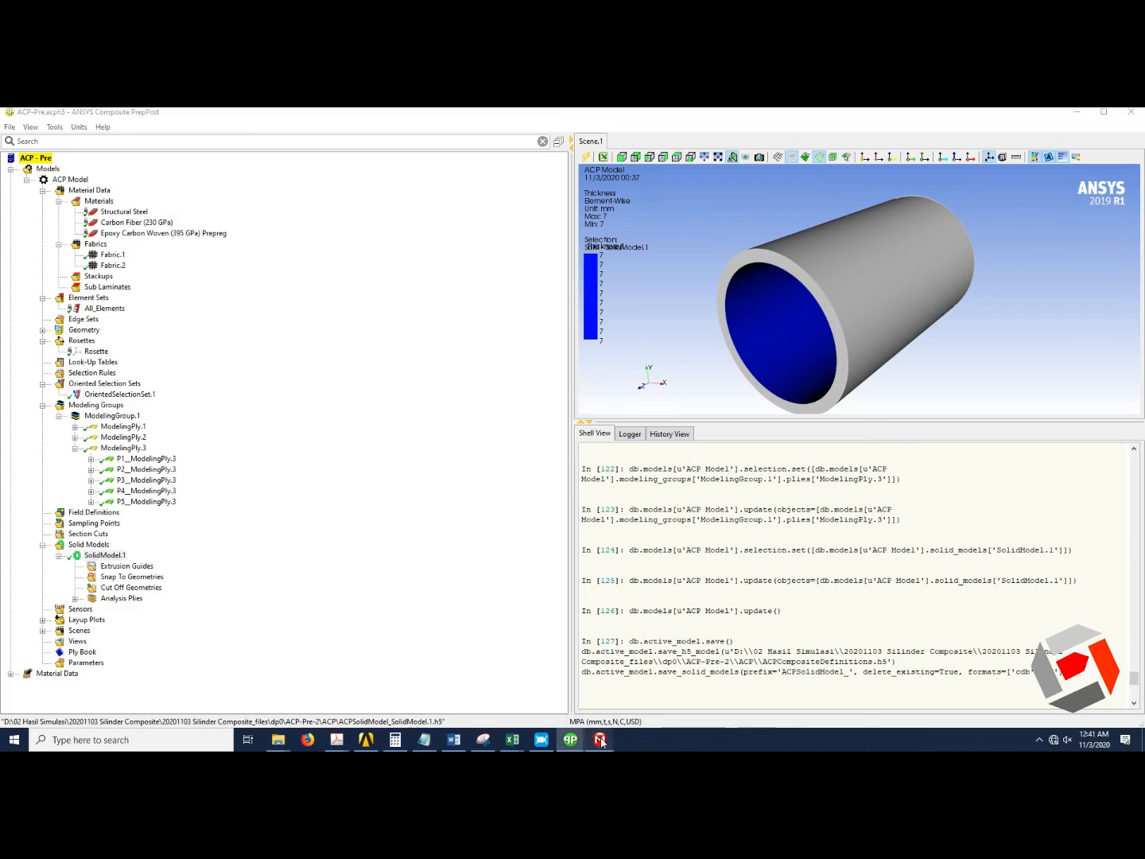
pyautogui.moveTo(600, 740)
pyautogui.moveTo(564, 699)
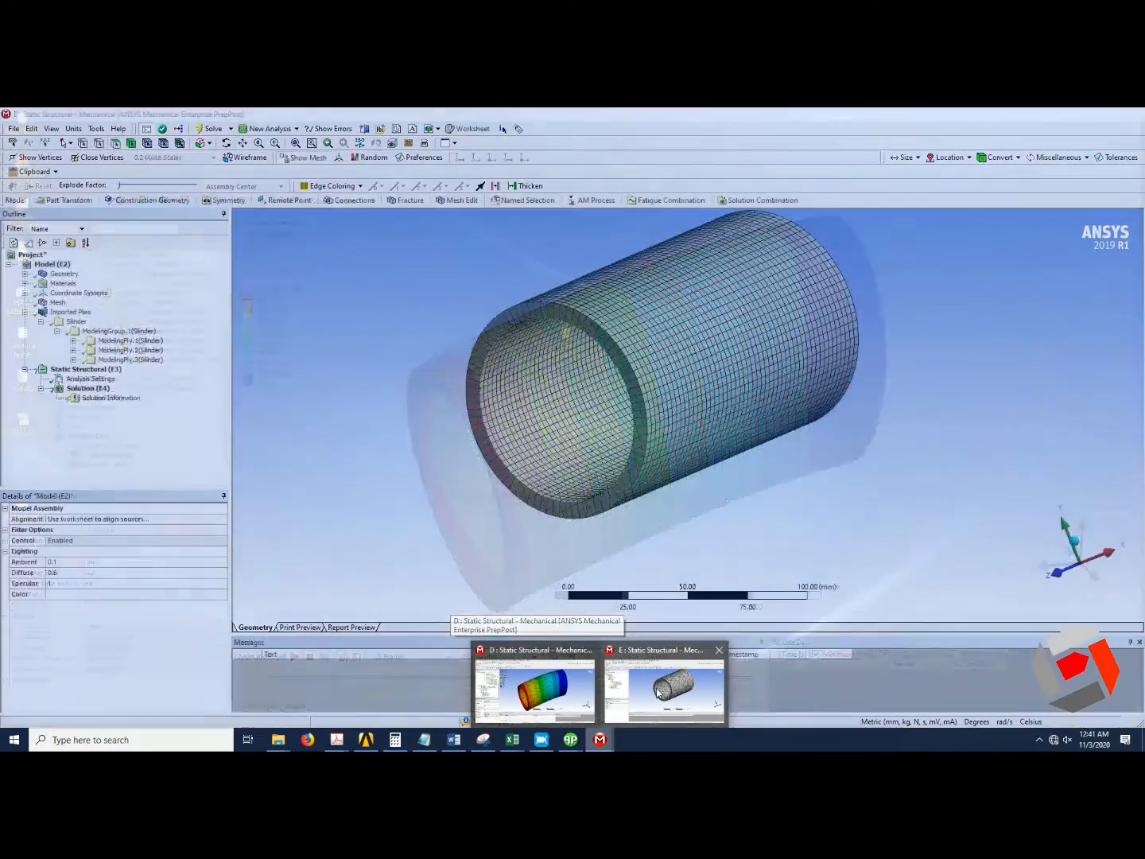
pyautogui.click(658, 694)
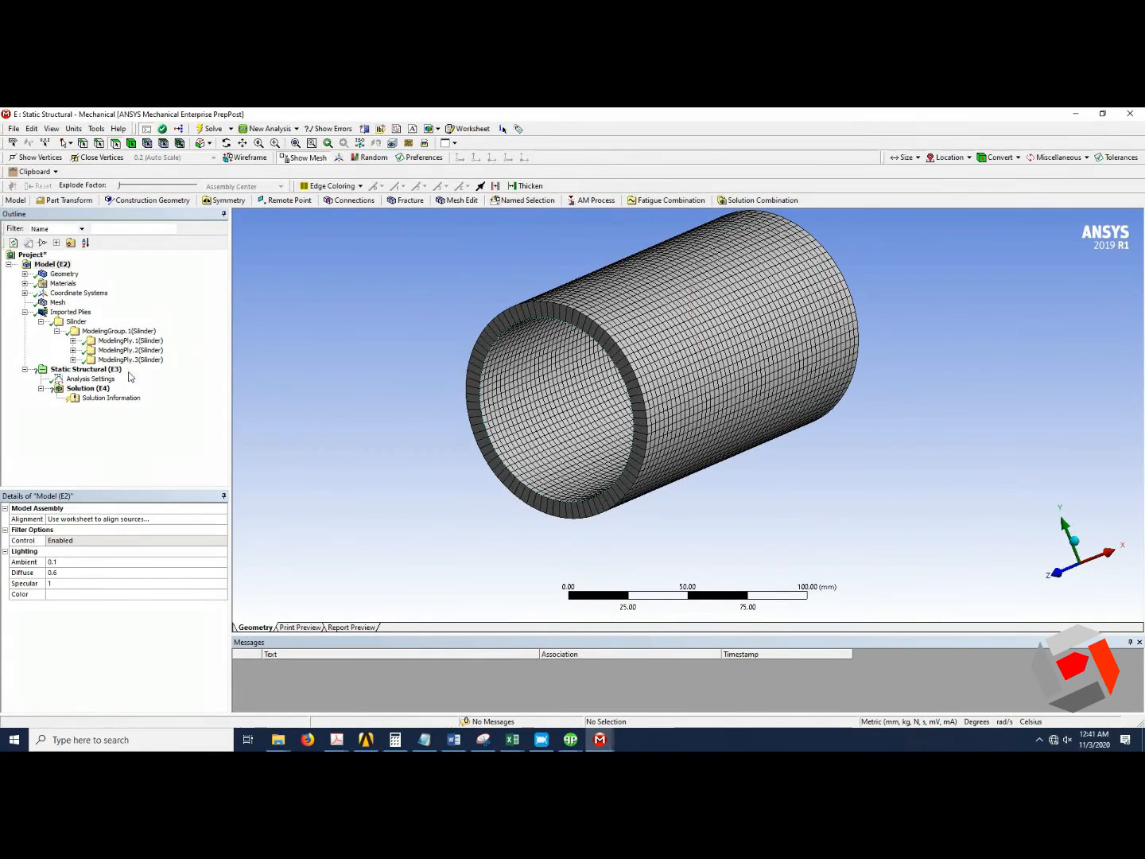
# Inspect the first imported layer of each modeling ply, ModelingPly.1, ModelingPly.2 and ModelingPly.3.
pyautogui.click(74, 340)
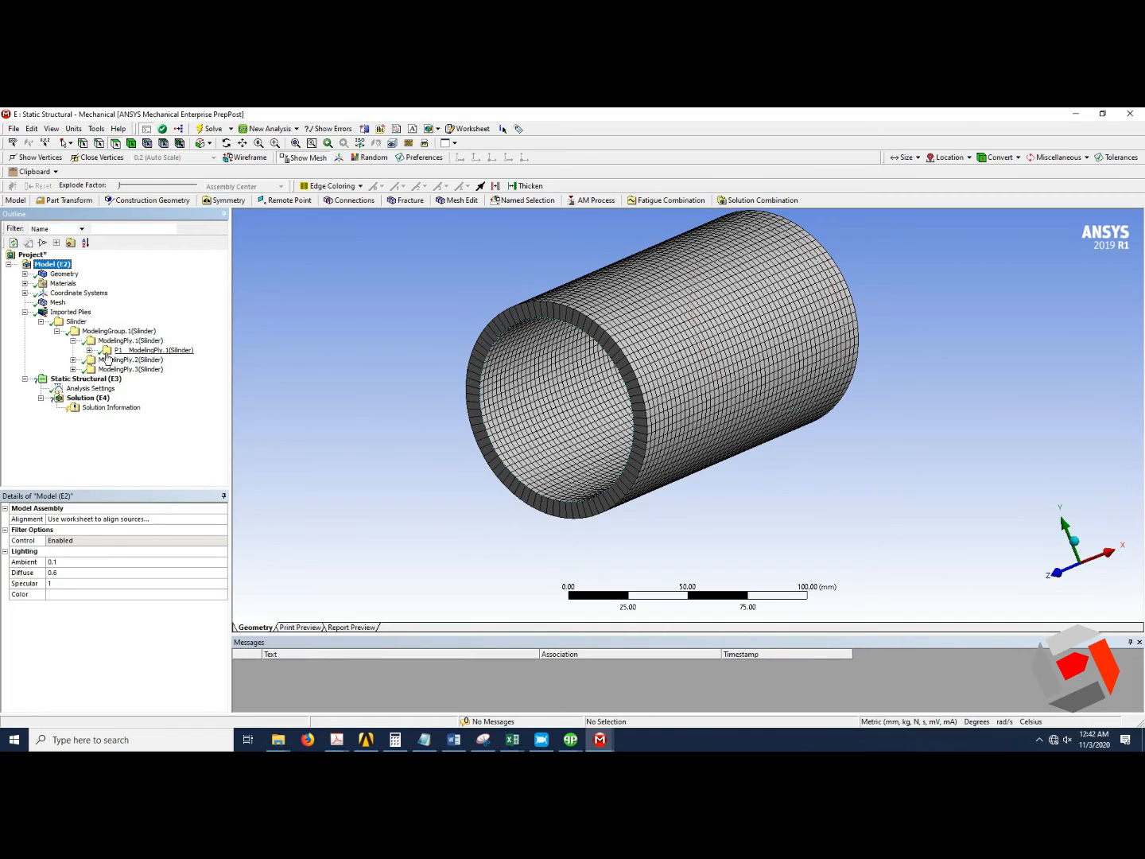
pyautogui.click(90, 350)
pyautogui.click(151, 360)
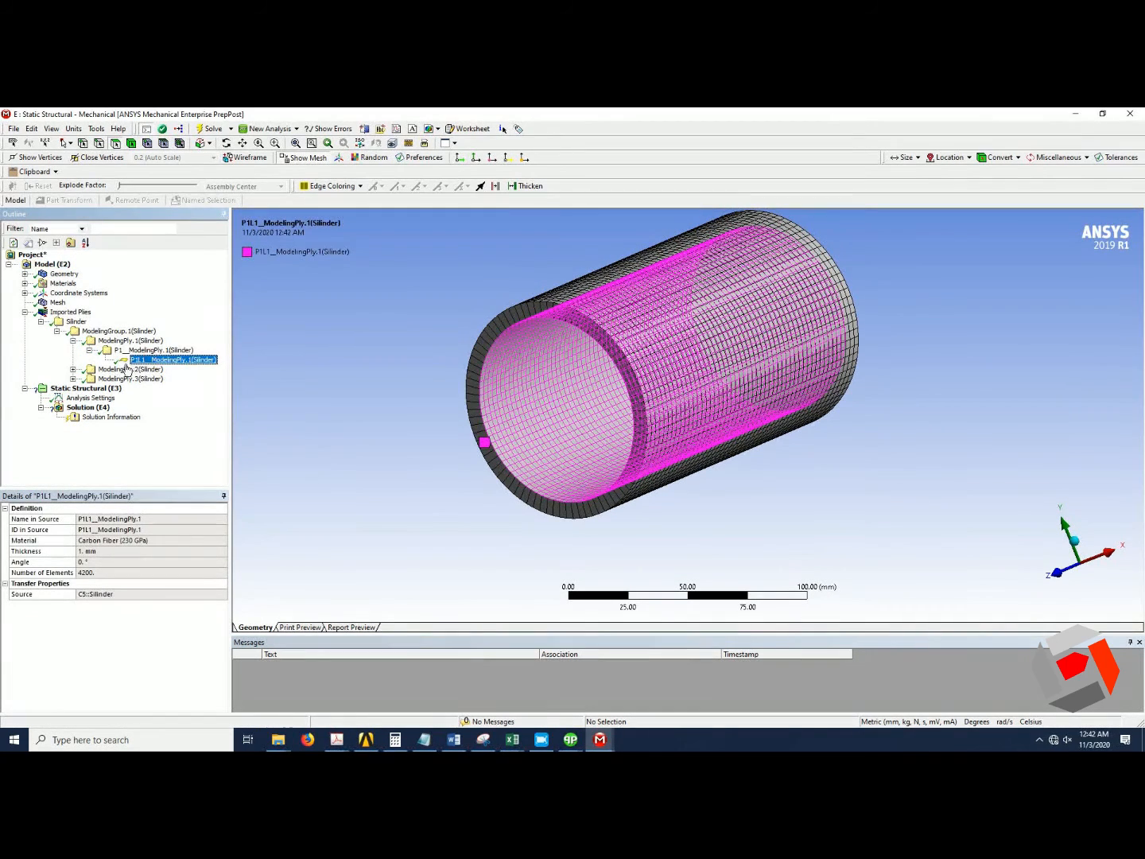
pyautogui.click(73, 369)
pyautogui.click(90, 379)
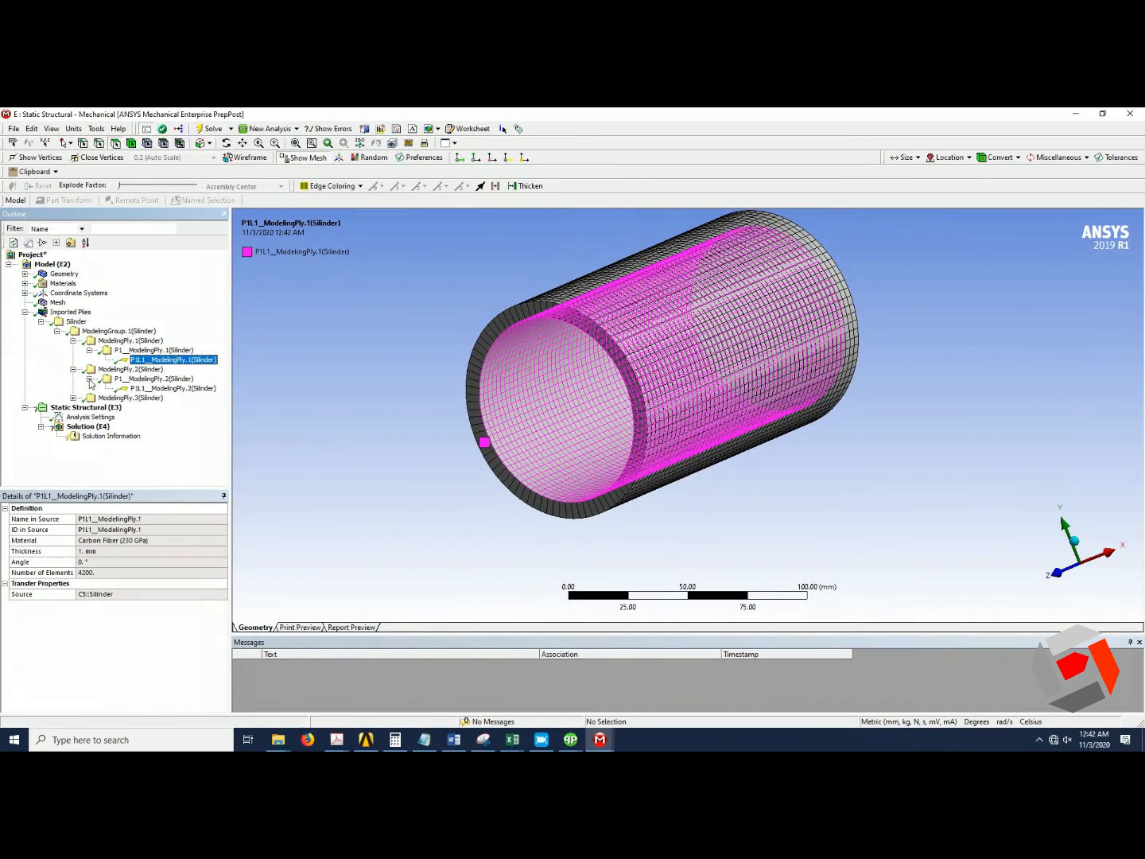
pyautogui.click(157, 389)
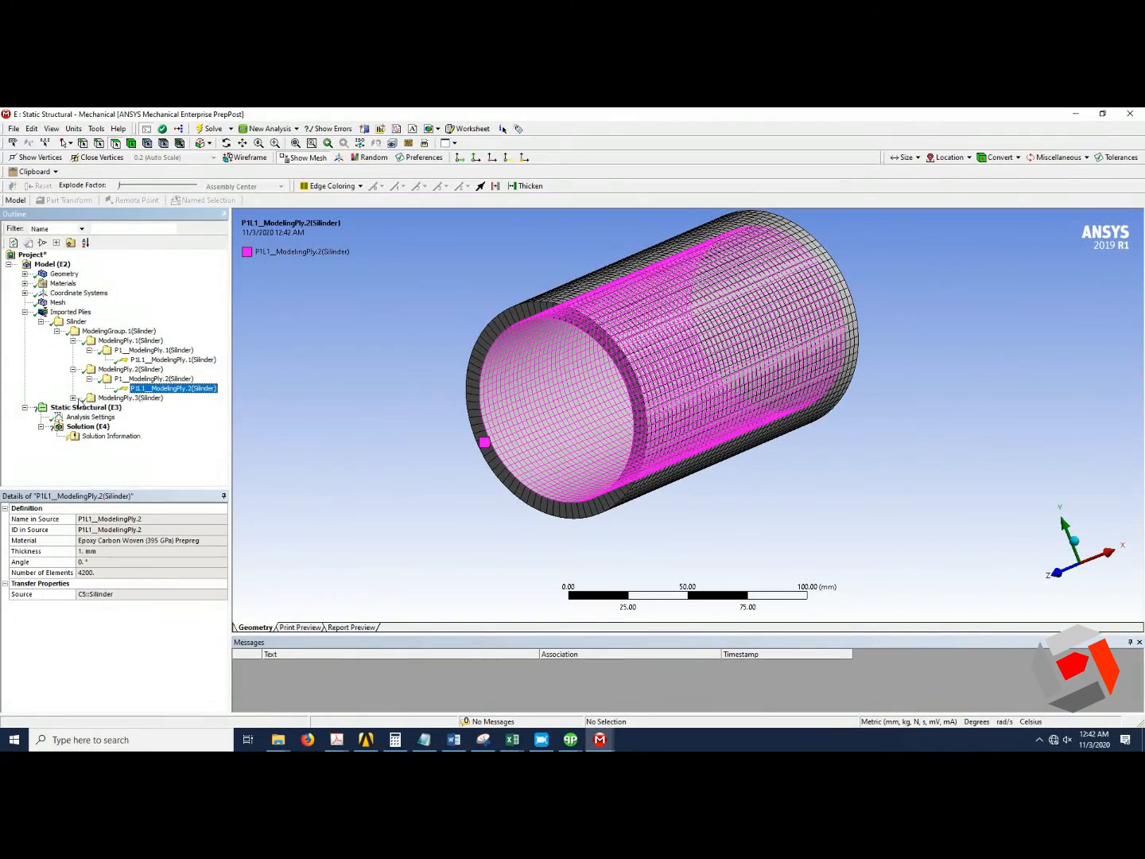
pyautogui.click(74, 397)
pyautogui.click(90, 407)
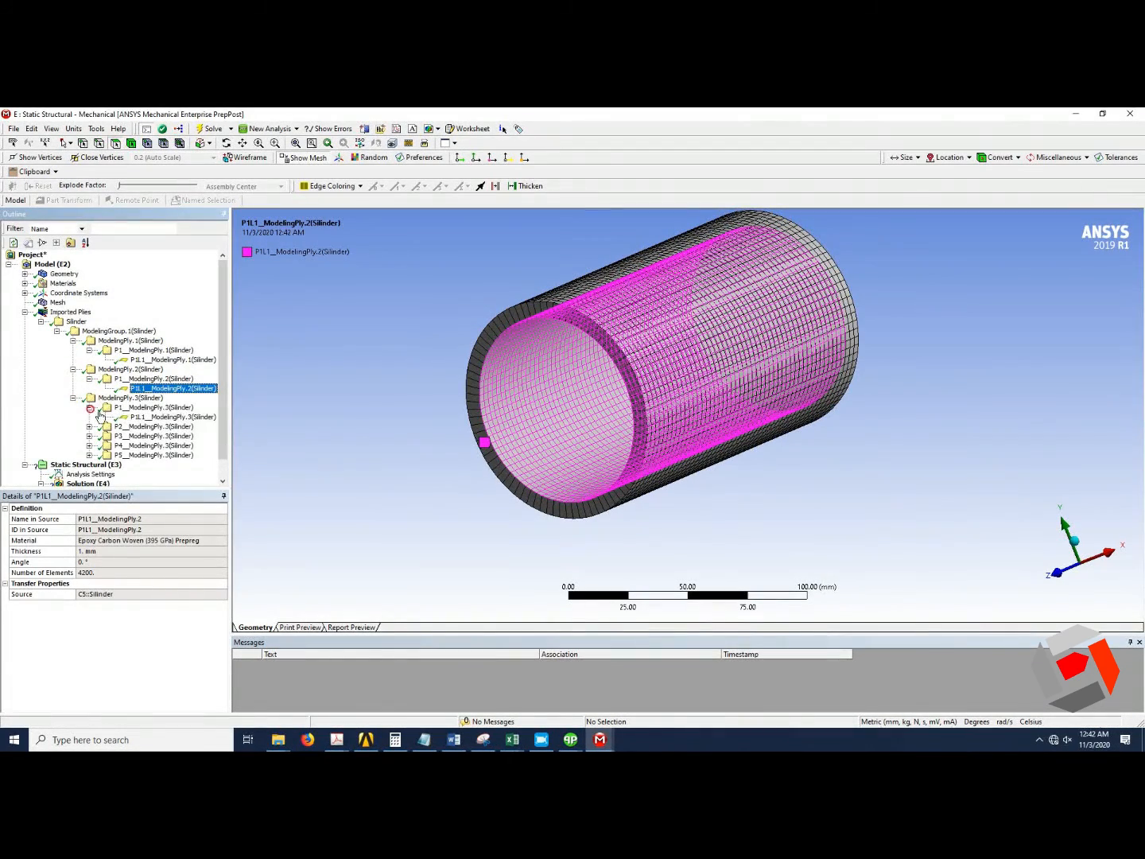
pyautogui.click(148, 418)
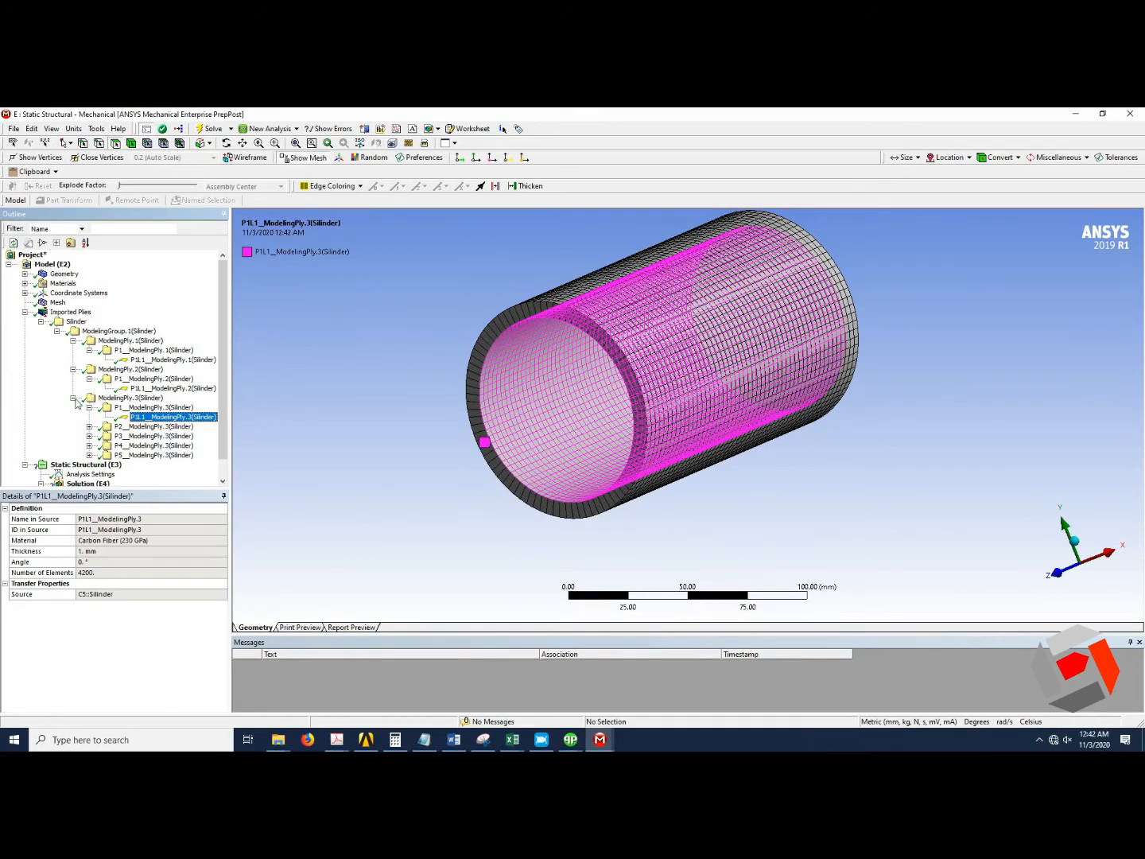
# Collapse the imported plies tree and select the Silinder surface body under Geometry.
pyautogui.click(73, 398)
pyautogui.click(73, 369)
pyautogui.click(73, 340)
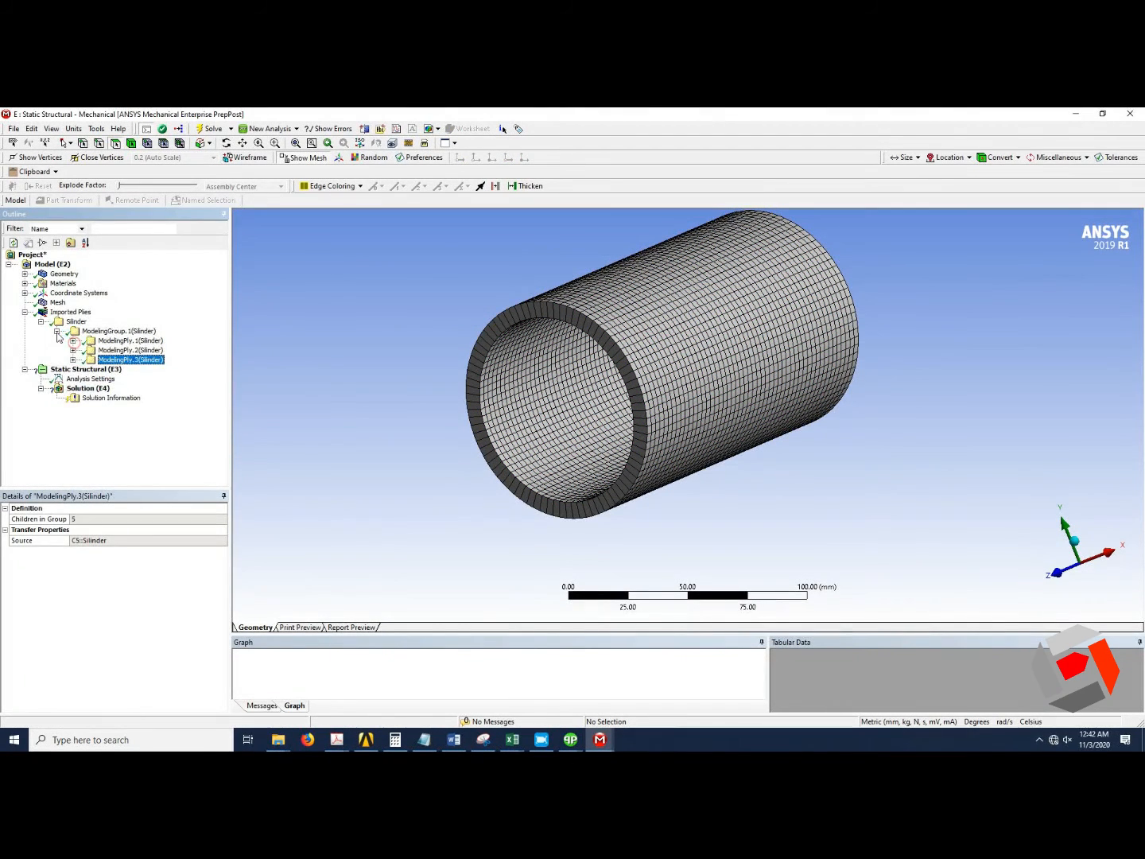
pyautogui.click(57, 330)
pyautogui.click(41, 322)
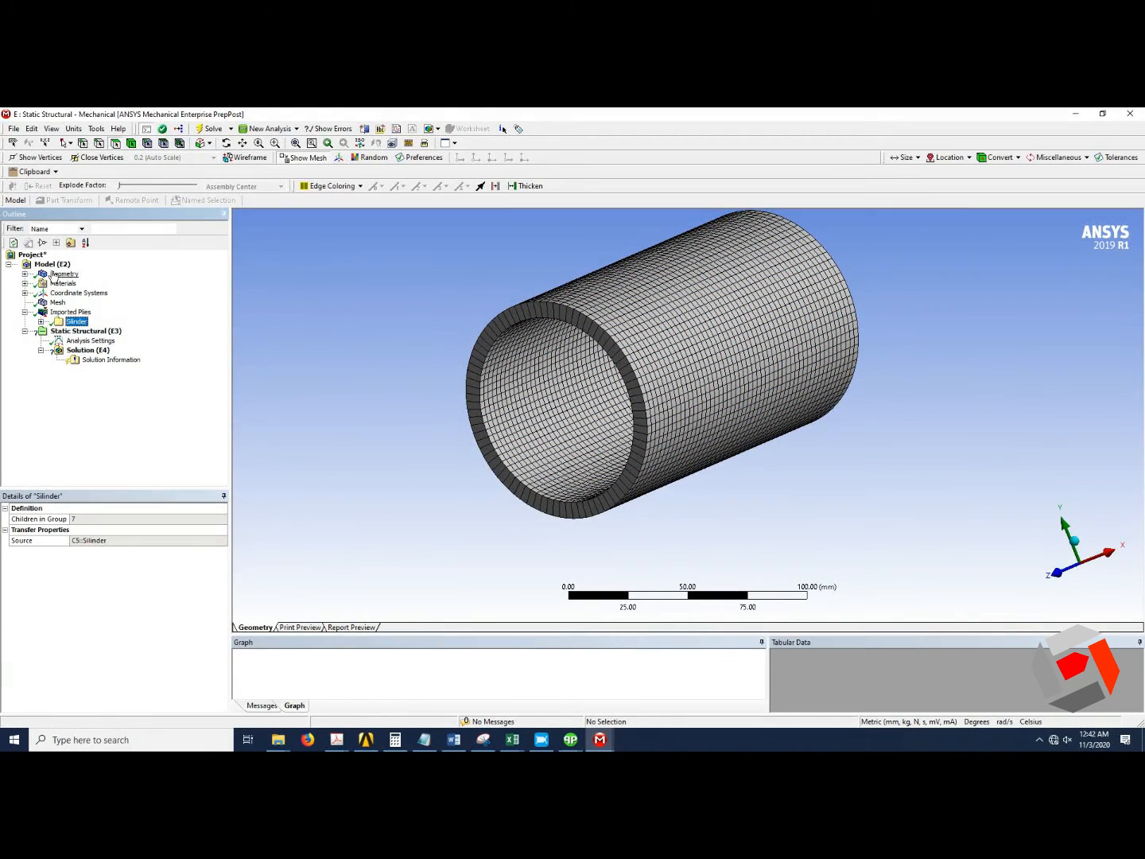
pyautogui.click(25, 273)
pyautogui.click(90, 283)
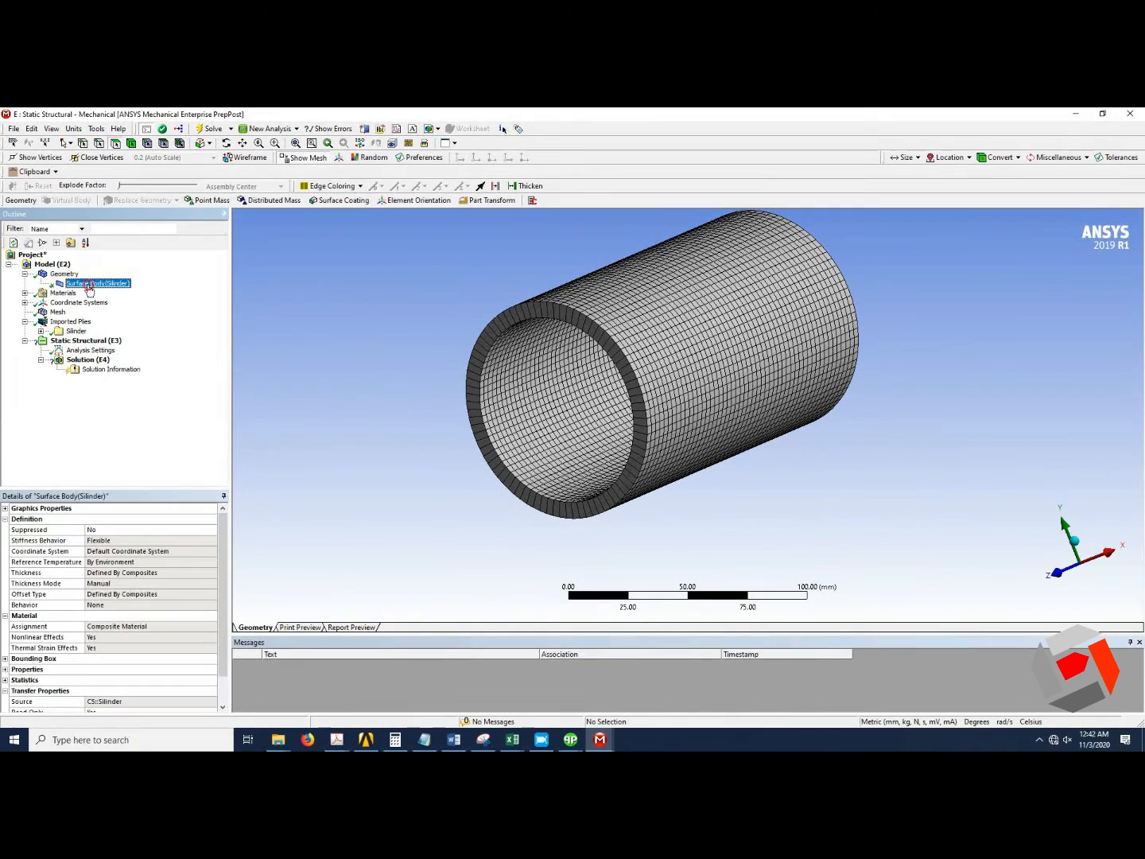
# Add a Fixed Support on the circular edge at one end of the cylinder.
pyautogui.click(89, 342)
pyautogui.click(181, 202)
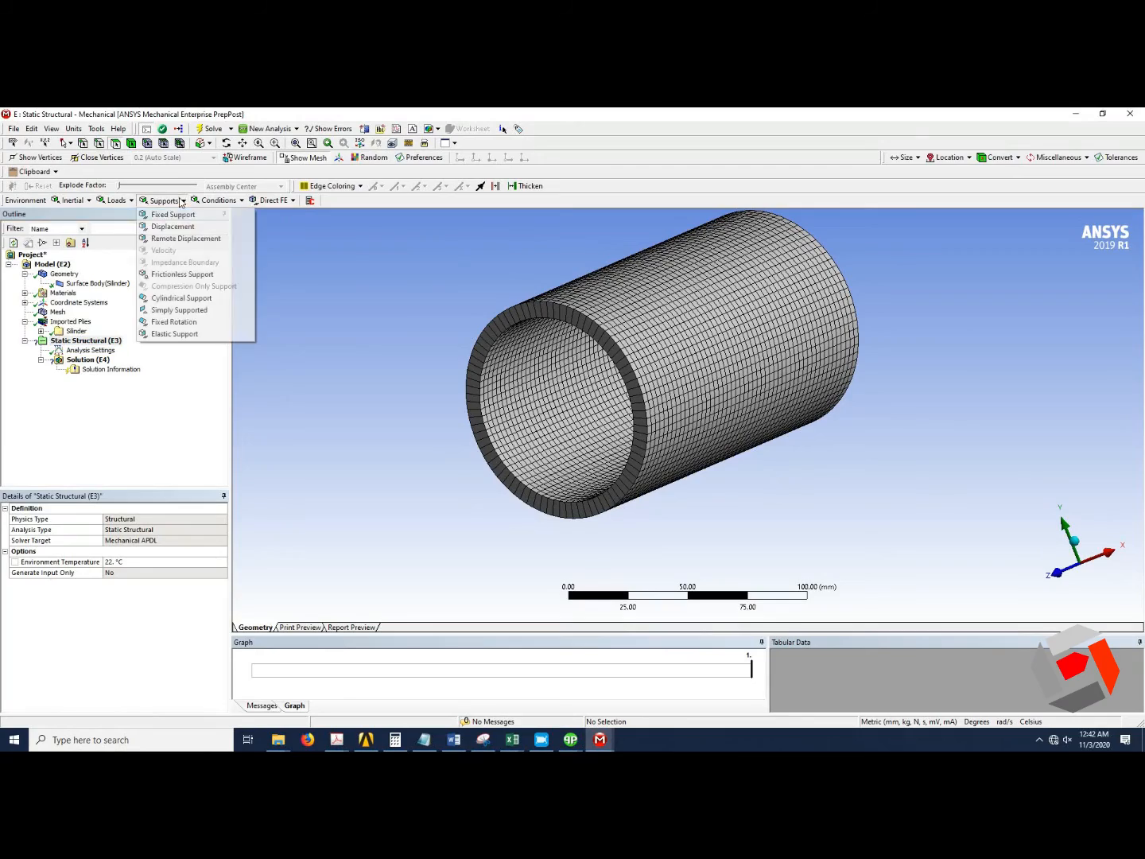
pyautogui.click(173, 214)
pyautogui.moveTo(749, 362); pyautogui.dragTo(734, 419, button='middle')
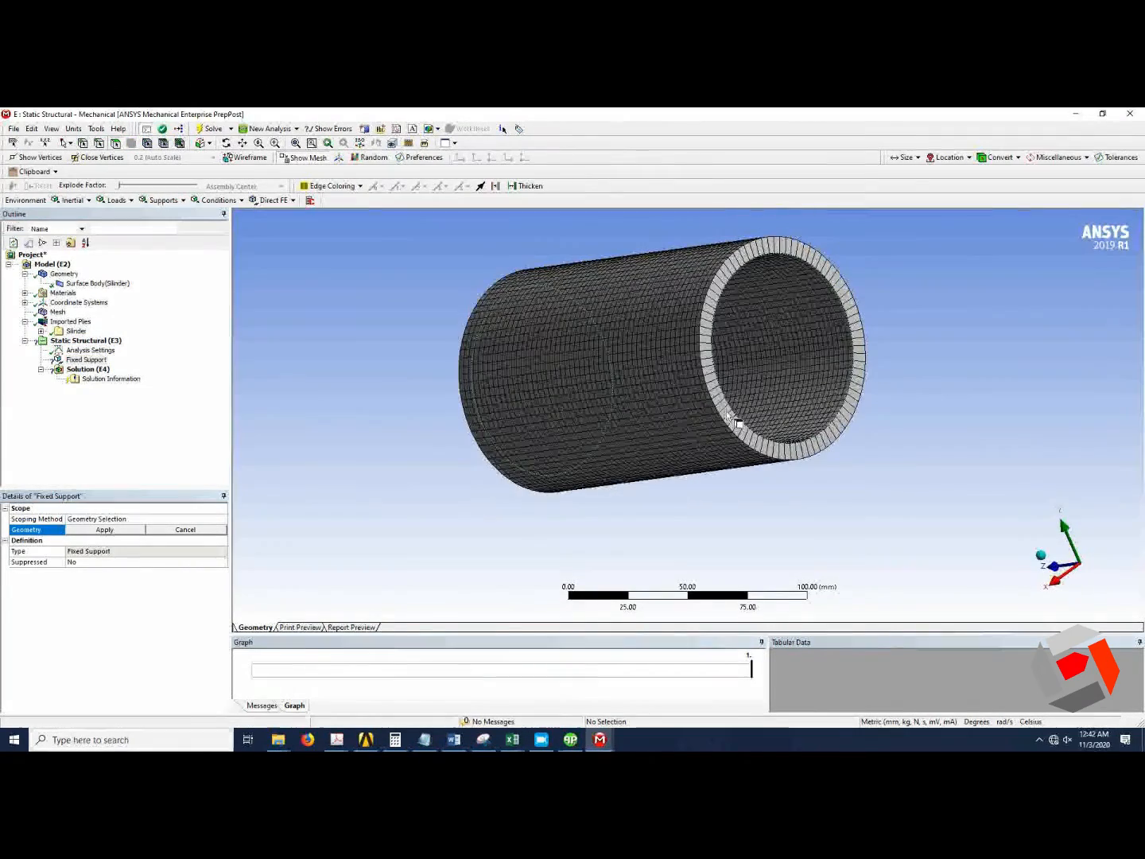
pyautogui.click(725, 402)
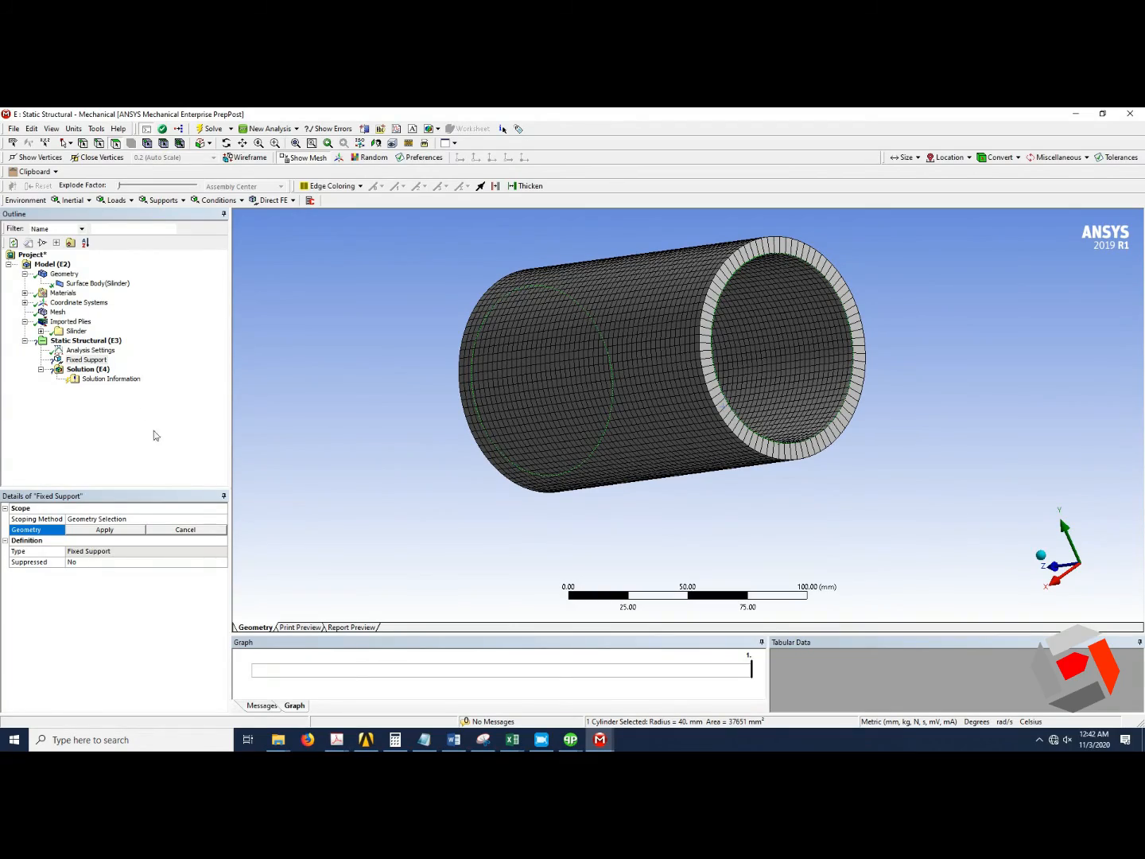
pyautogui.moveTo(532, 396)
pyautogui.mouseDown(button='middle')
pyautogui.moveTo(685, 404)
pyautogui.moveTo(719, 430)
pyautogui.moveTo(718, 405)
pyautogui.mouseUp(button='middle')
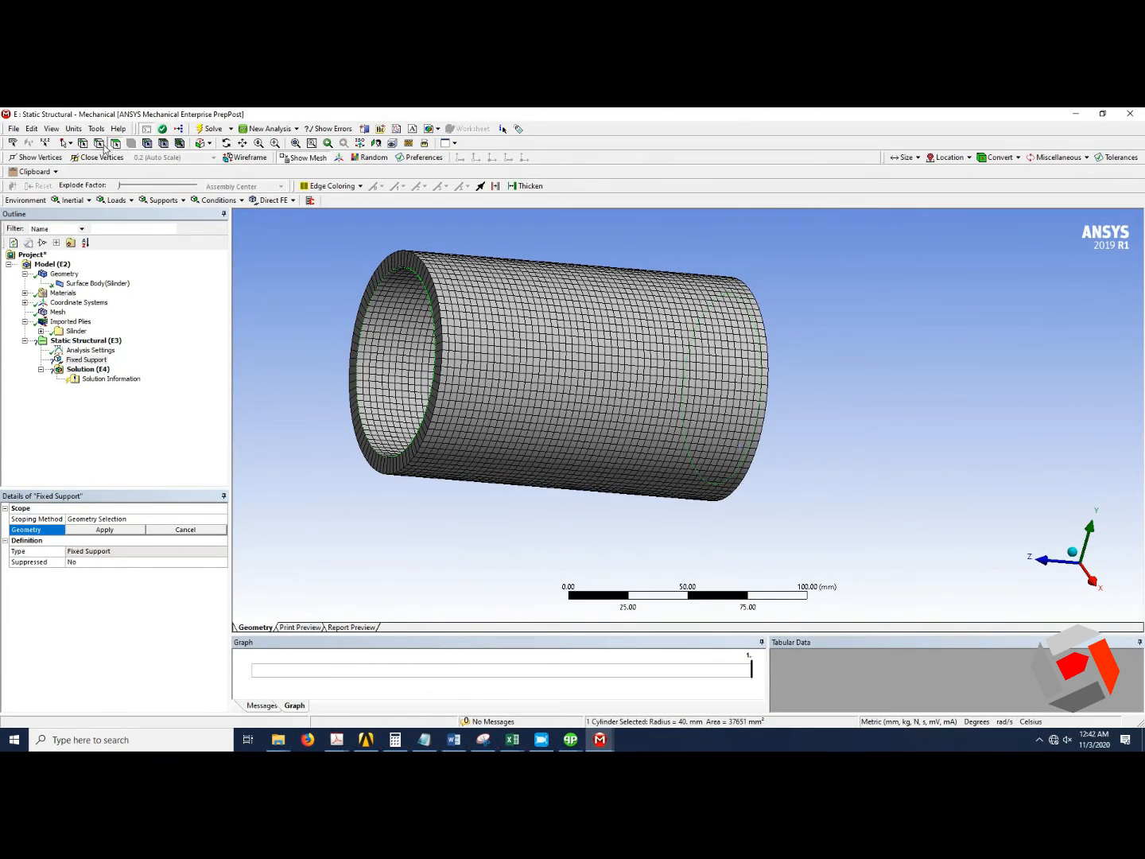
pyautogui.click(98, 144)
pyautogui.moveTo(548, 325); pyautogui.dragTo(672, 504, button='middle')
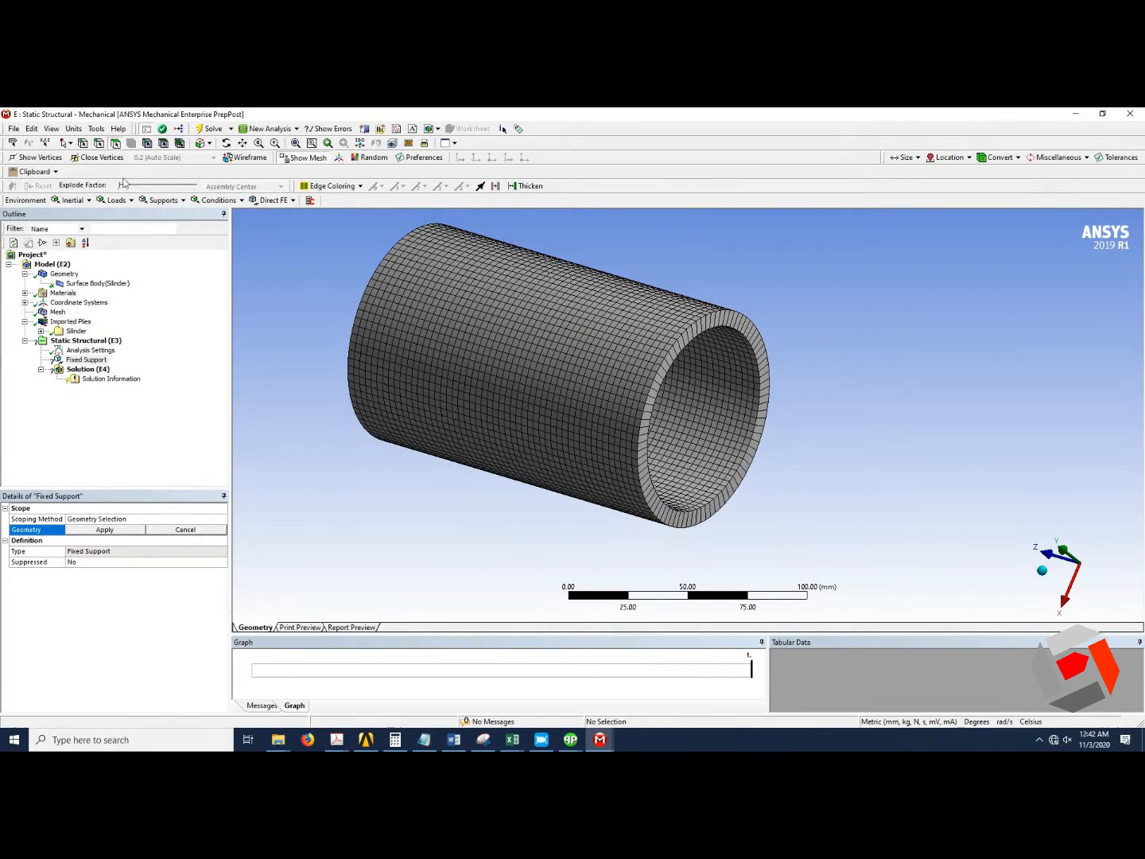
pyautogui.click(698, 510)
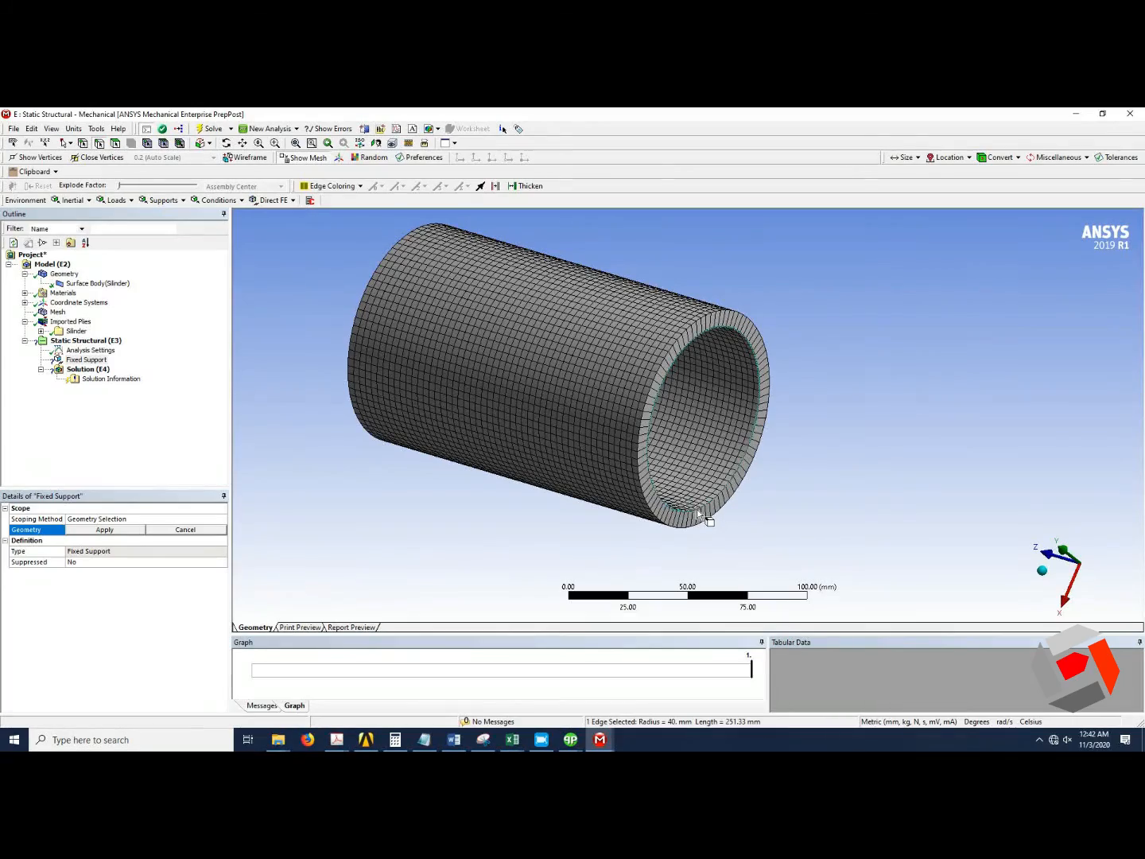
pyautogui.moveTo(424, 477)
pyautogui.mouseDown(button='middle')
pyautogui.moveTo(583, 456)
pyautogui.moveTo(441, 533)
pyautogui.mouseUp(button='middle')
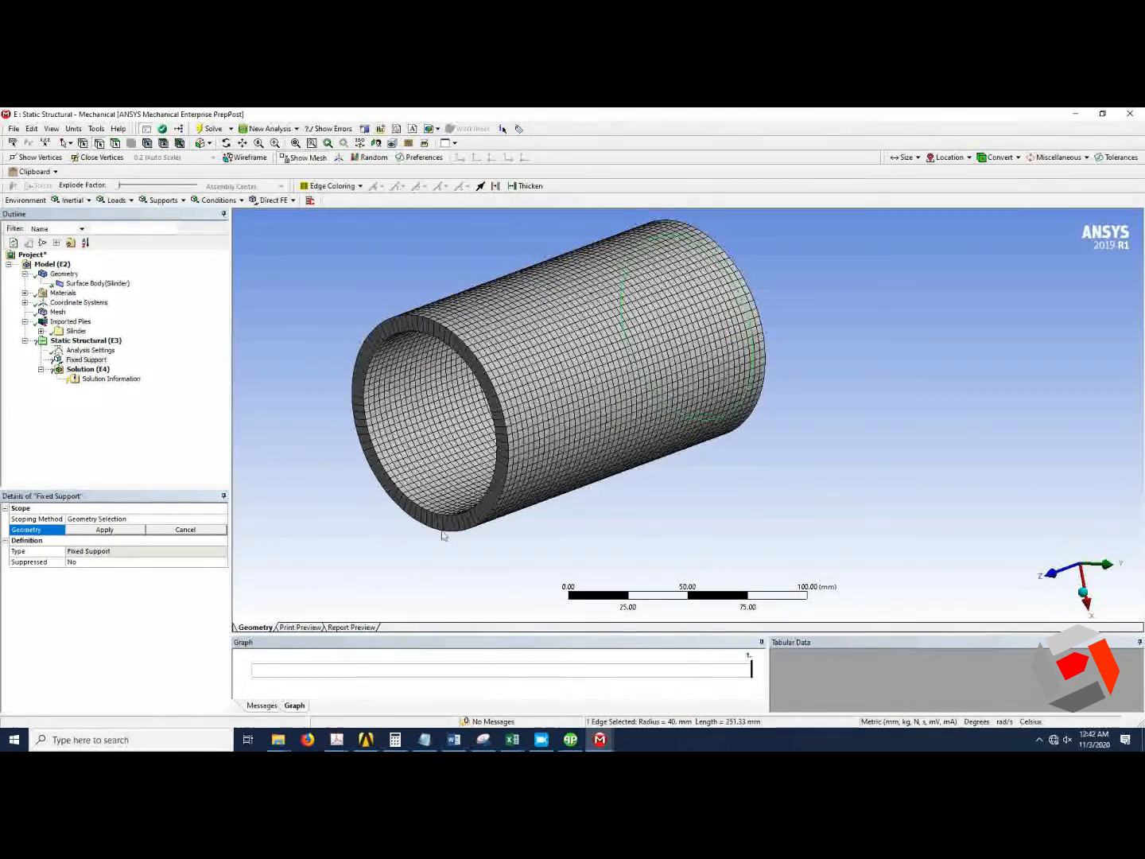
pyautogui.click(124, 531)
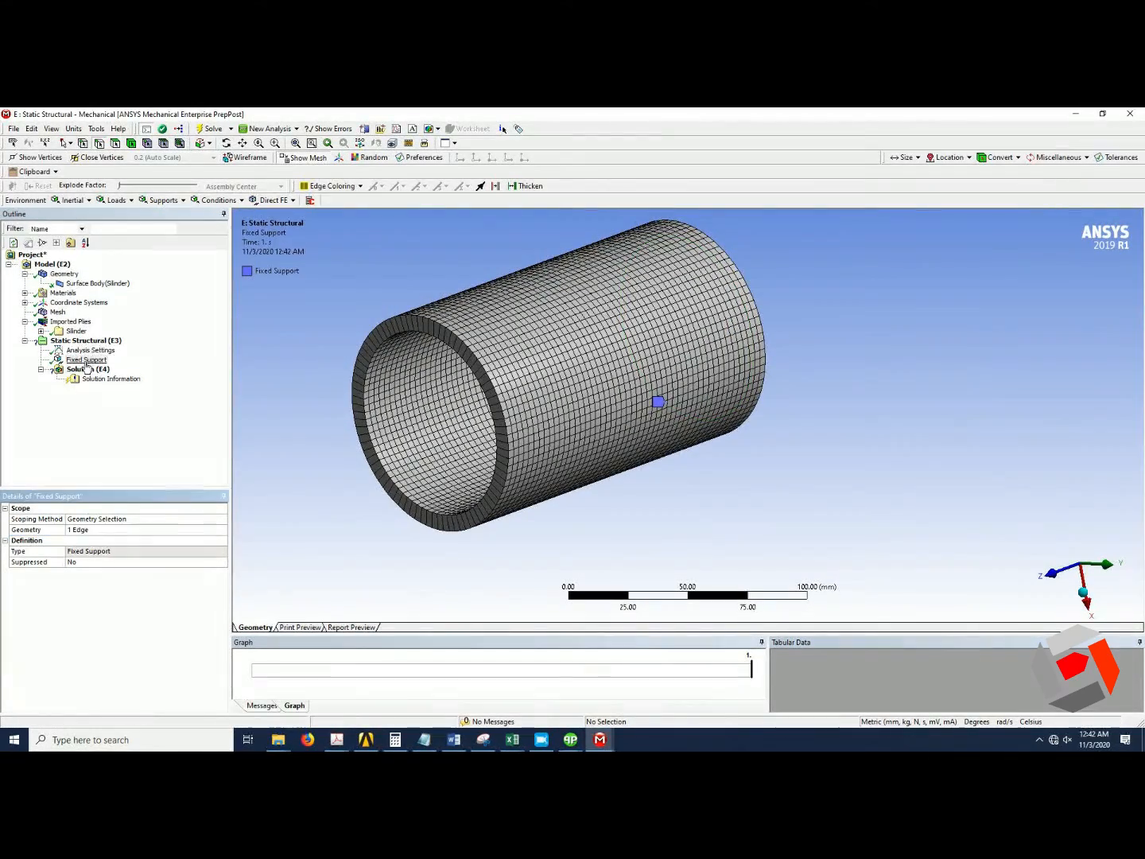
# Apply a Force on the circular edge at the opposite end, defined by components with a Y component of -500 N.
pyautogui.click(115, 200)
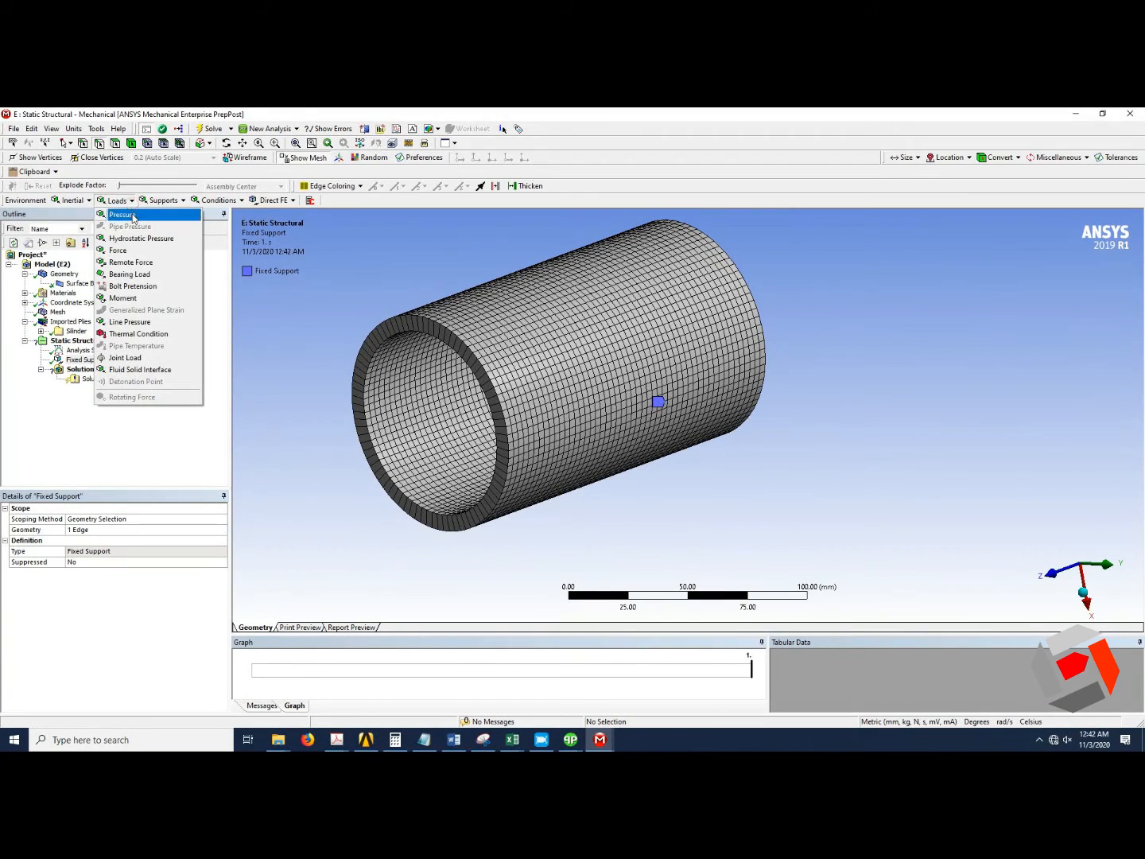
pyautogui.click(120, 250)
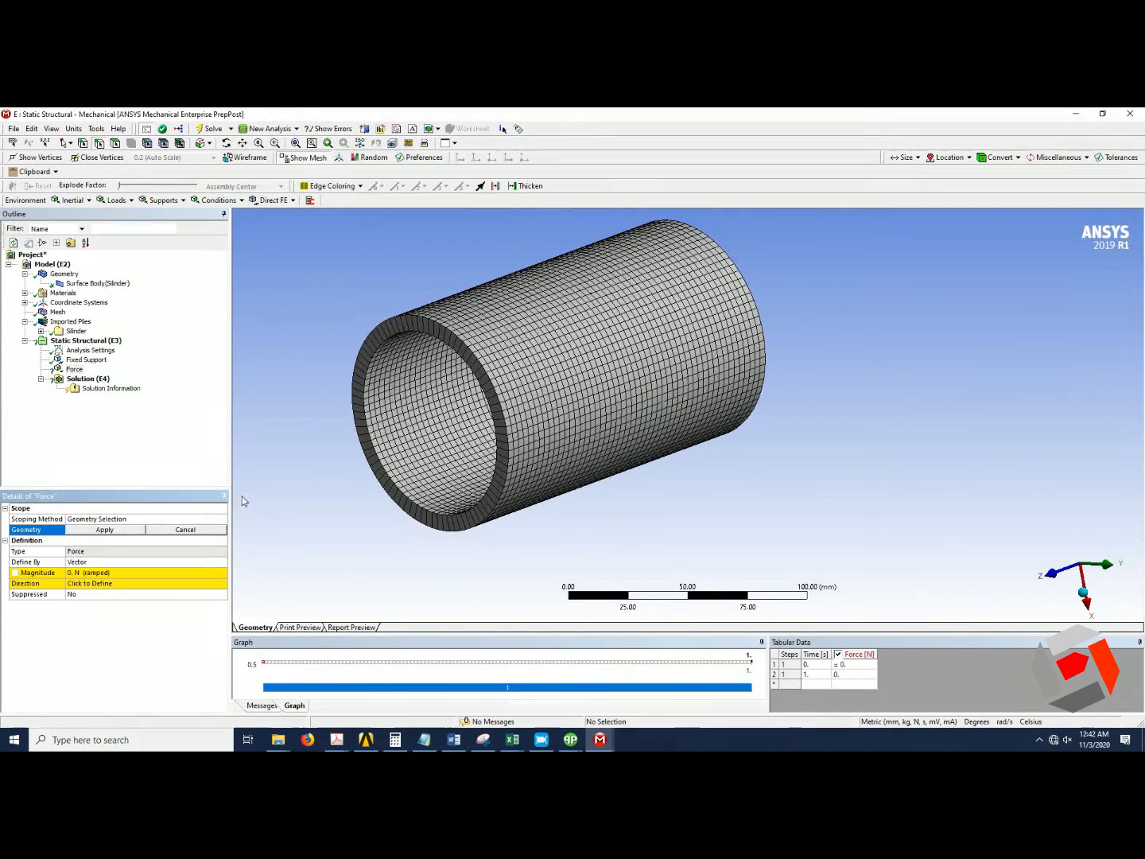
pyautogui.click(367, 381)
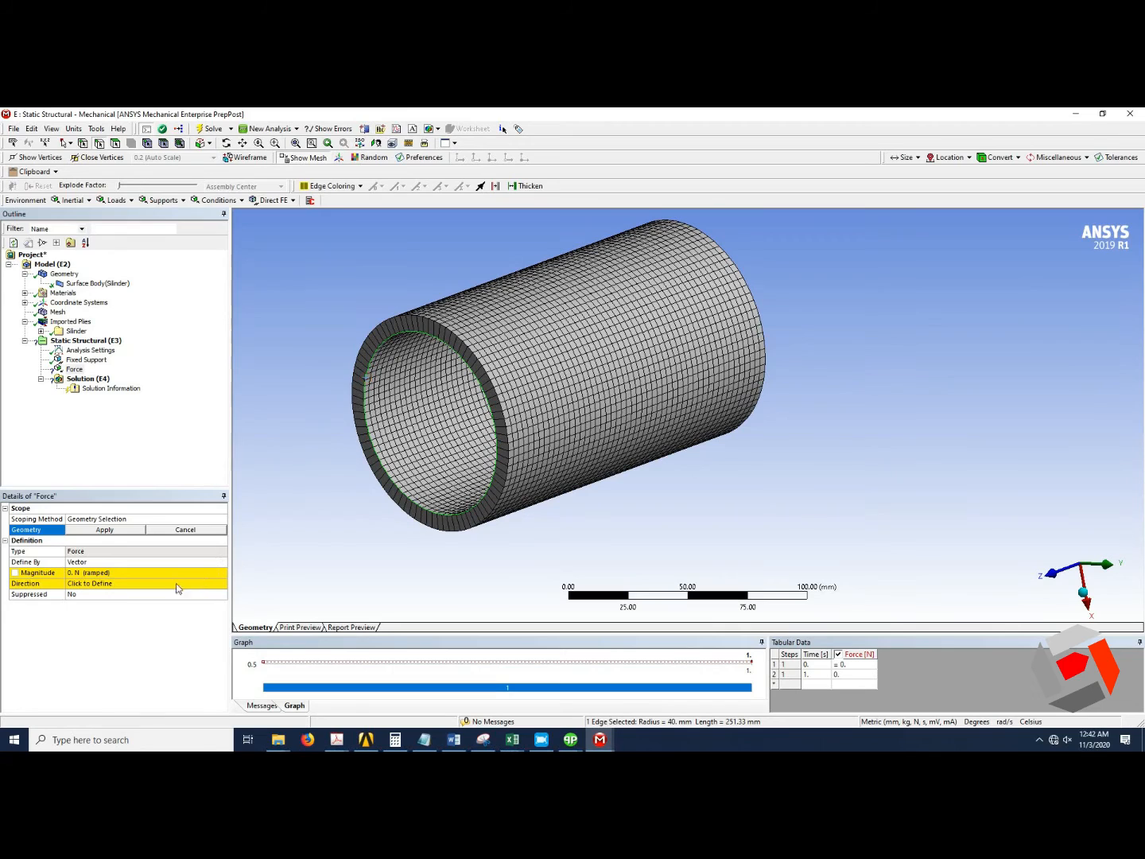
pyautogui.click(105, 529)
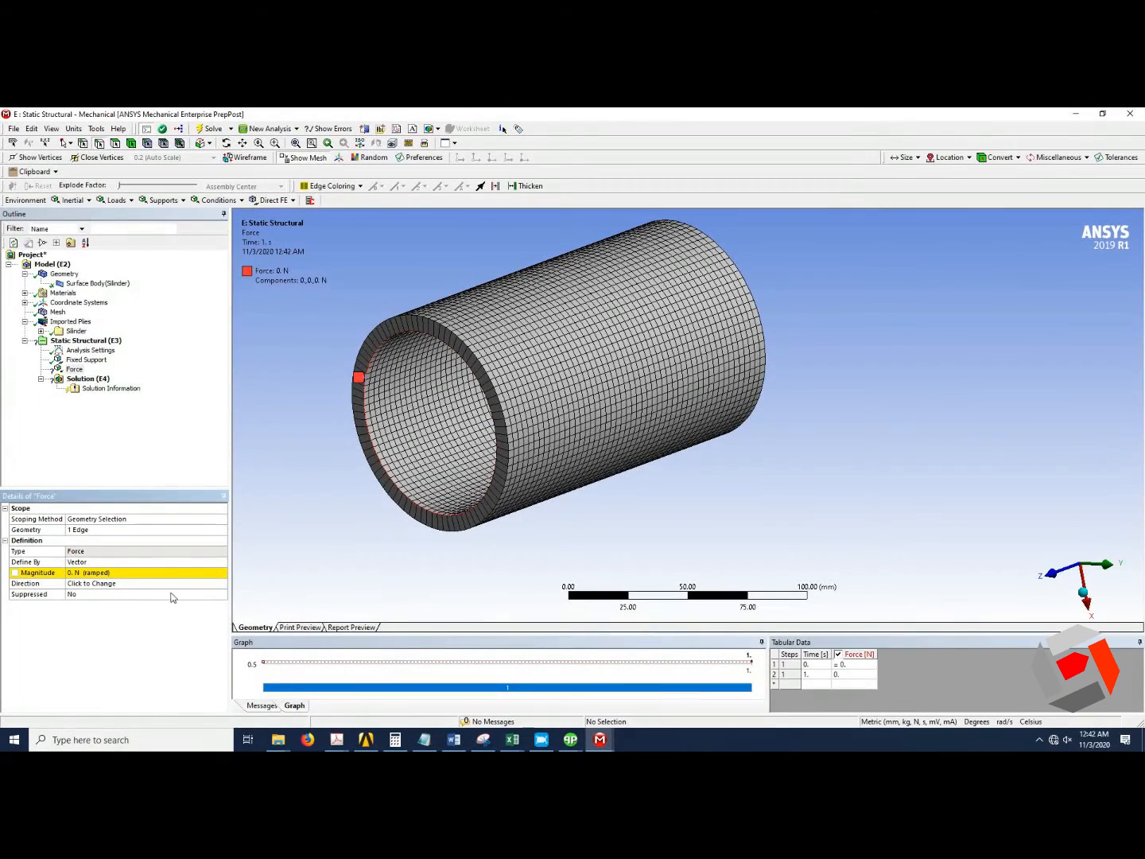
pyautogui.click(218, 562)
pyautogui.click(222, 562)
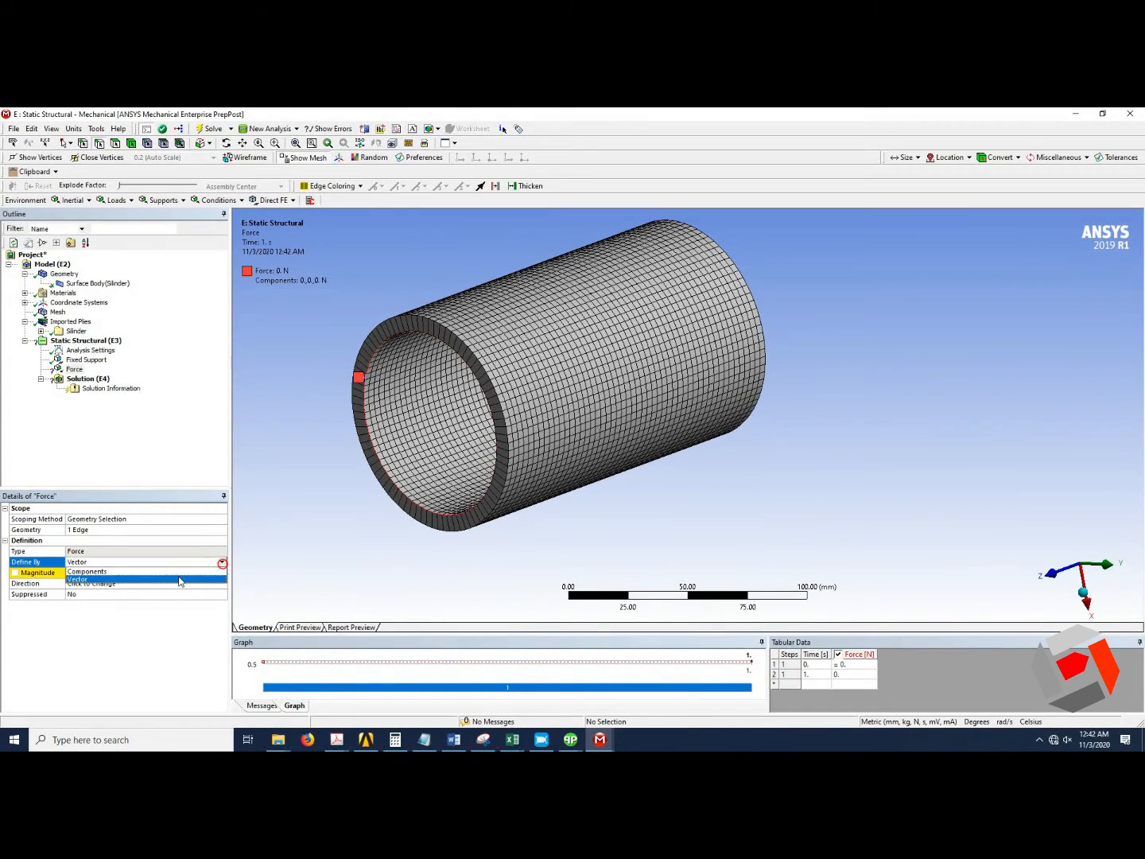
pyautogui.click(88, 571)
pyautogui.click(116, 594)
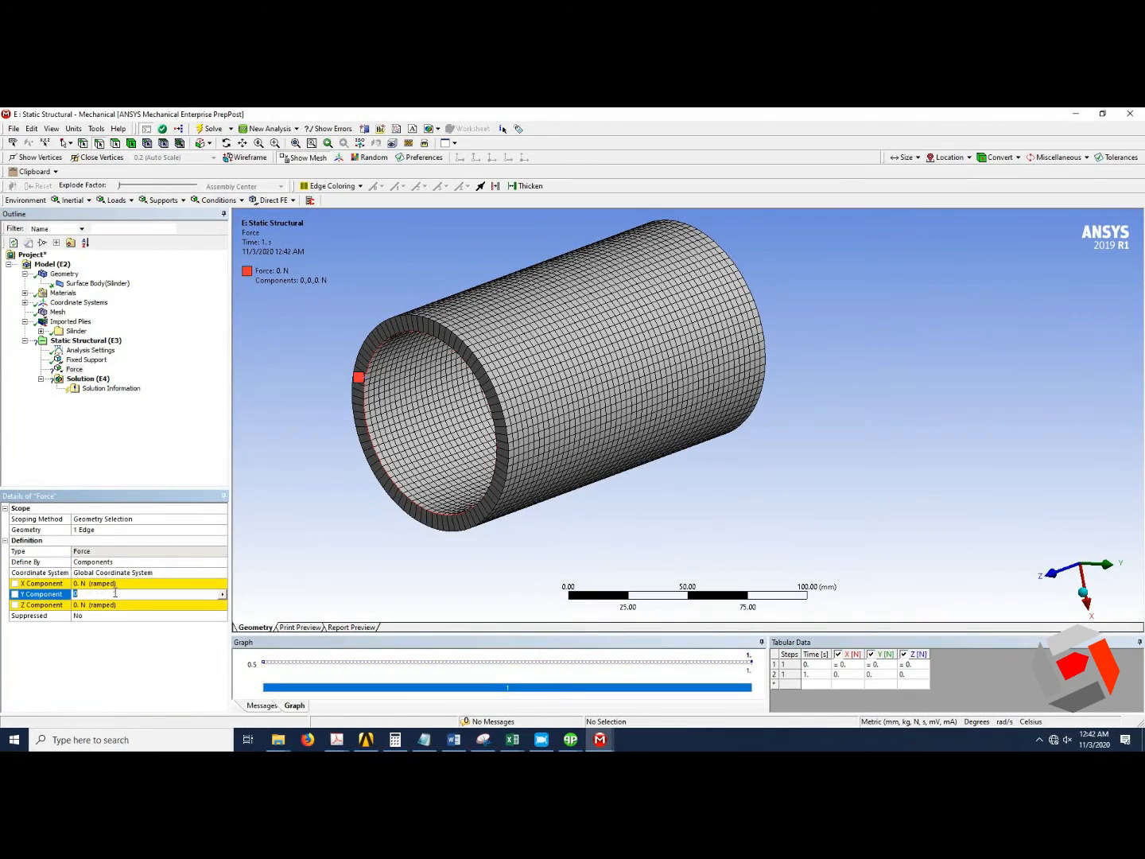
pyautogui.write('-500')
pyautogui.click(307, 562)
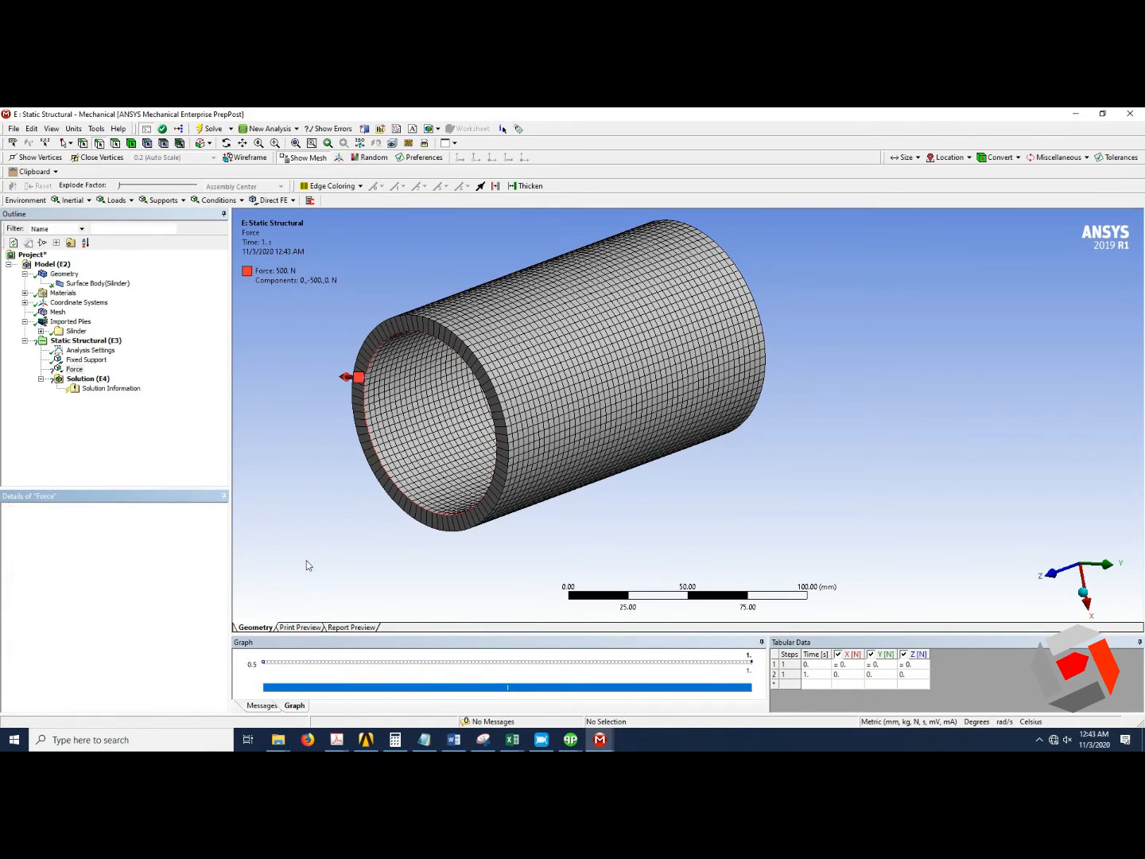
# Solve the analysis and view the solver output.
pyautogui.click(1085, 597)
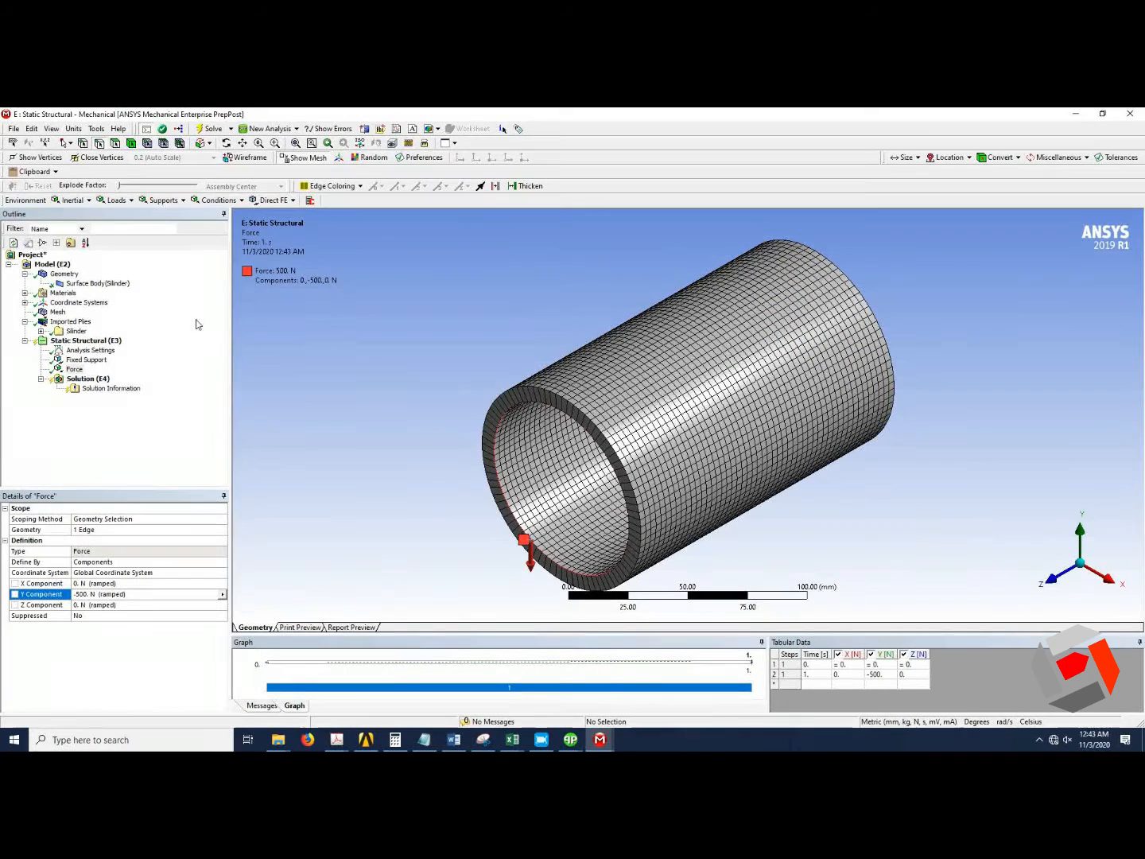
pyautogui.click(210, 129)
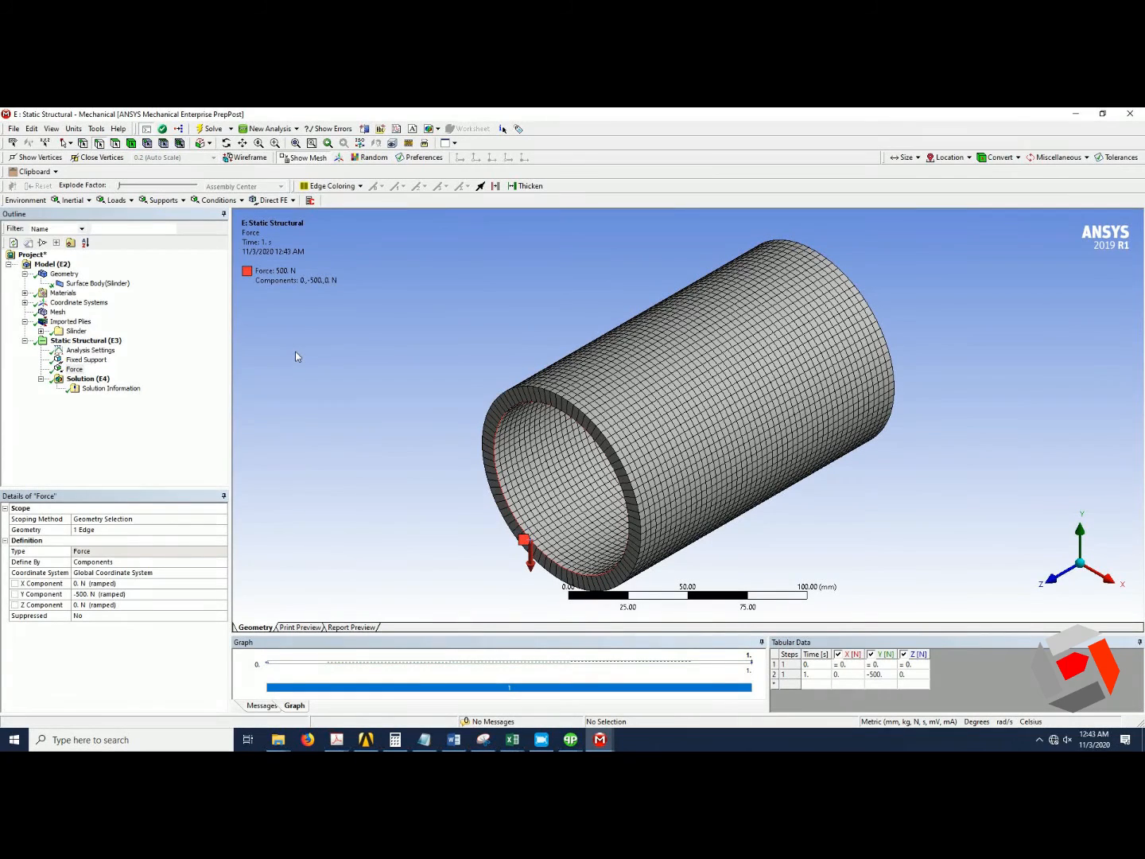
pyautogui.click(110, 388)
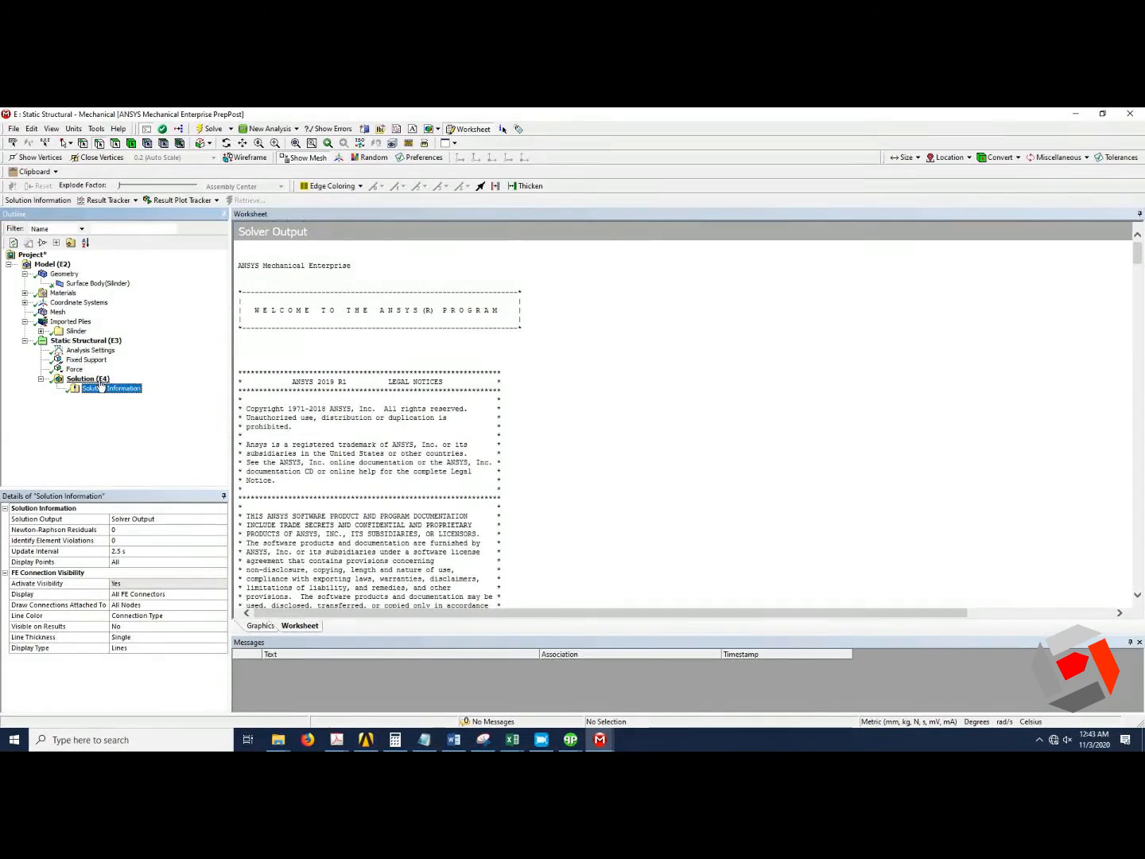
# Insert a Total Deformation result and an Equivalent Stress result under the Solution.
pyautogui.click(100, 380)
pyautogui.click(68, 200)
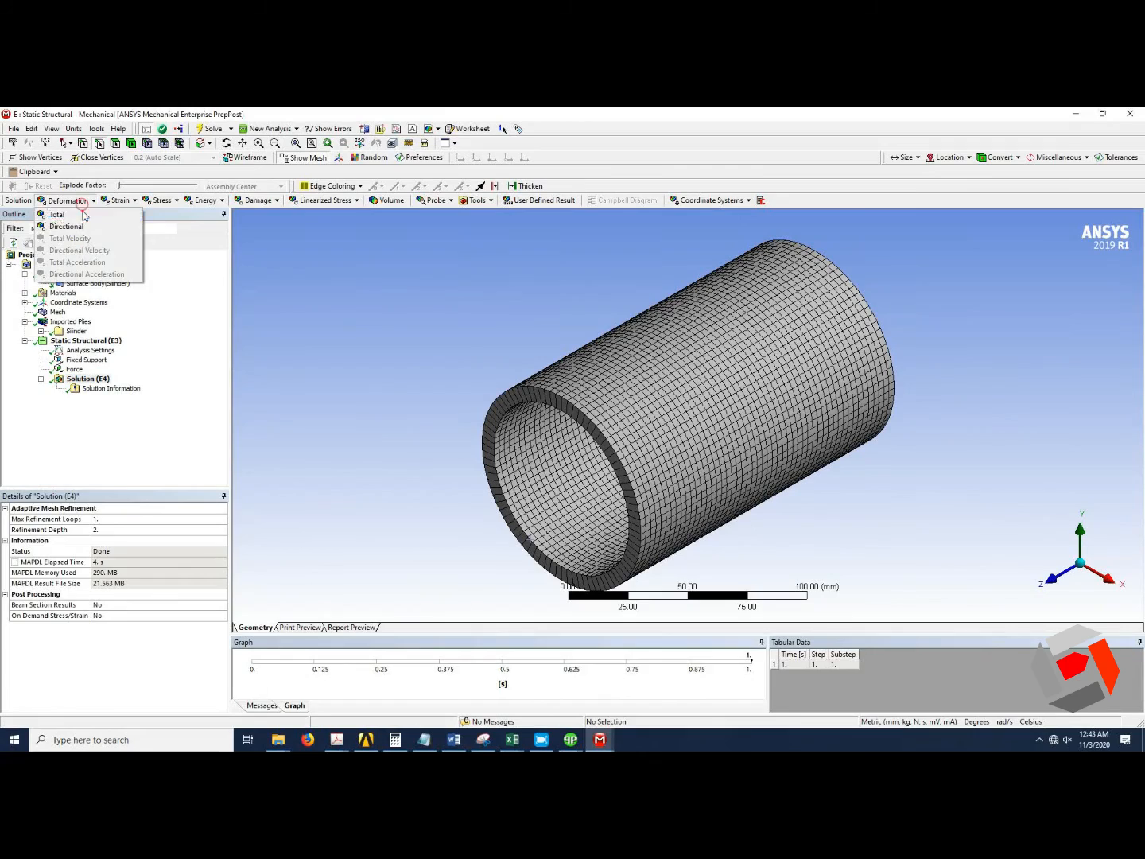
pyautogui.click(82, 211)
pyautogui.click(159, 200)
pyautogui.click(171, 213)
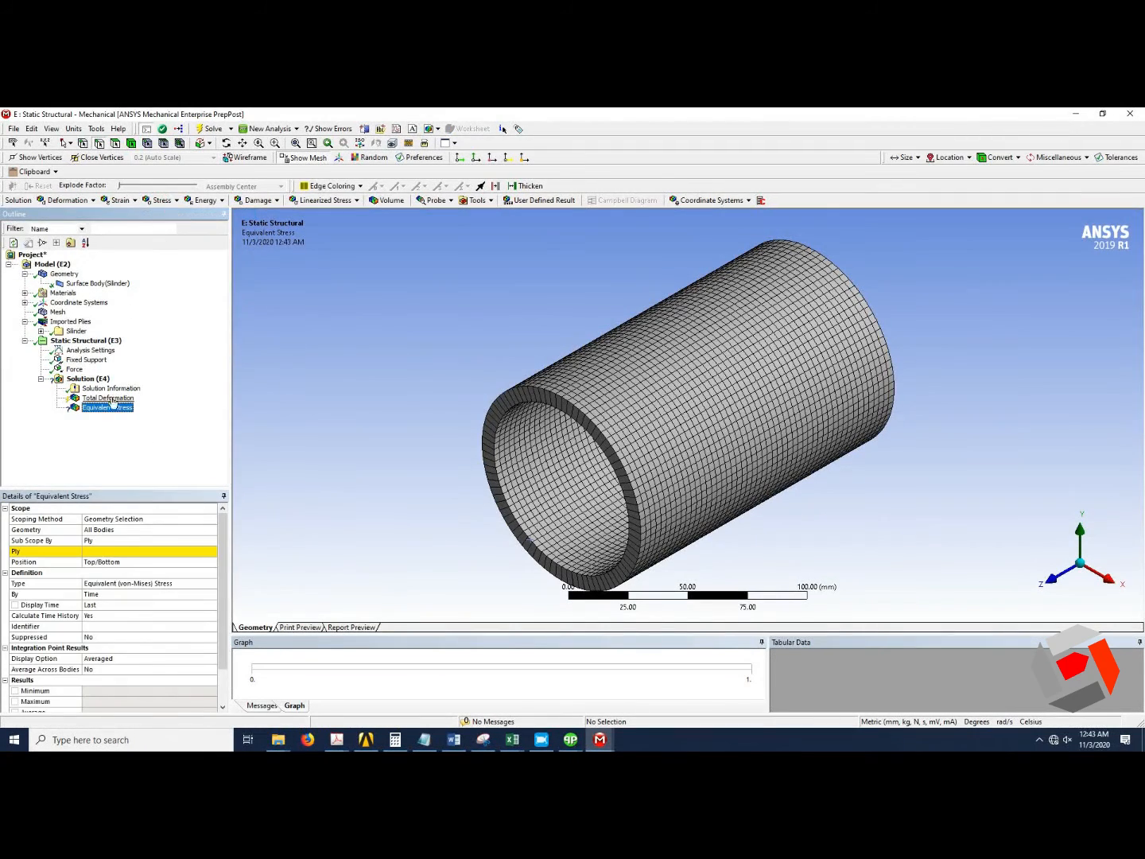
# Scope the Equivalent Stress result to the ply P1L1_ModelingPly.1(Silinder) from the imported plies tree.
pyautogui.click(154, 551)
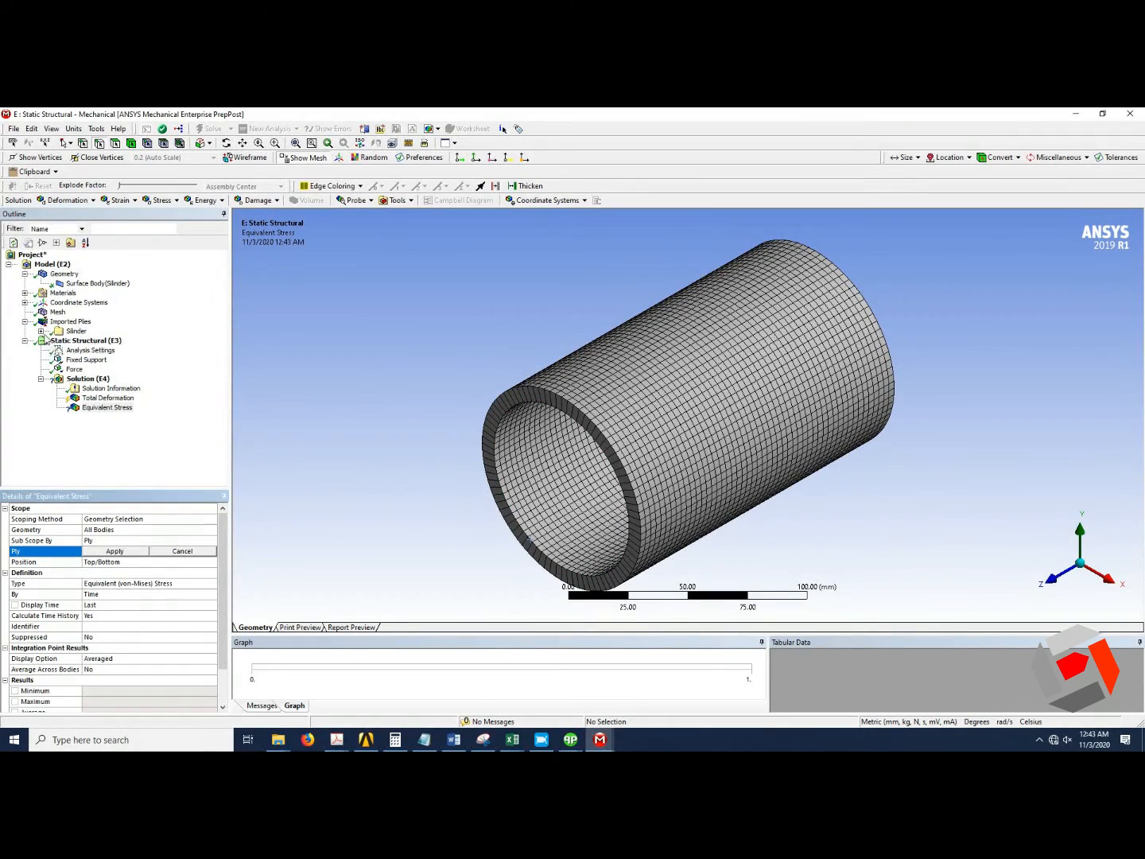
pyautogui.click(41, 333)
pyautogui.click(56, 340)
pyautogui.click(72, 349)
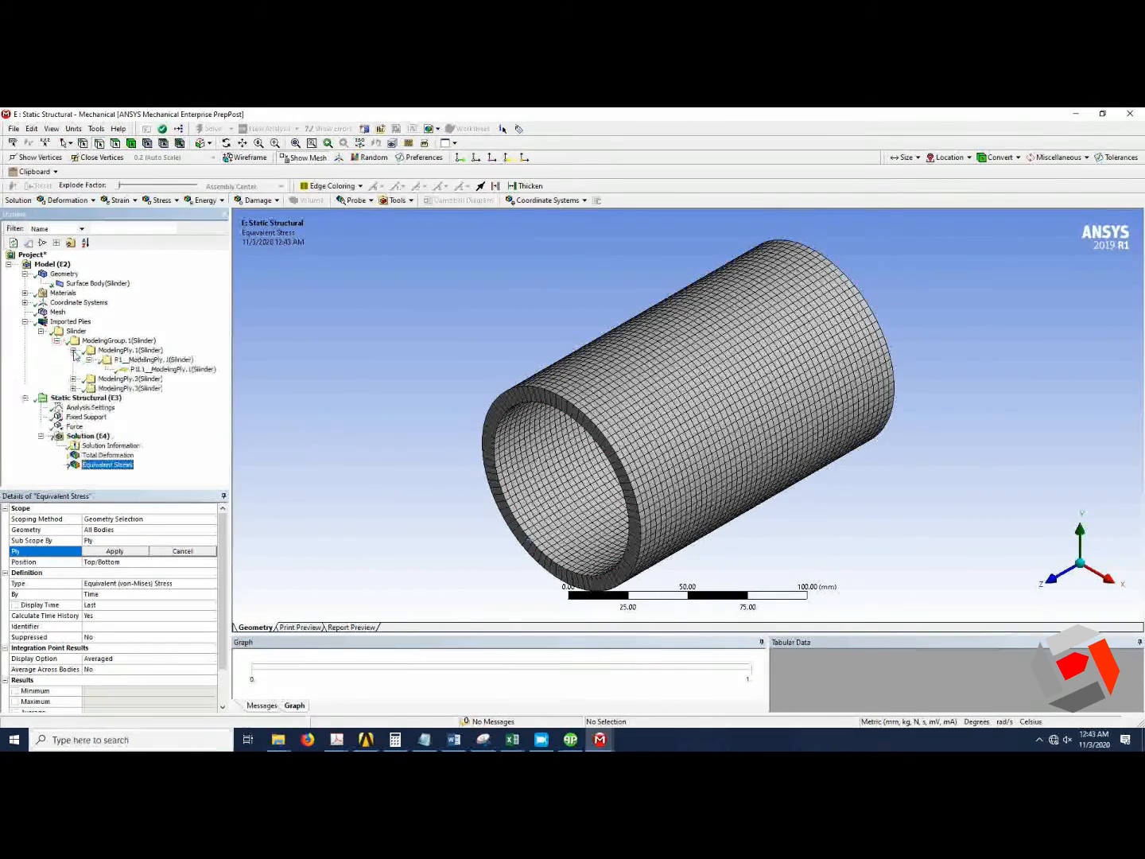
pyautogui.click(88, 359)
pyautogui.click(159, 369)
pyautogui.click(114, 551)
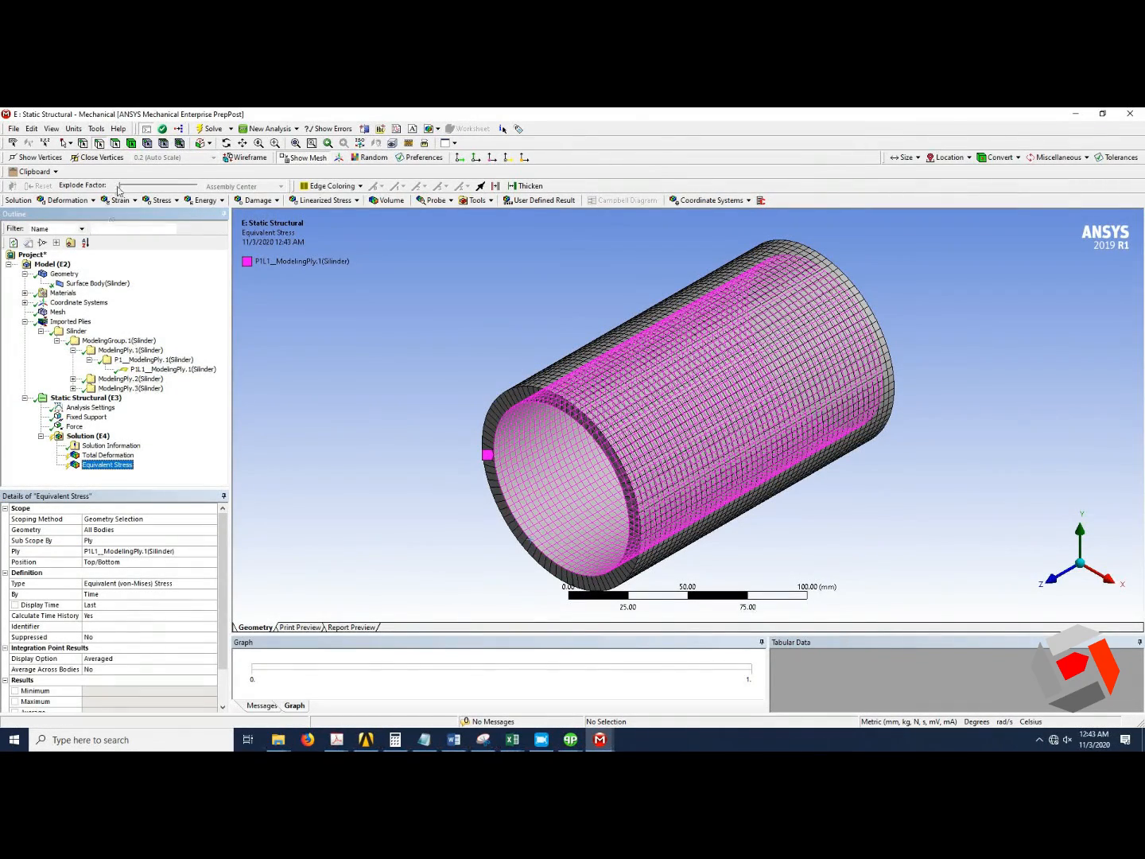
# Evaluate all results of the solution.
pyautogui.rightClick(87, 436)
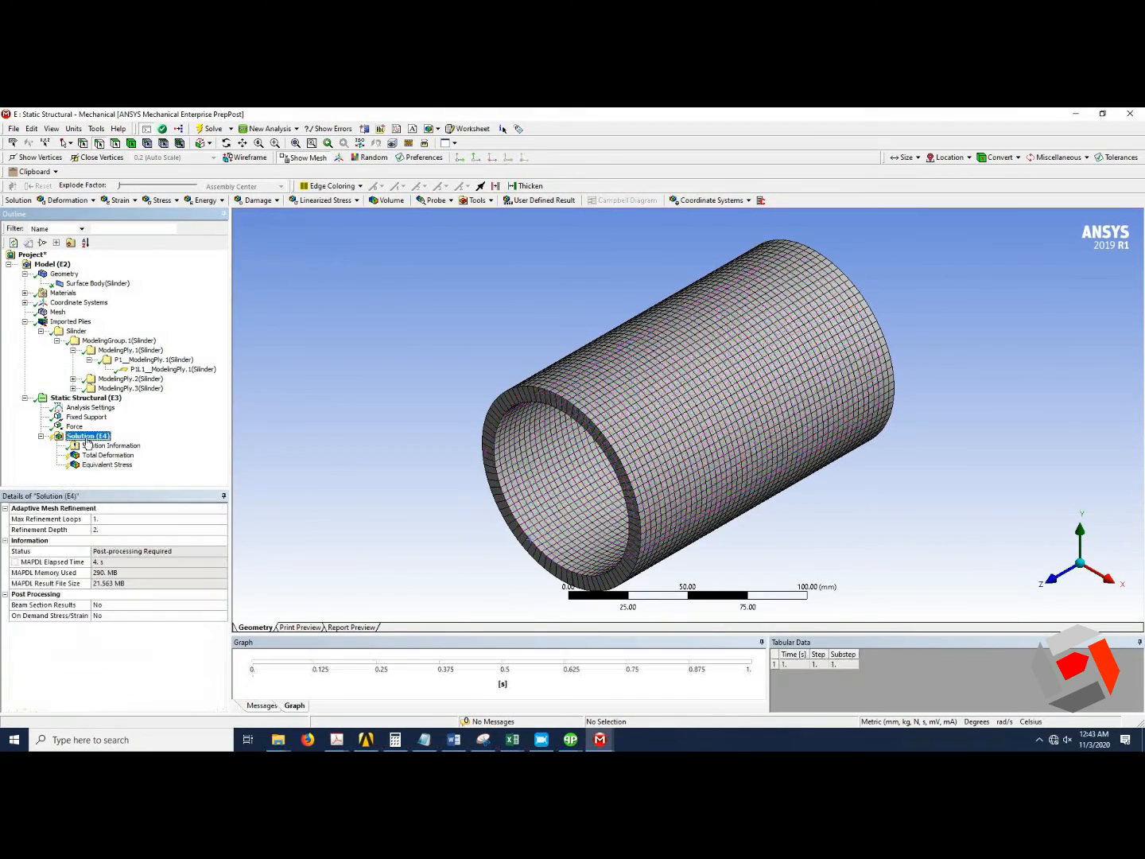
pyautogui.click(118, 460)
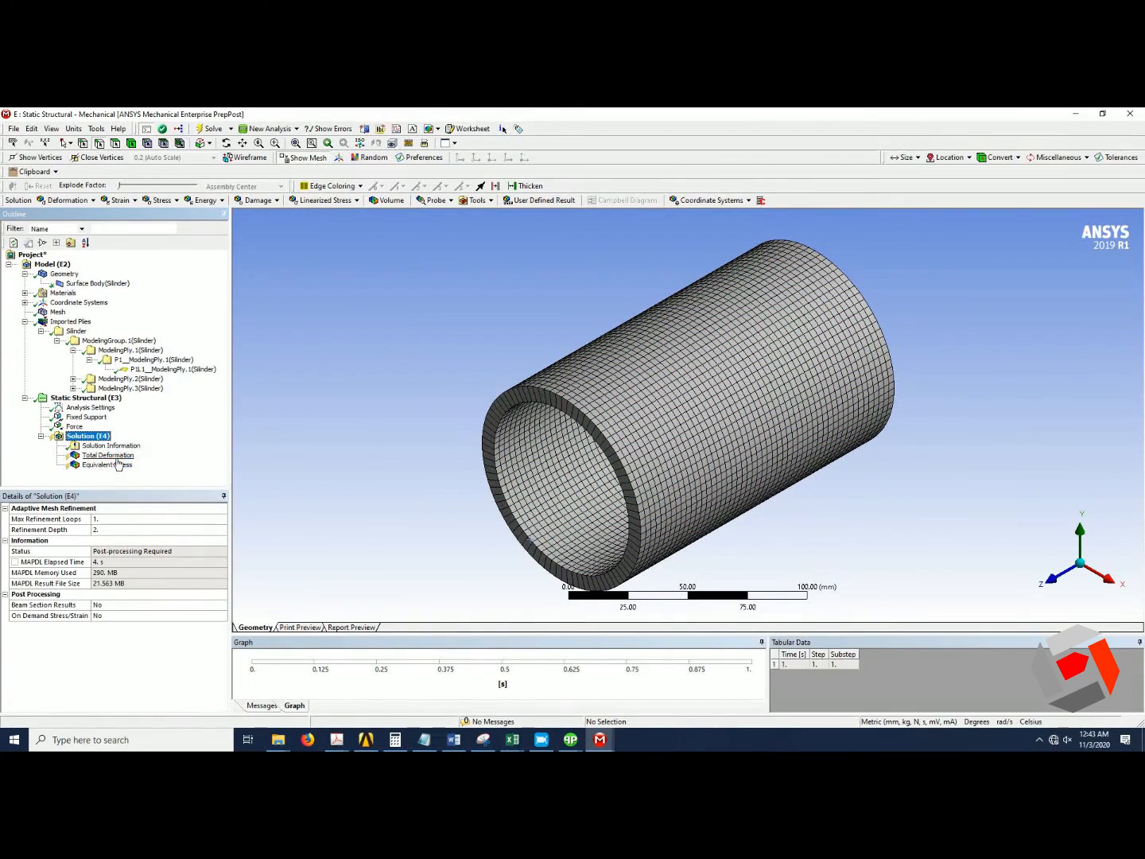
pyautogui.click(211, 128)
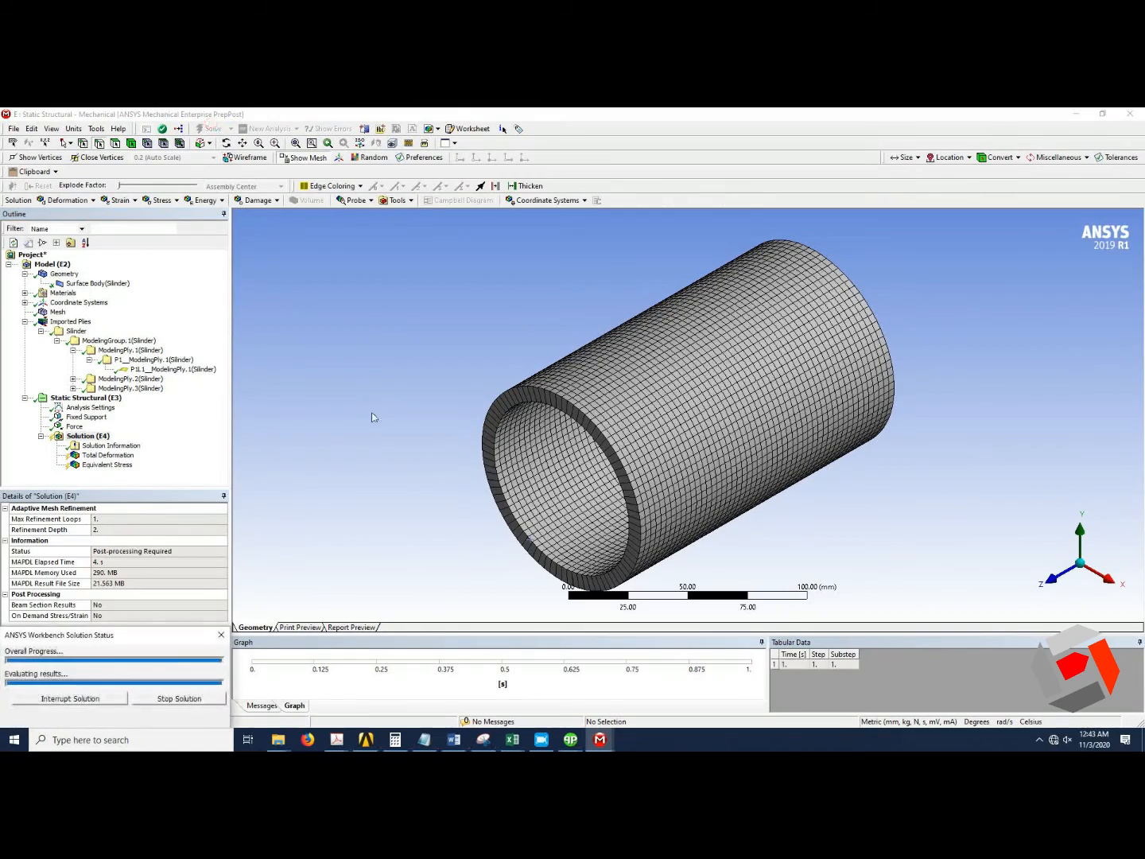
# Review the Total Deformation and Equivalent Stress results on the cylinder.
pyautogui.click(117, 457)
pyautogui.click(121, 467)
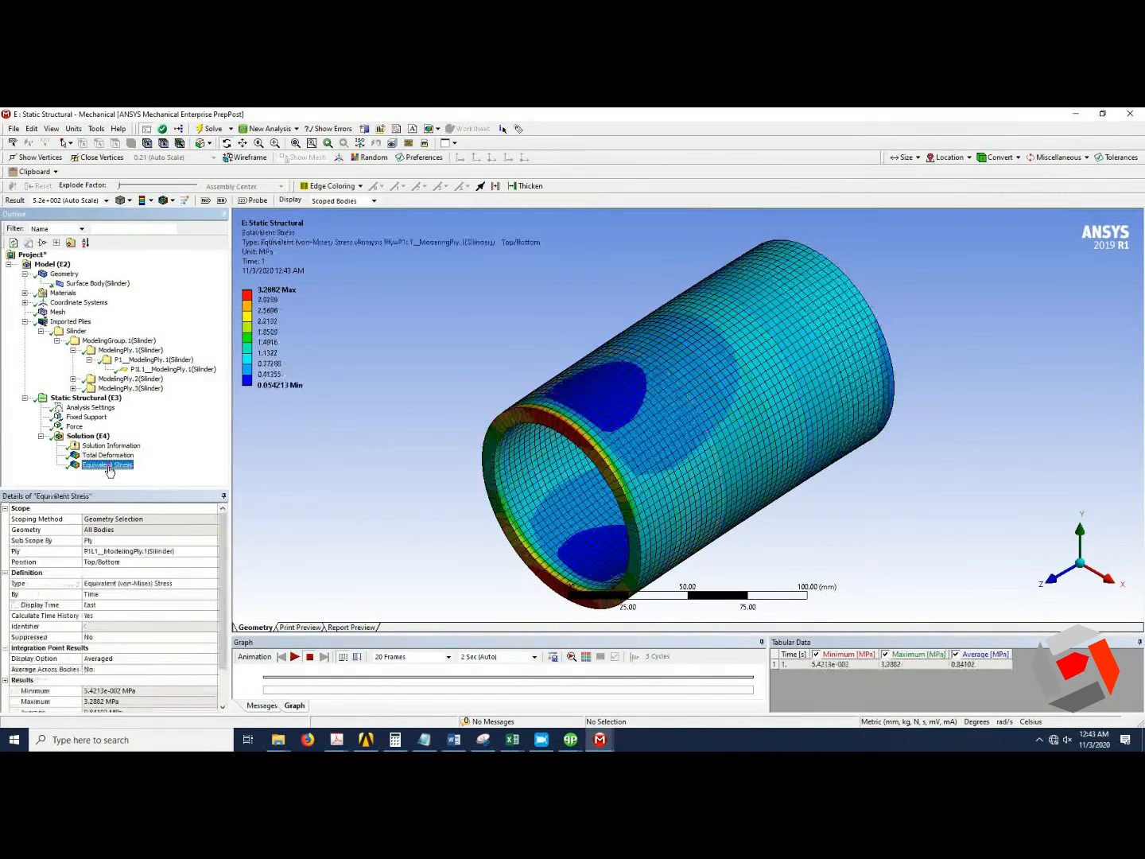
pyautogui.moveTo(607, 438); pyautogui.dragTo(586, 398)
pyautogui.click(123, 469)
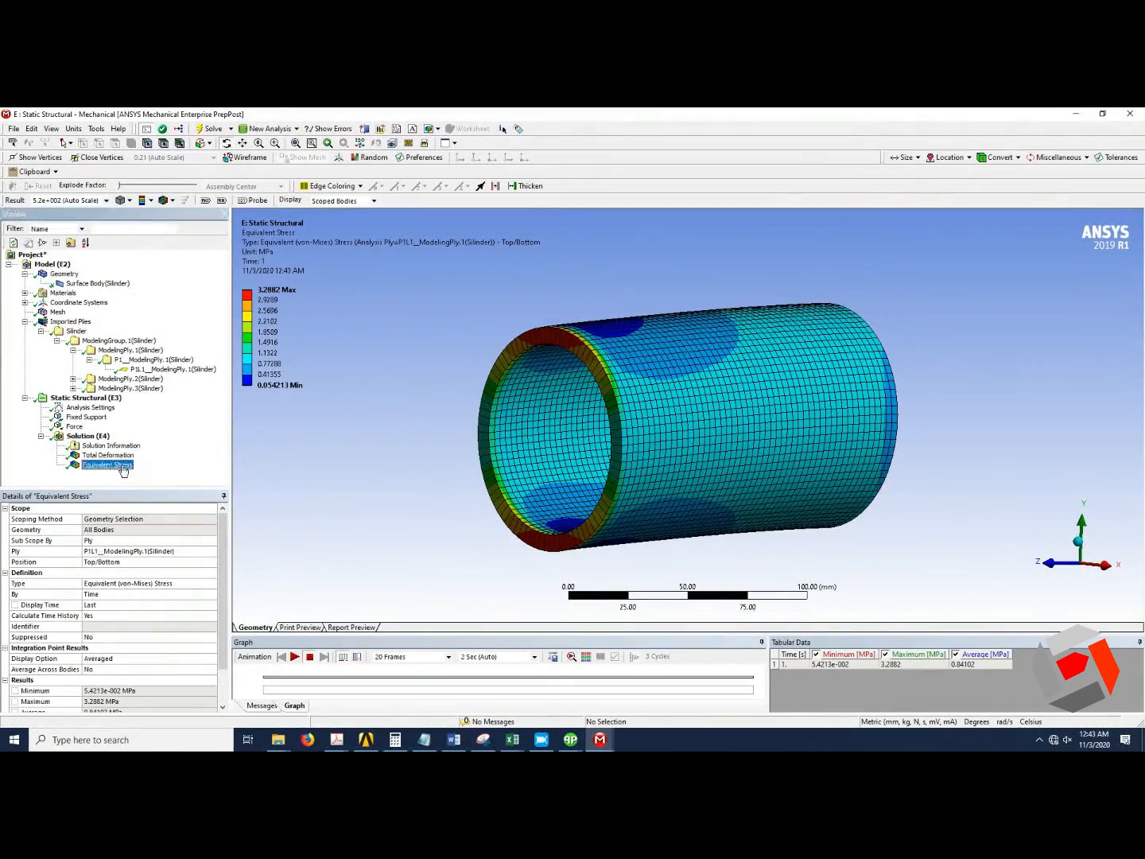
pyautogui.click(123, 457)
pyautogui.click(125, 463)
pyautogui.click(124, 456)
pyautogui.click(123, 465)
pyautogui.click(124, 456)
pyautogui.click(122, 465)
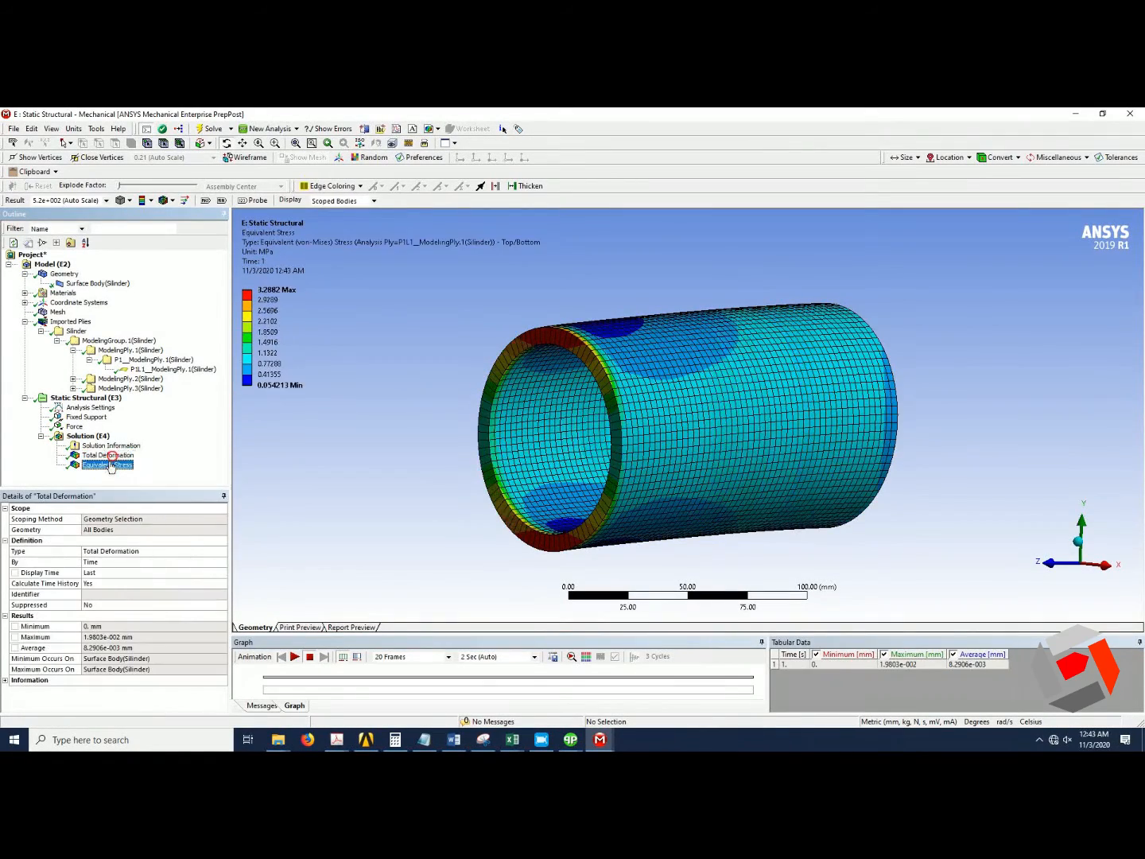
# Check the solver output and return to the Equivalent Stress plot in the graphics view.
pyautogui.click(115, 447)
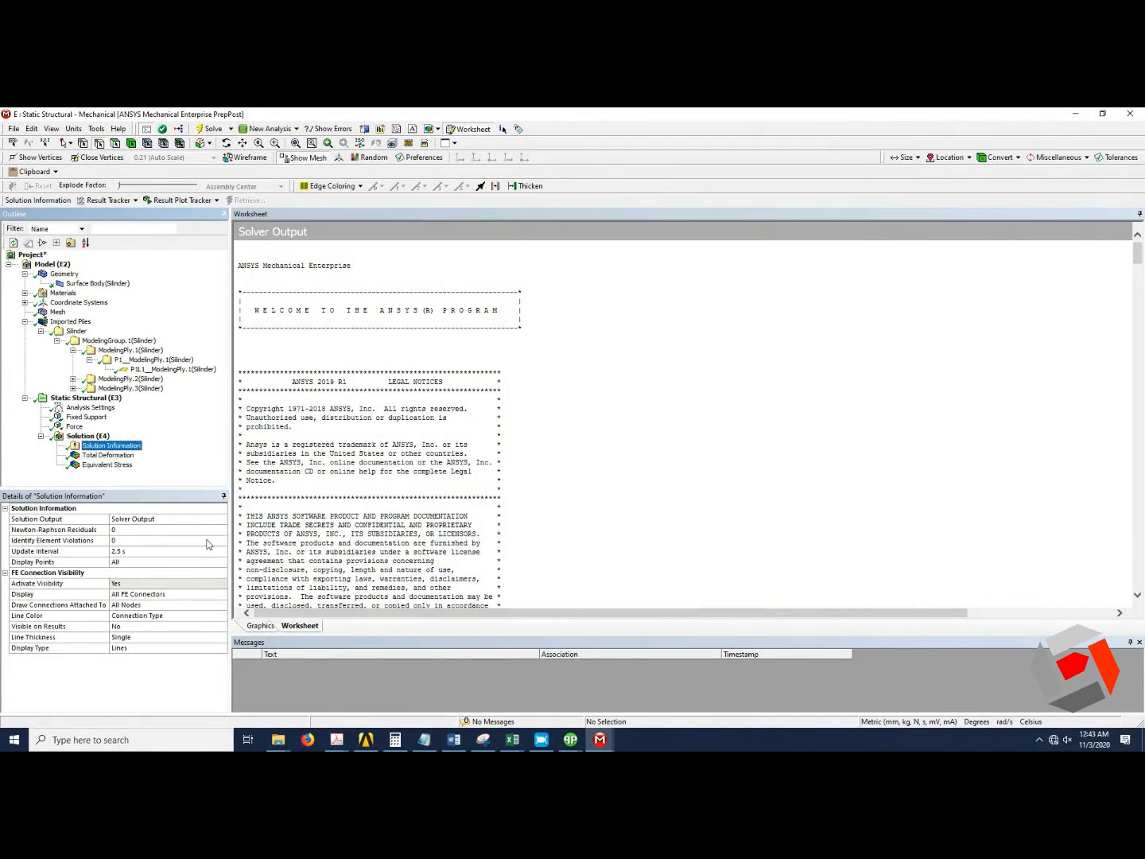
pyautogui.click(262, 626)
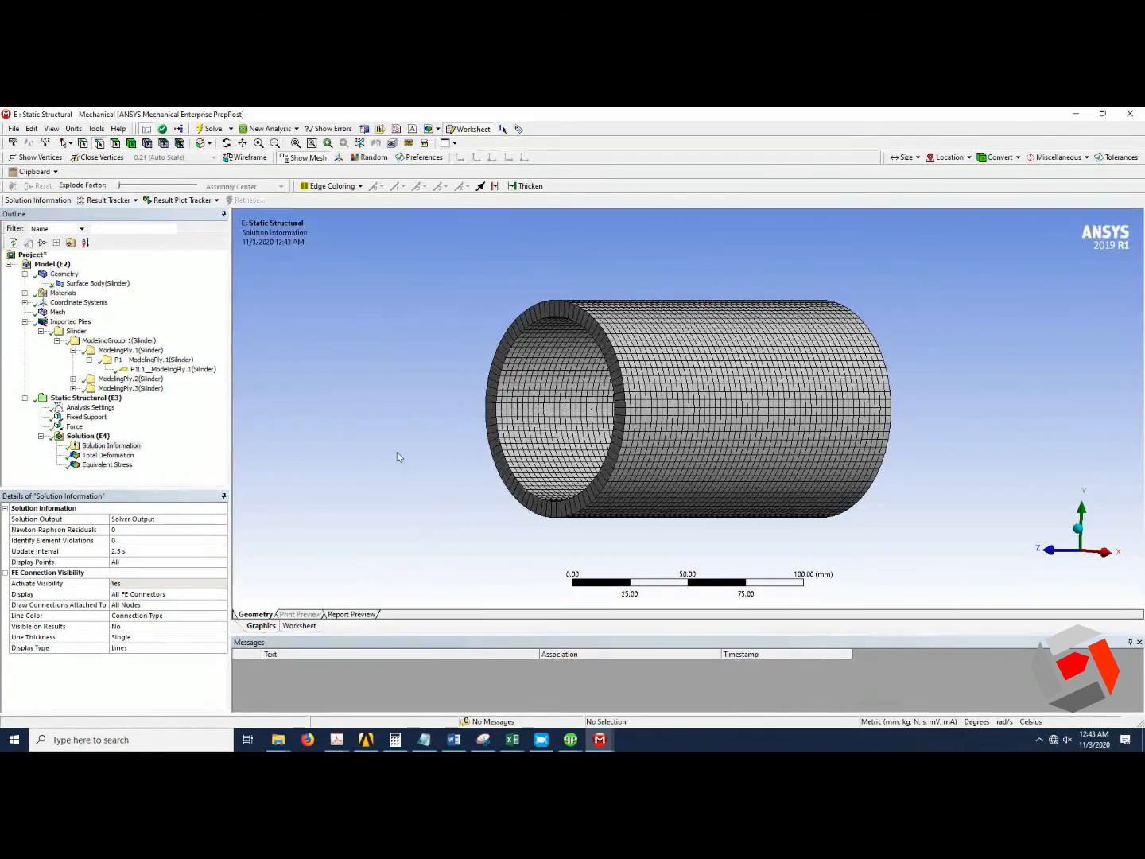
pyautogui.click(119, 455)
pyautogui.click(116, 467)
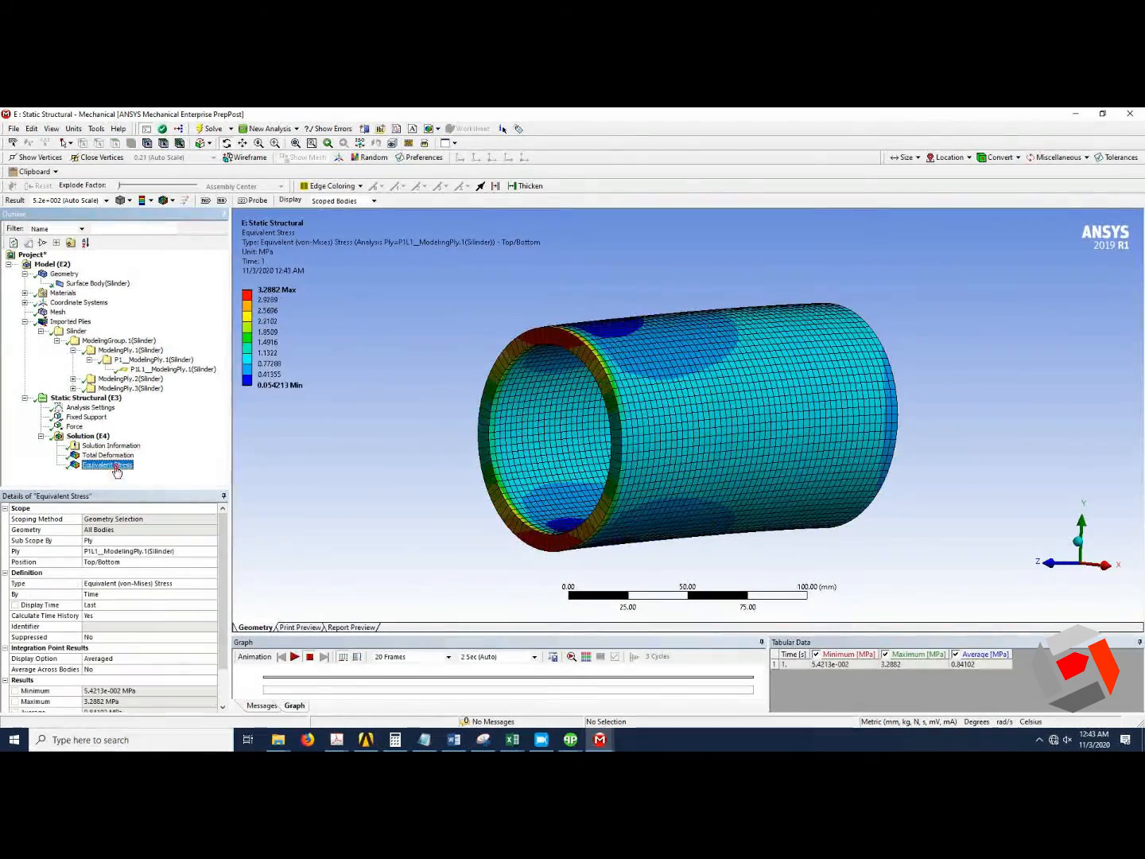
pyautogui.moveTo(501, 436); pyautogui.dragTo(613, 469)
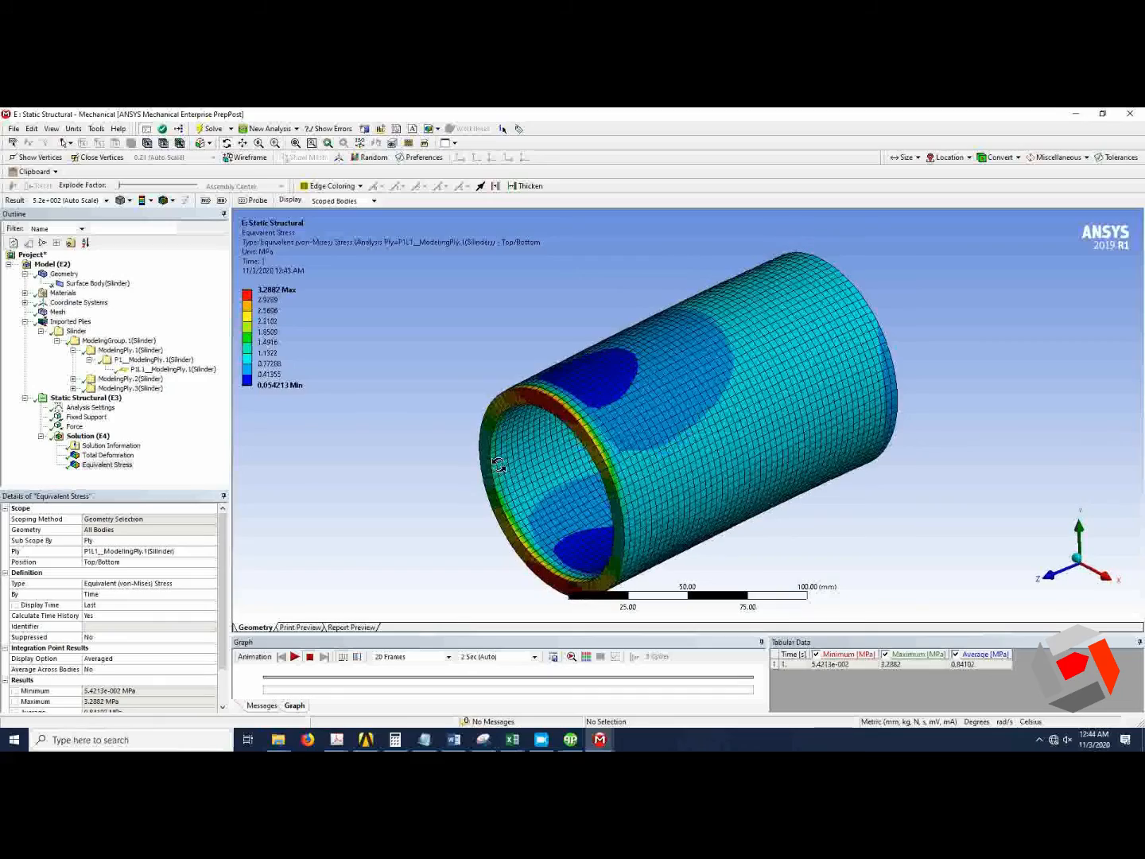
# Switch to the D Static Structural Mechanical window and display its Equivalent Stress result.
pyautogui.click(600, 741)
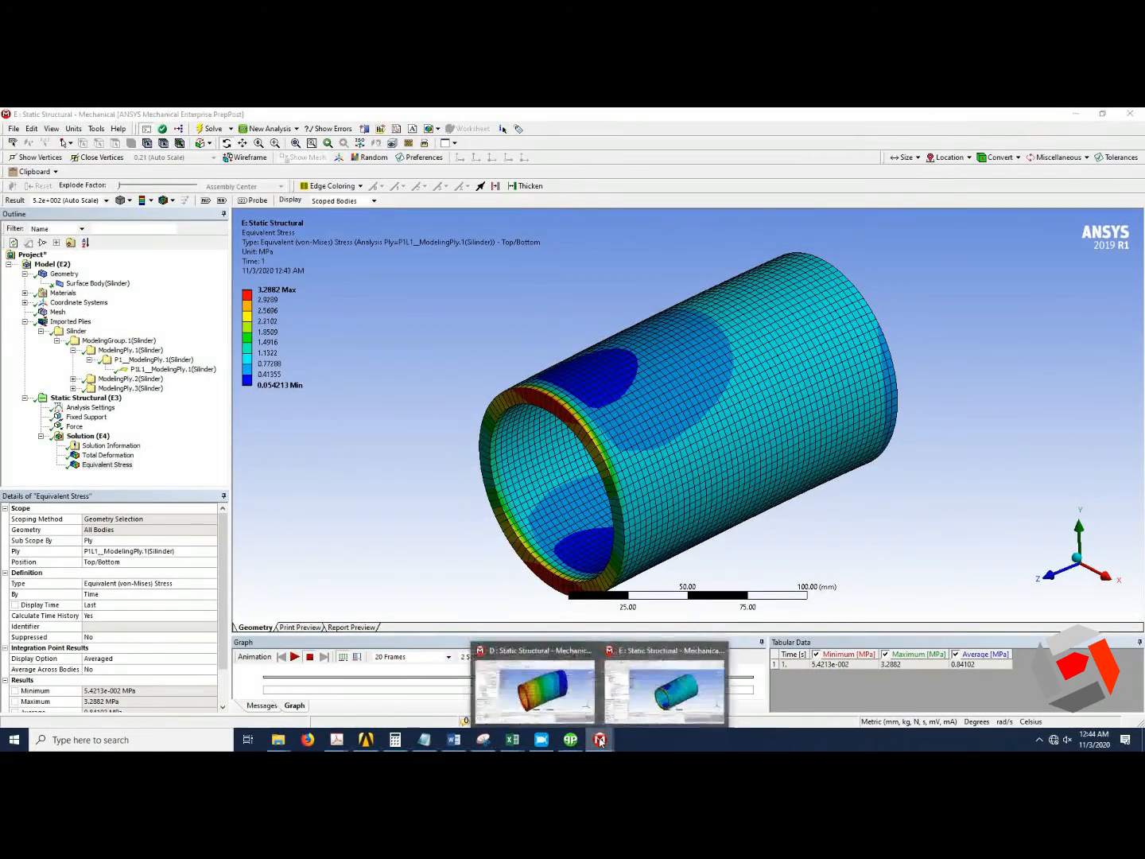
pyautogui.click(564, 712)
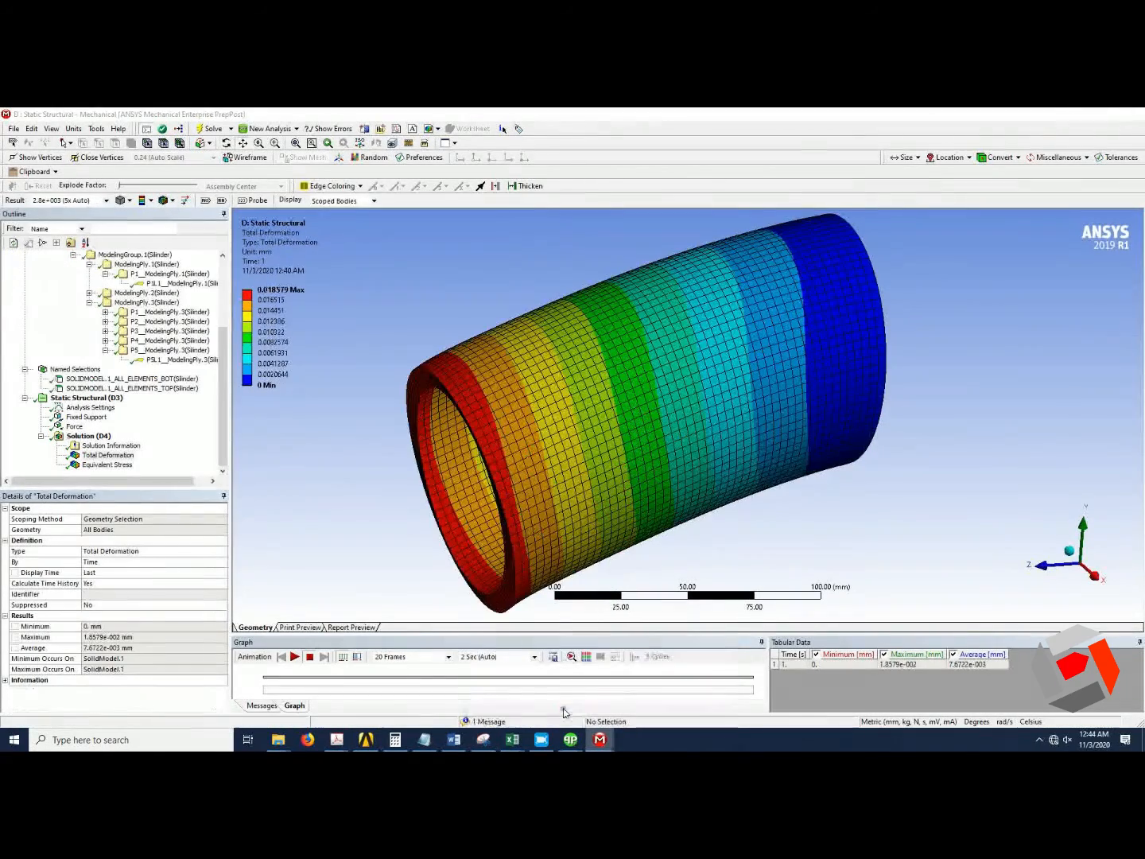
pyautogui.click(110, 466)
pyautogui.moveTo(724, 379)
pyautogui.mouseDown()
pyautogui.moveTo(739, 381)
pyautogui.moveTo(729, 379)
pyautogui.mouseUp()
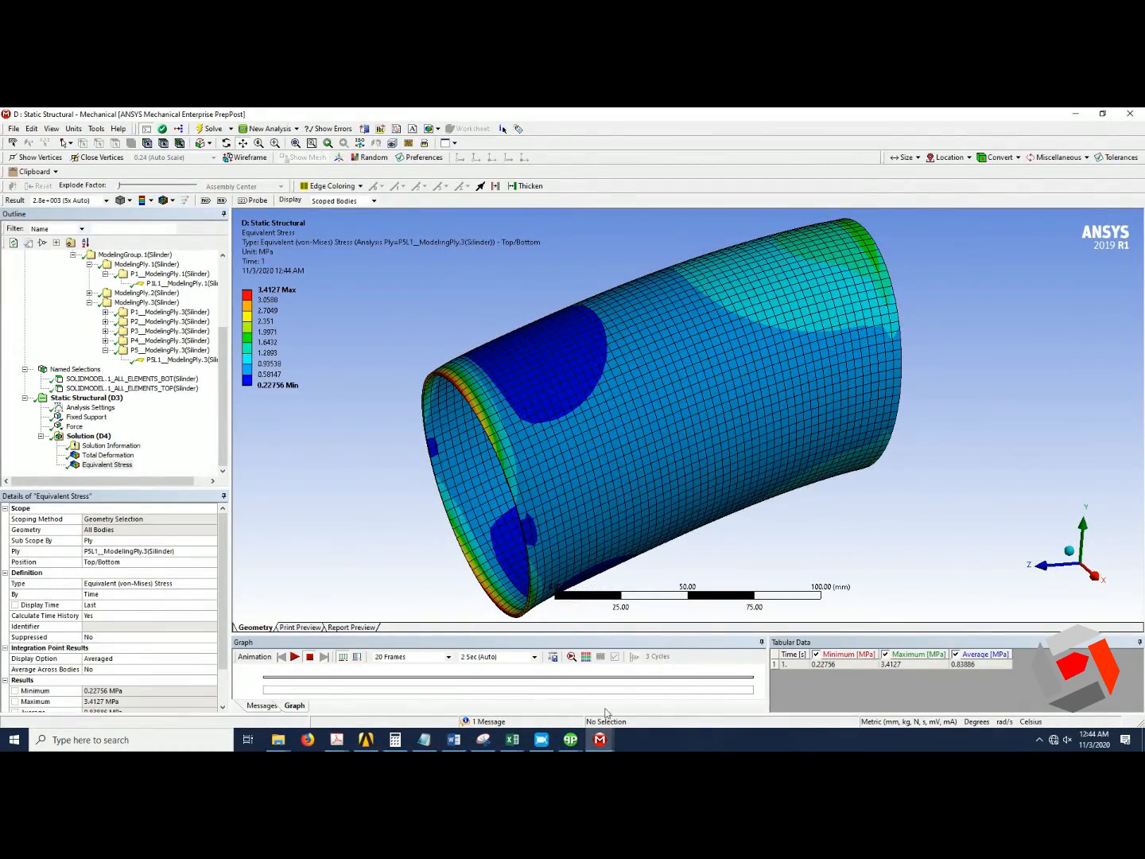
# Arrange the two Mechanical windows side by side on the screen.
pyautogui.moveTo(592, 124); pyautogui.dragTo(543, 226)
pyautogui.moveTo(562, 119); pyautogui.dragTo(3, 239)
pyautogui.click(680, 190)
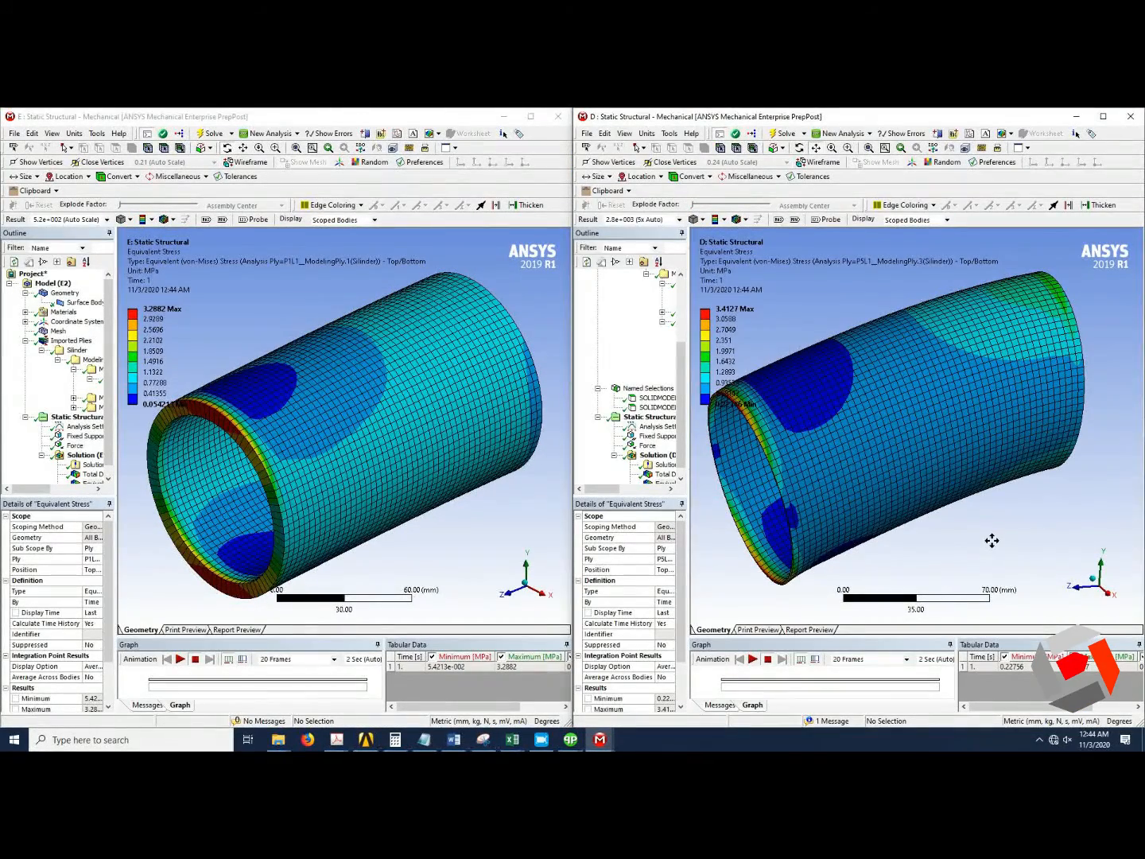
# Set the E window's result deformation scale to 2.8e+003 (5x Auto).
pyautogui.moveTo(421, 497); pyautogui.dragTo(370, 490)
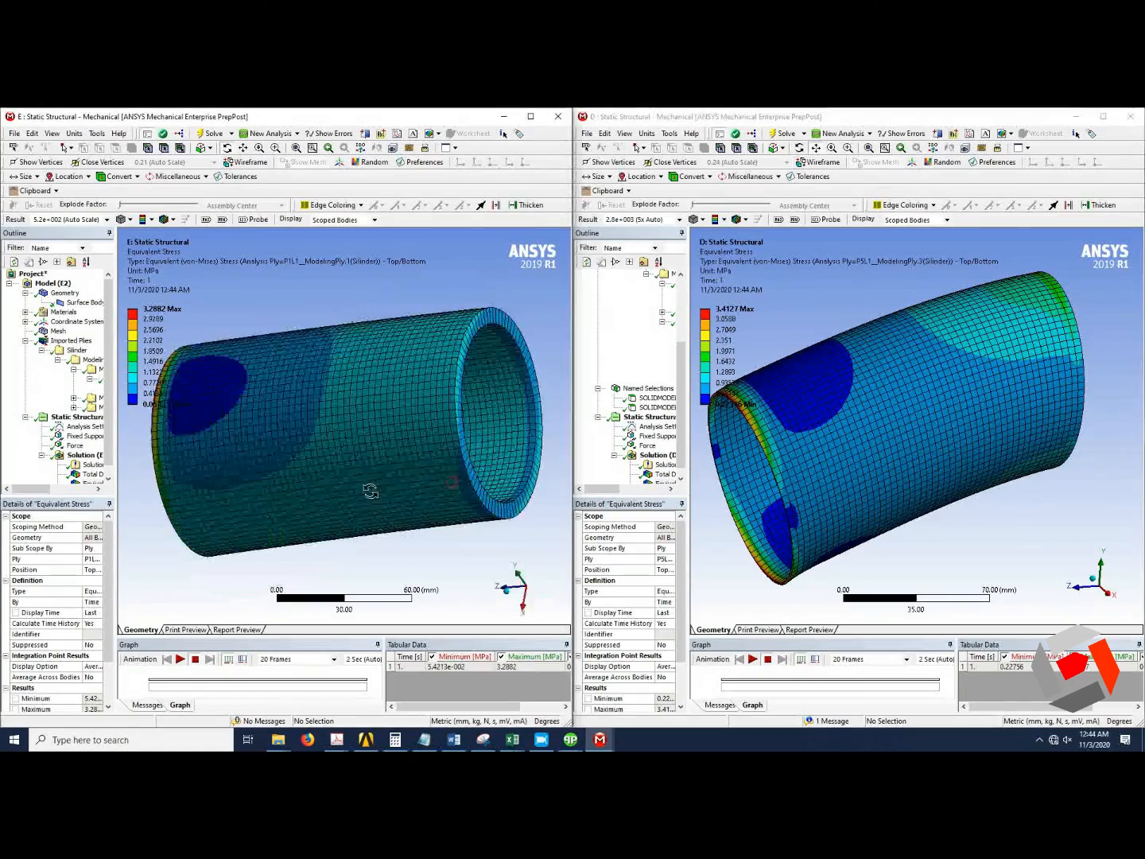
pyautogui.moveTo(253, 460); pyautogui.dragTo(331, 493)
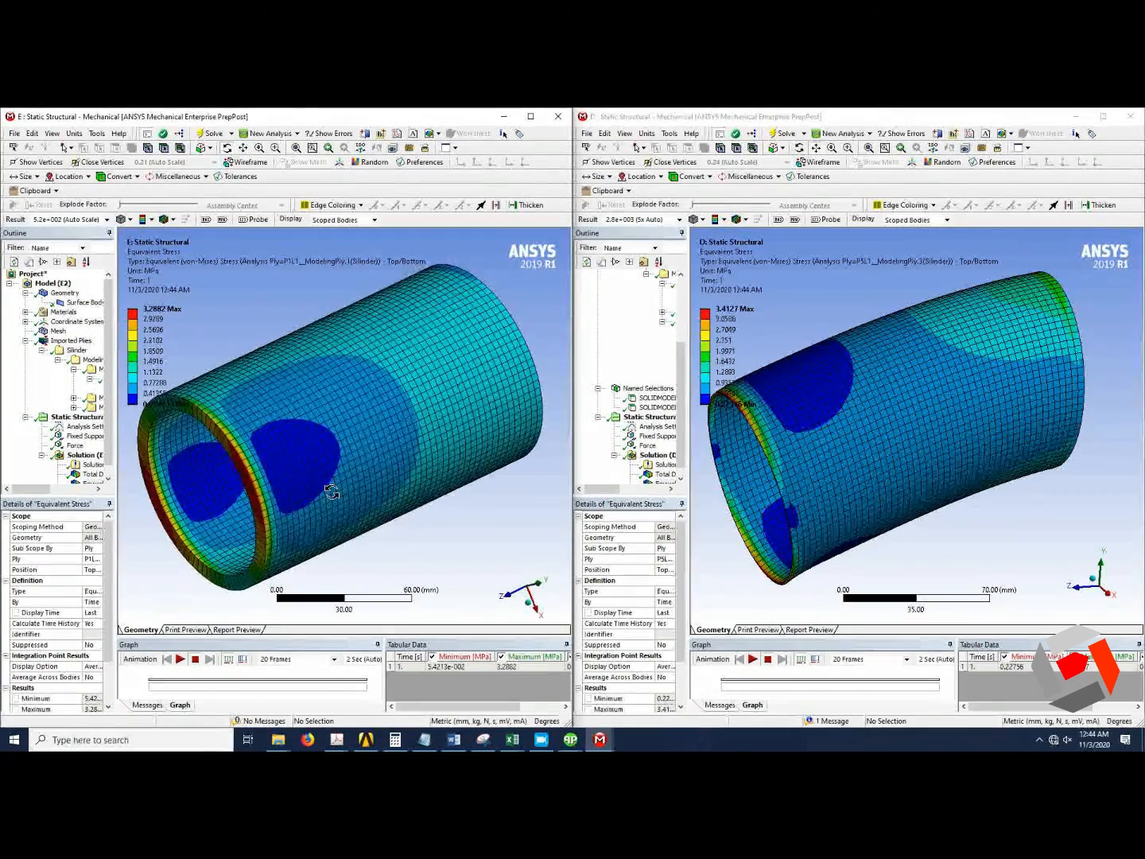
pyautogui.moveTo(387, 440); pyautogui.dragTo(376, 420)
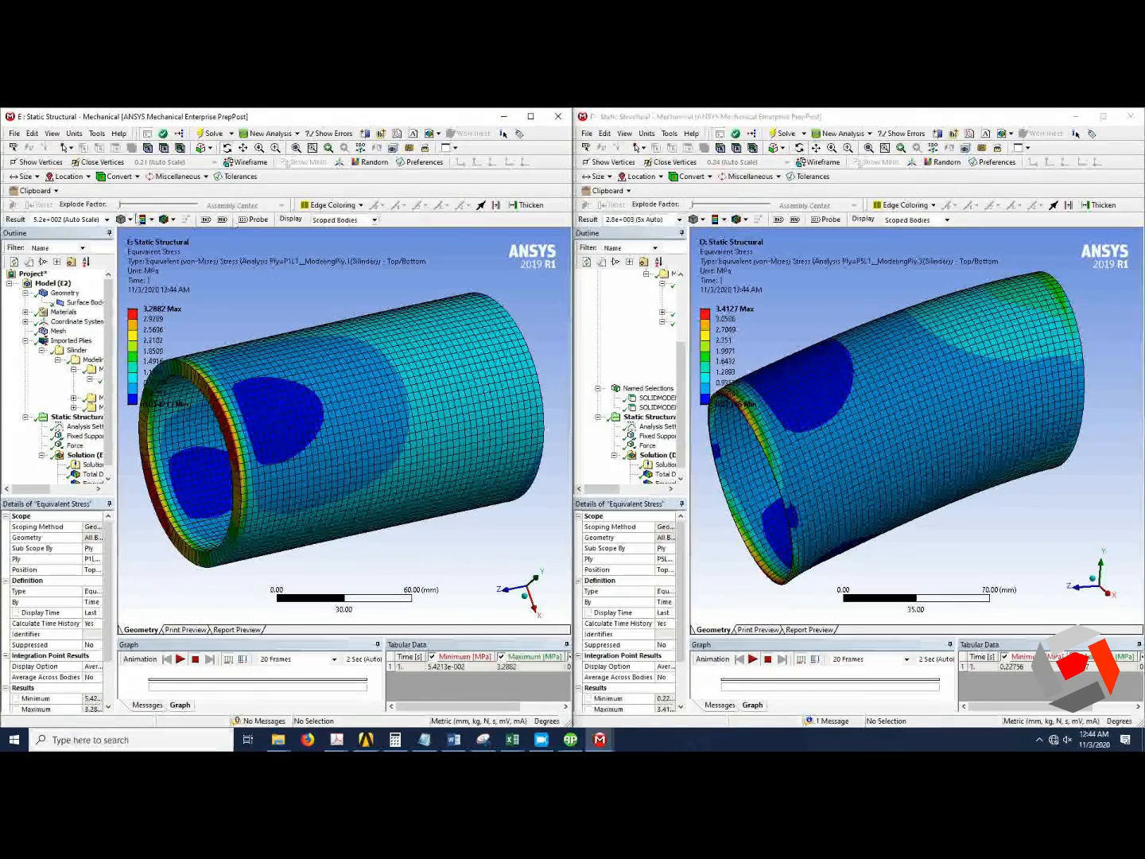
pyautogui.click(107, 220)
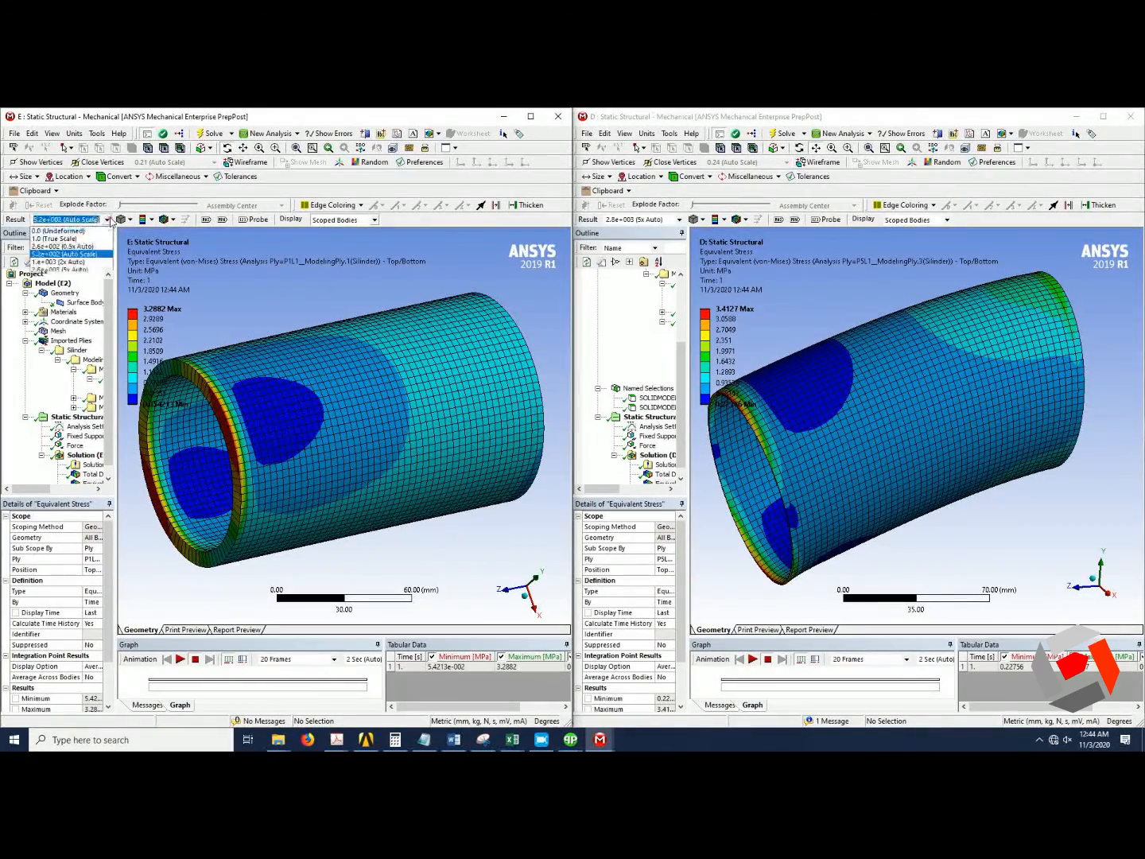
pyautogui.click(59, 269)
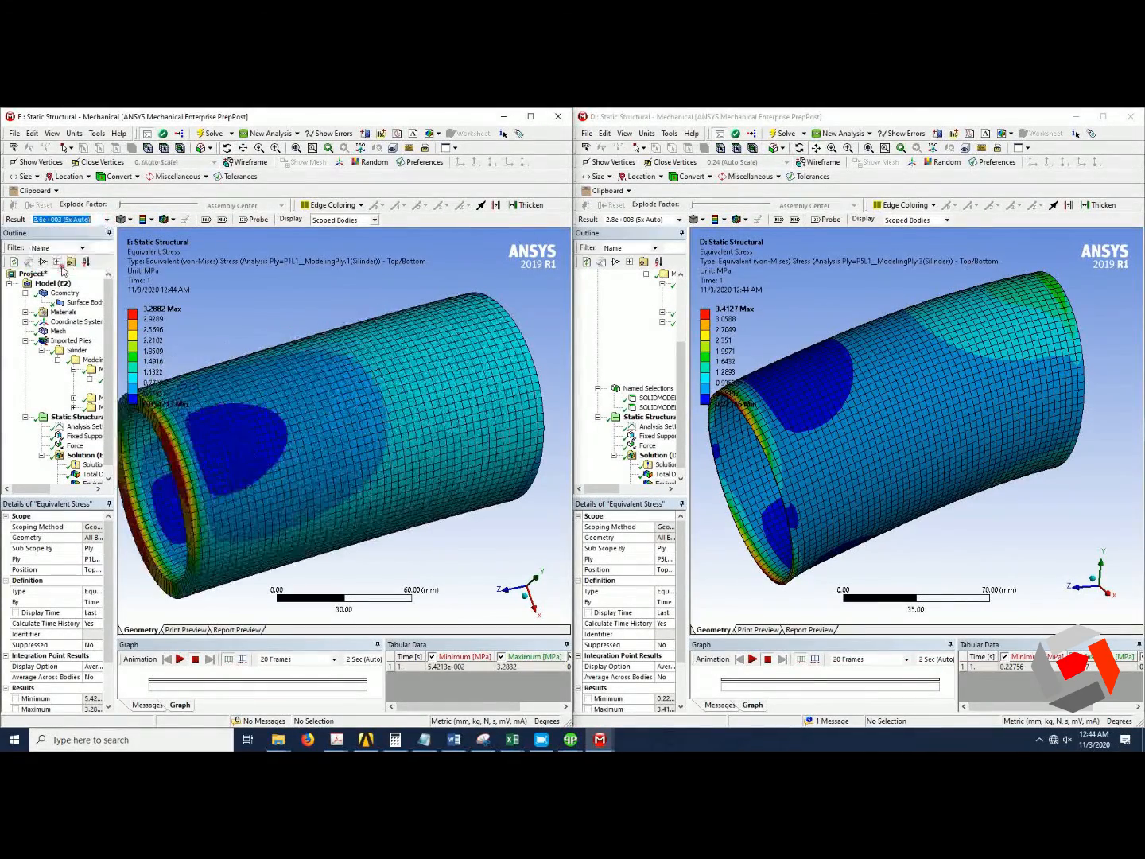
# Compare the equivalent stress plots in both windows from several viewing orientations.
pyautogui.click(526, 602)
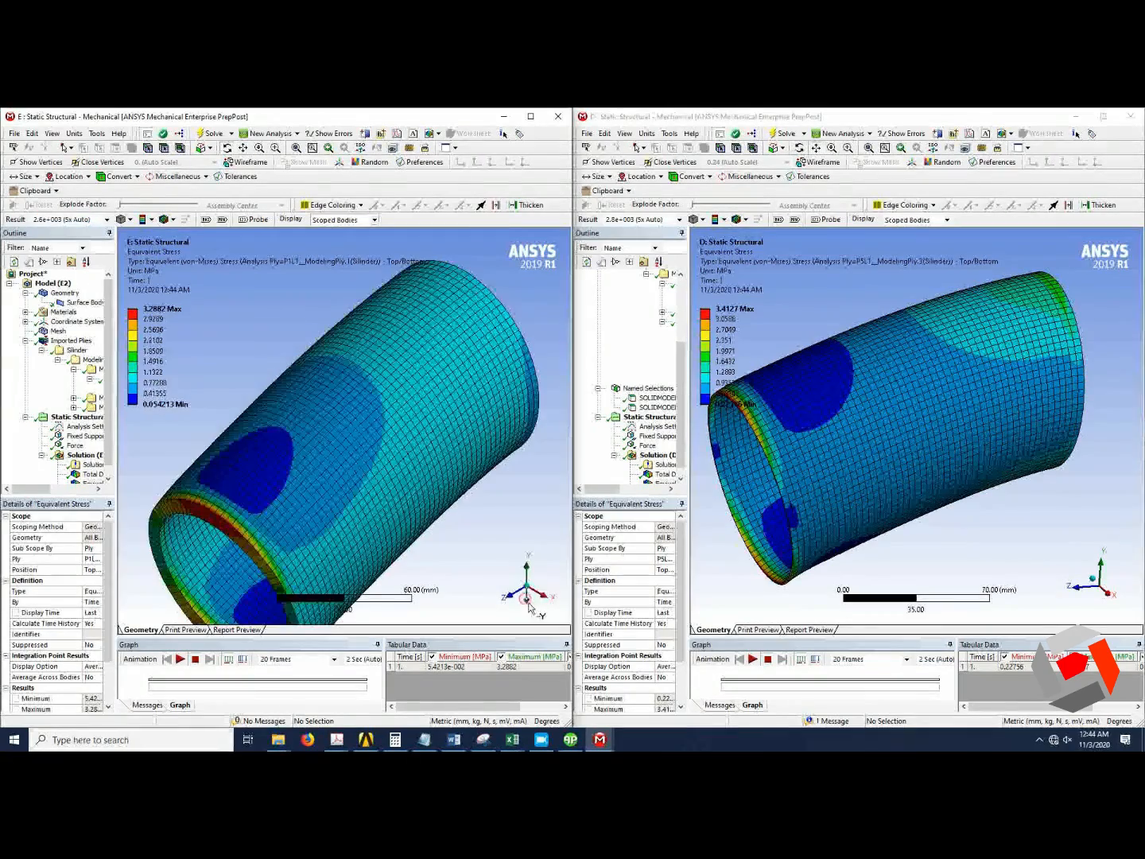
pyautogui.click(544, 605)
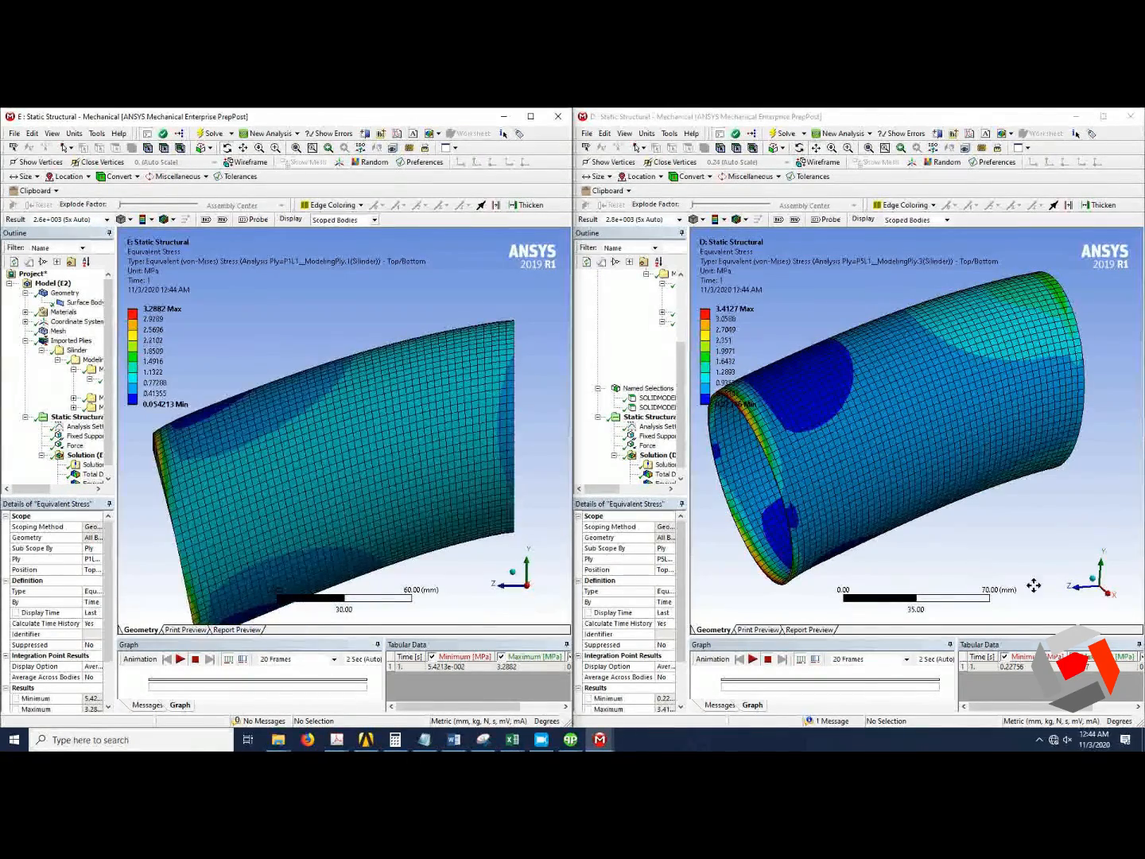
pyautogui.click(1112, 602)
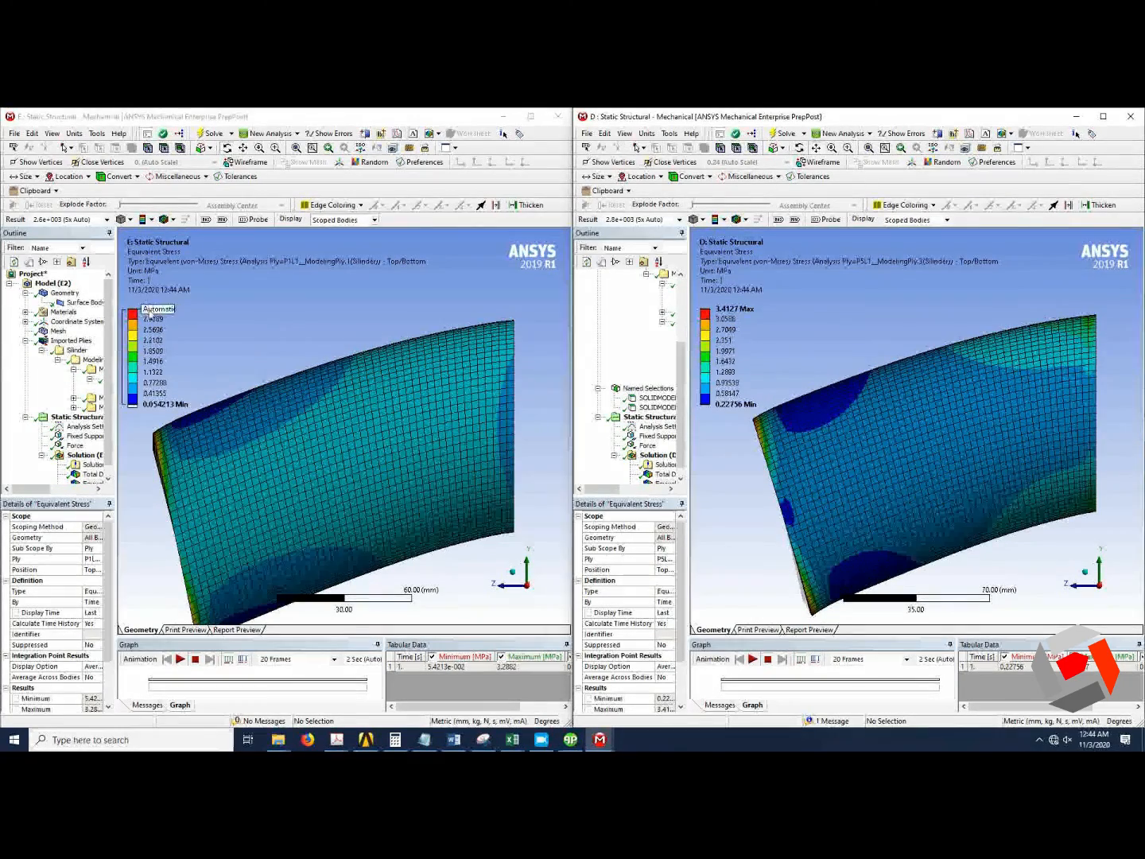
pyautogui.scroll(-2, 915, 439)
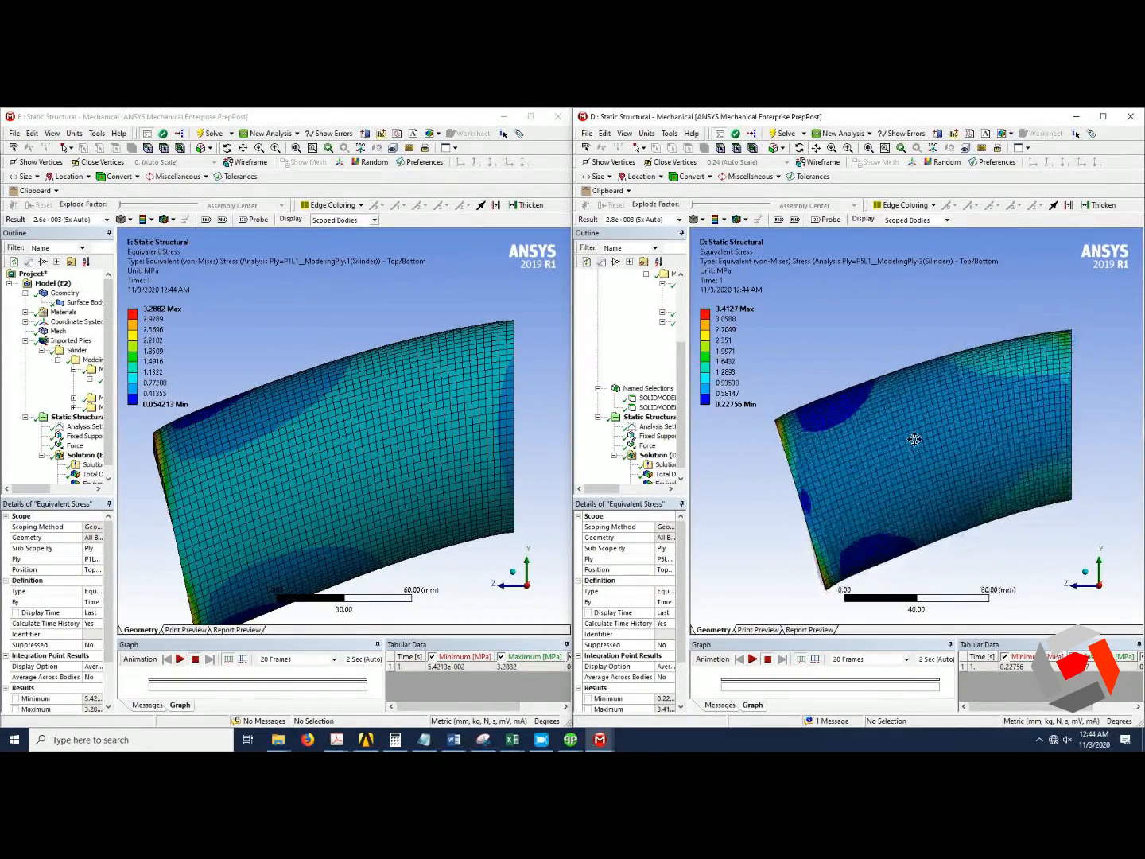
pyautogui.moveTo(827, 443); pyautogui.dragTo(875, 454)
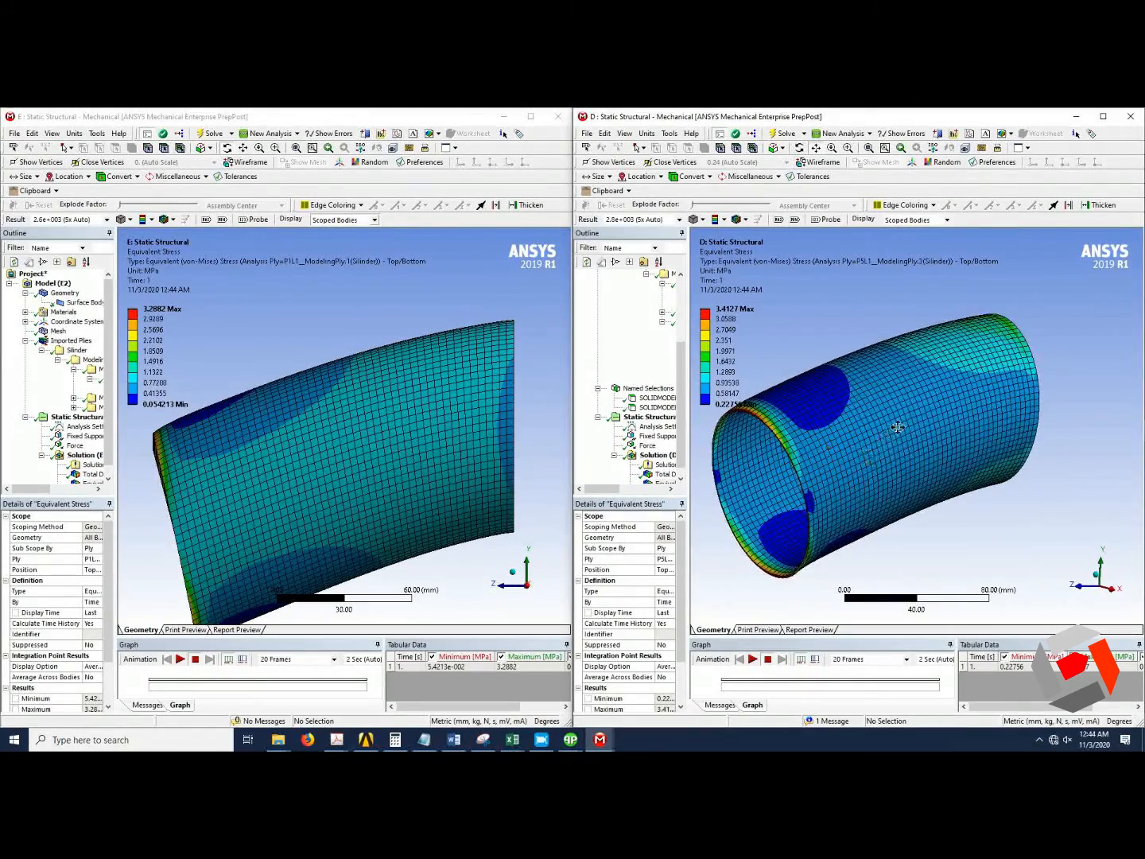
pyautogui.scroll(-2, 752, 459)
pyautogui.moveTo(429, 475); pyautogui.dragTo(312, 463)
pyautogui.scroll(-4, 408, 448)
pyautogui.moveTo(244, 450); pyautogui.dragTo(312, 434)
pyautogui.scroll(1, 213, 383)
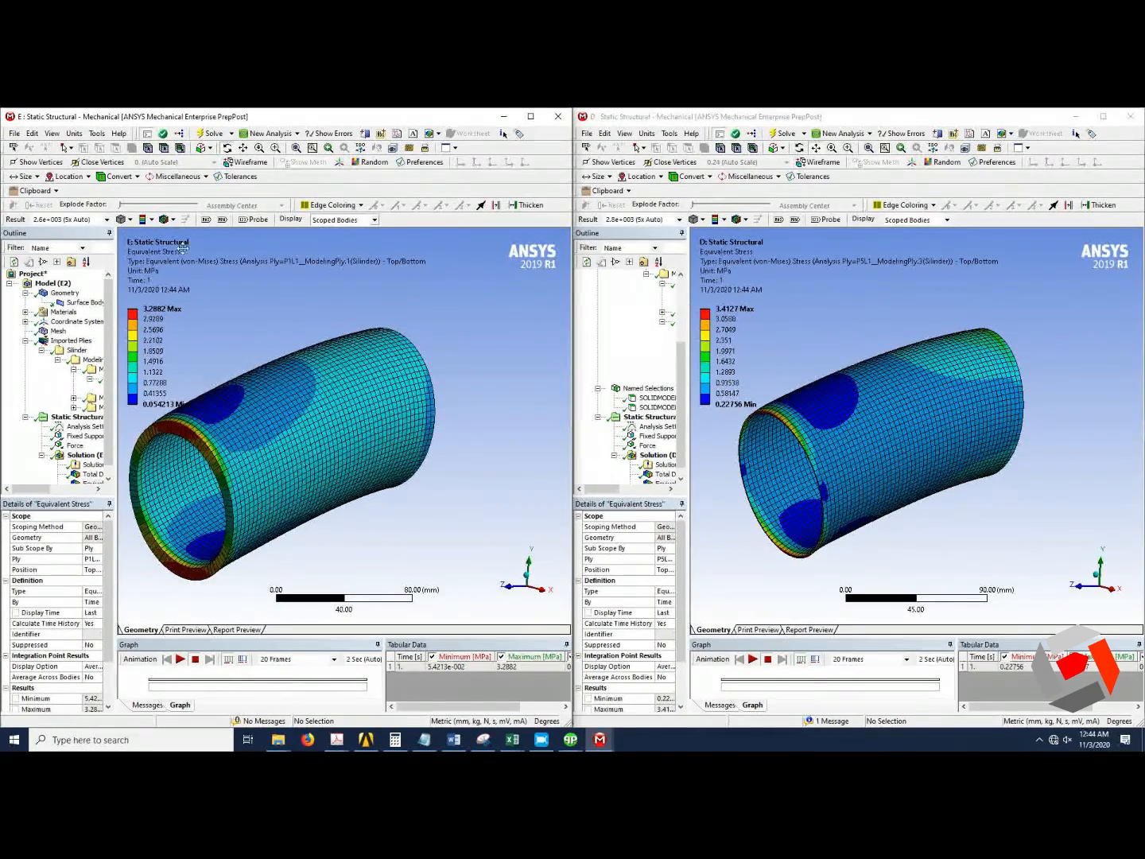
pyautogui.click(243, 148)
pyautogui.moveTo(262, 409); pyautogui.dragTo(320, 423)
pyautogui.scroll(2, 843, 439)
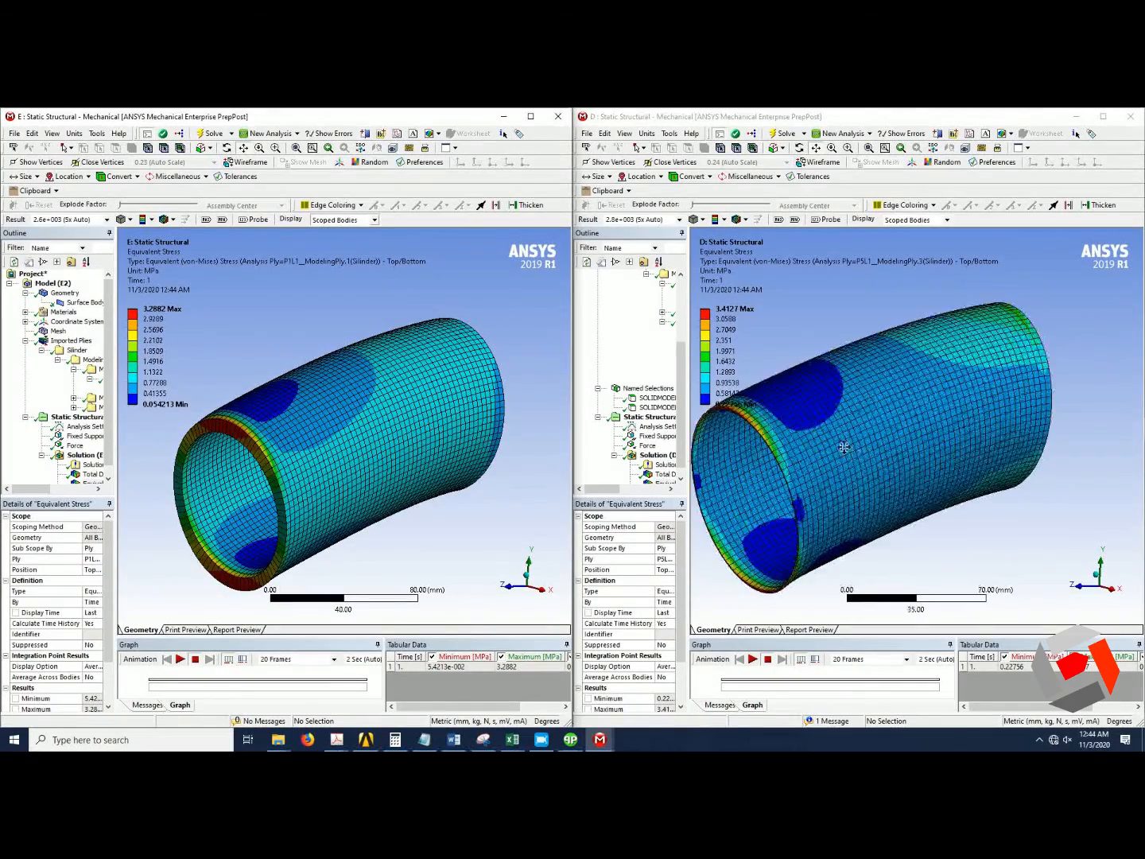
pyautogui.moveTo(844, 441); pyautogui.dragTo(886, 436)
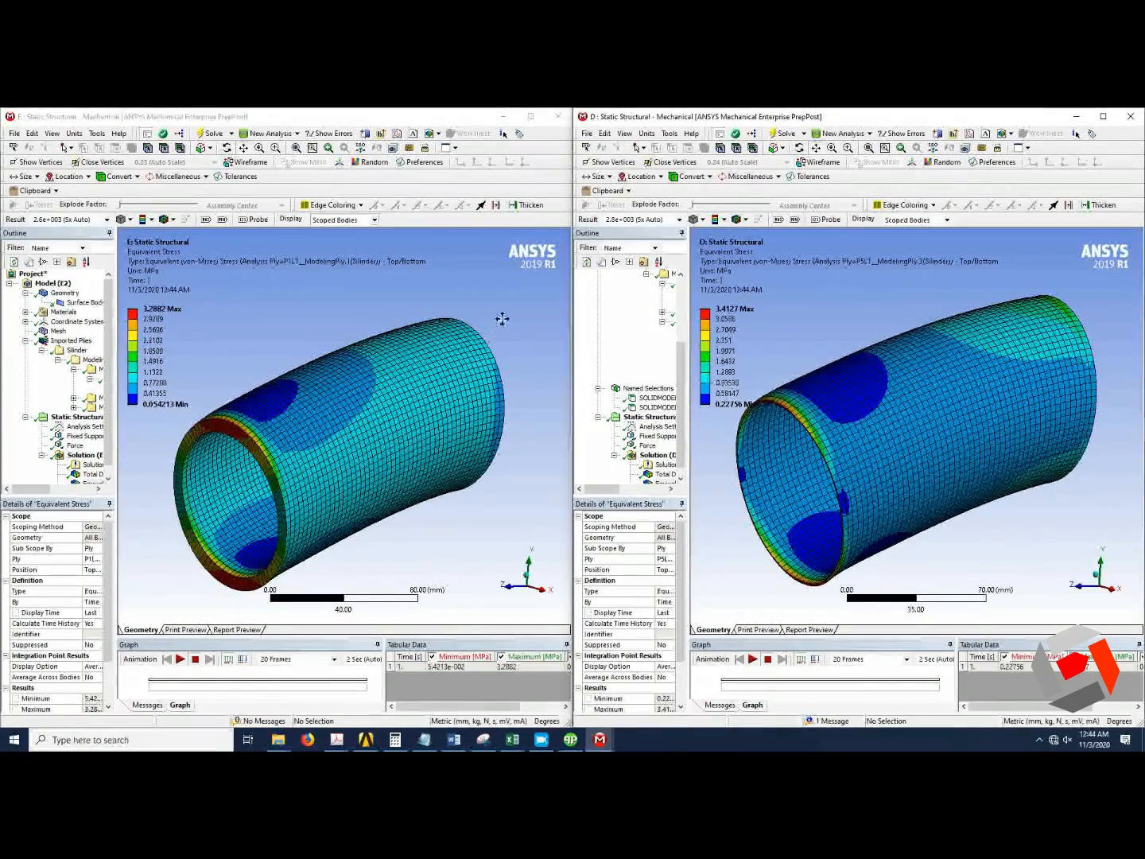
# Compare the Total Deformation and Equivalent Stress results between the two windows.
pyautogui.click(657, 474)
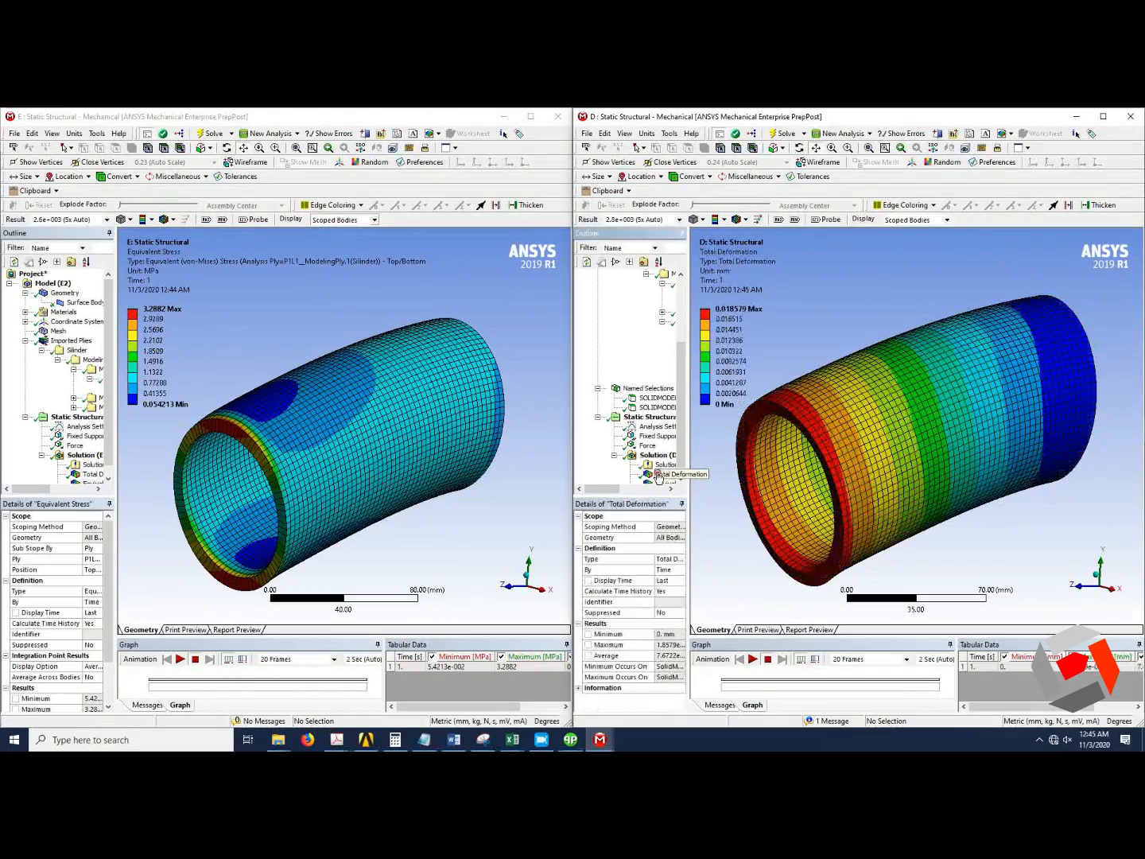
pyautogui.click(90, 475)
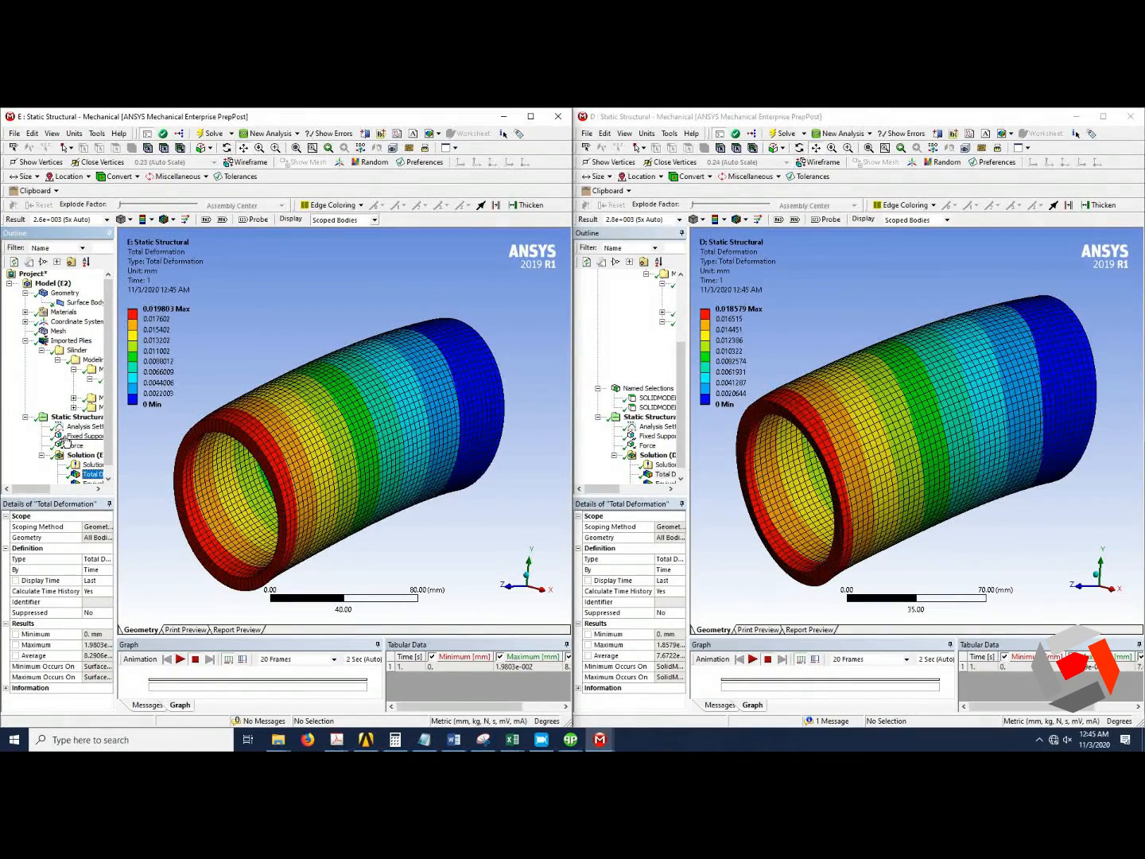
pyautogui.click(89, 483)
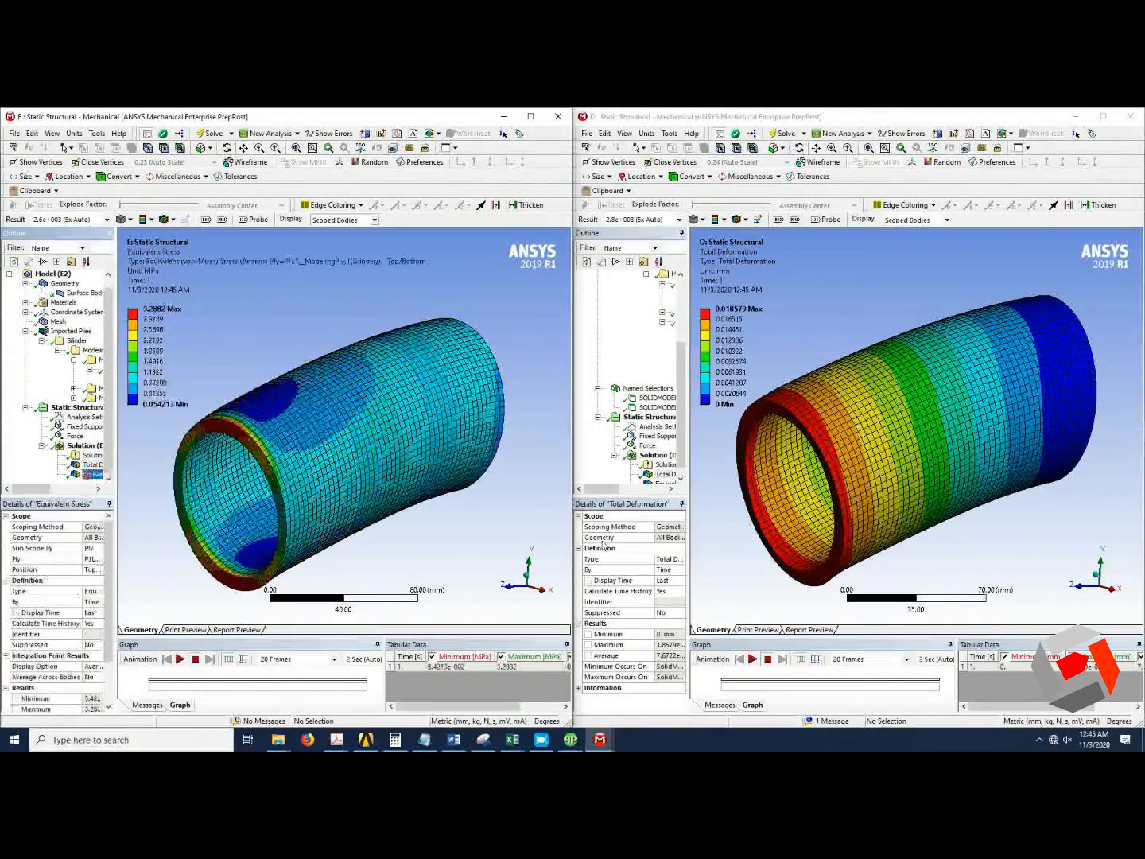
pyautogui.scroll(-1, 611, 450)
pyautogui.click(665, 474)
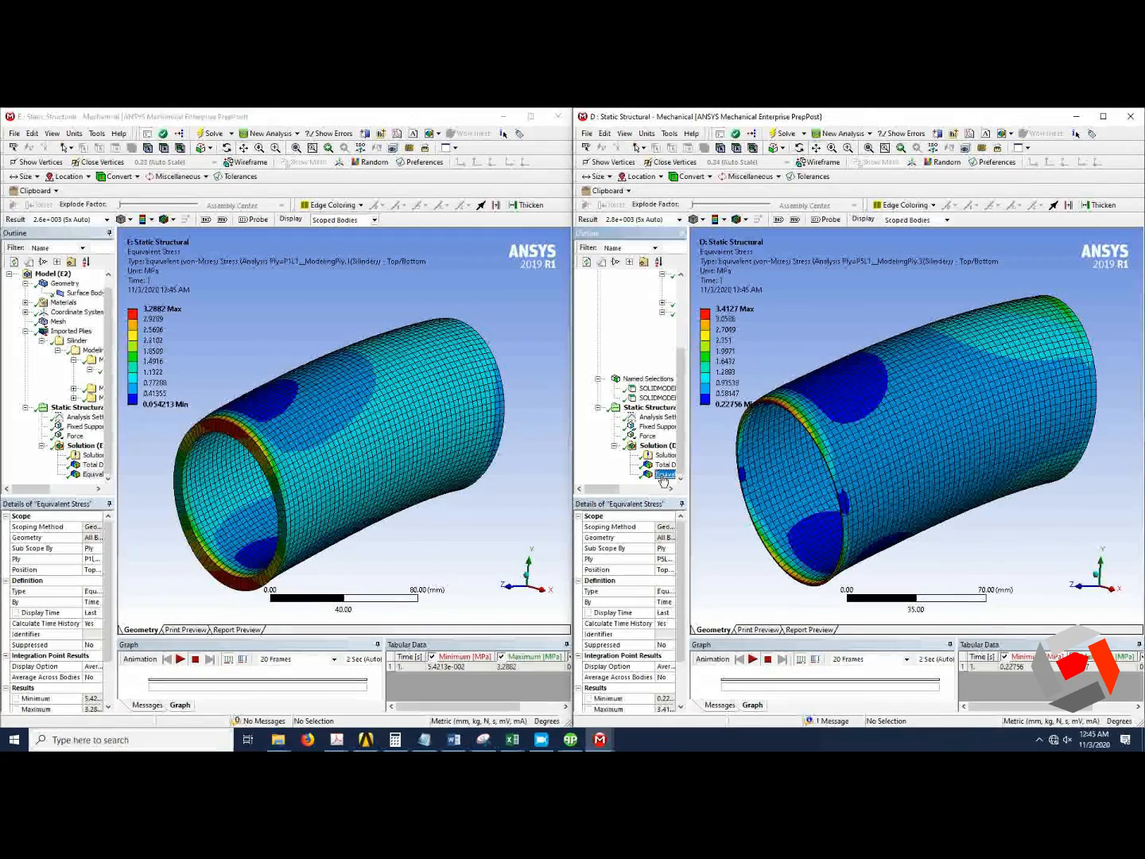
pyautogui.click(1039, 741)
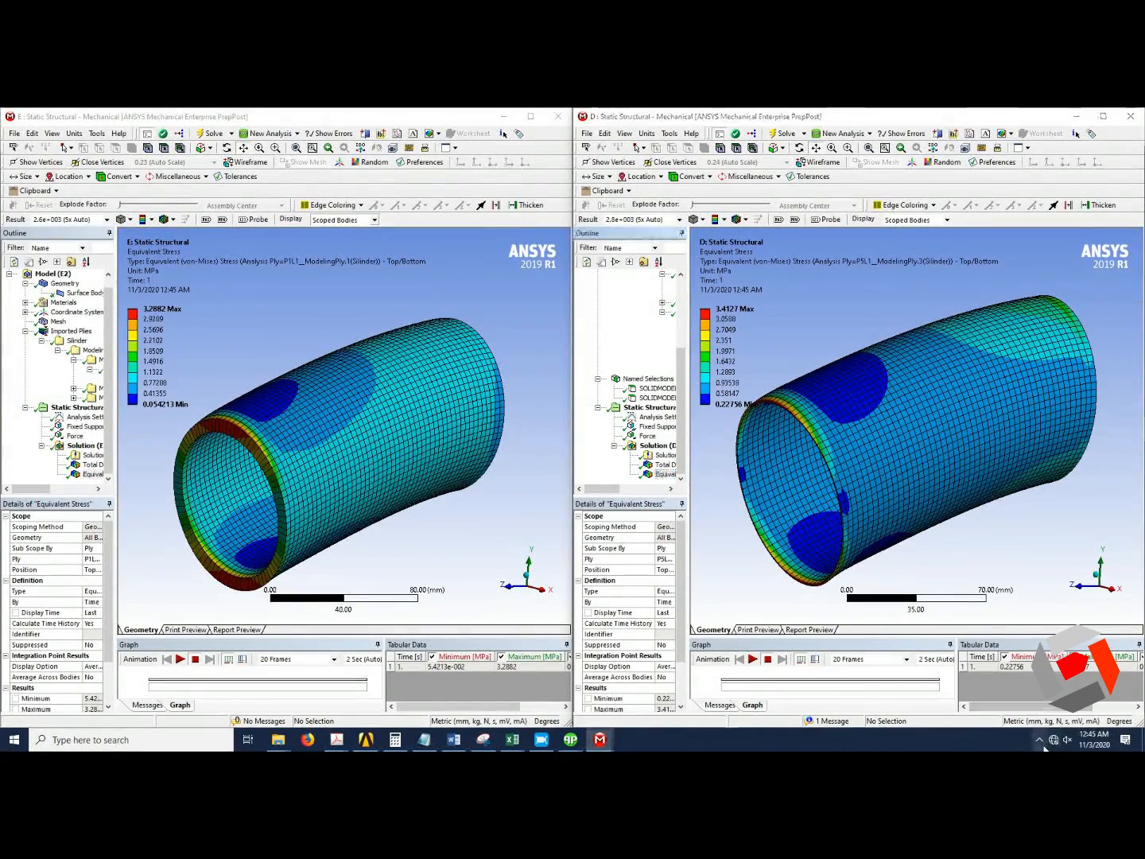